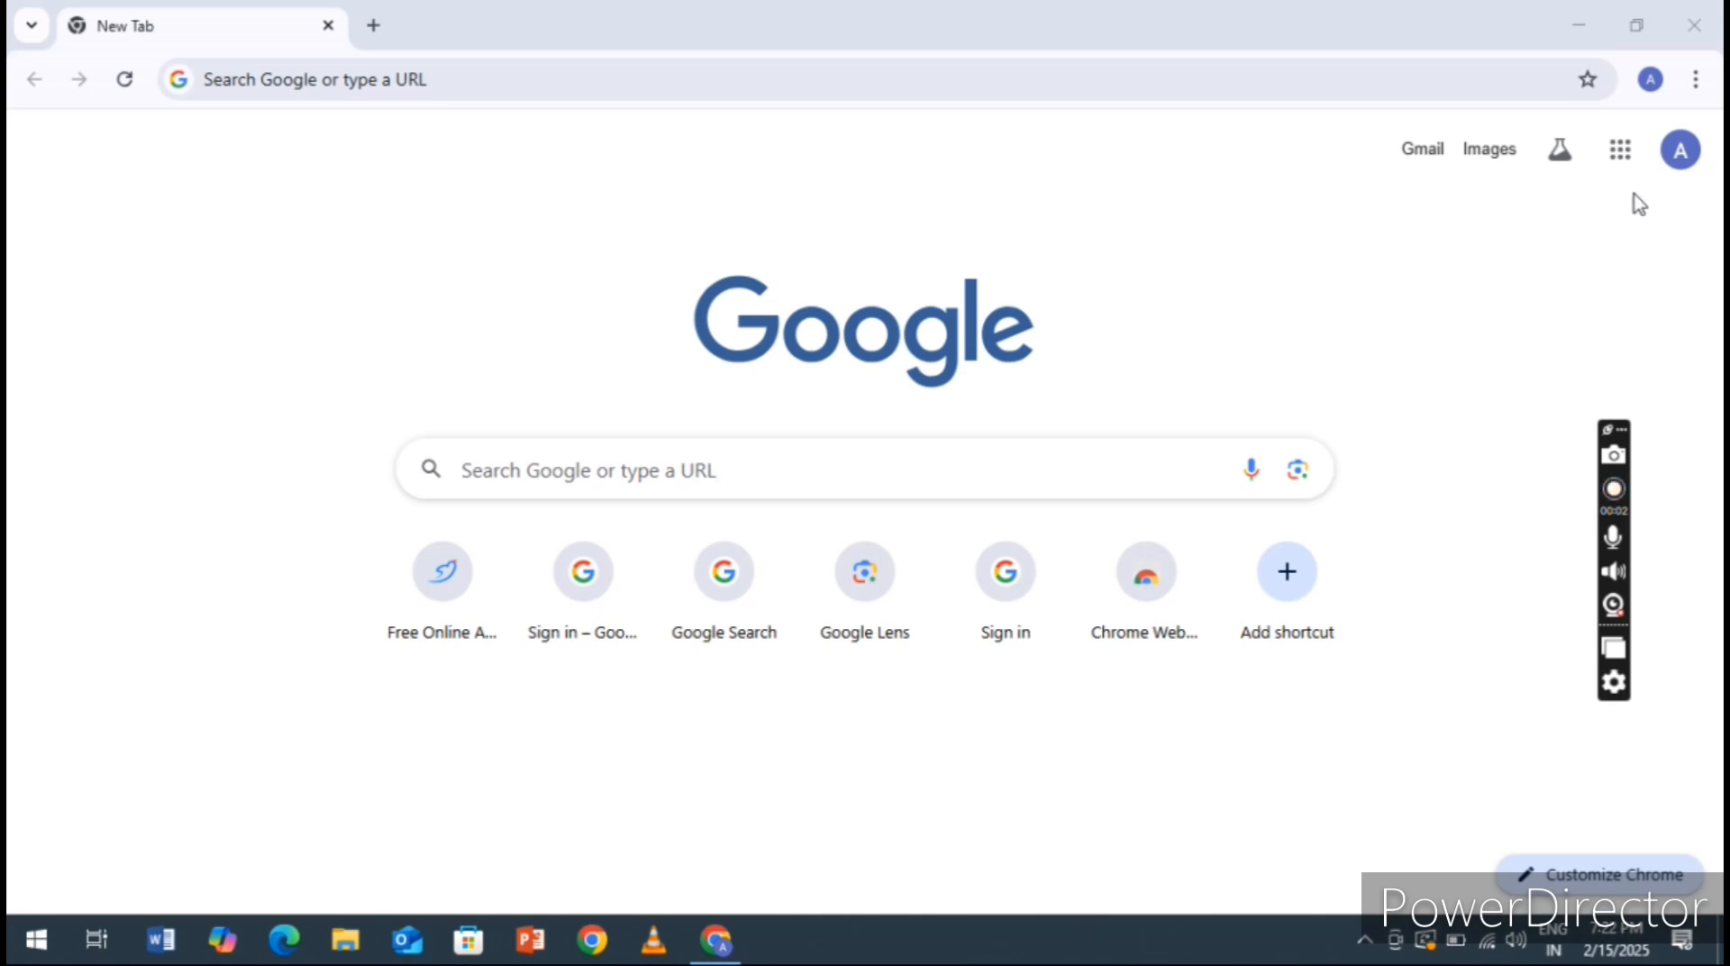
Create a blank spreadsheet in Google Sheets and close the AI promotion and the Tables sidebar
click(1619, 149)
scroll(1482, 459, down, 8)
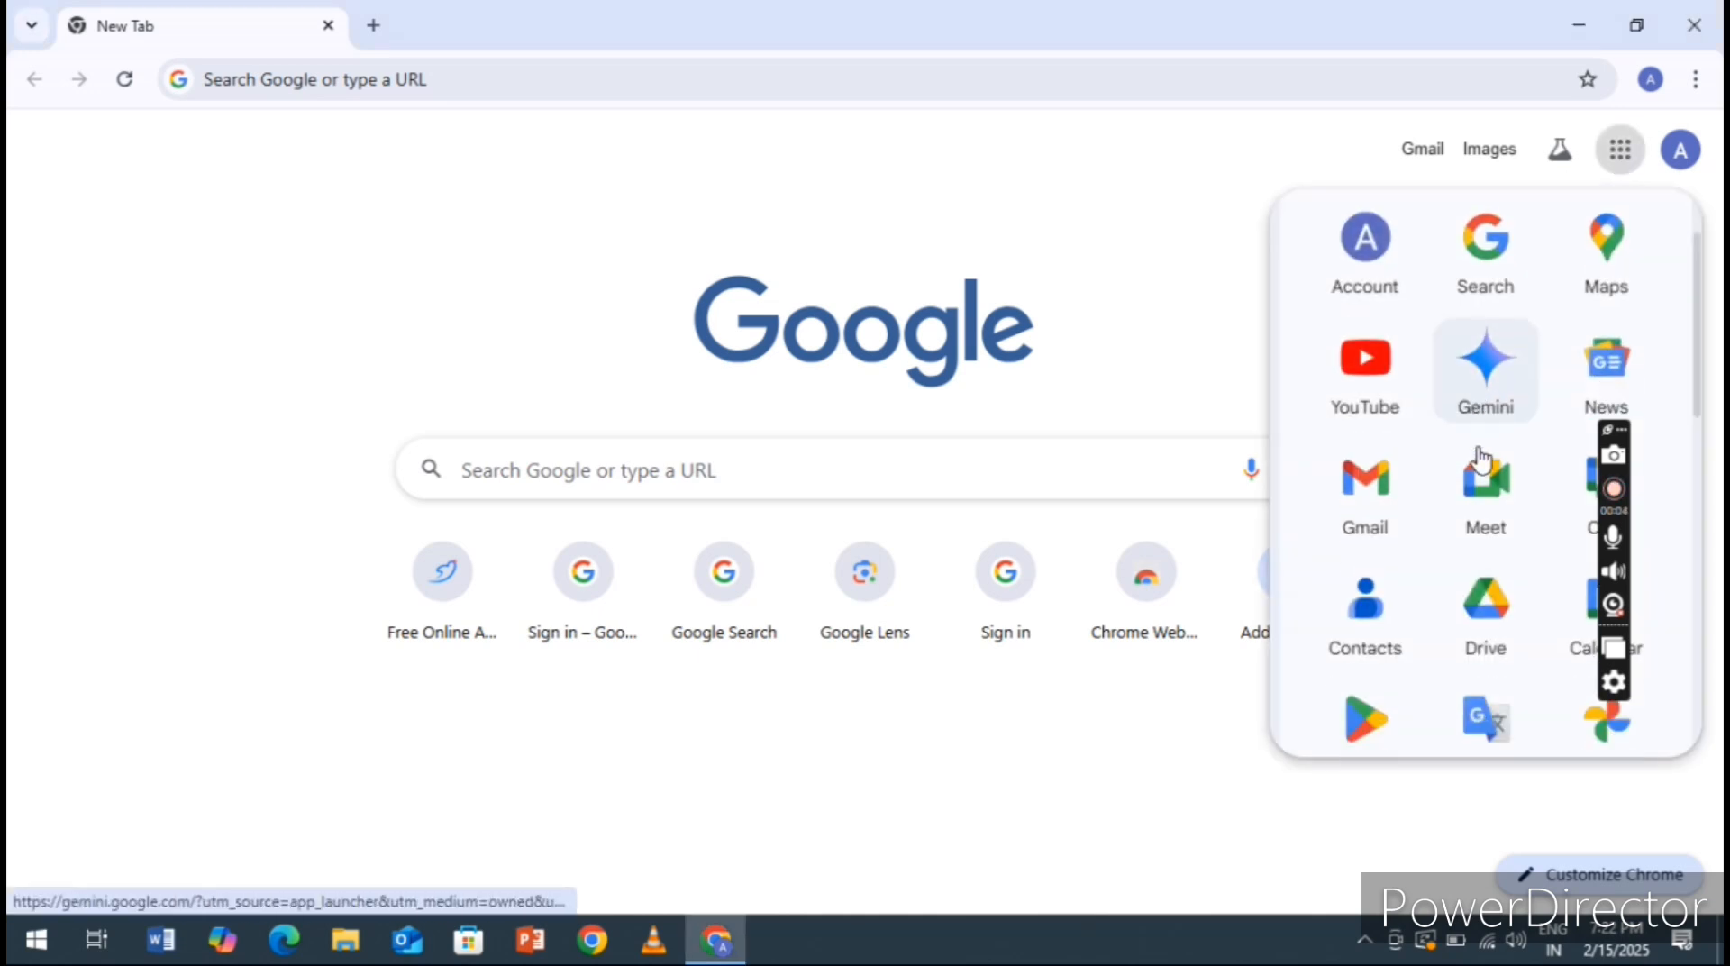
scroll(1482, 460, down, 1)
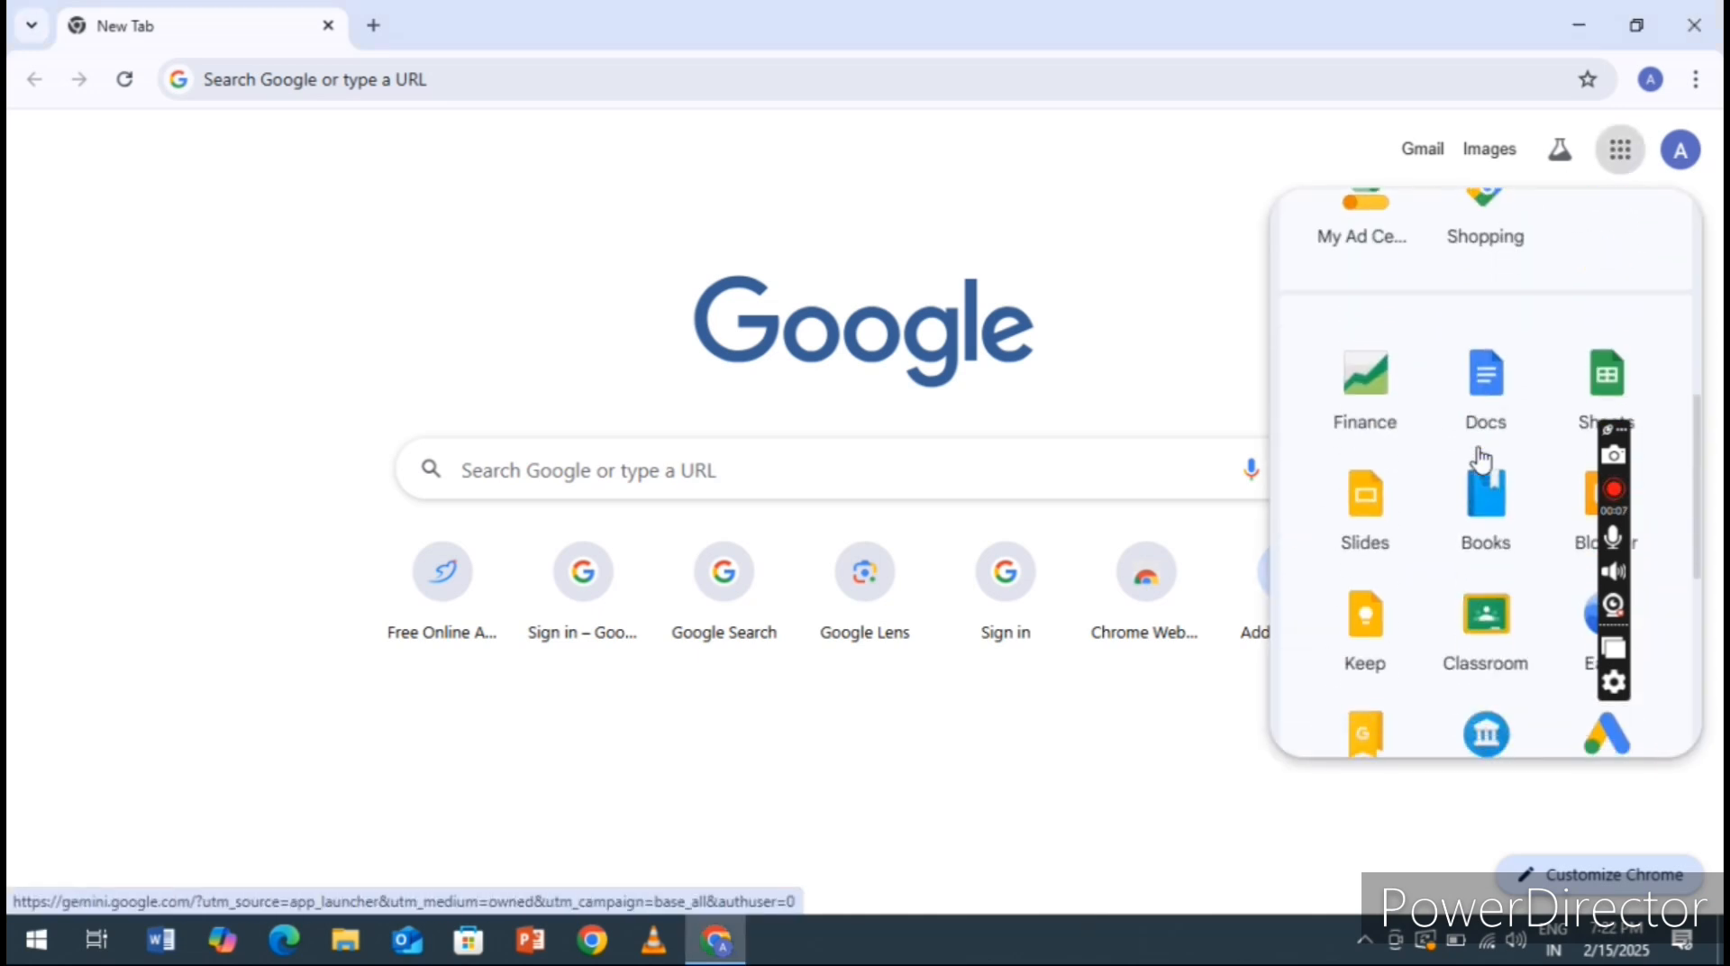
click(1600, 311)
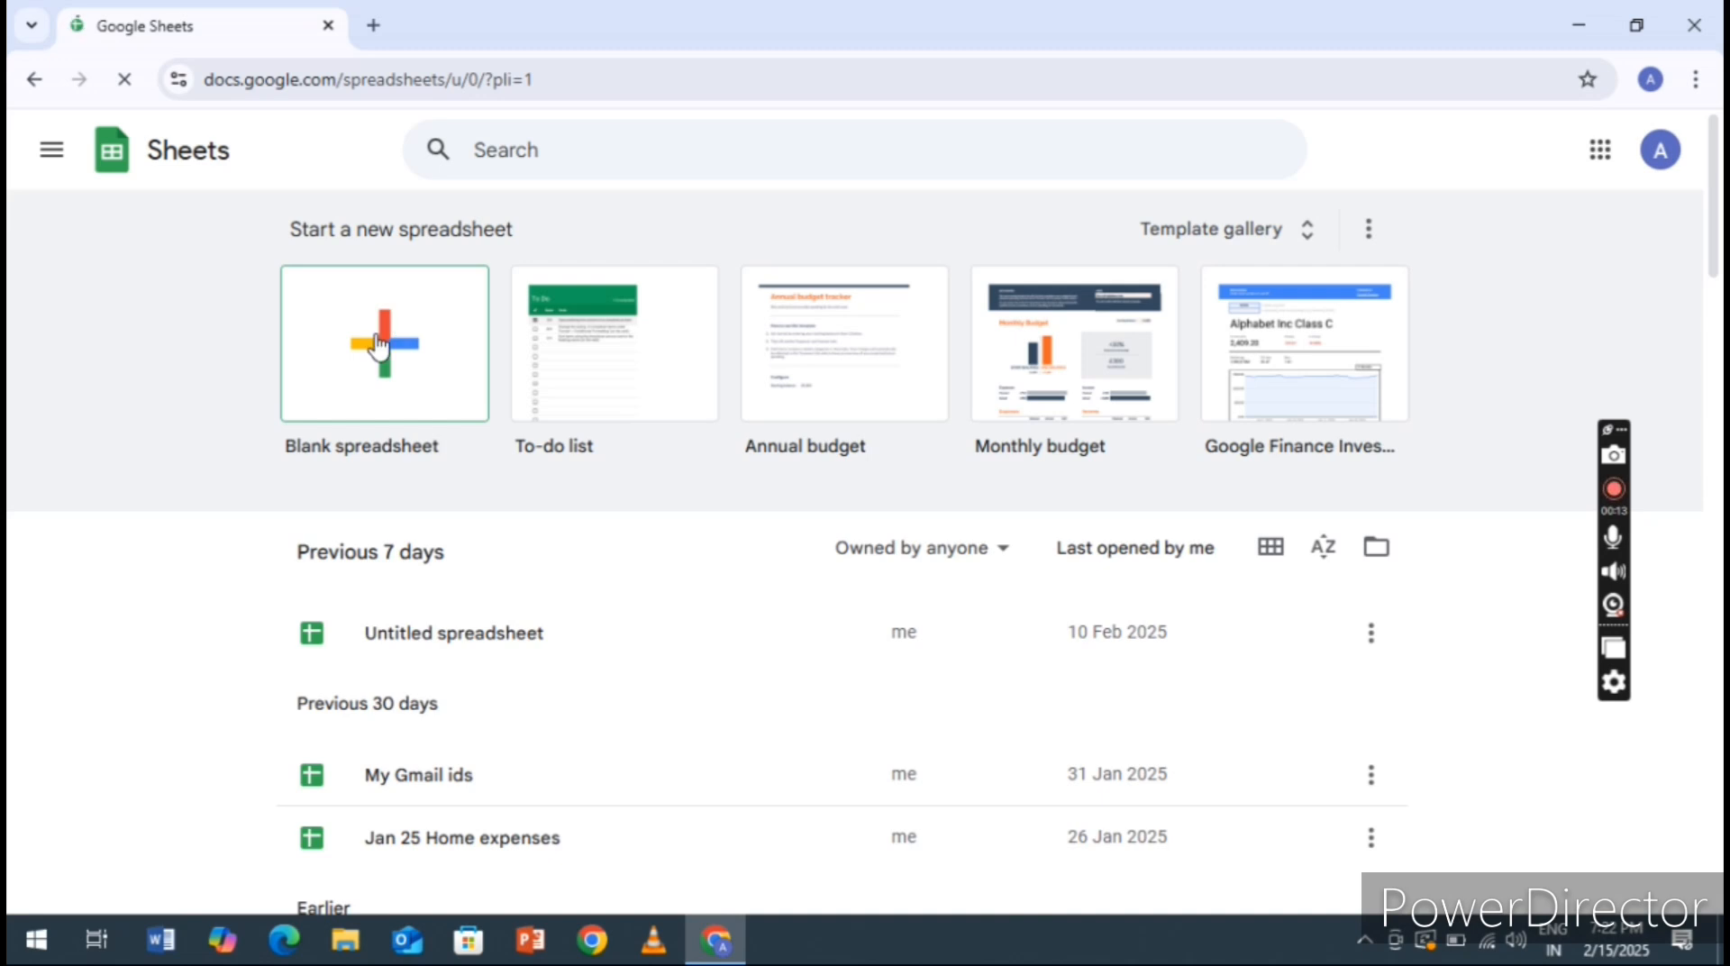
click(410, 377)
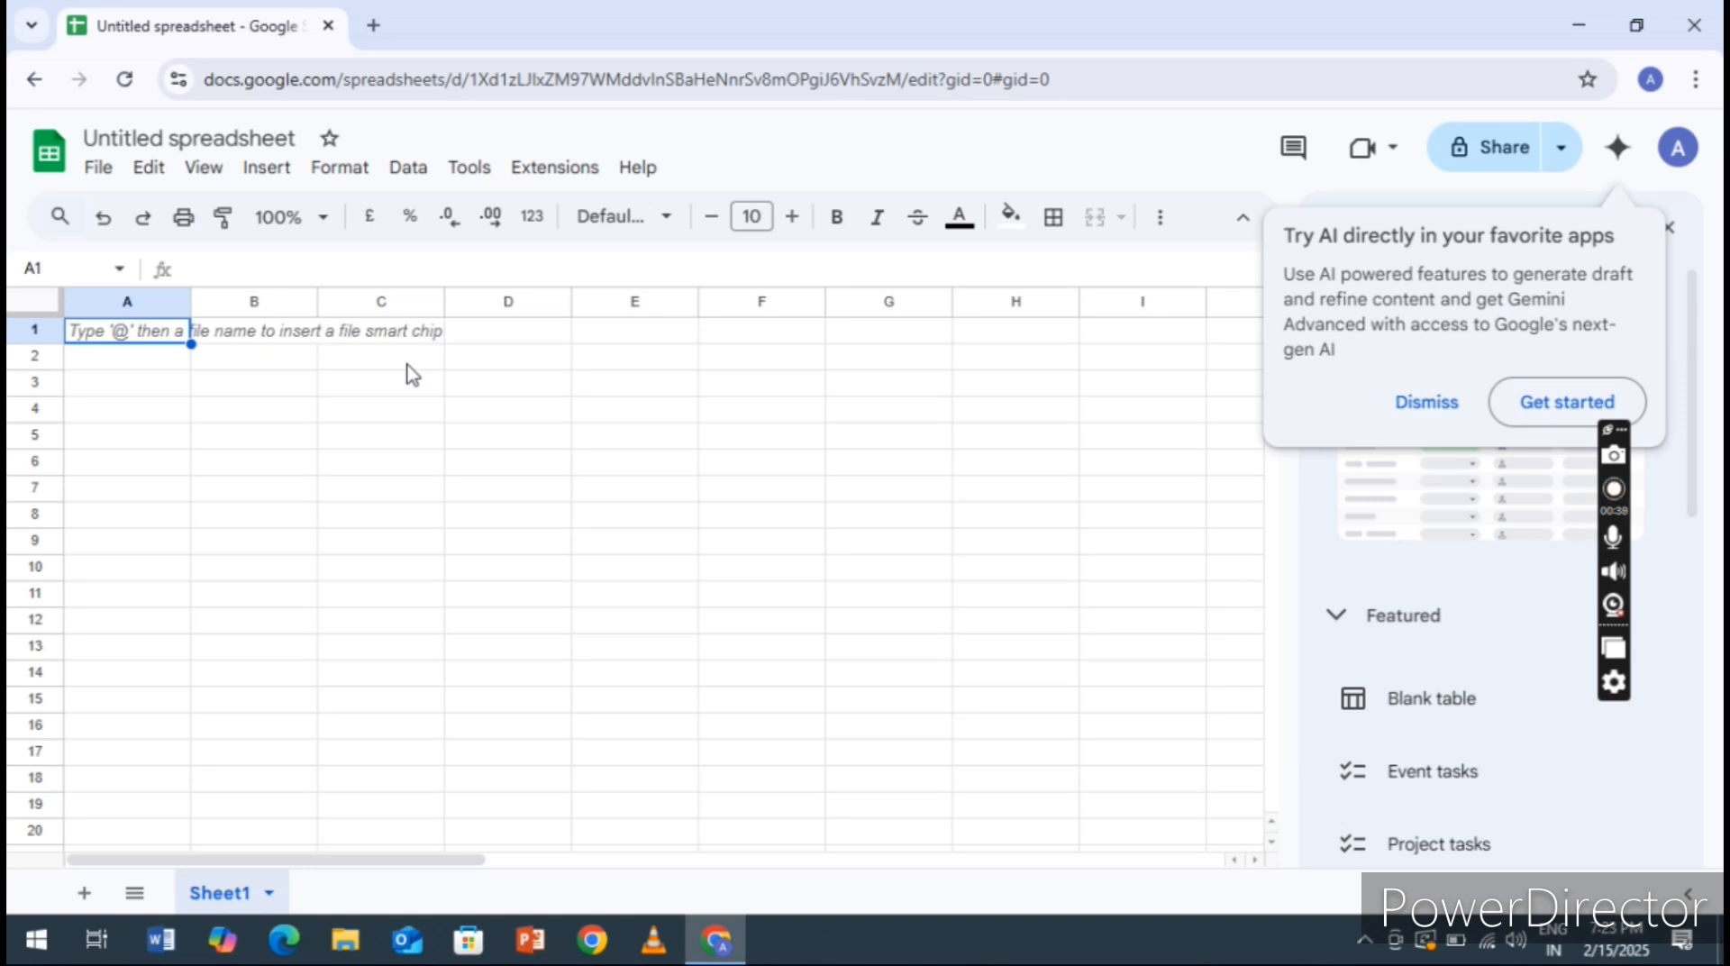
click(1427, 402)
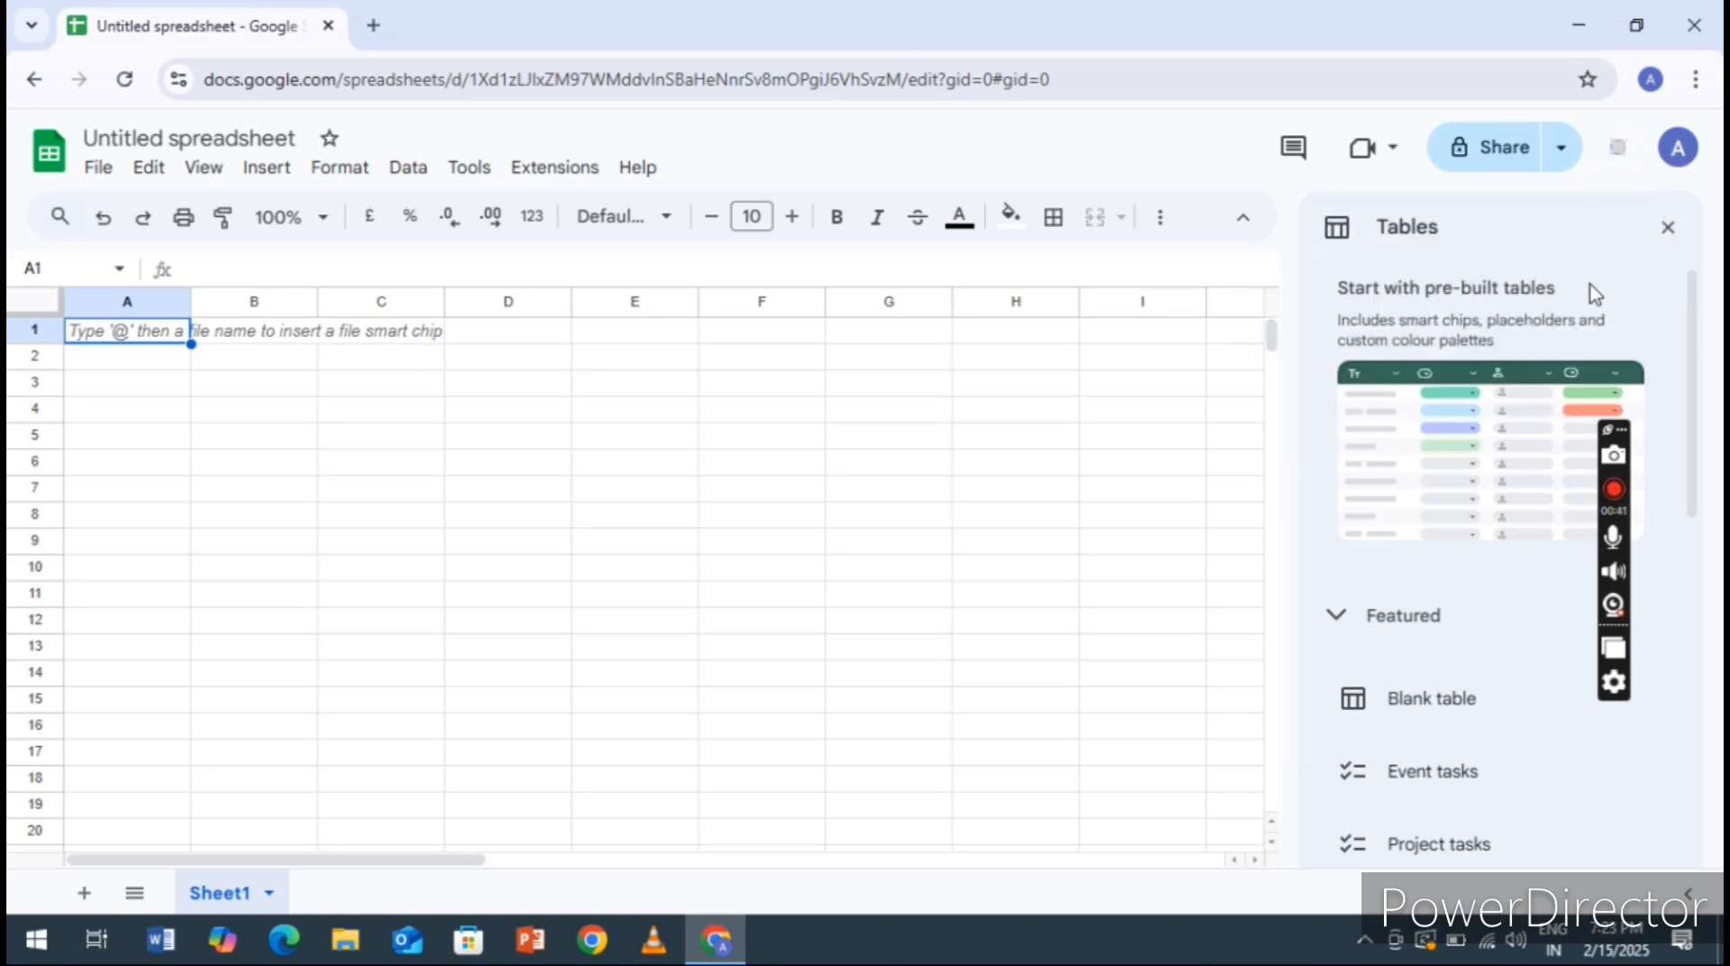
click(1669, 230)
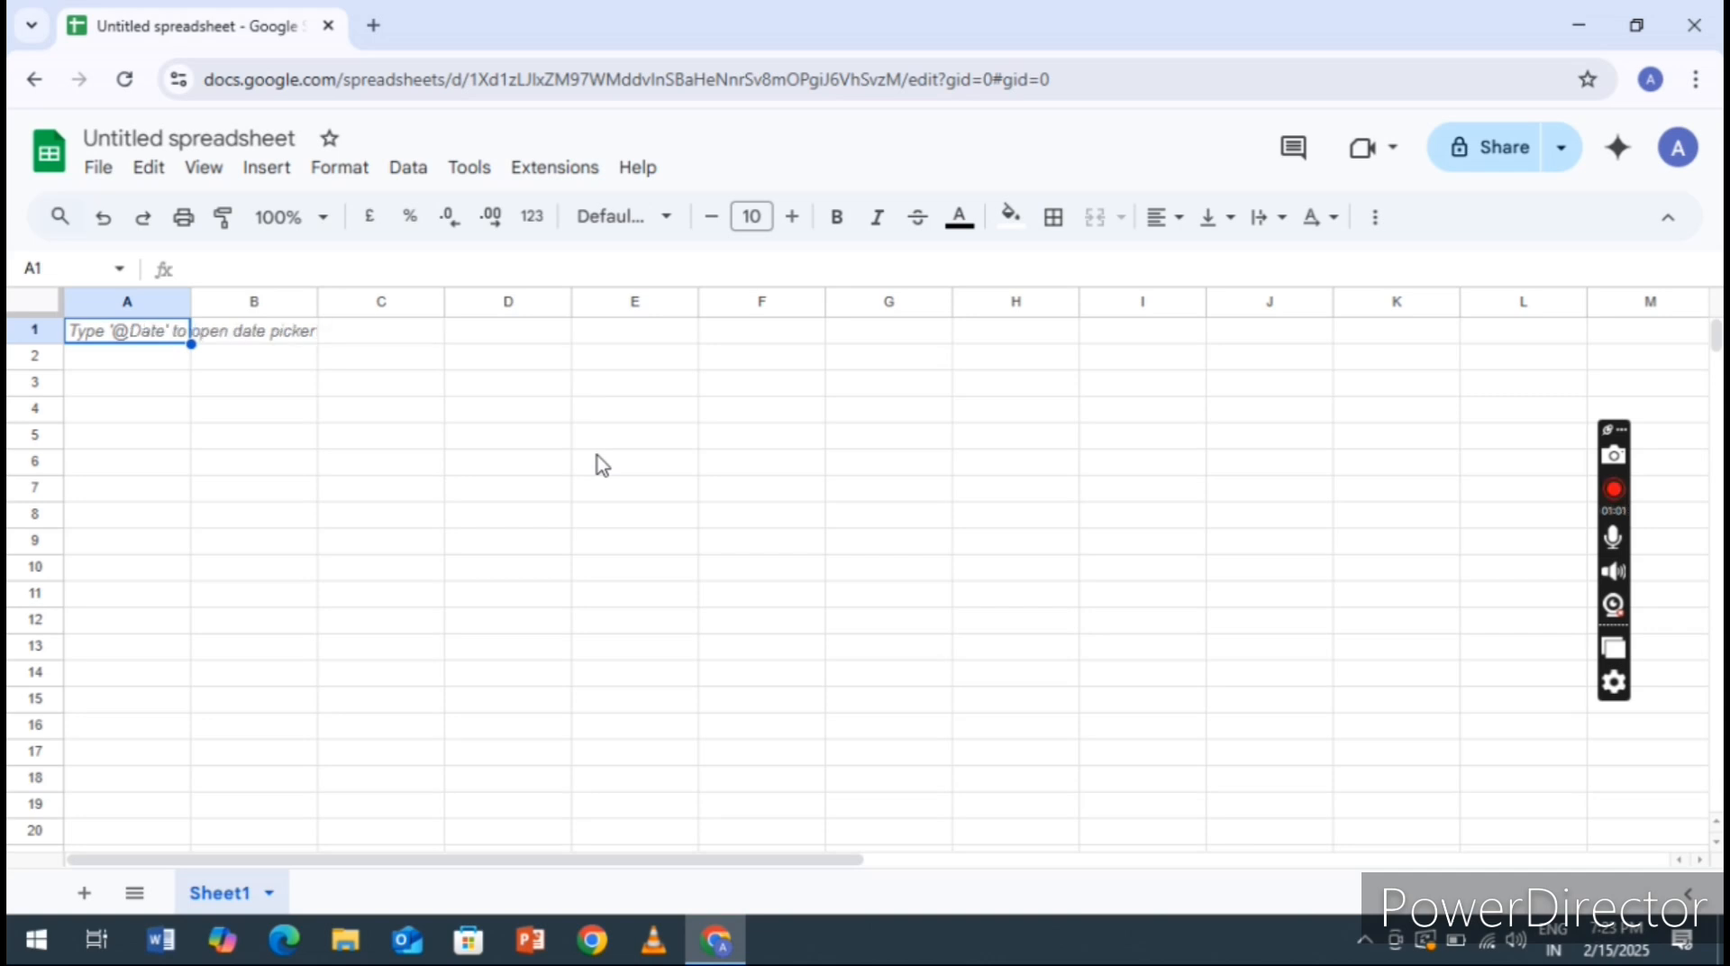
Enter the heading Names in cell B3 and the first person's name in B4
click(250, 392)
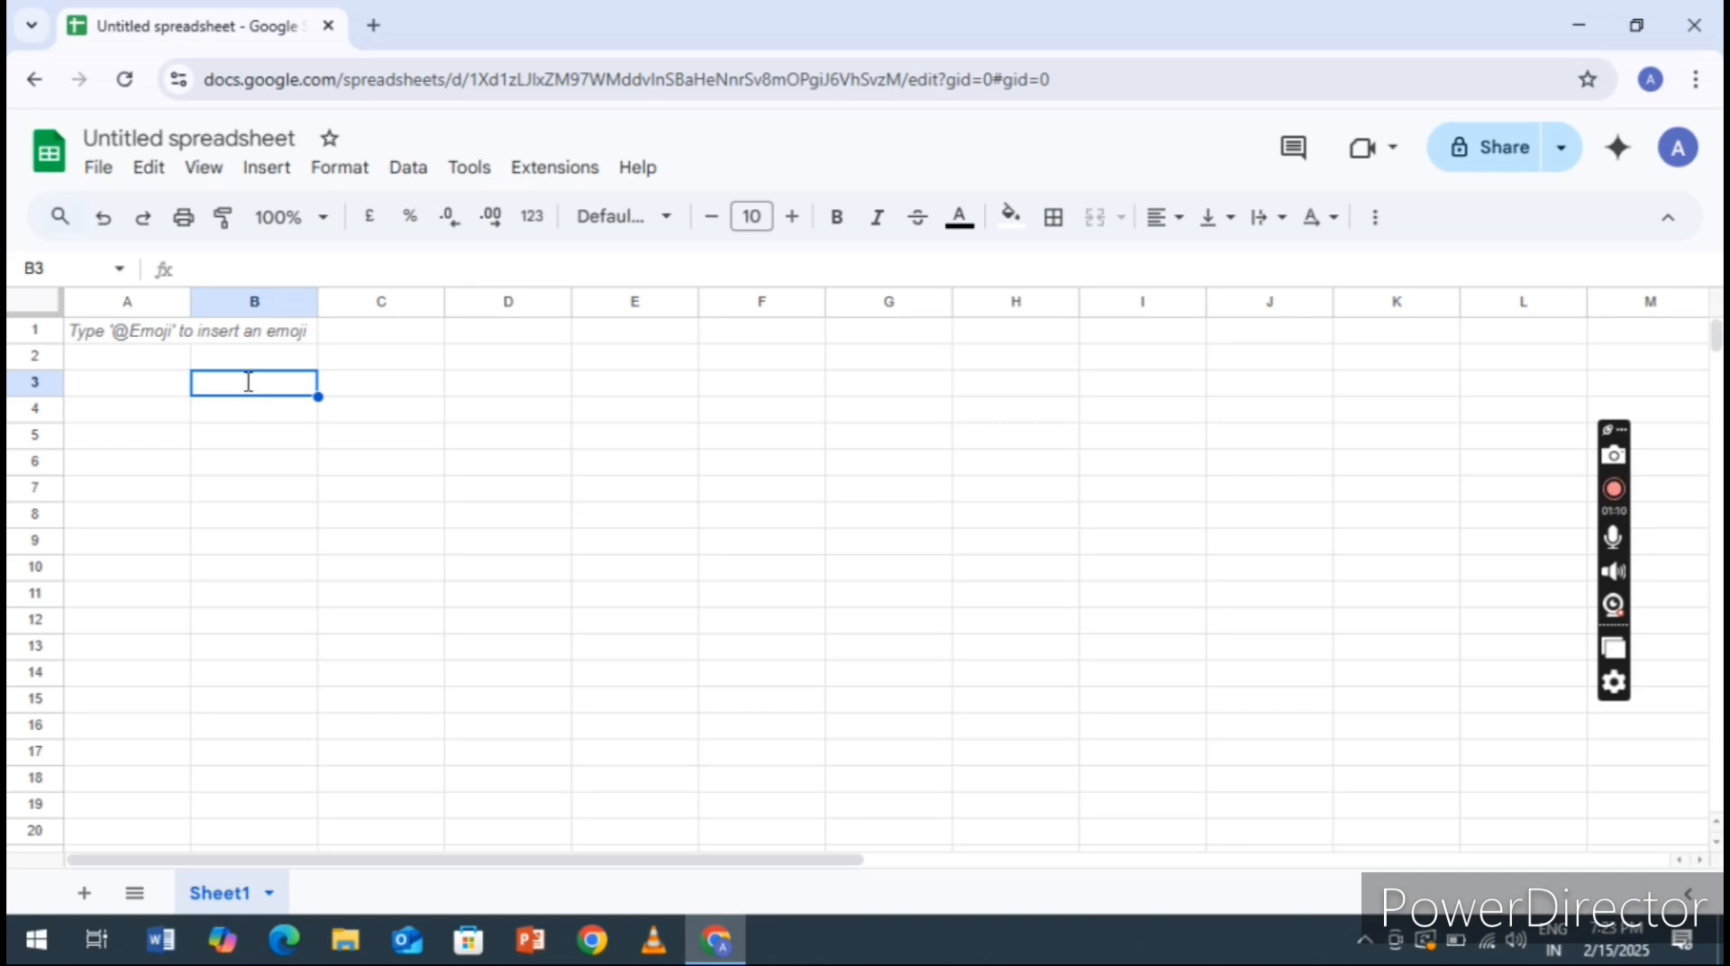
text(Names)
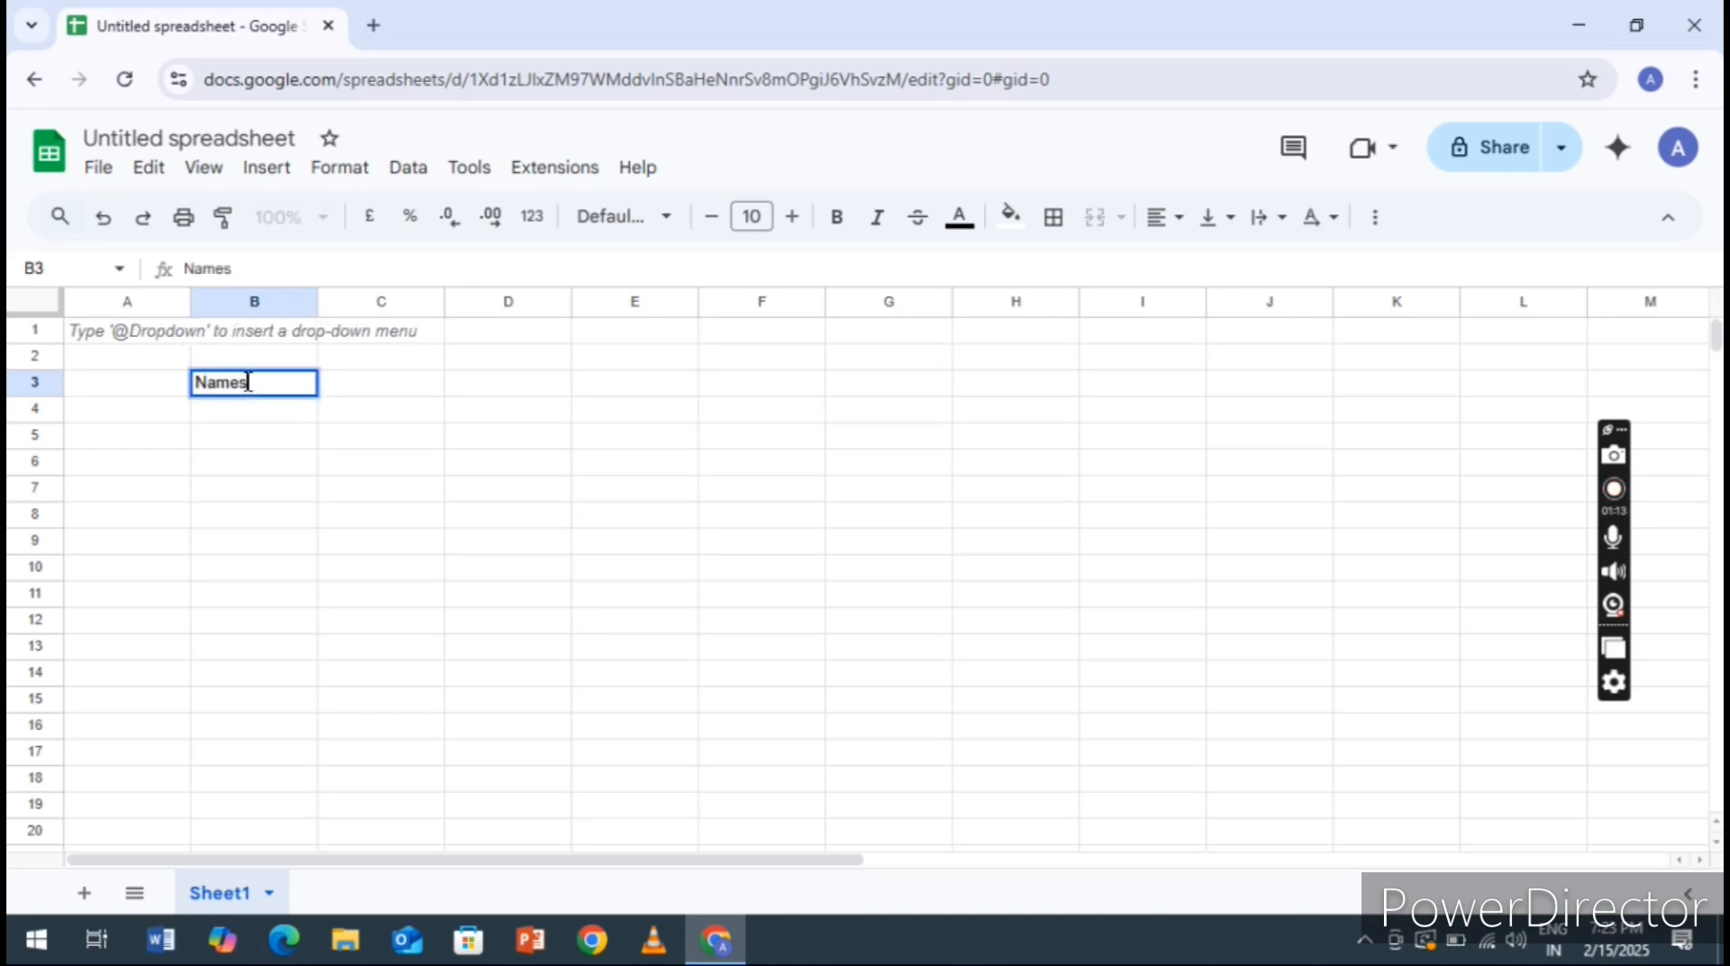
key(Return)
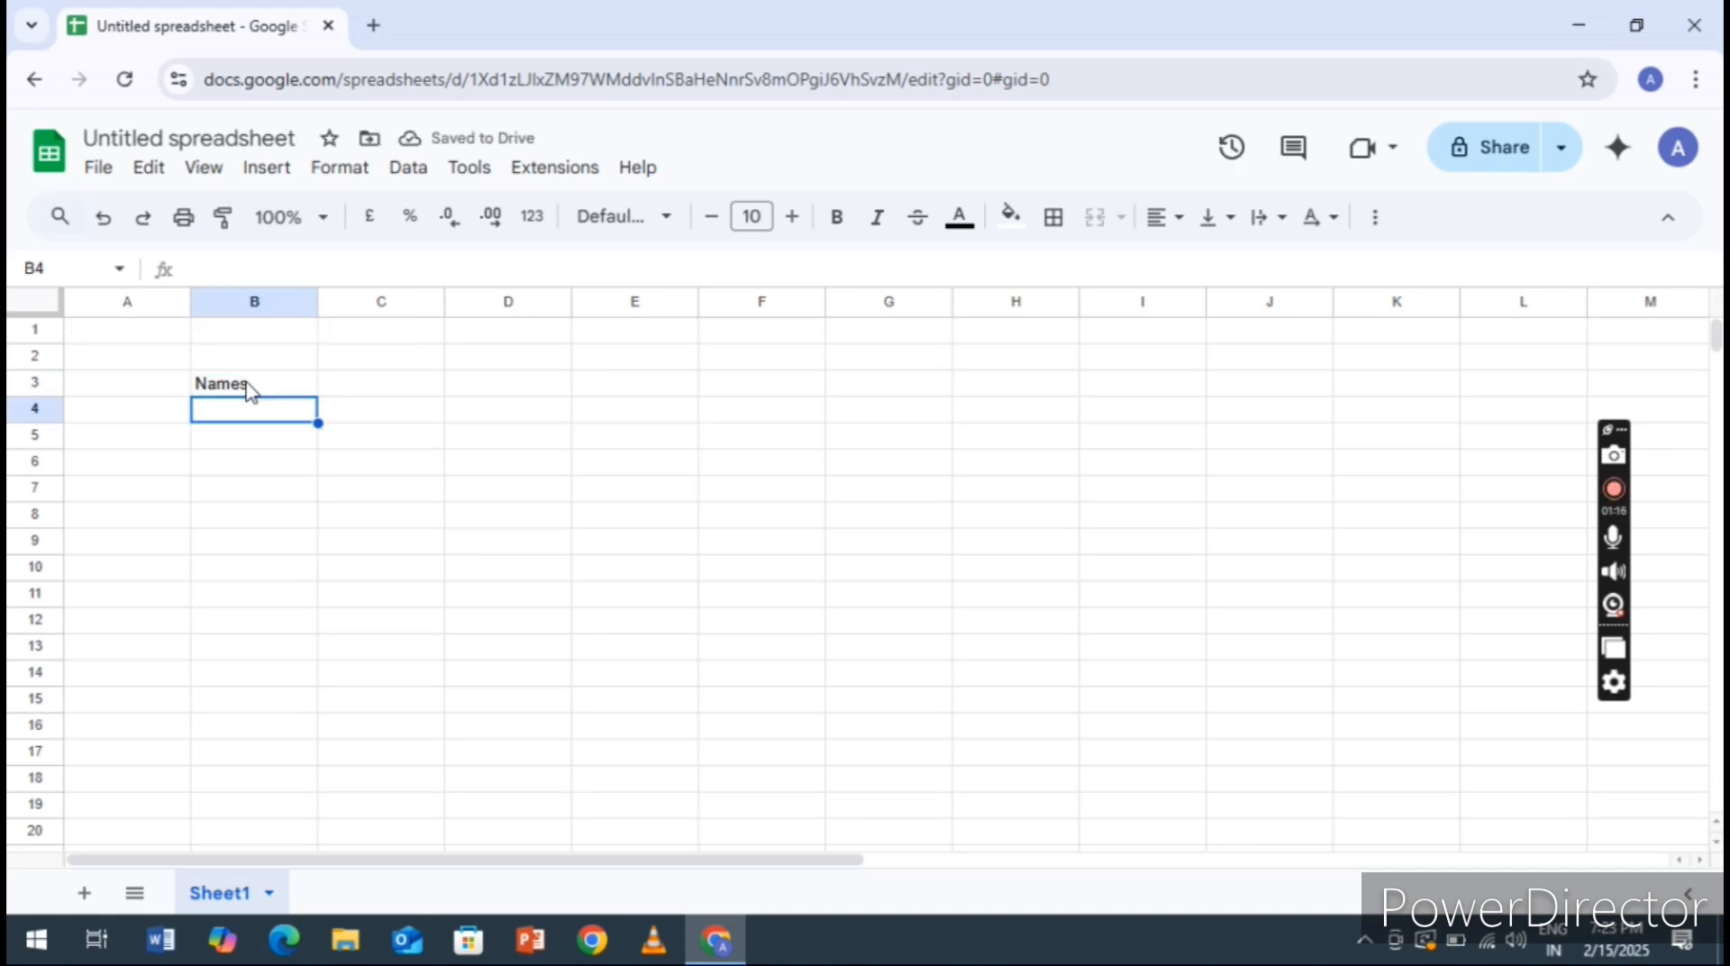
text(SHya)
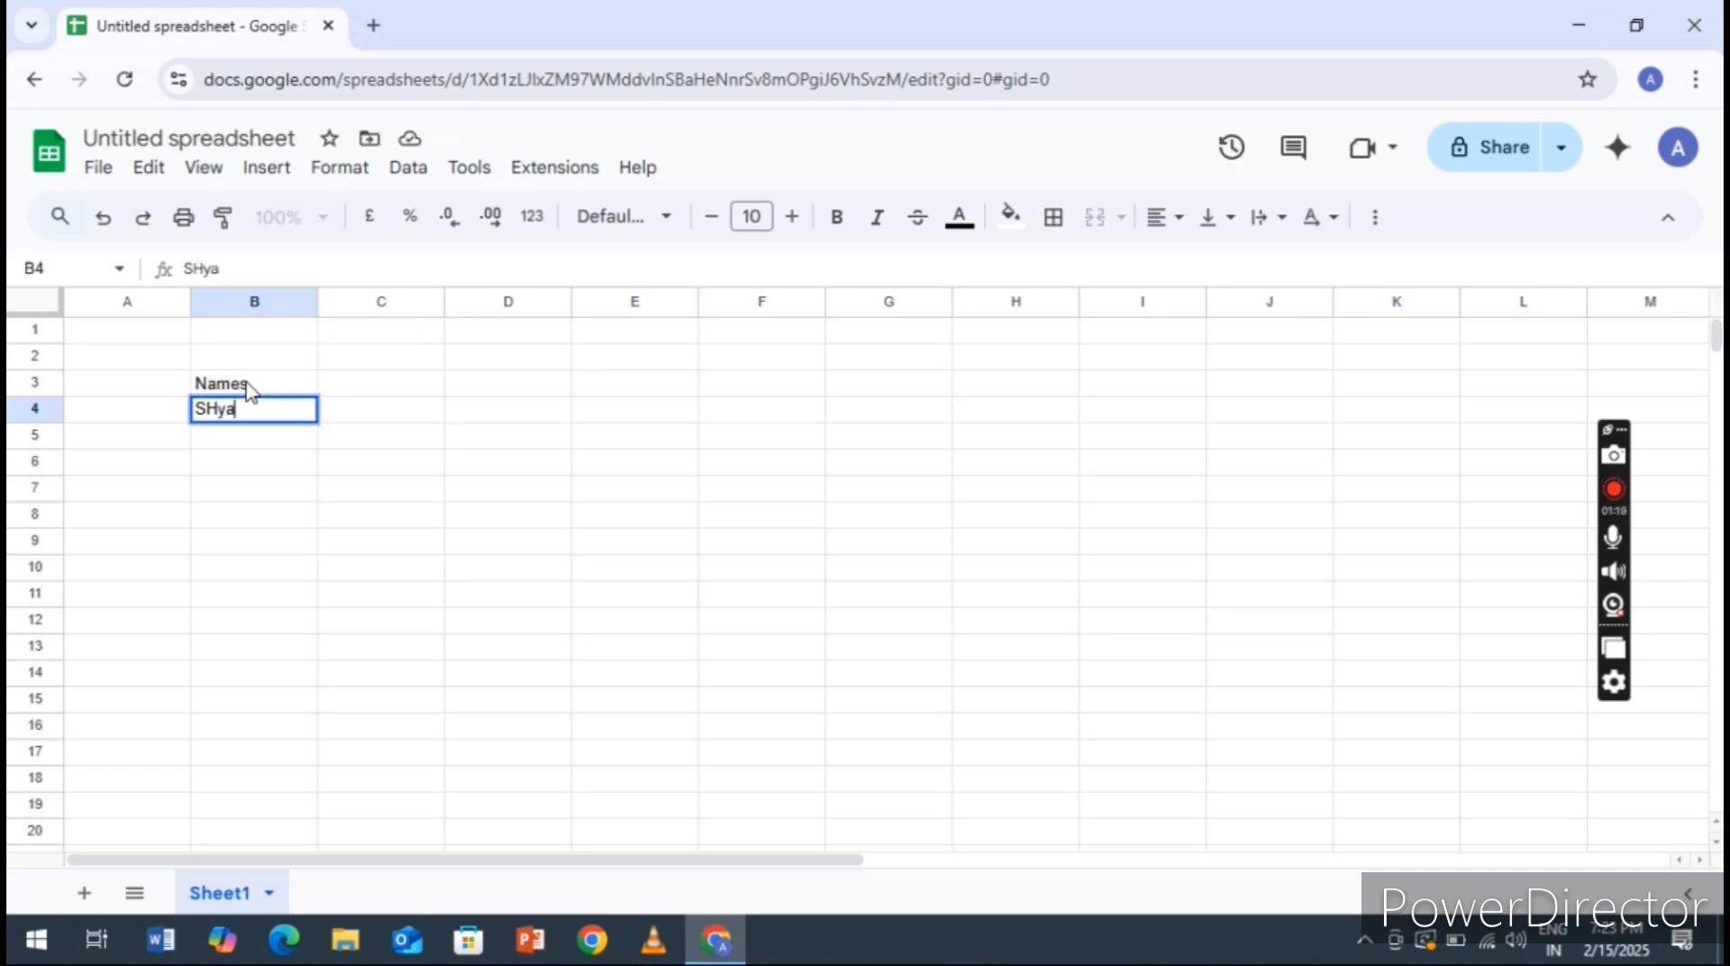
key(BackSpace)
key(BackSpace)
key(BackSpace)
text(ha)
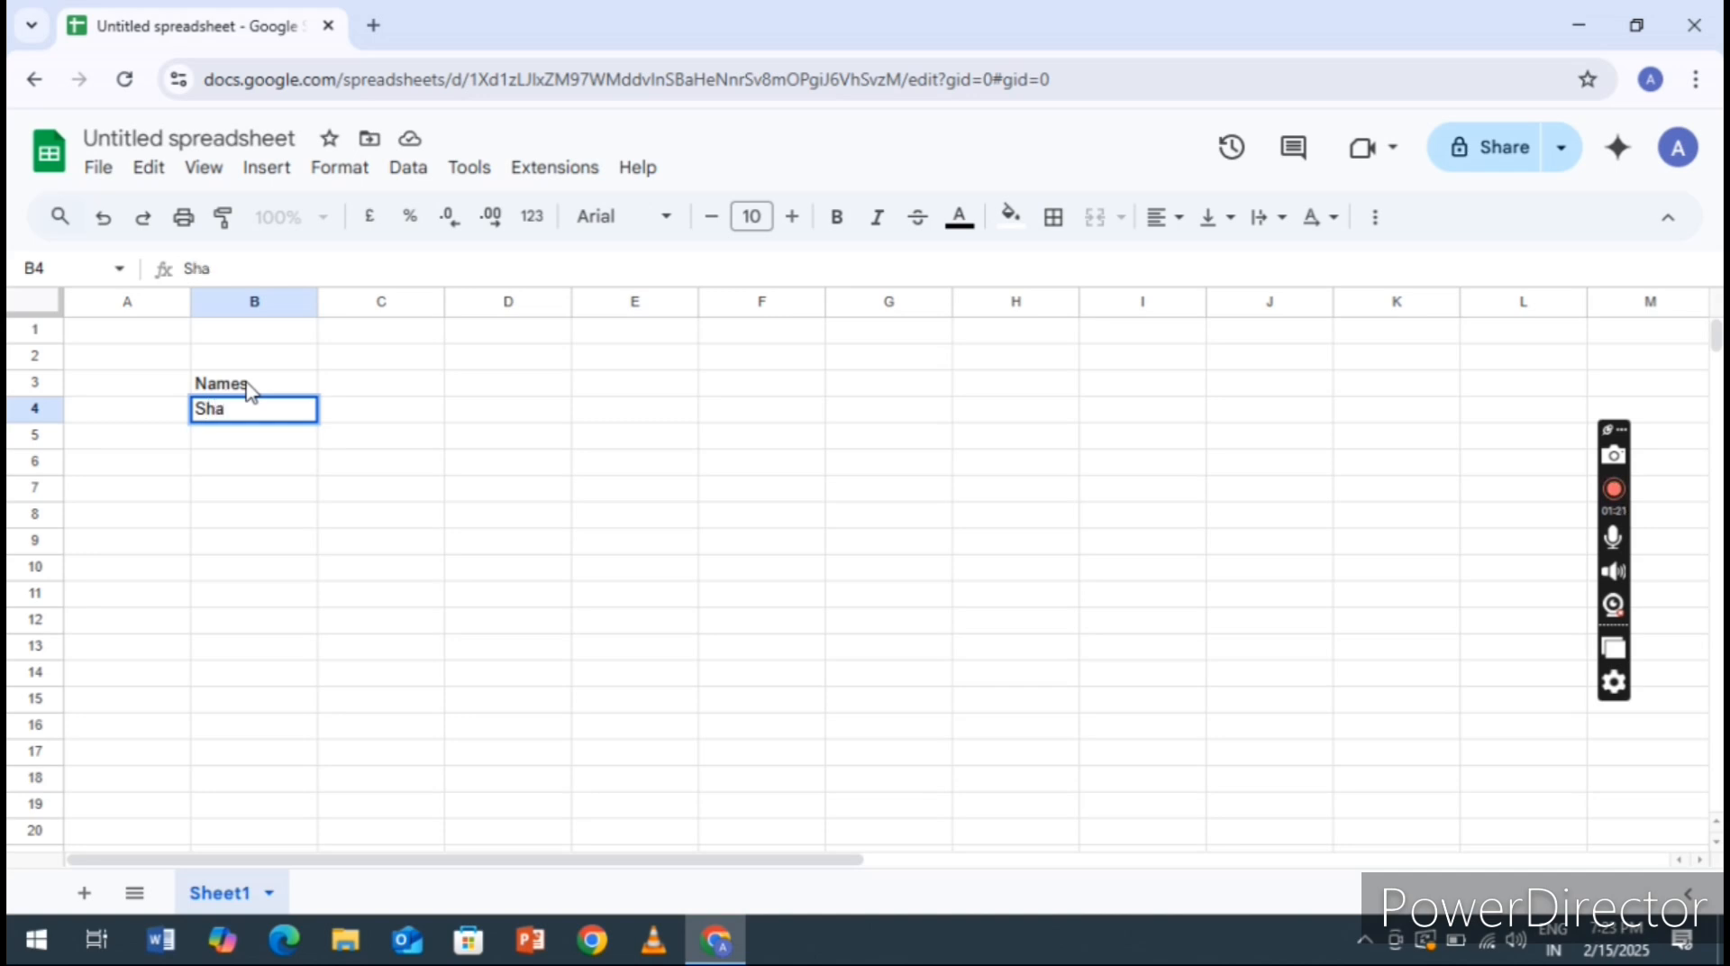
key(BackSpace)
text(yam)
key(Return)
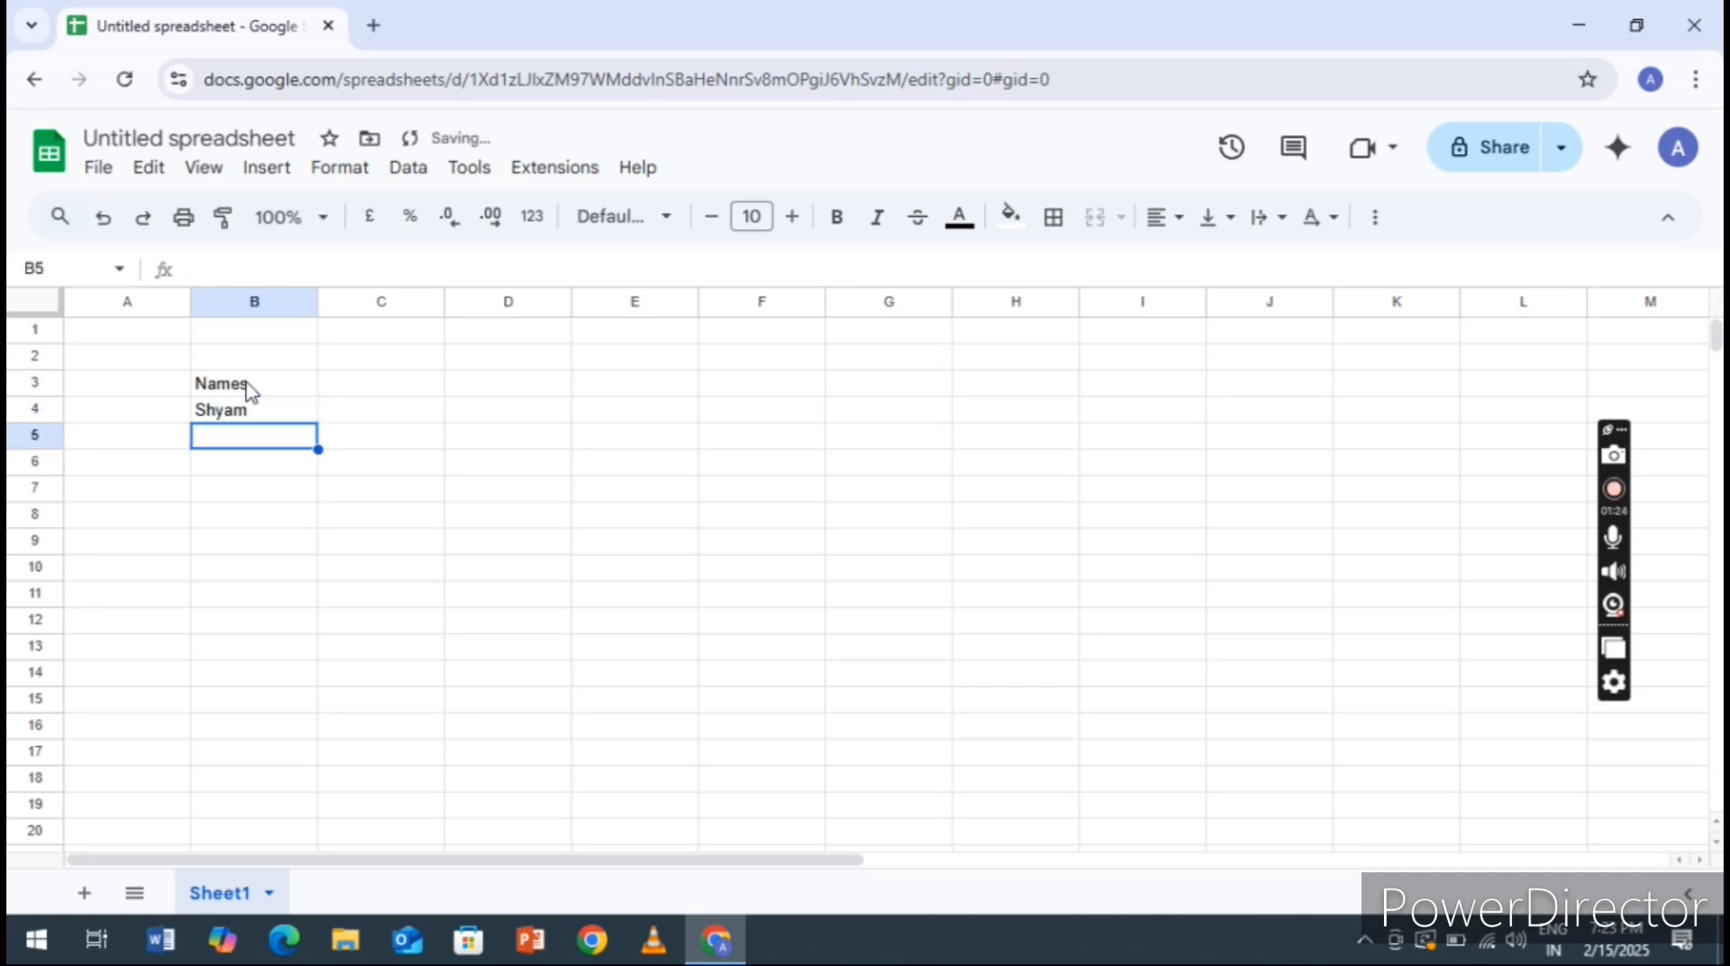
Fill cells B5 to B7 of the Names column with three more people's first names
text(Vind)
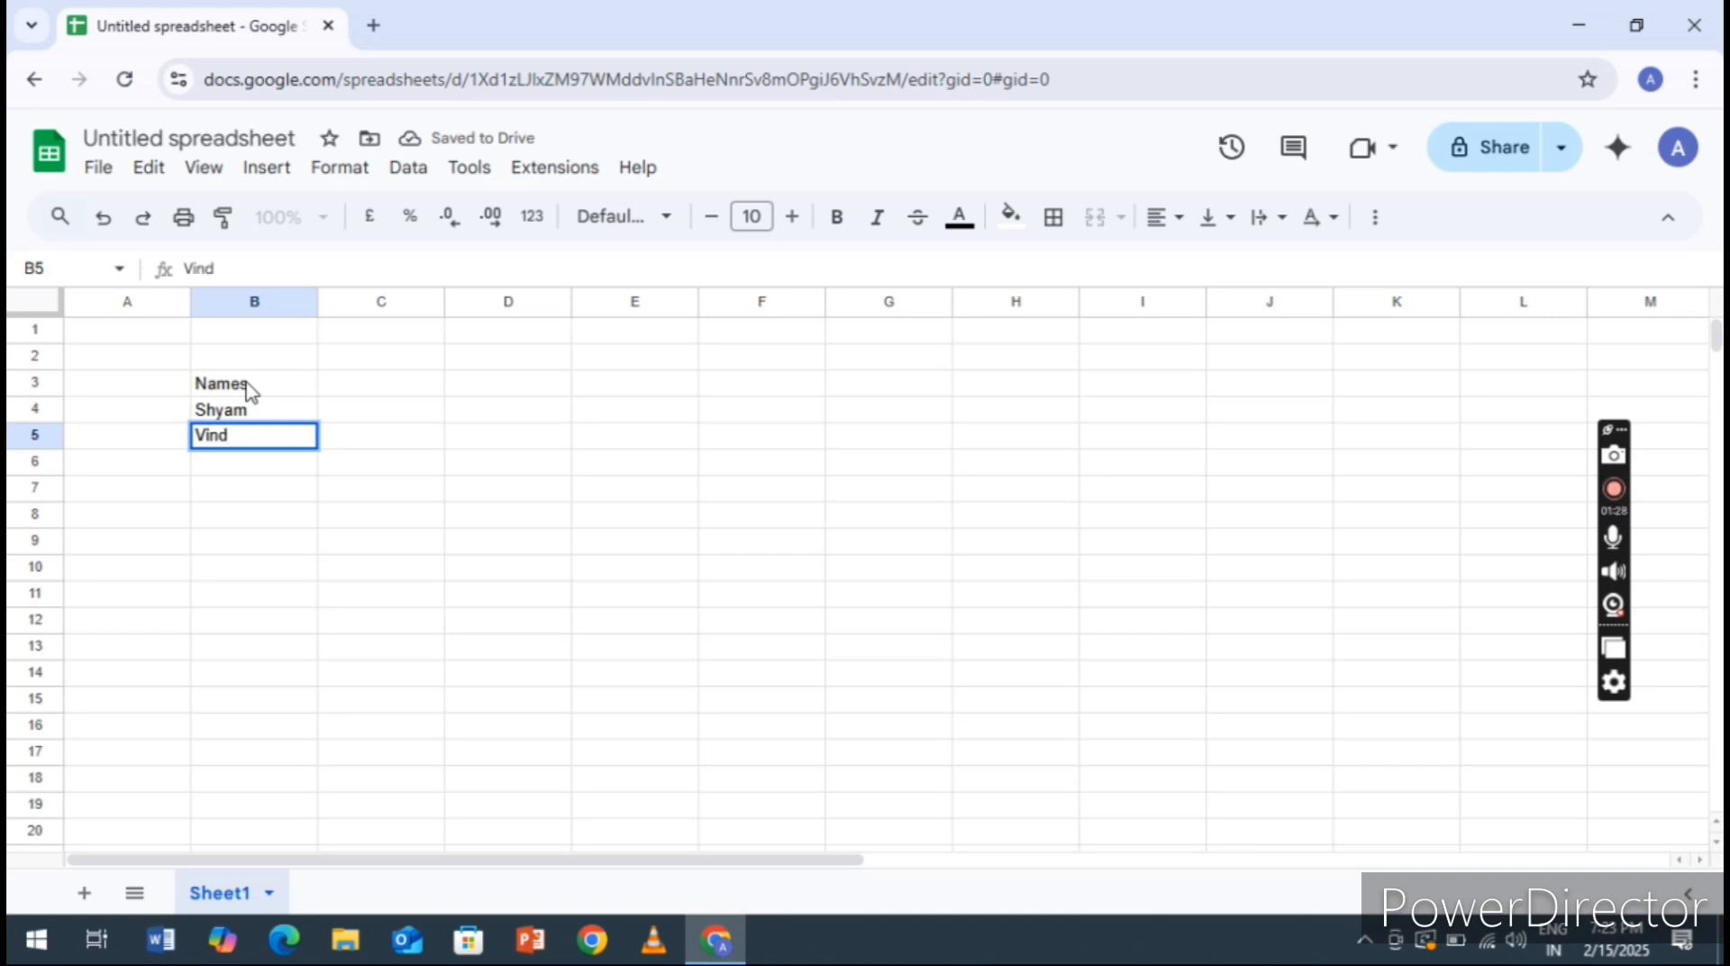
key(BackSpace)
text(od)
key(Return)
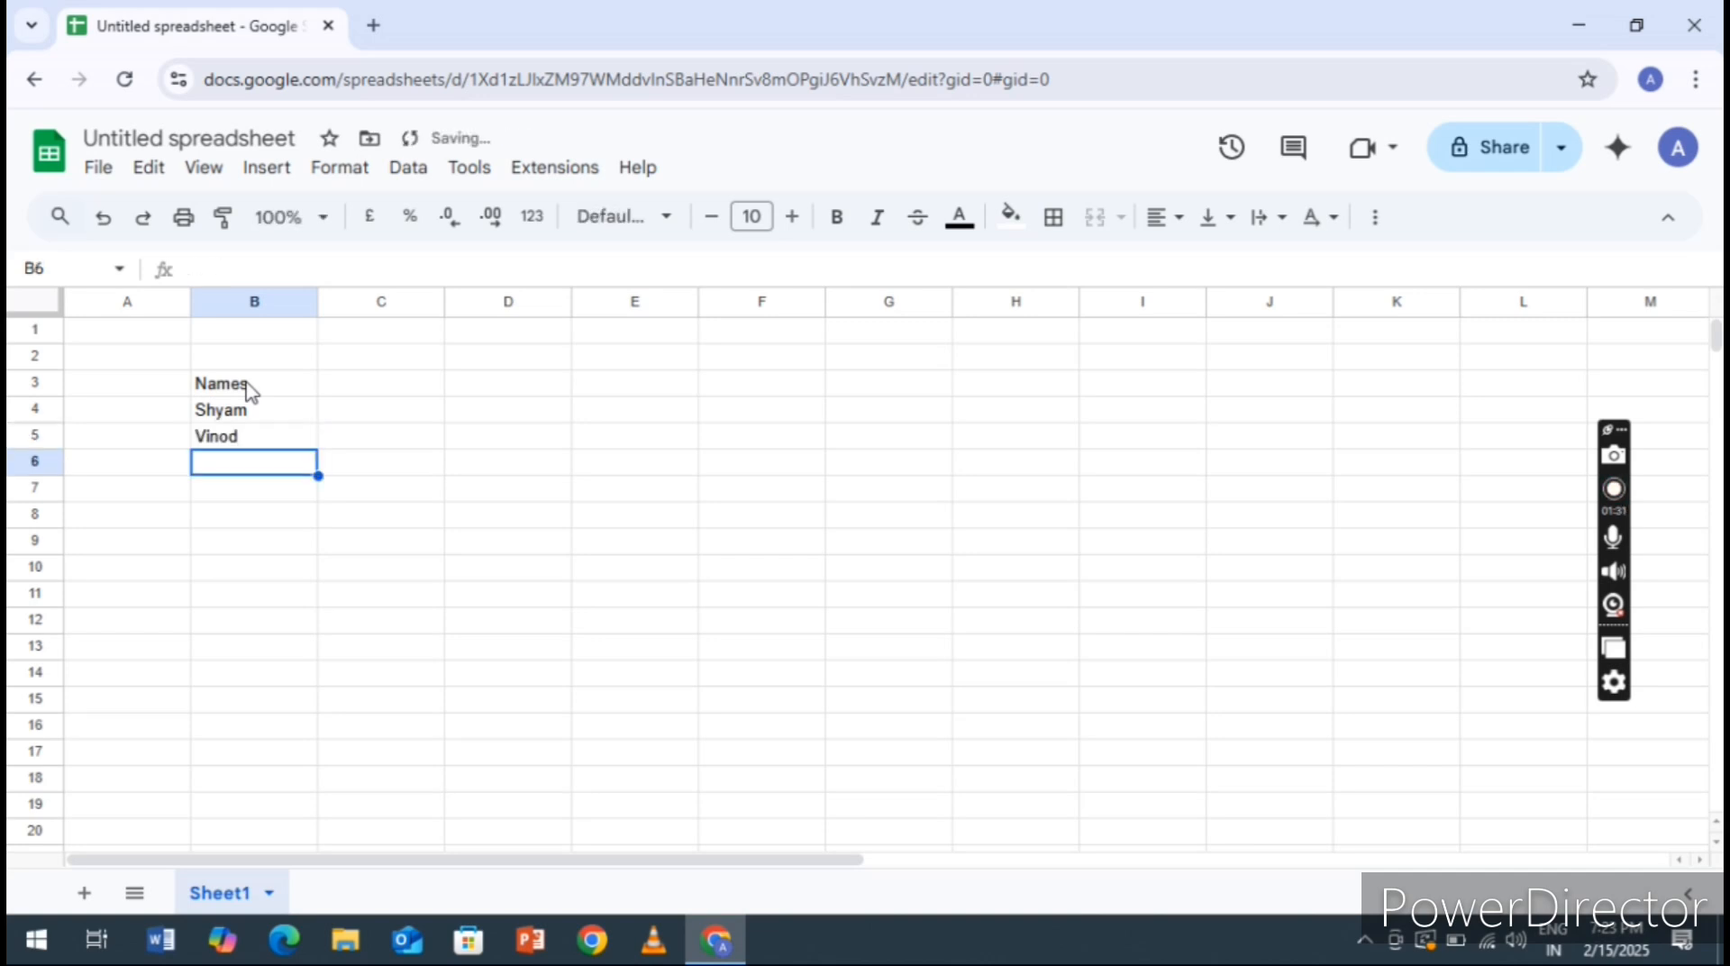
text(Arun)
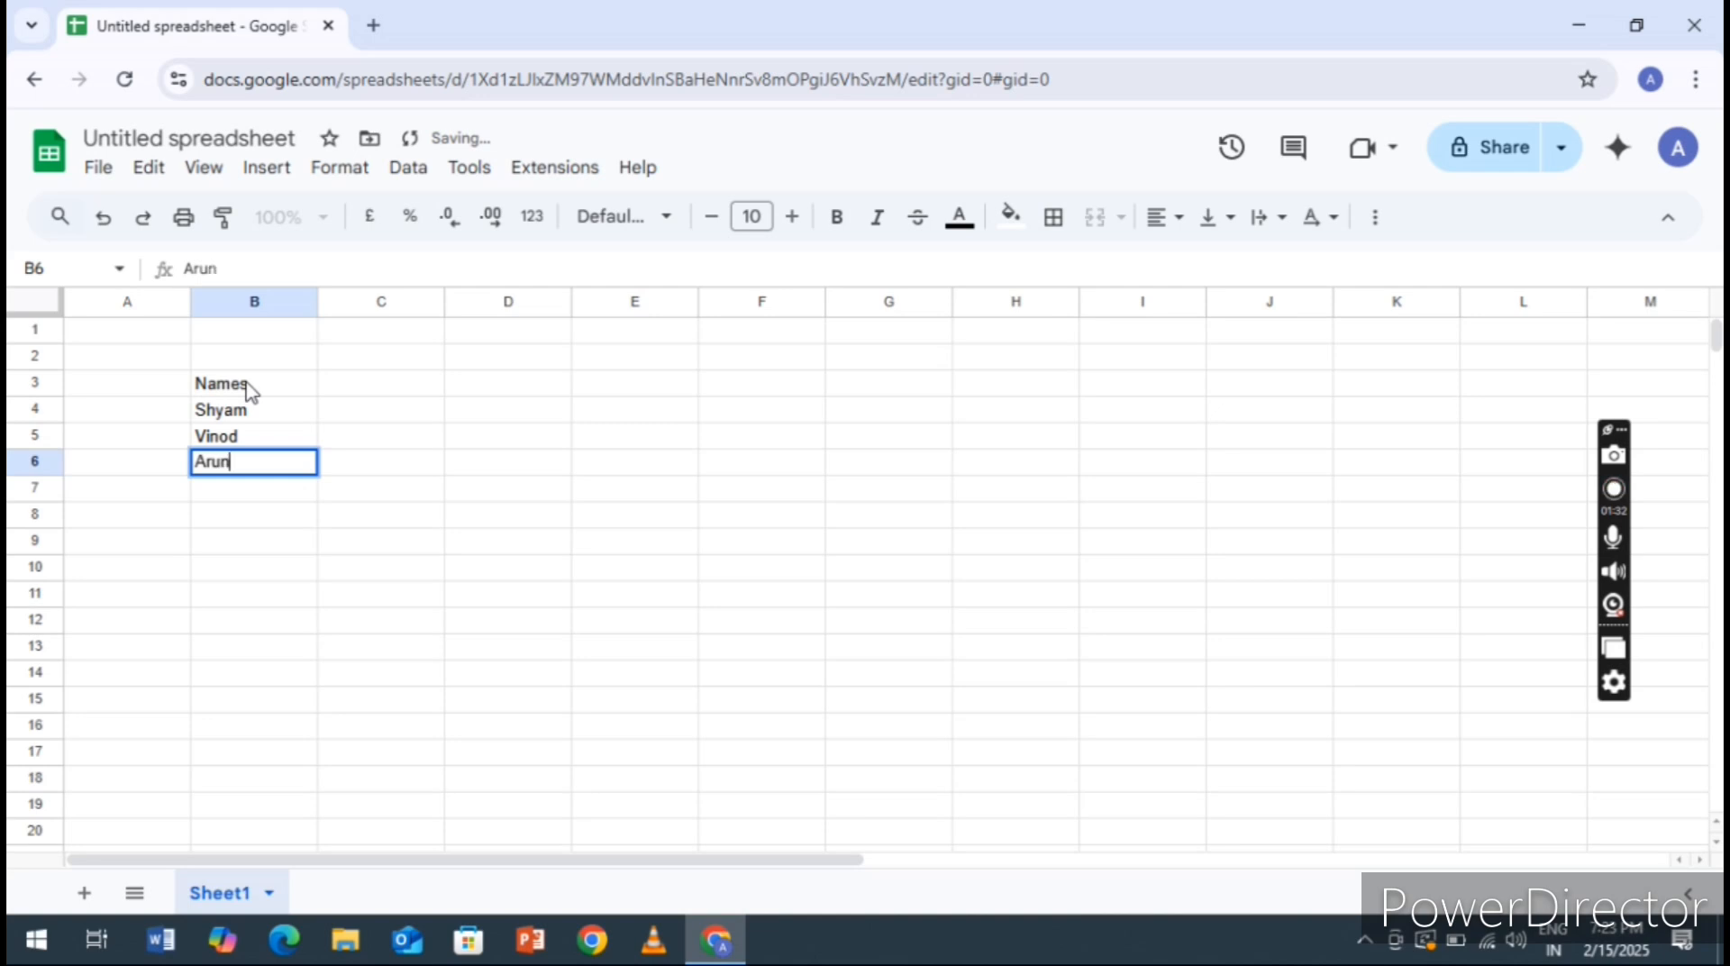
key(Return)
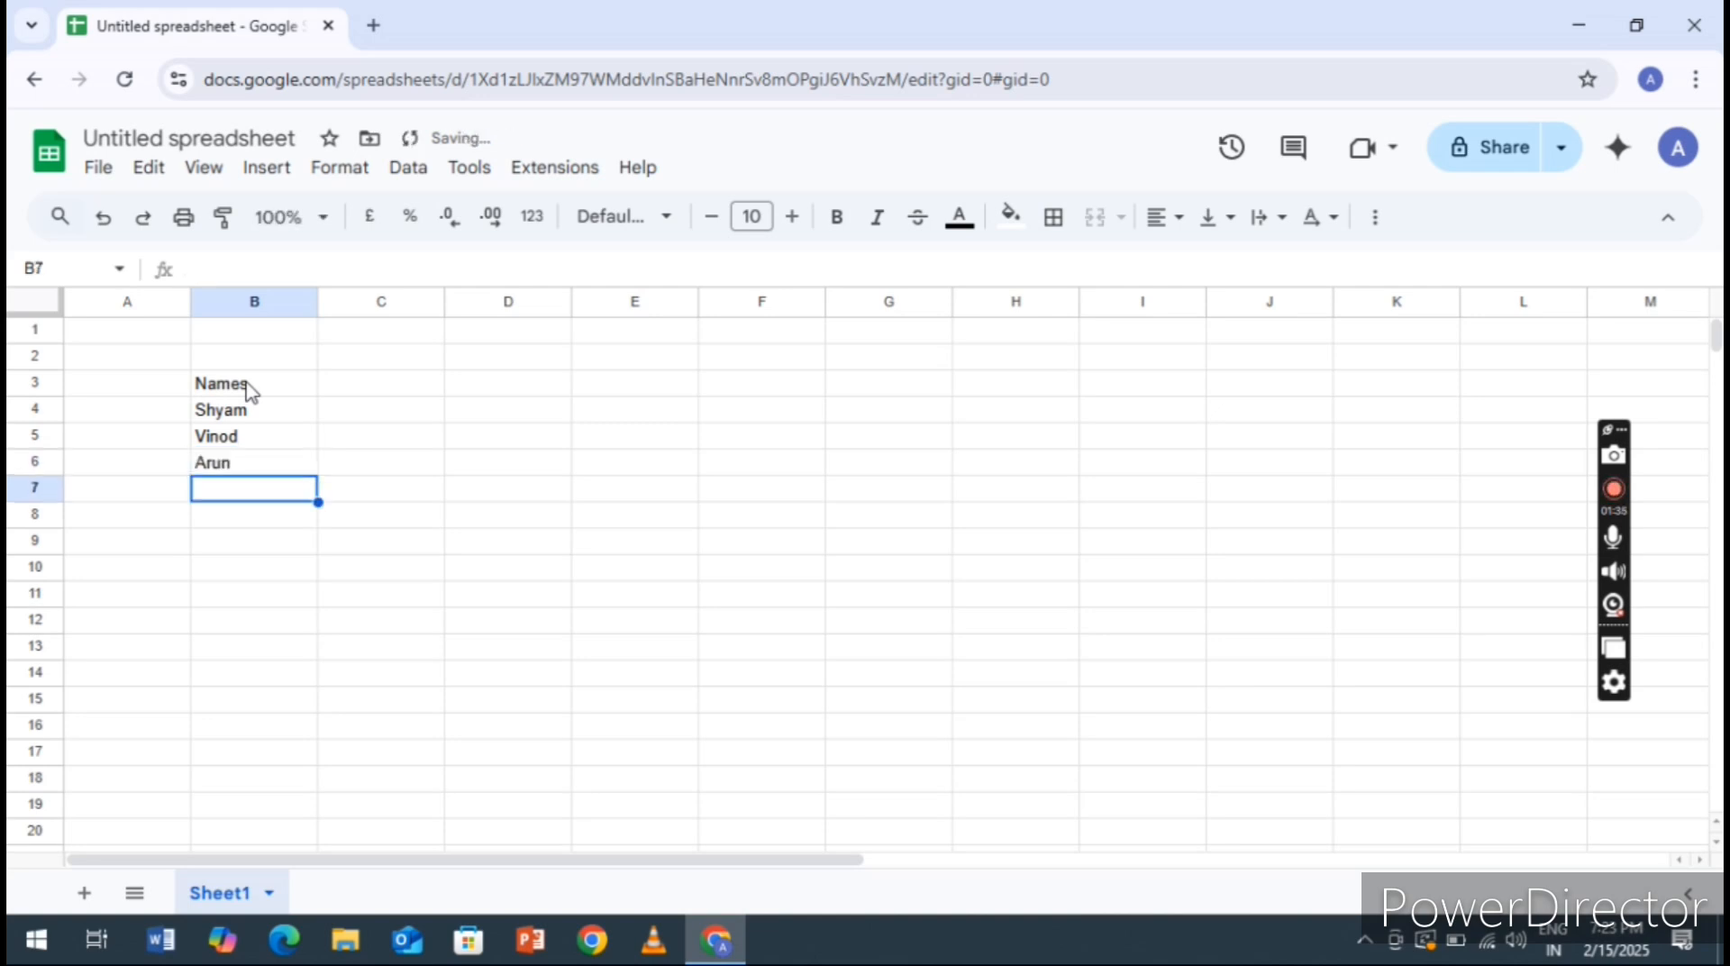
text(V)
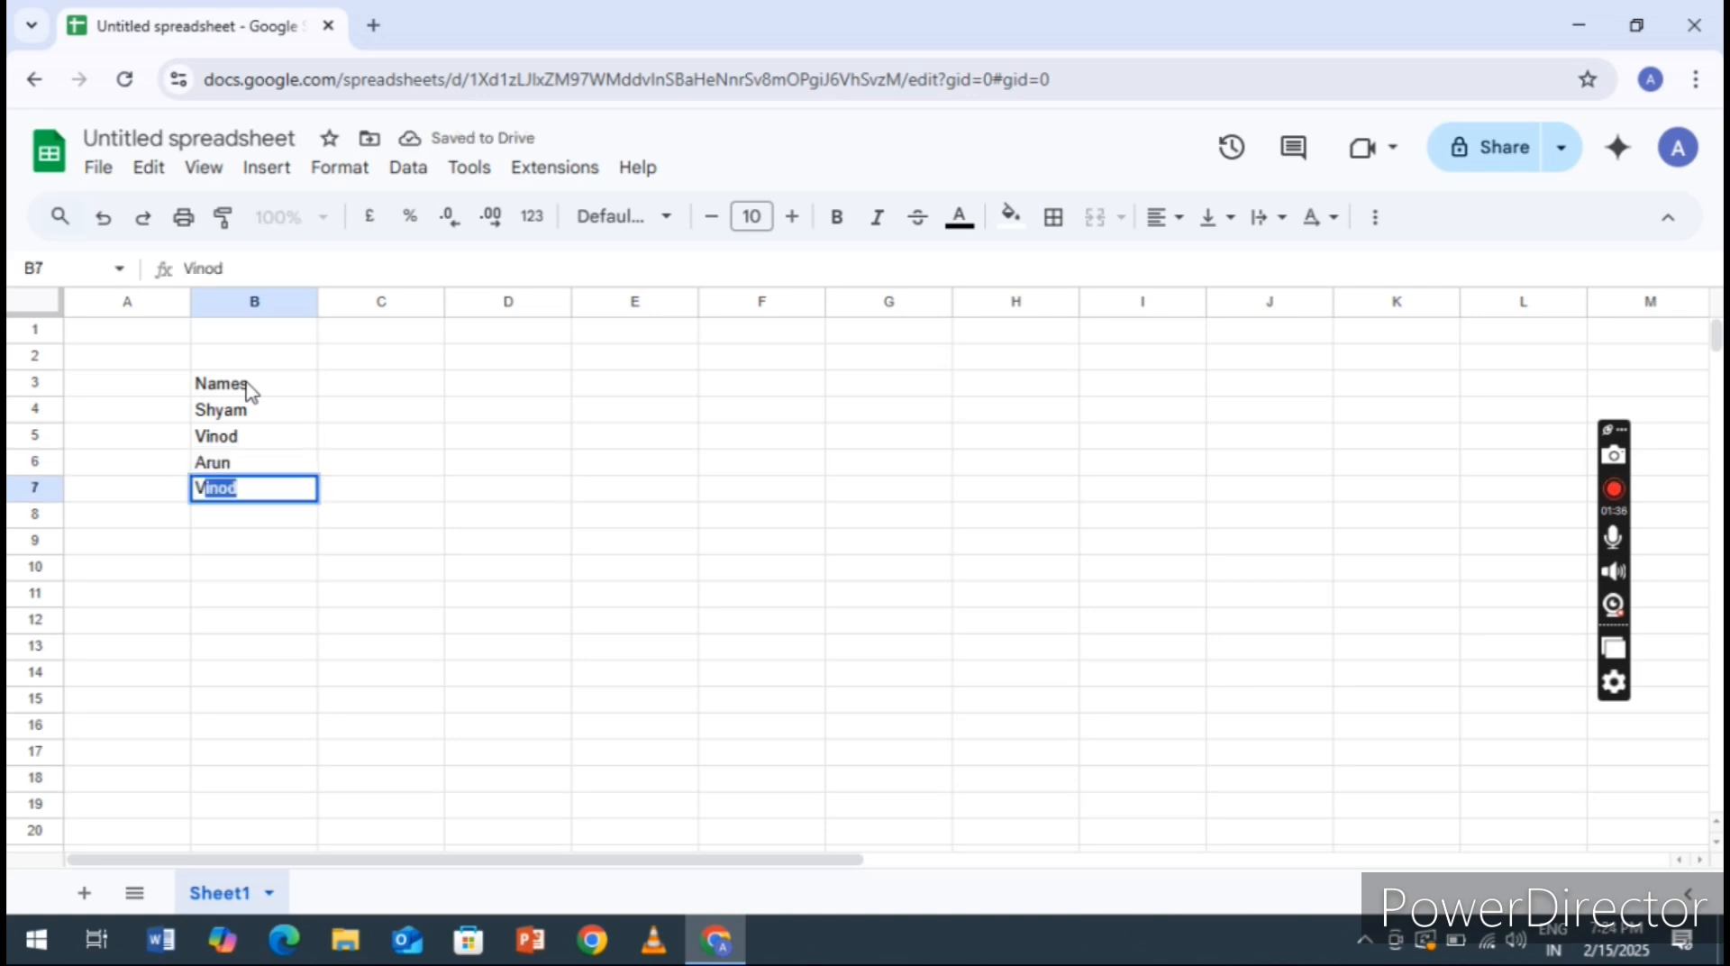
text(ivek)
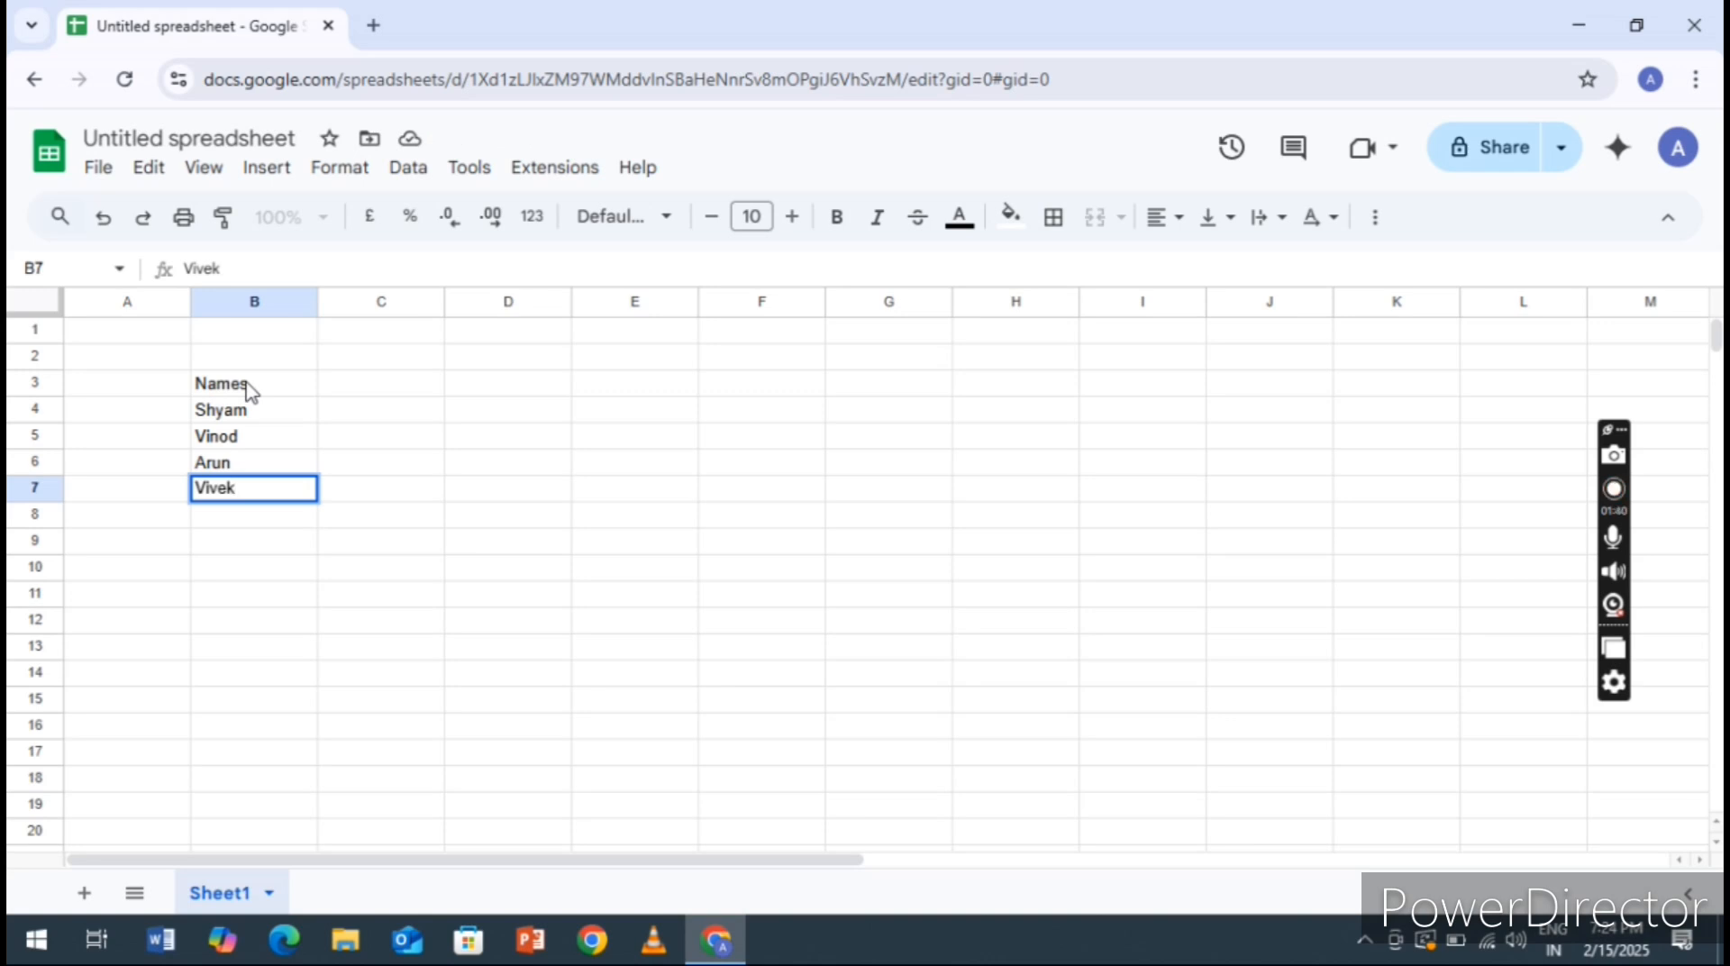
Enter the column headings R1, R2, R3 and R4 in cells C3 to F3
click(365, 396)
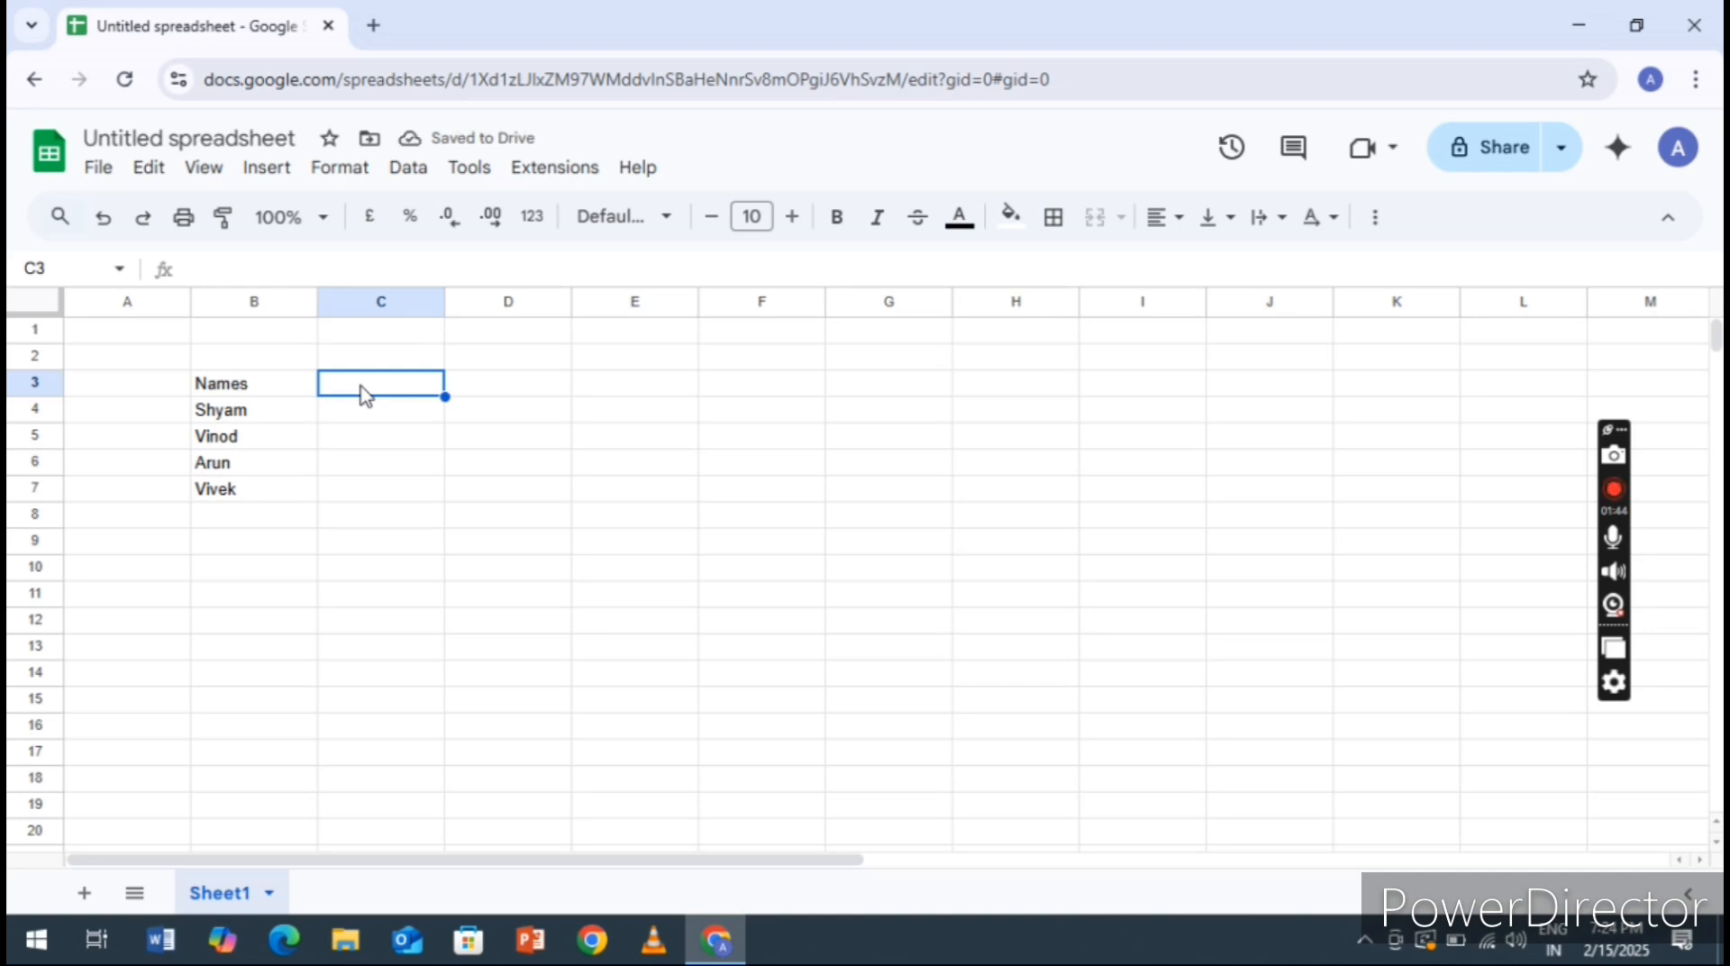
text(R)
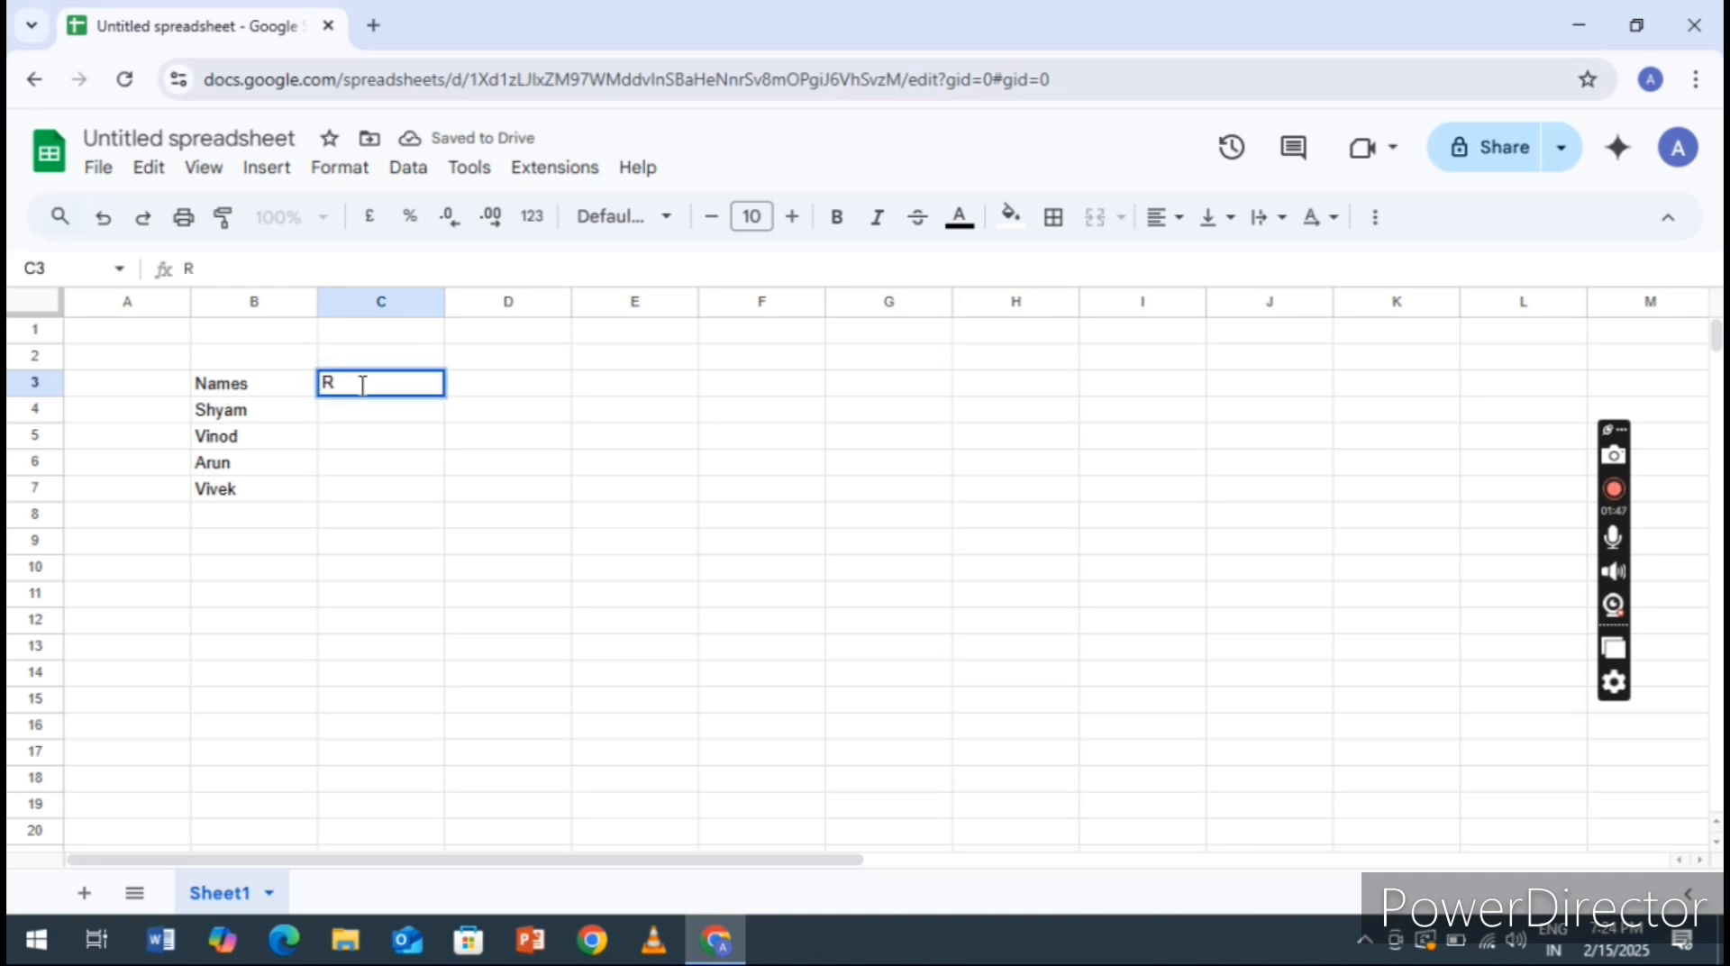
text(1)
key(Tab)
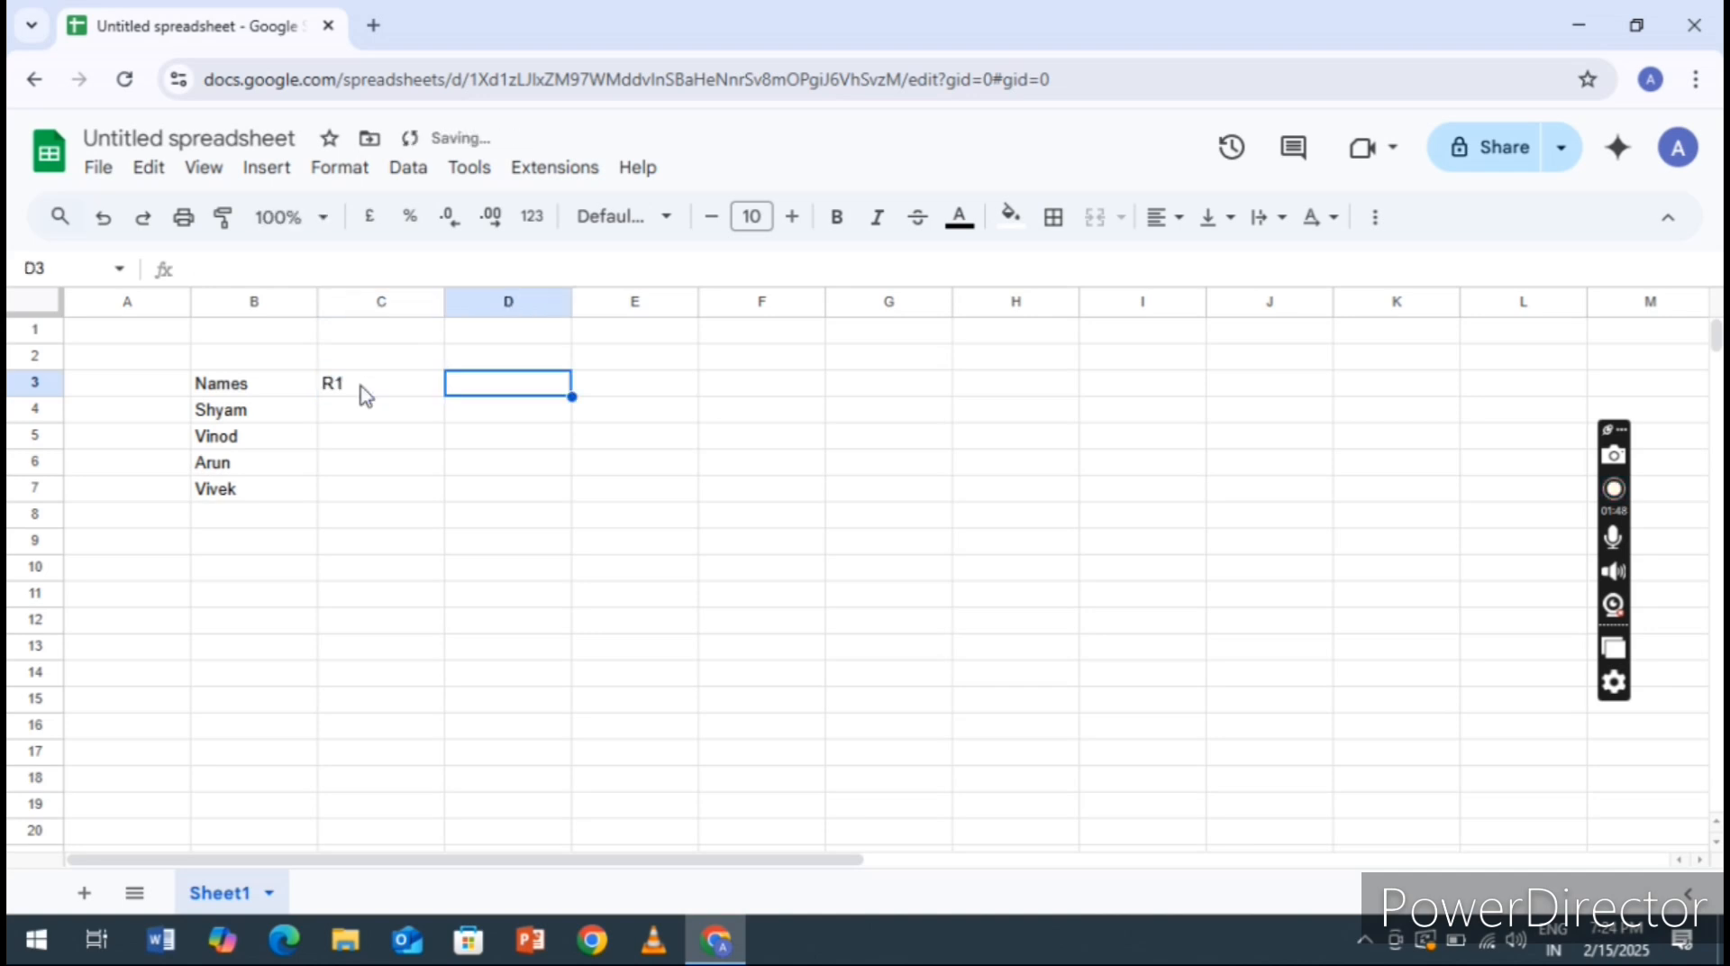
text(R2)
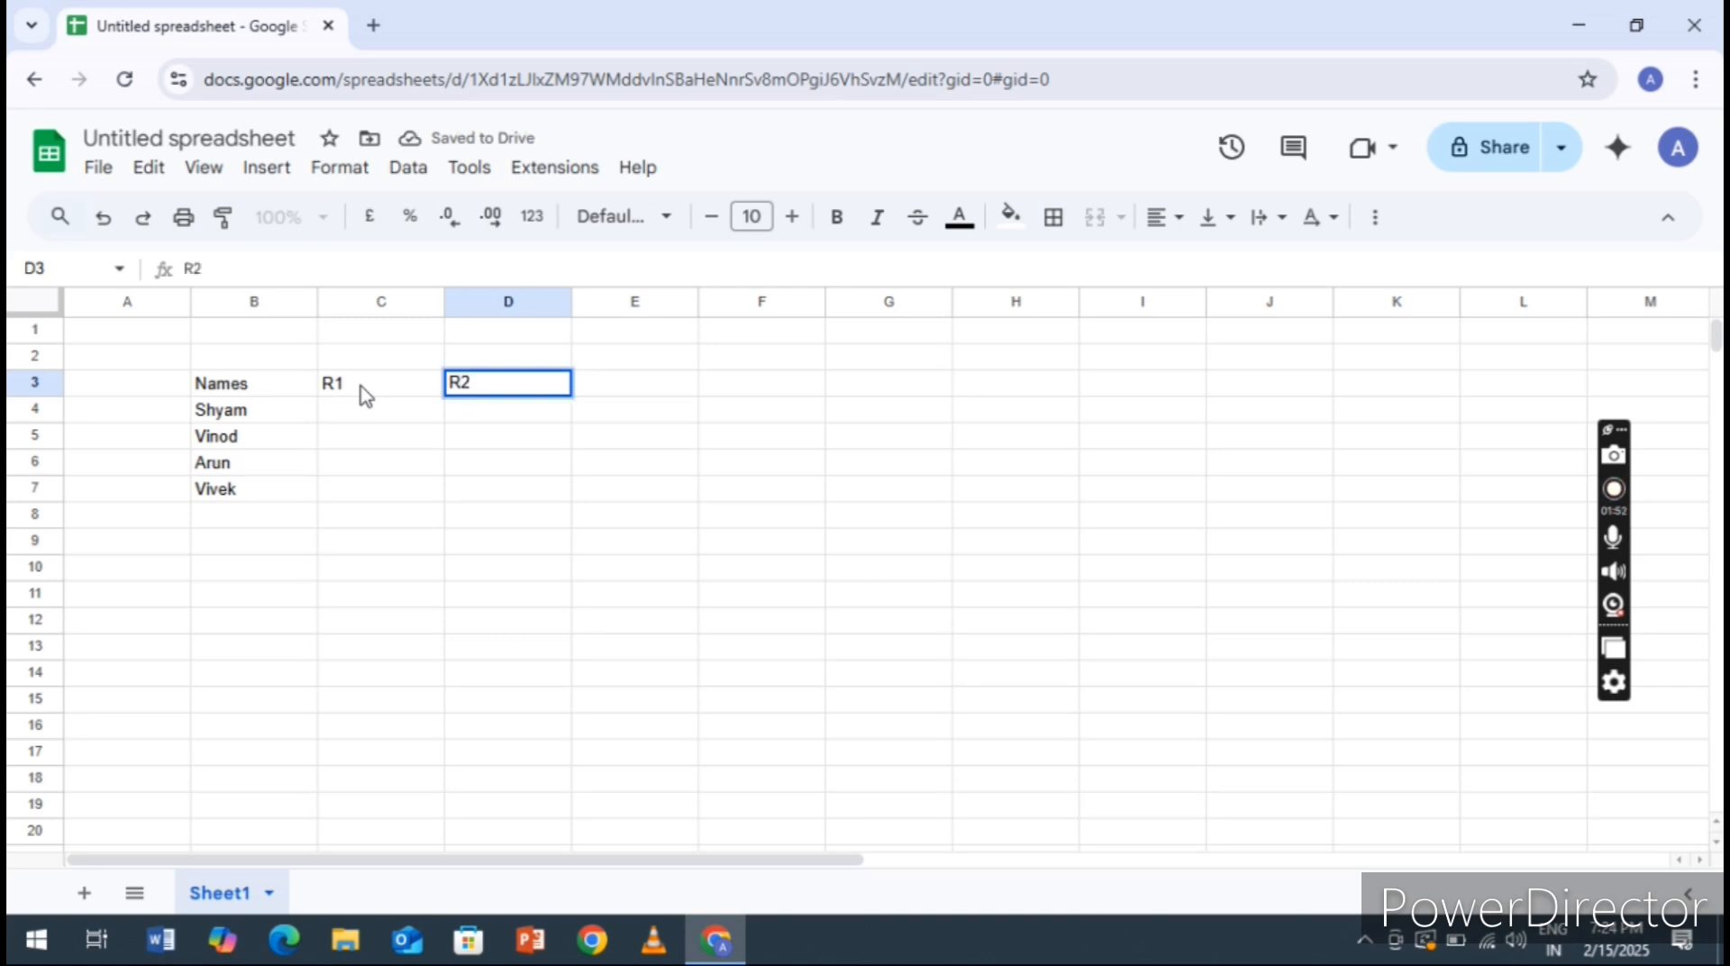
key(Tab)
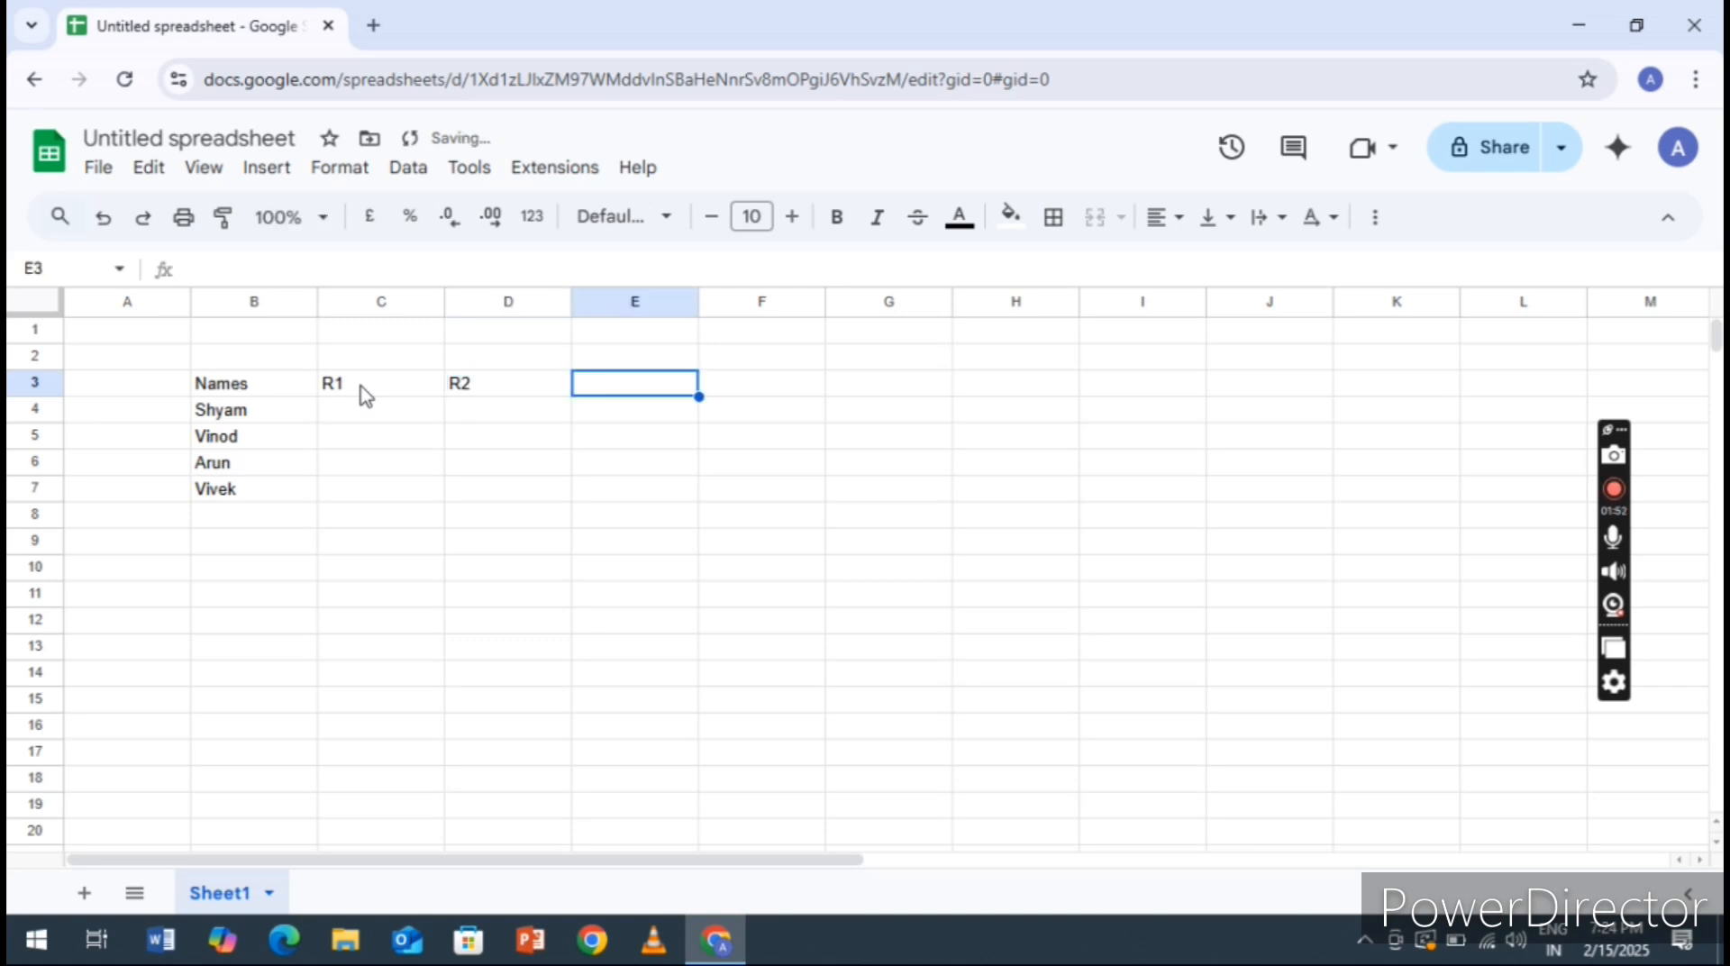
text(R3)
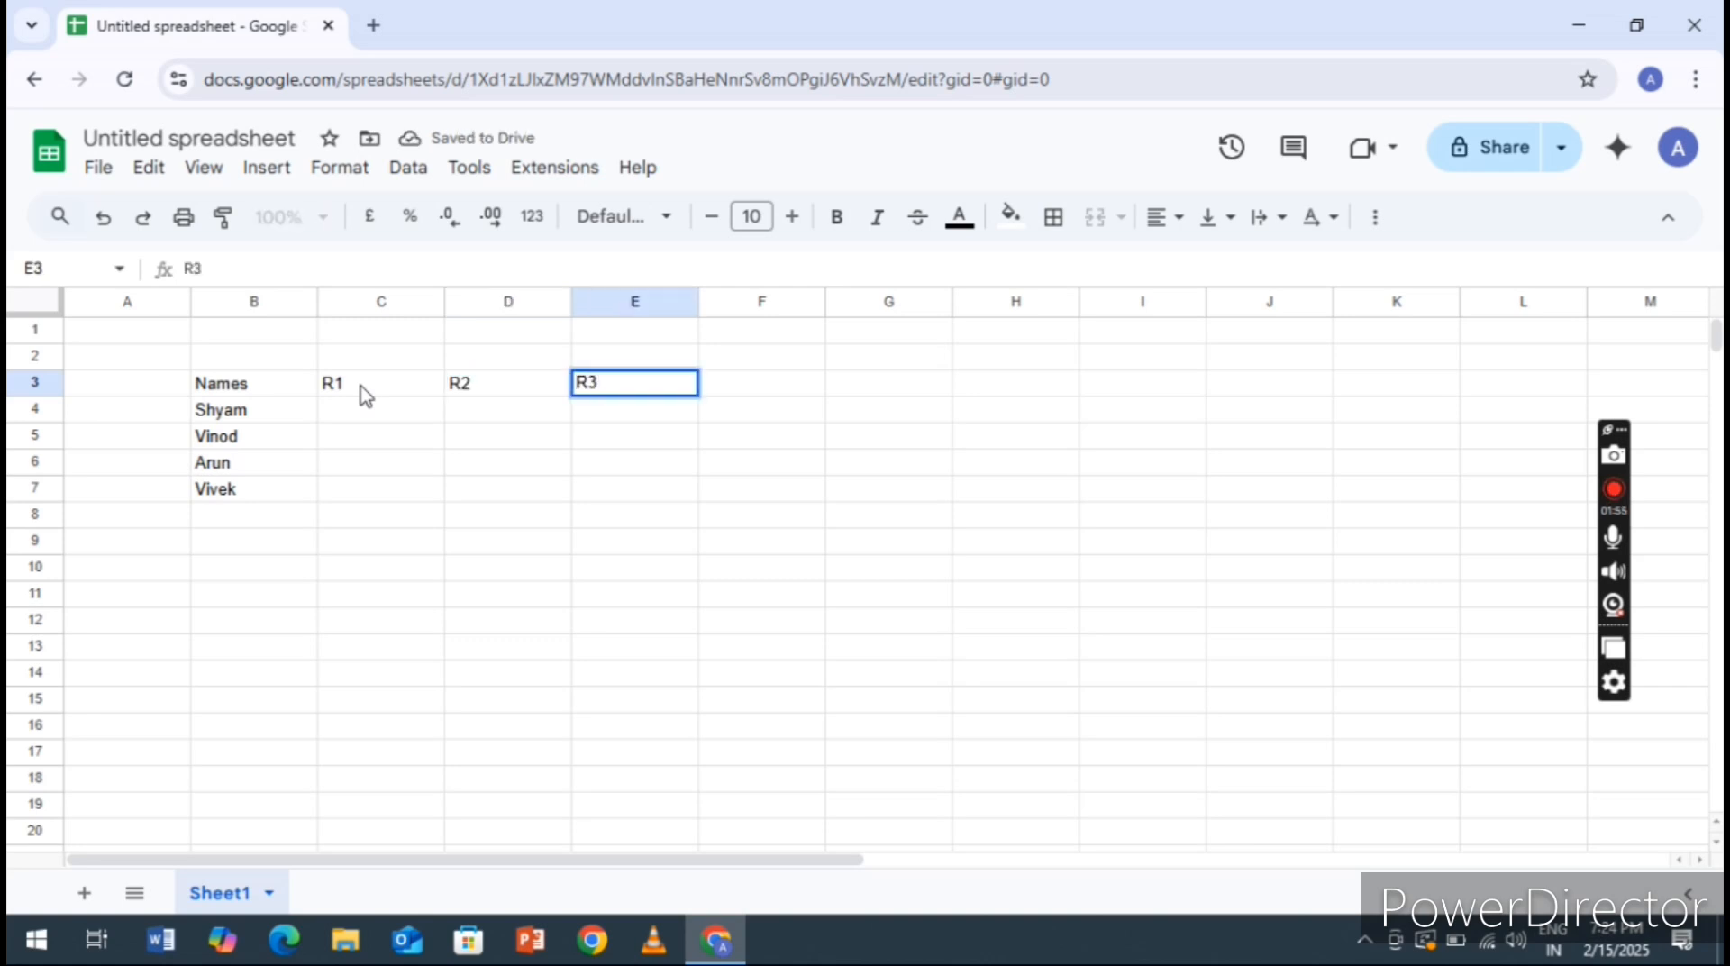
key(Tab)
text(R4)
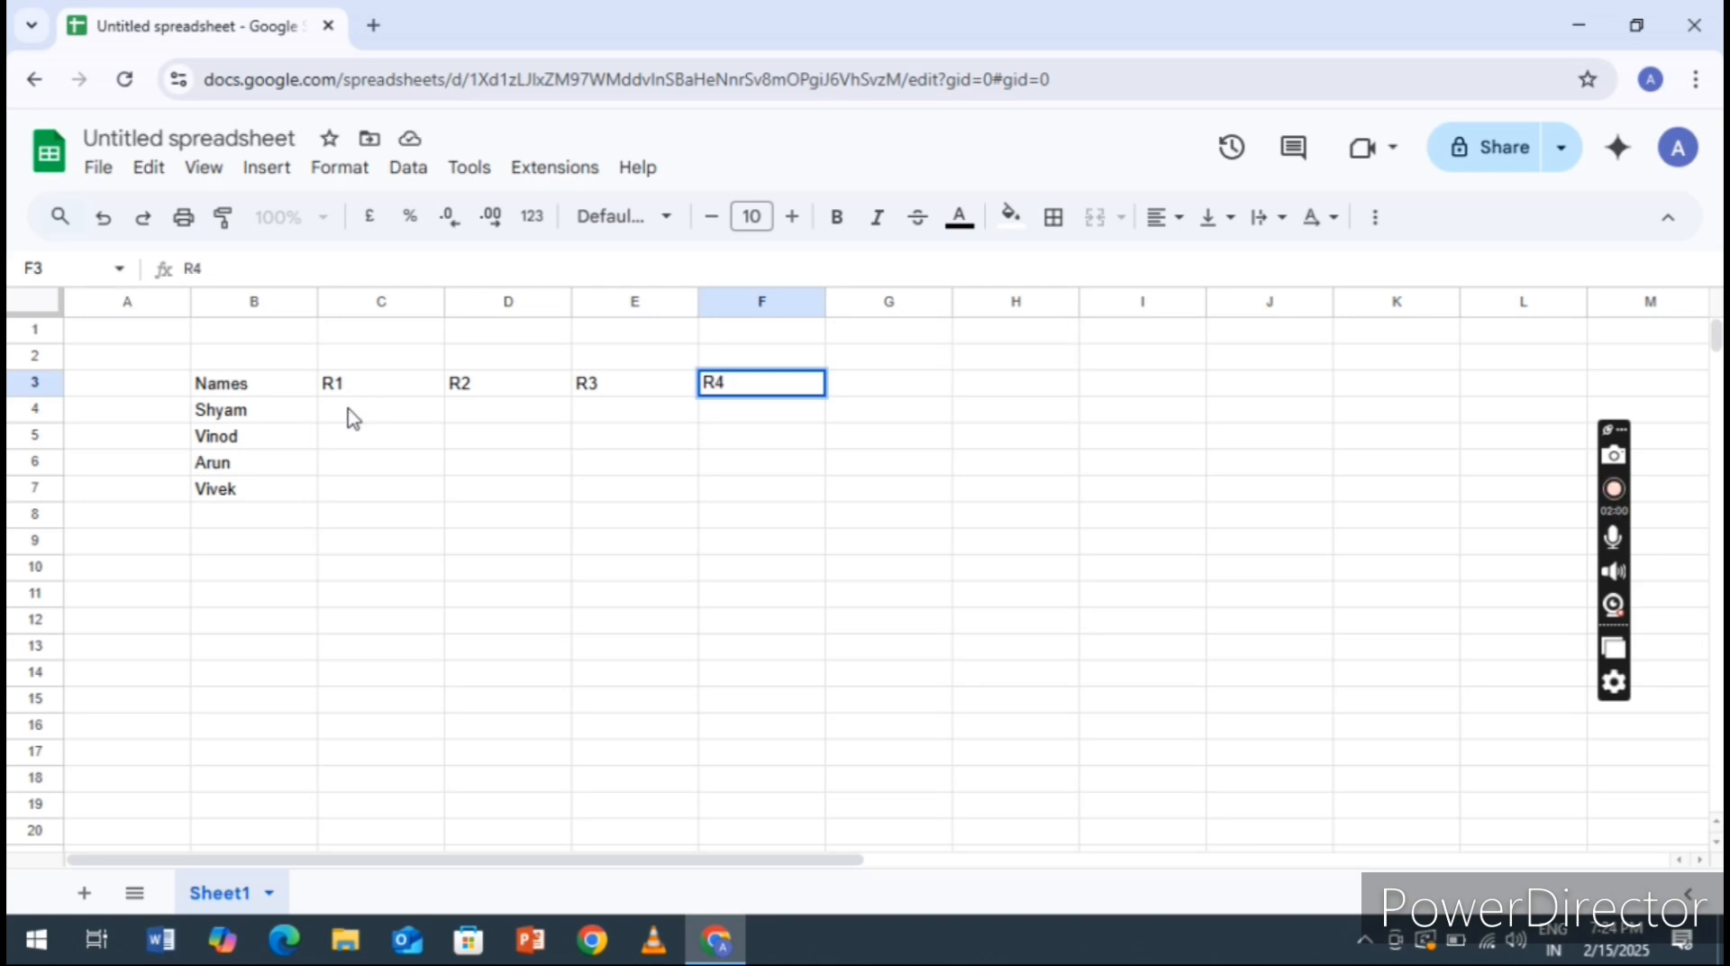
Enter the values 20, 23, 17 and 30 for the first person in cells C4 to F4
click(351, 417)
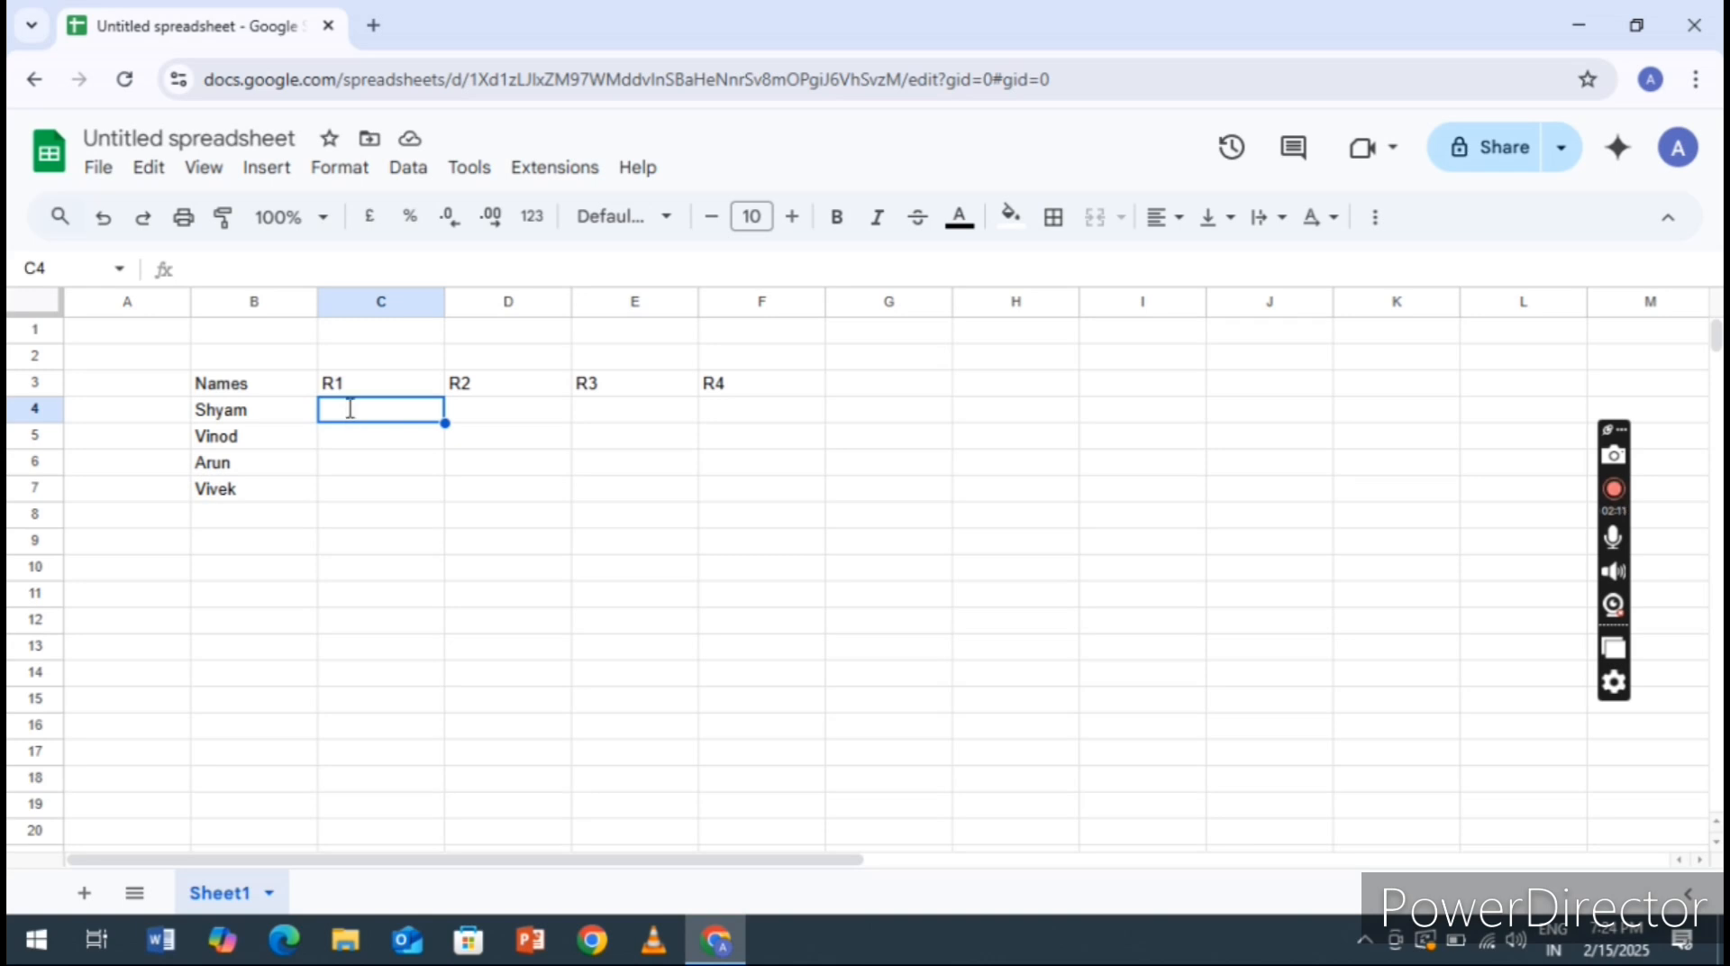
text(20)
key(Tab)
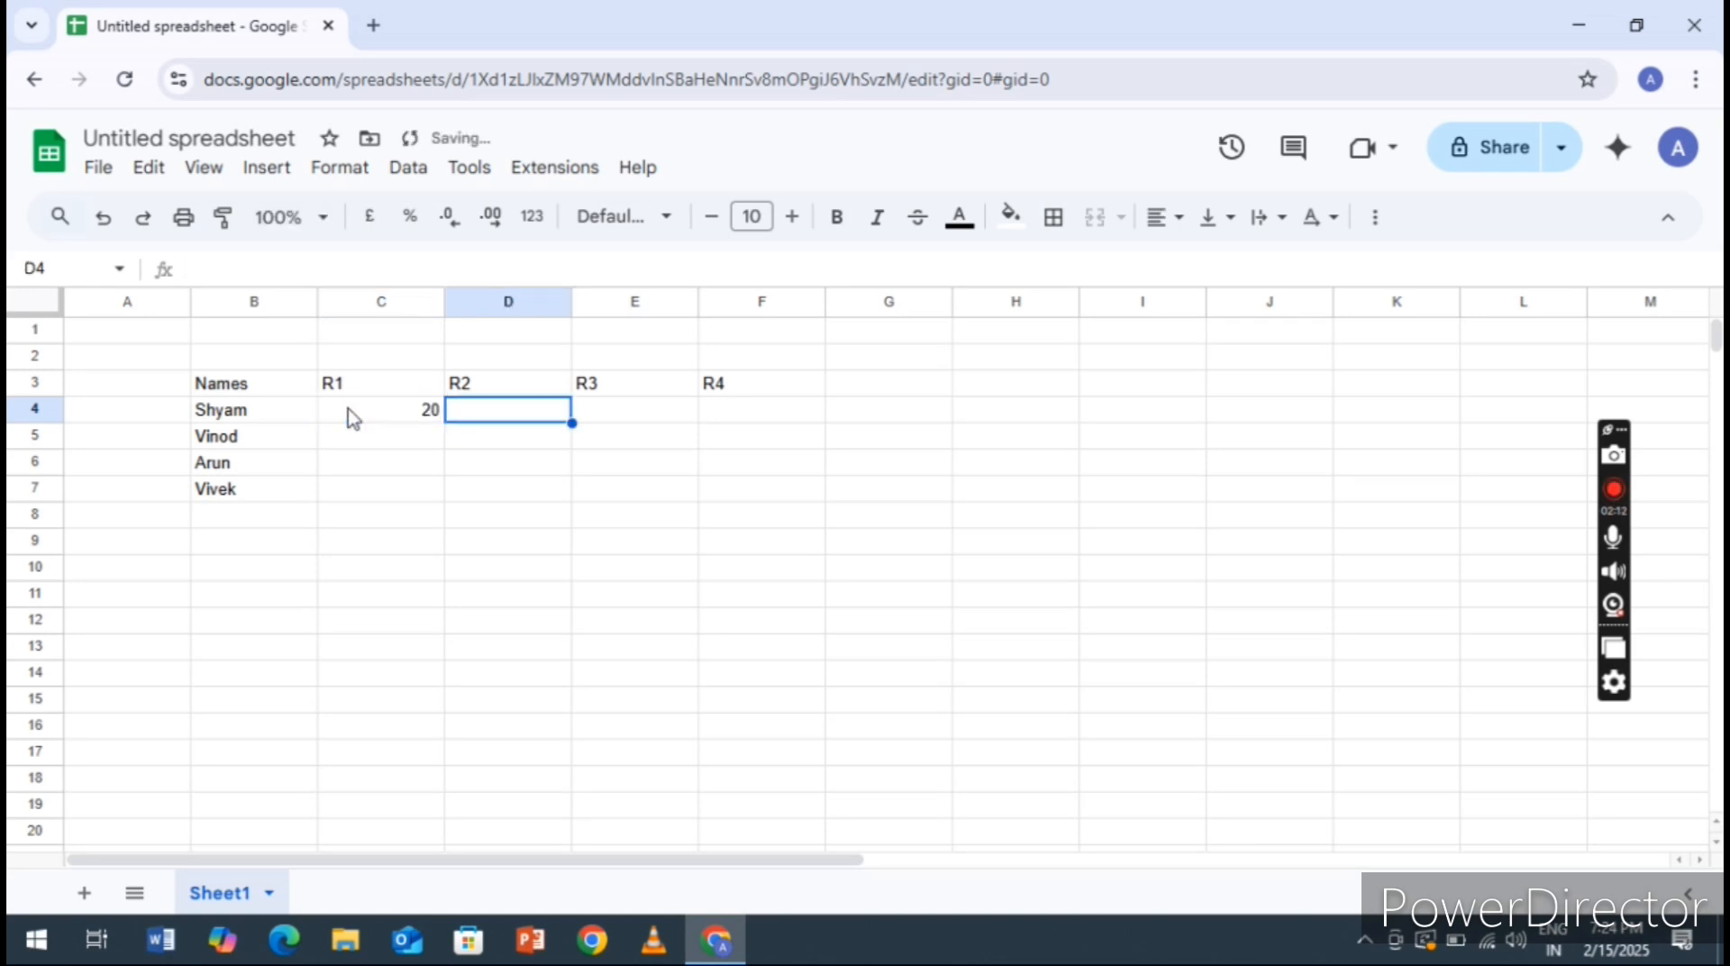
text(23)
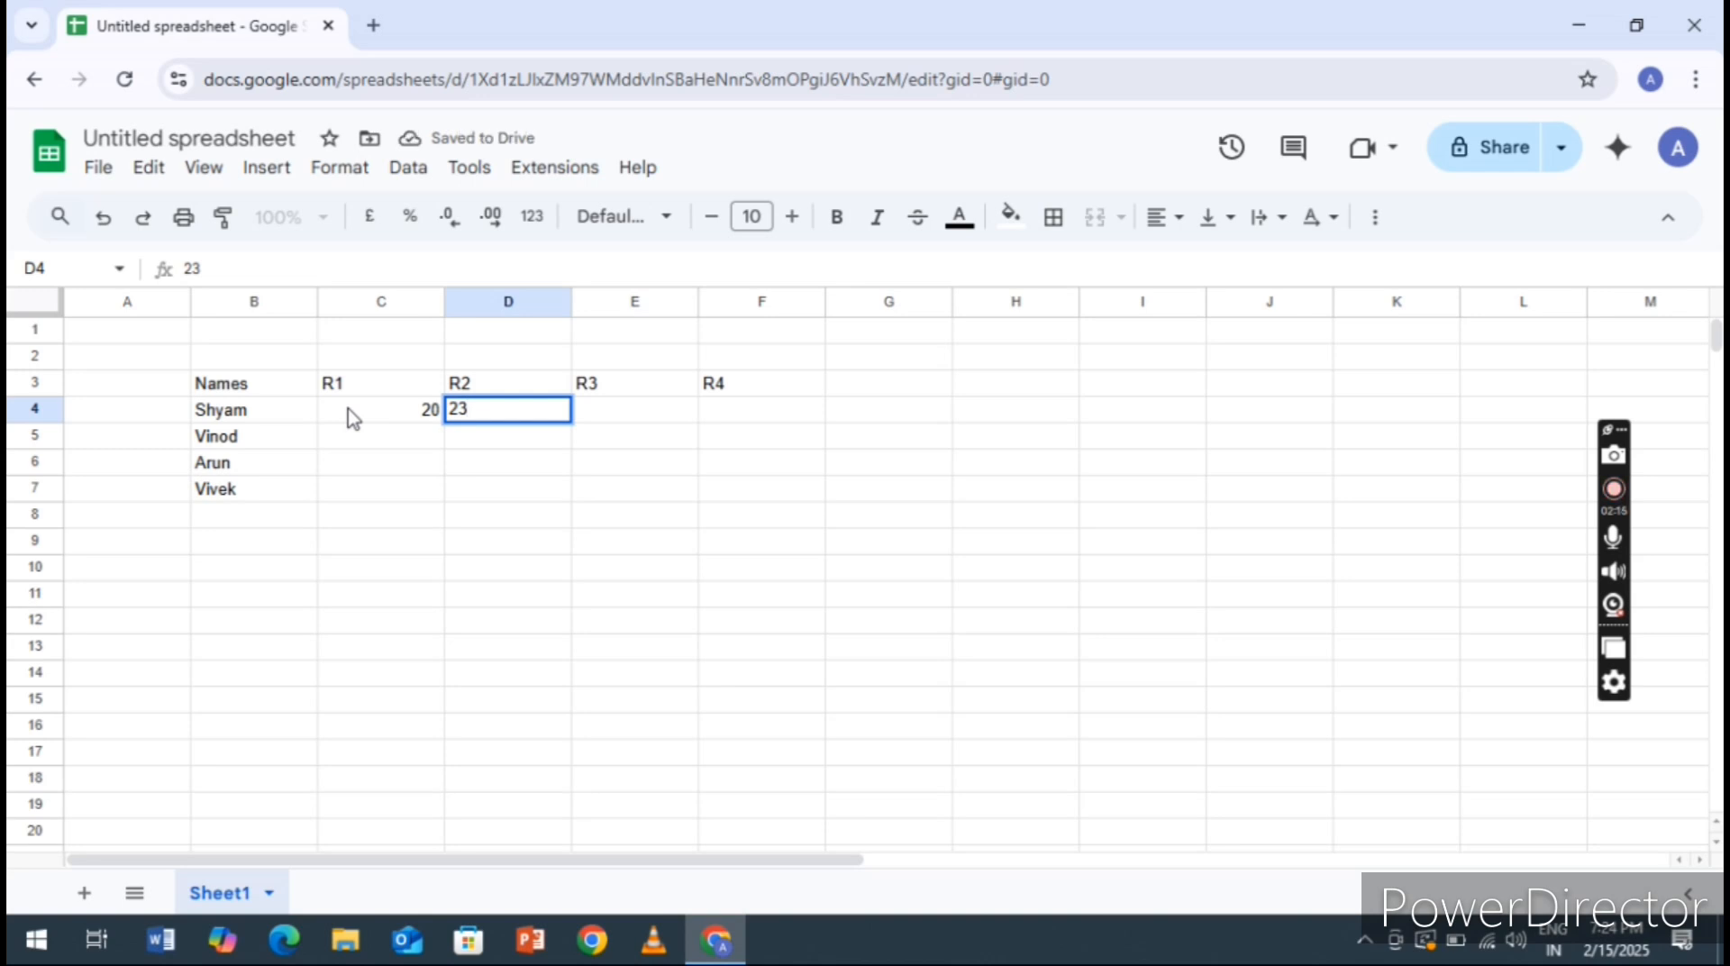
key(Tab)
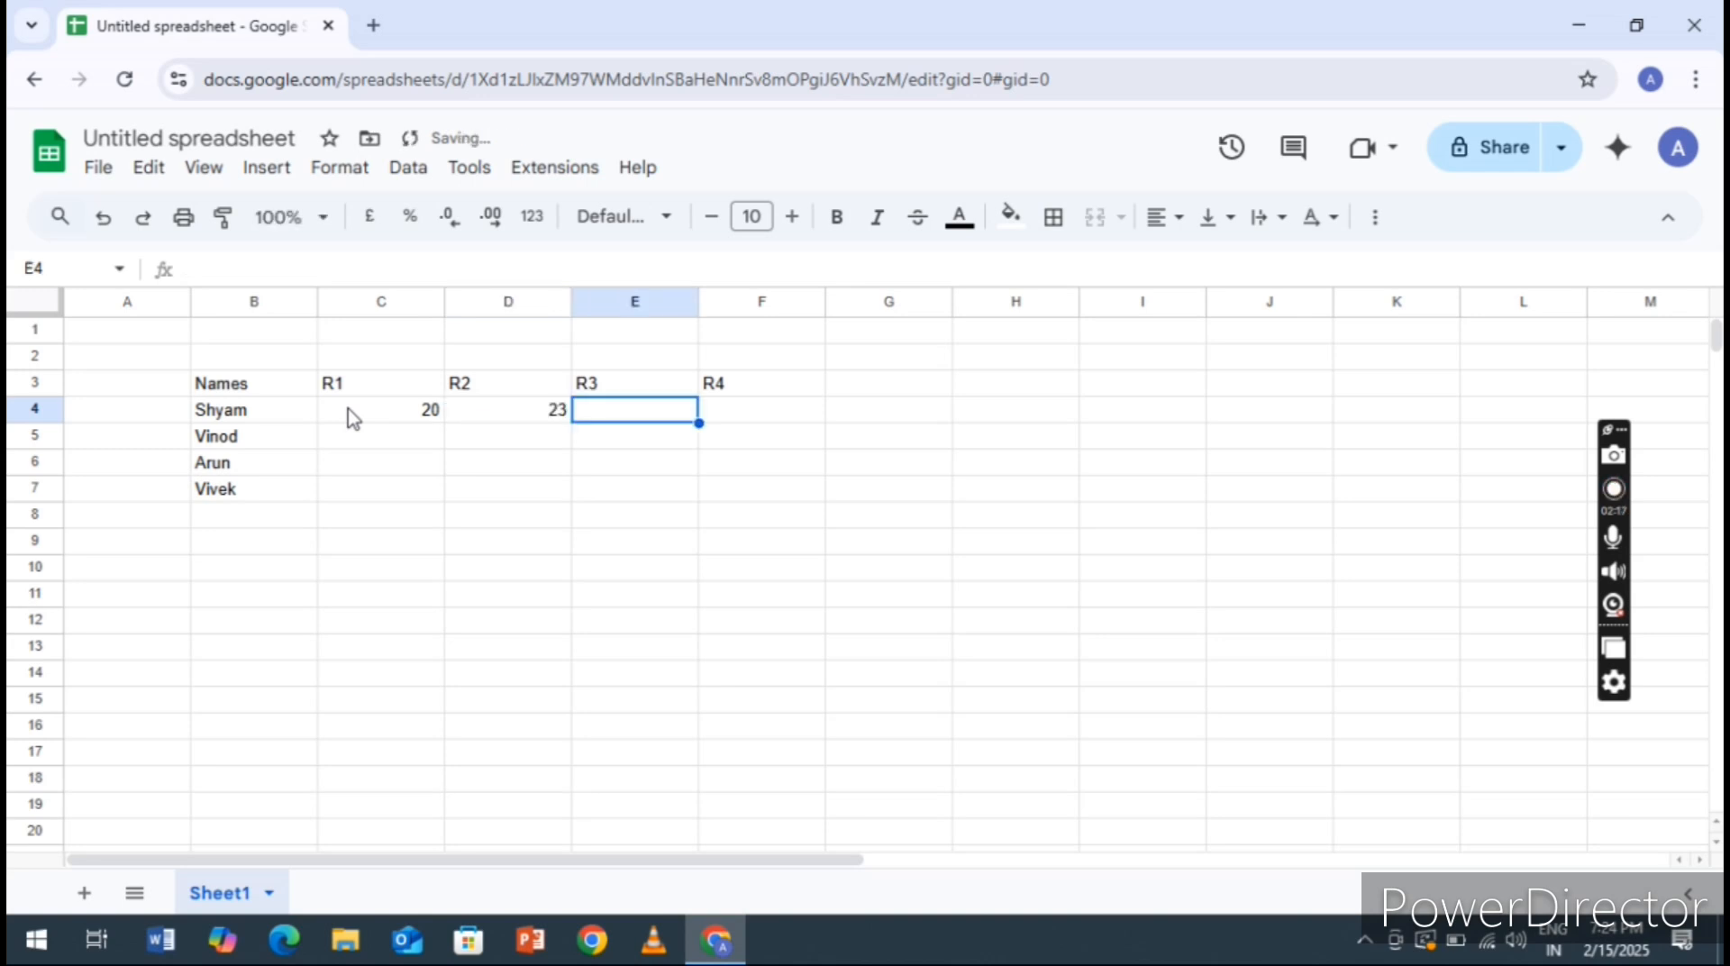
text(17)
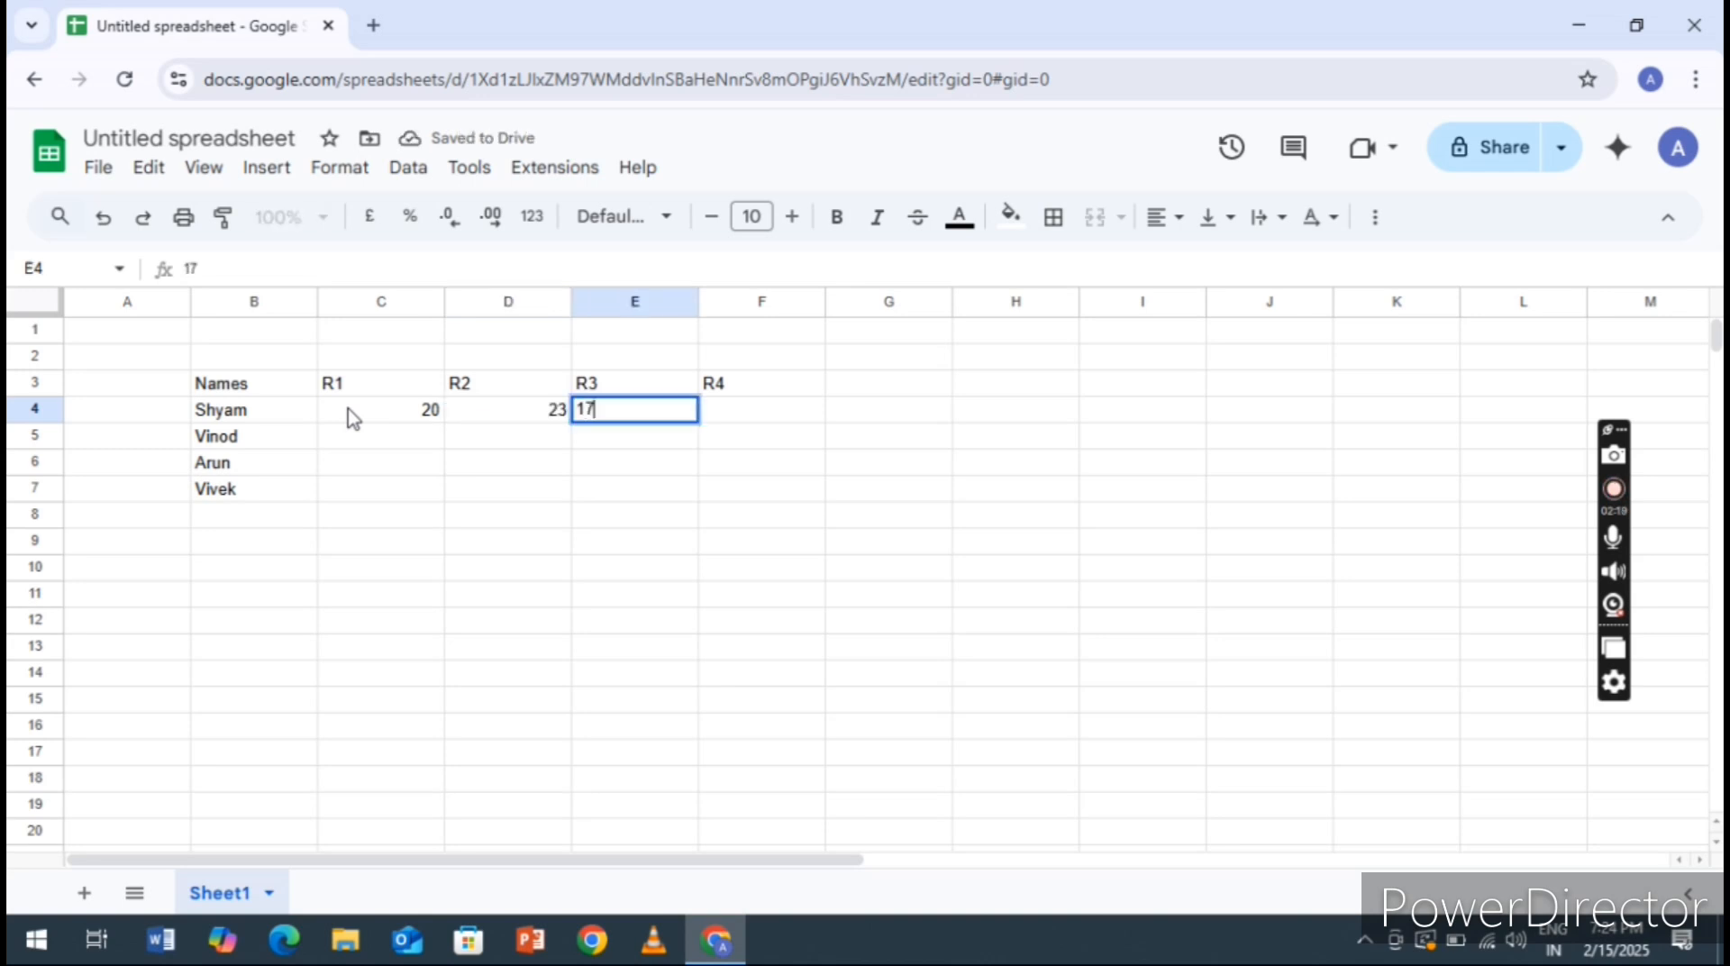
key(Tab)
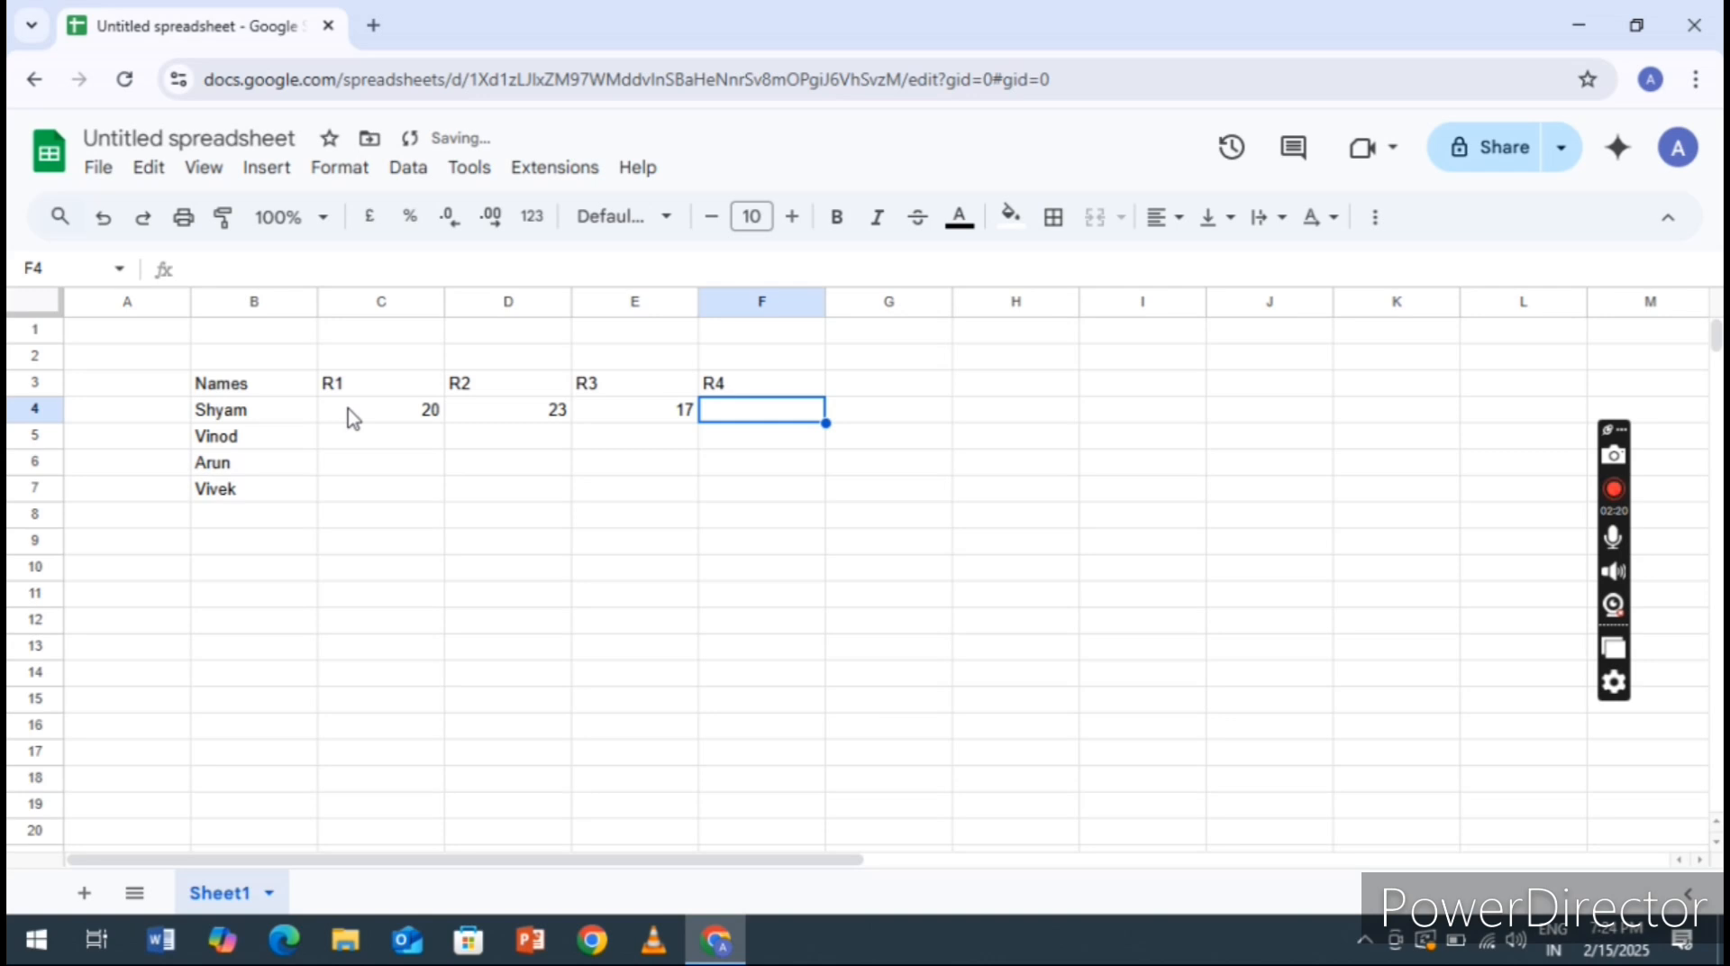
text(30)
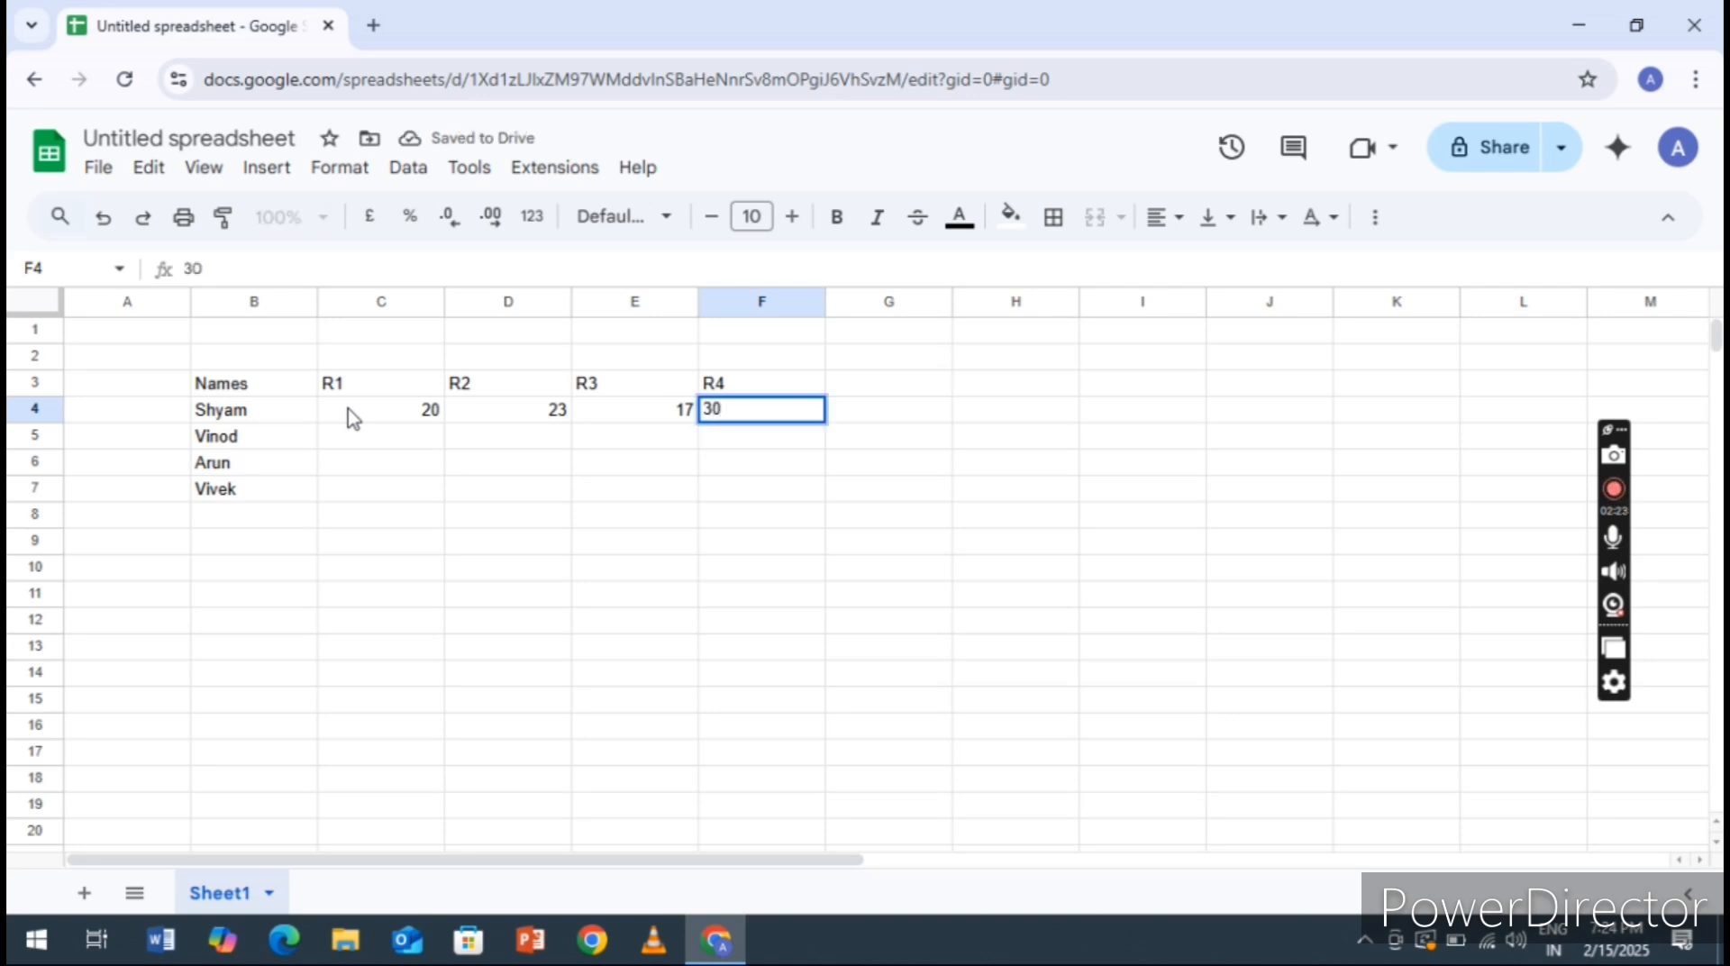
key(Return)
Enter the values 23, 25, 16 and 30 for the second person in cells C5 to F5
key(Left)
key(Left)
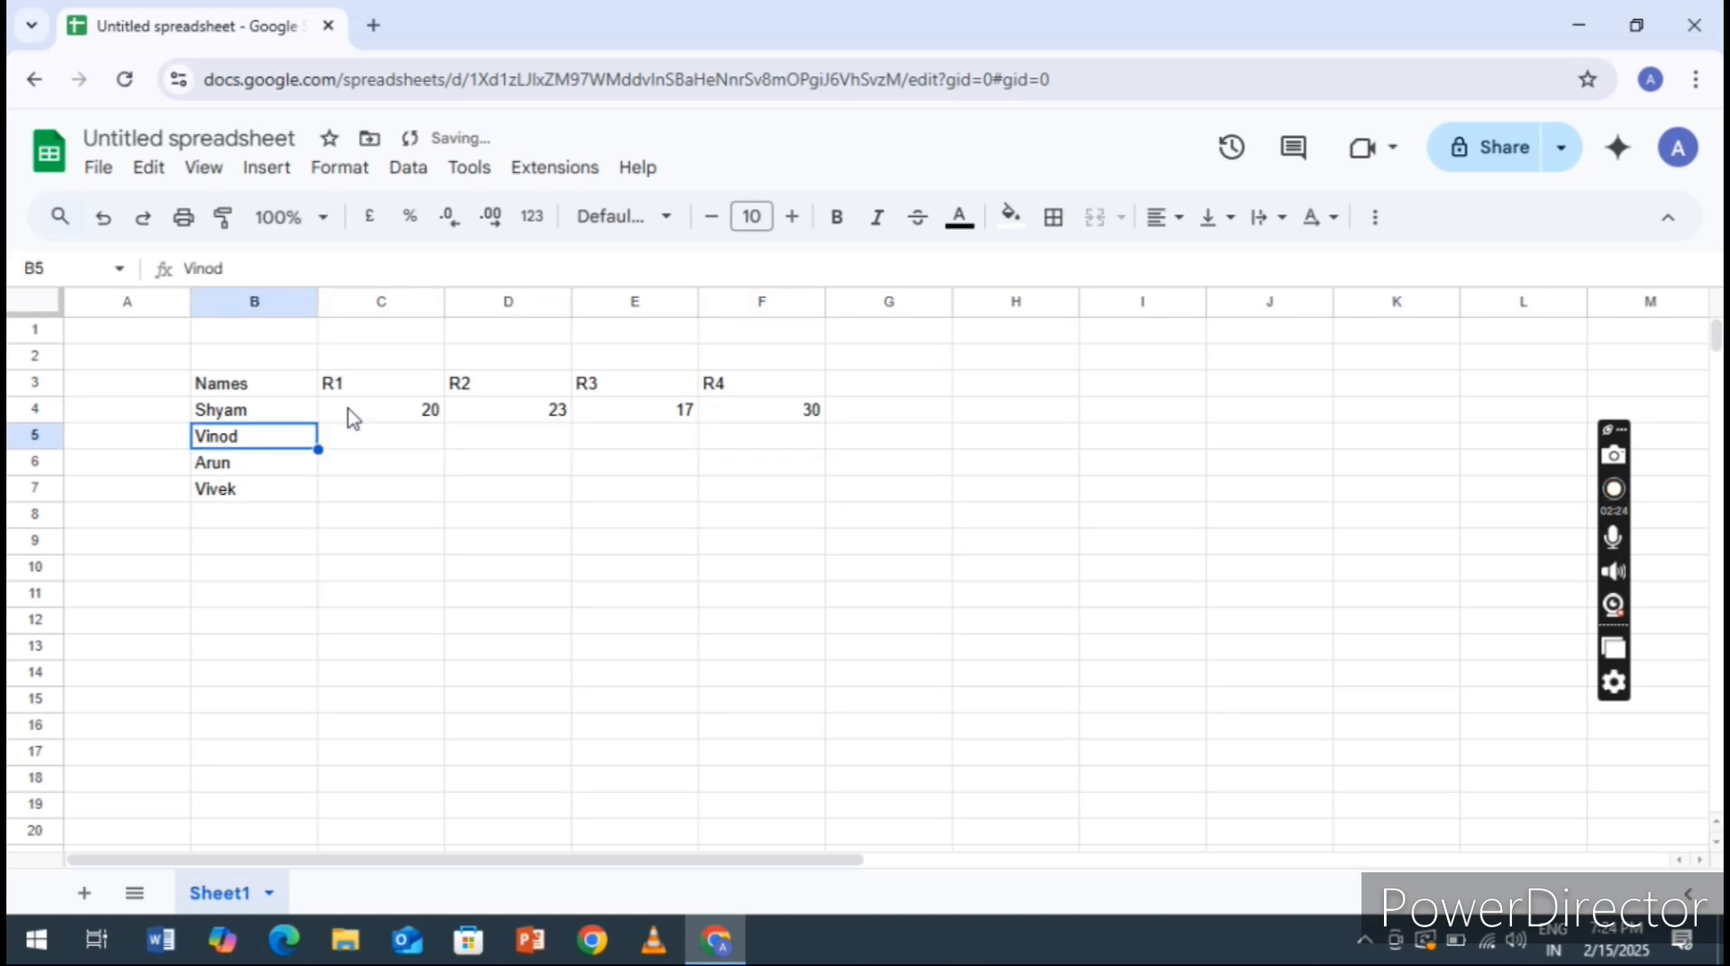
key(Right)
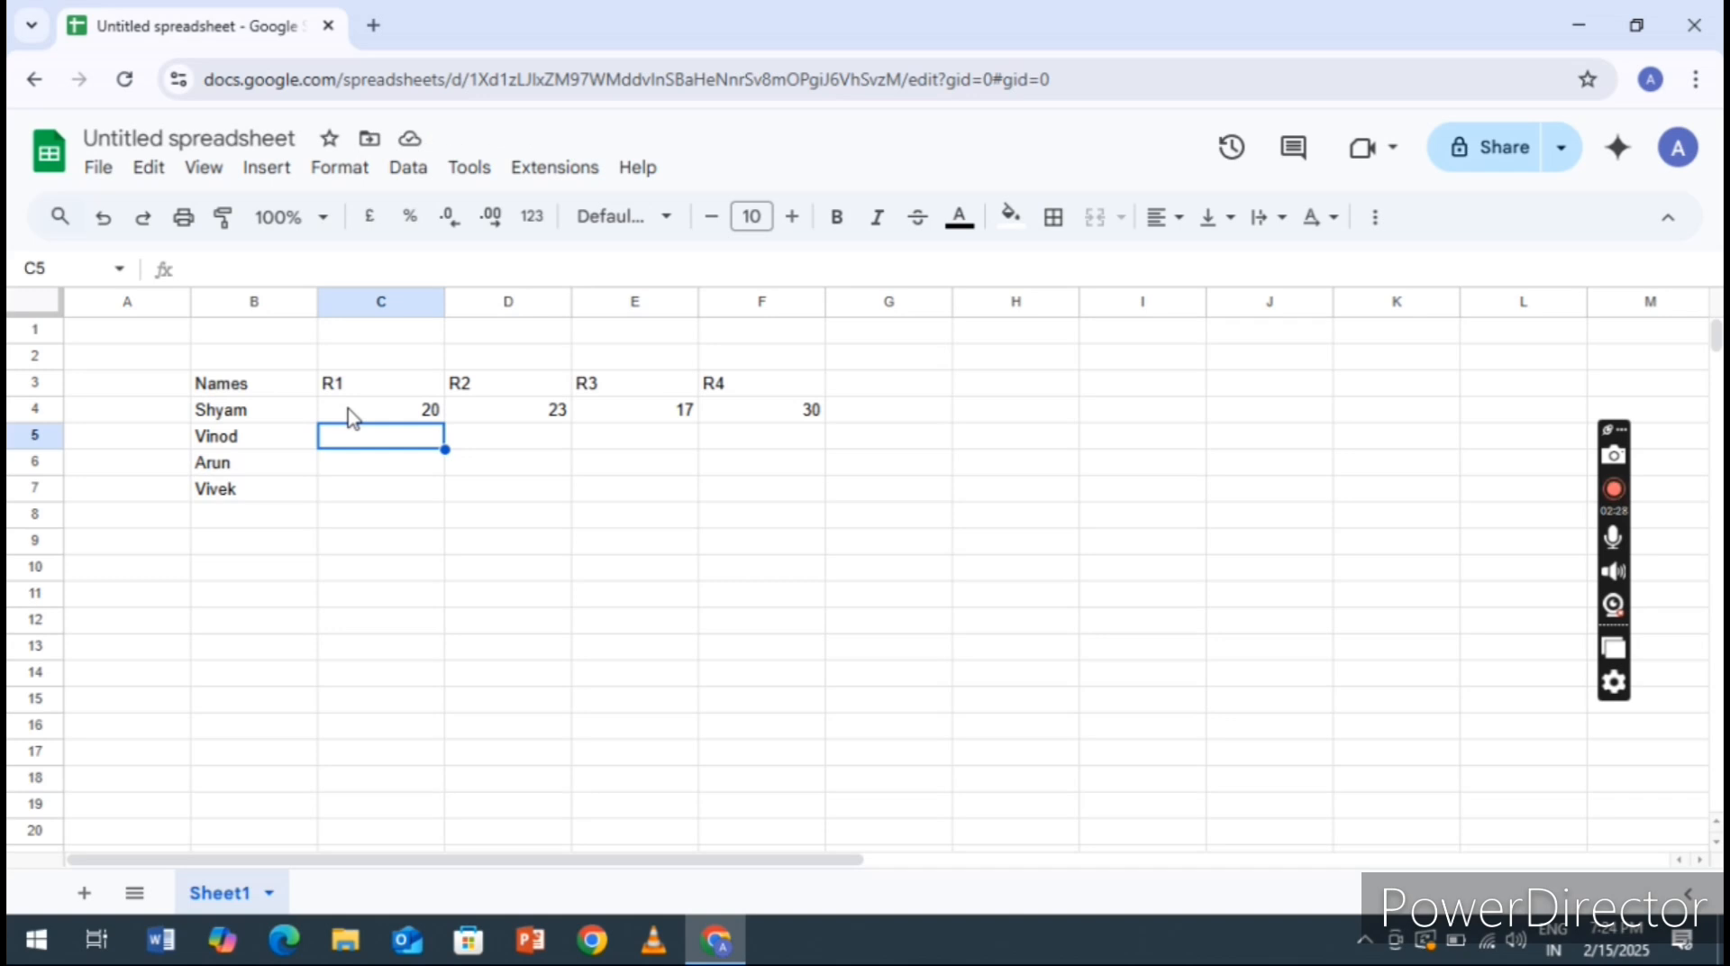
text(23)
key(Tab)
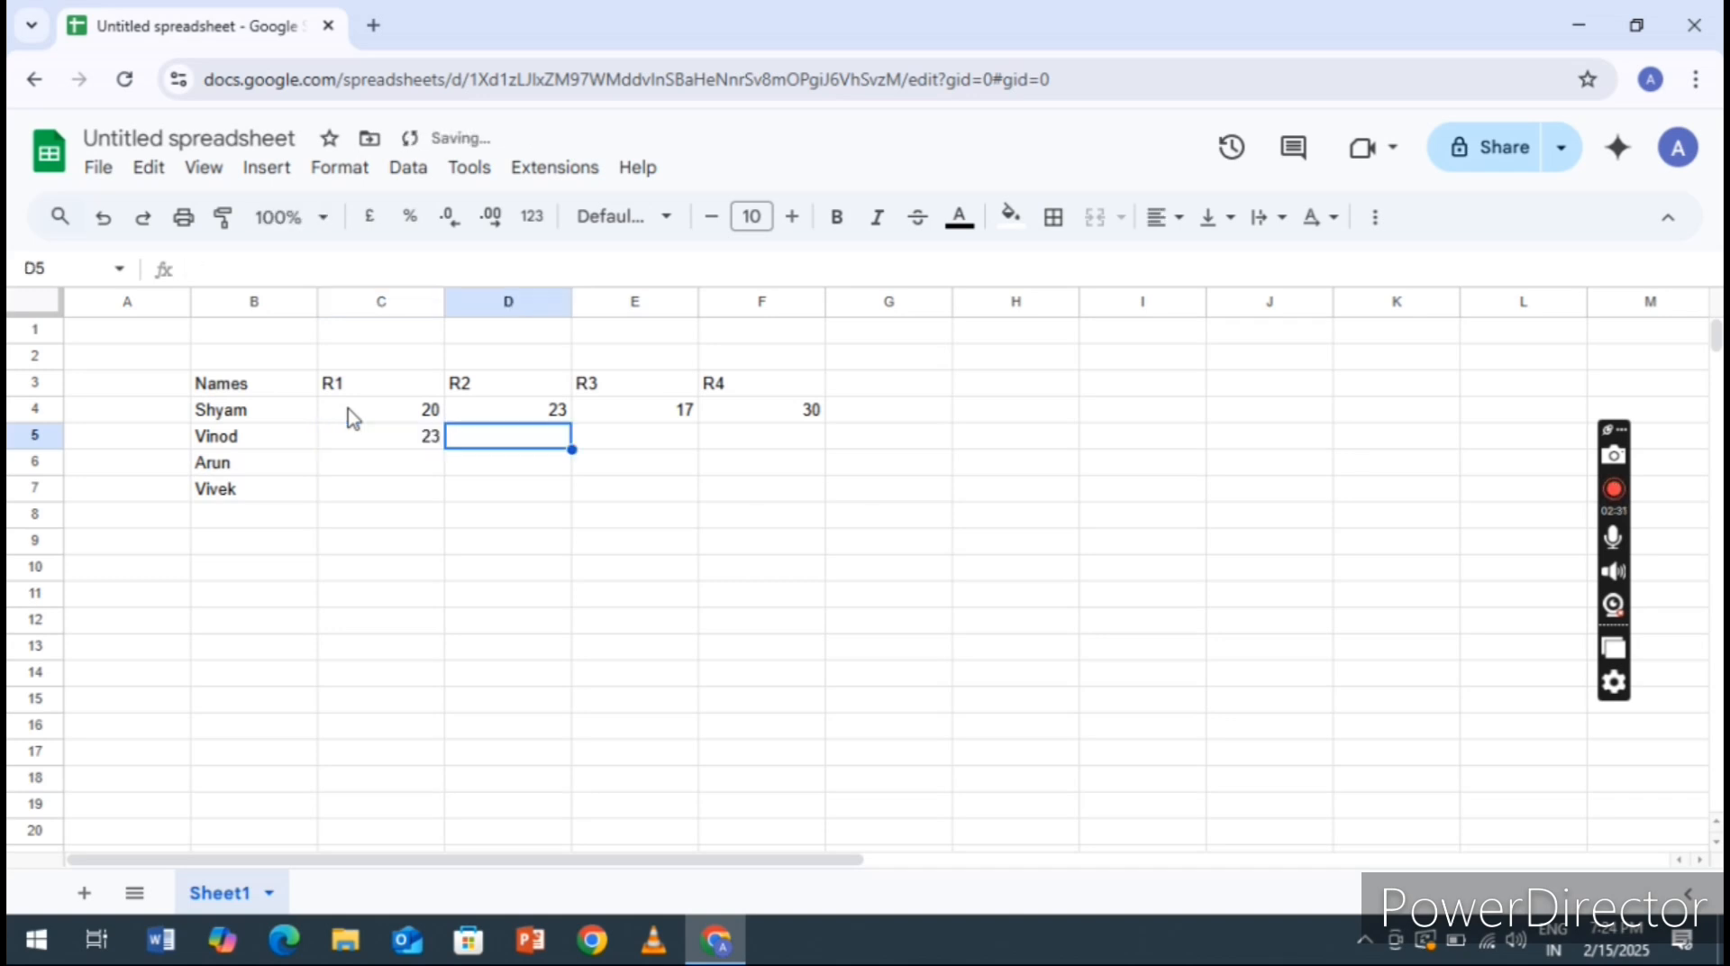
text(25)
key(Tab)
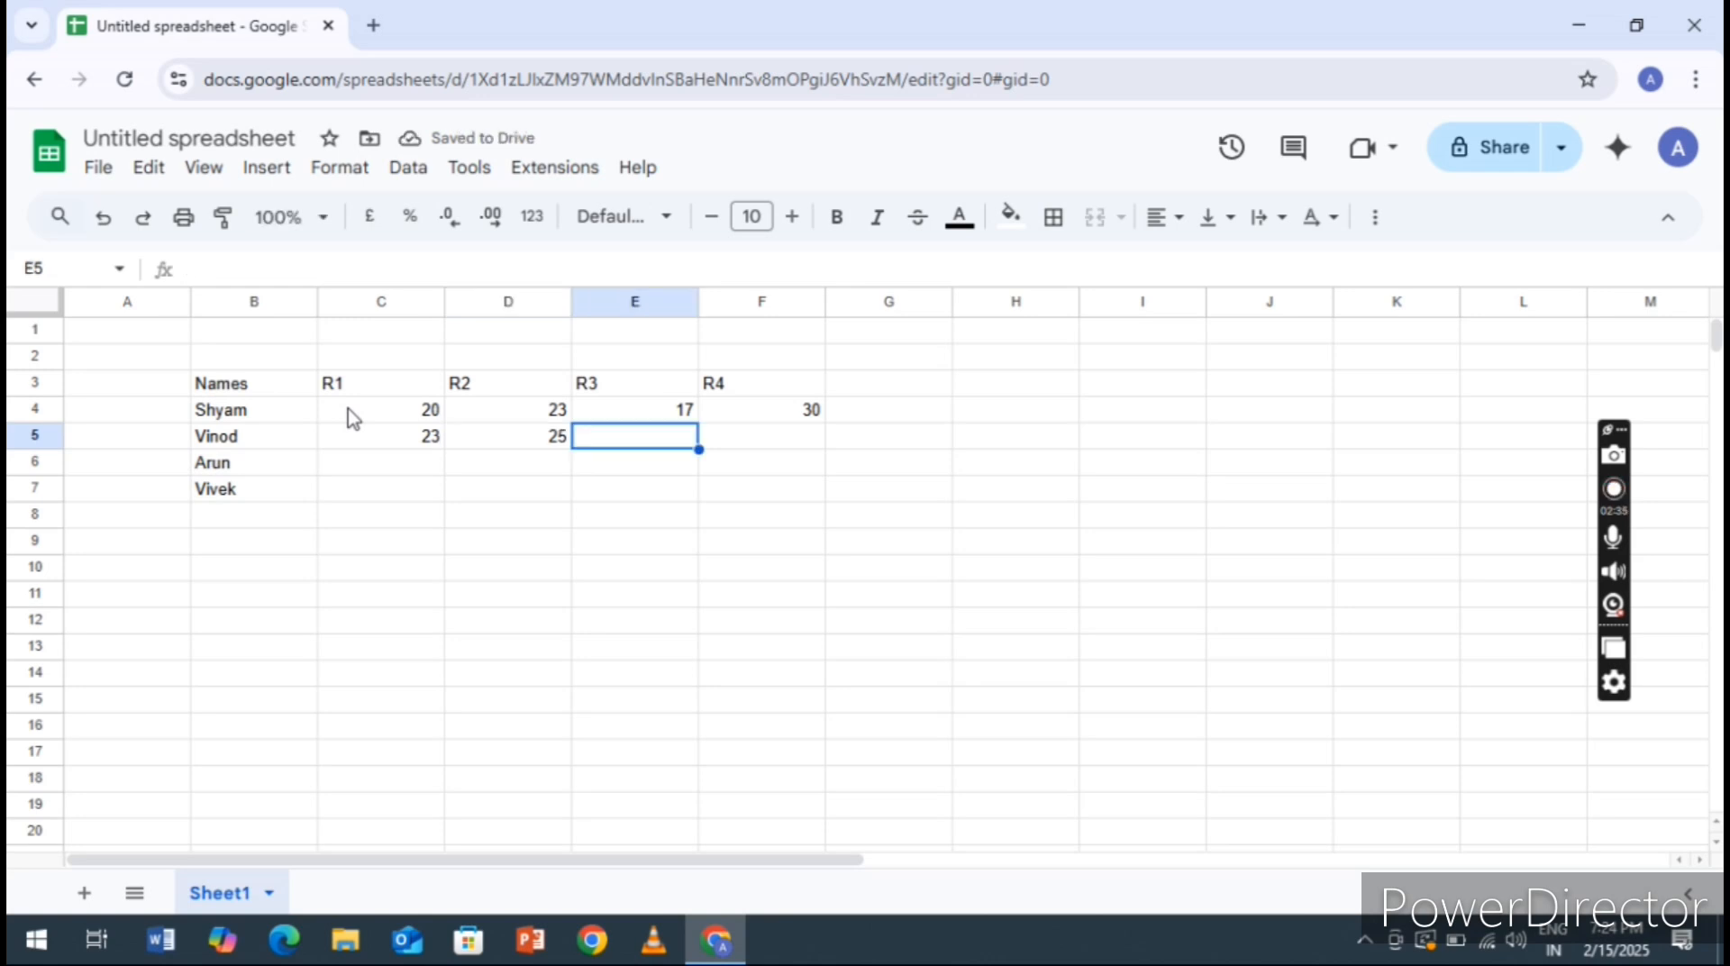
text(16)
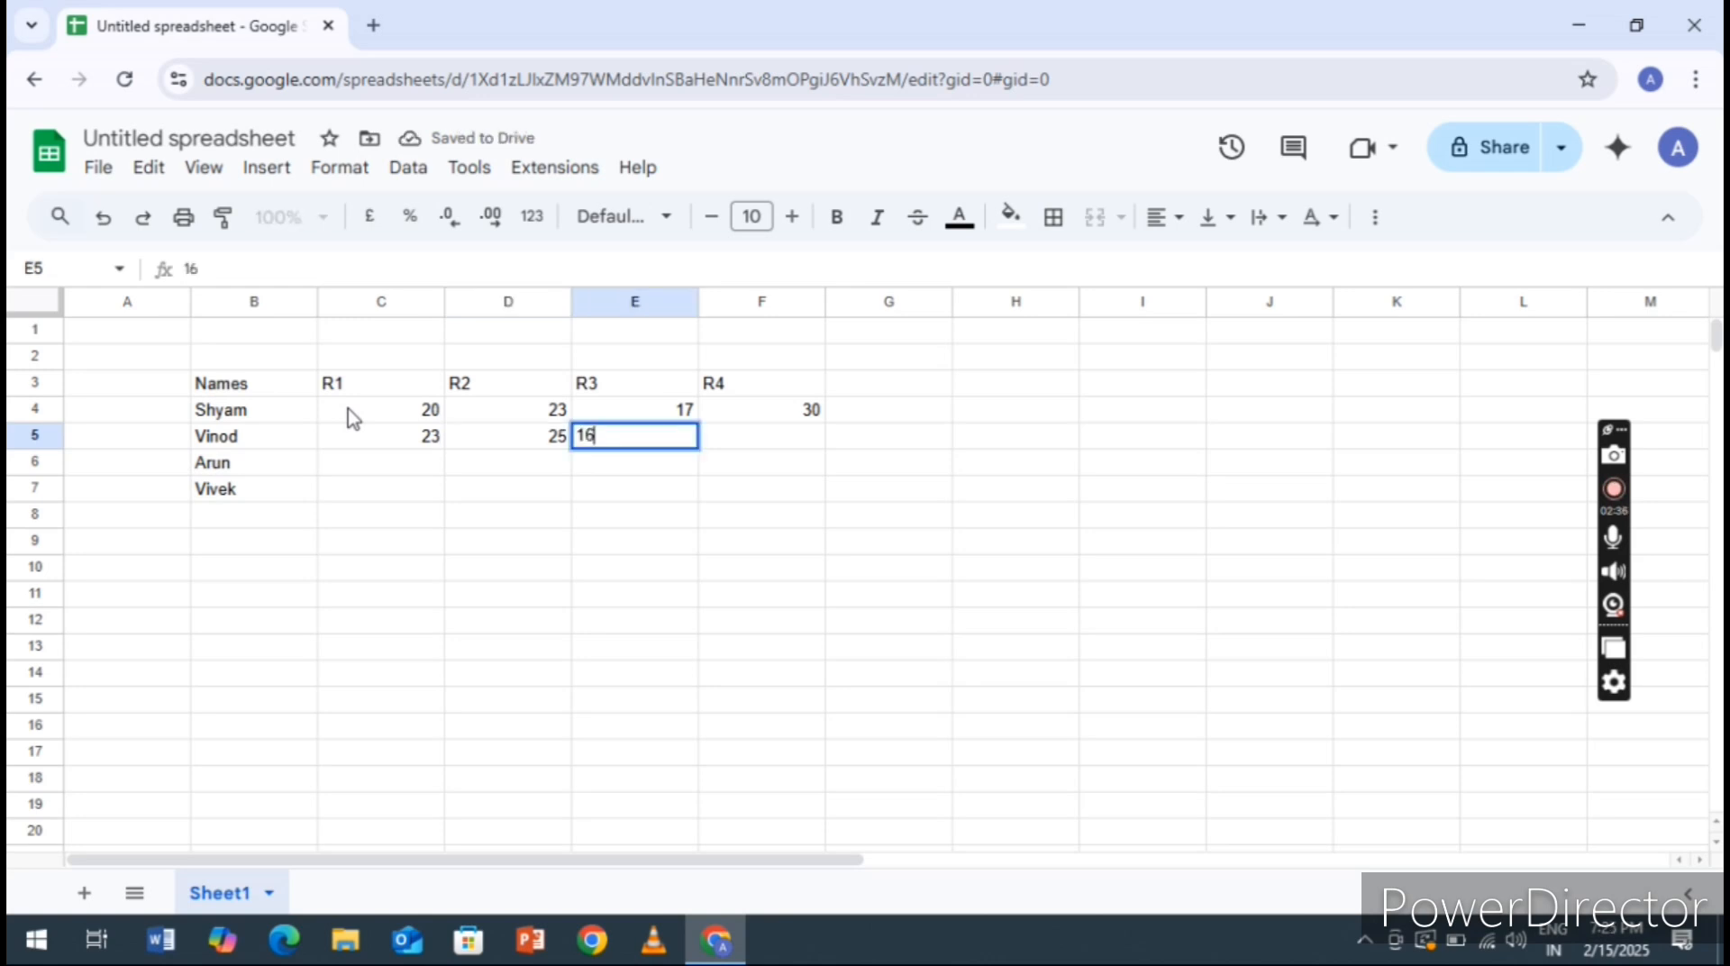
key(Tab)
text(30)
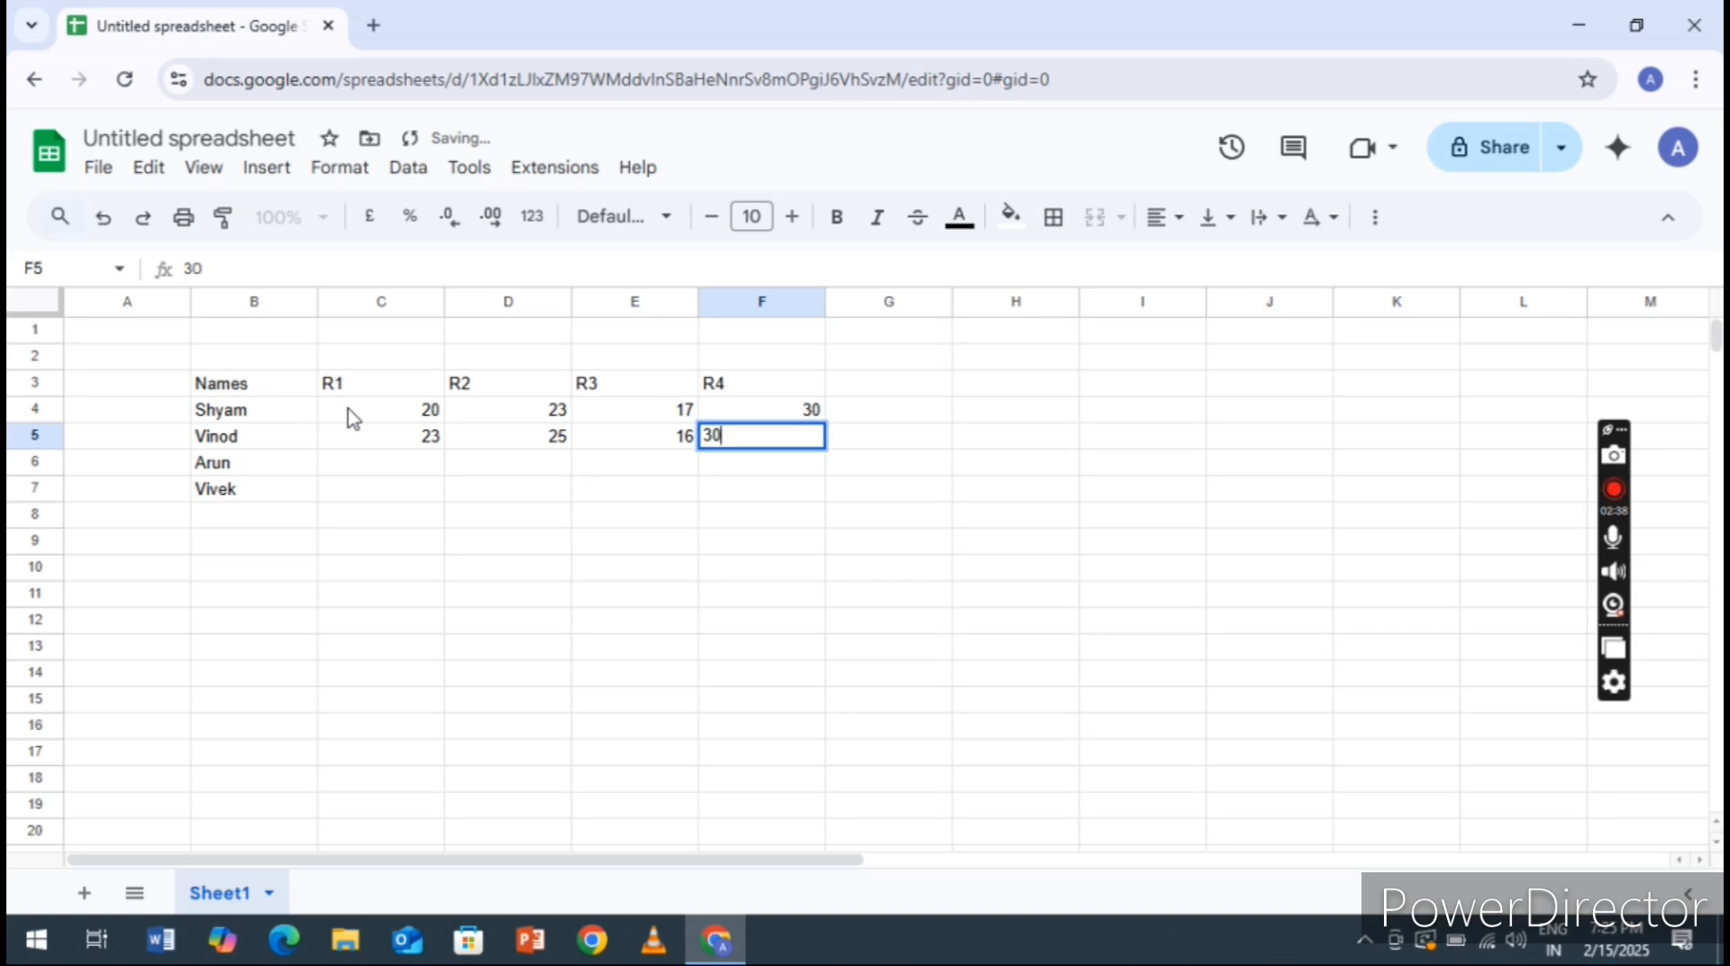
key(Down)
key(Down)
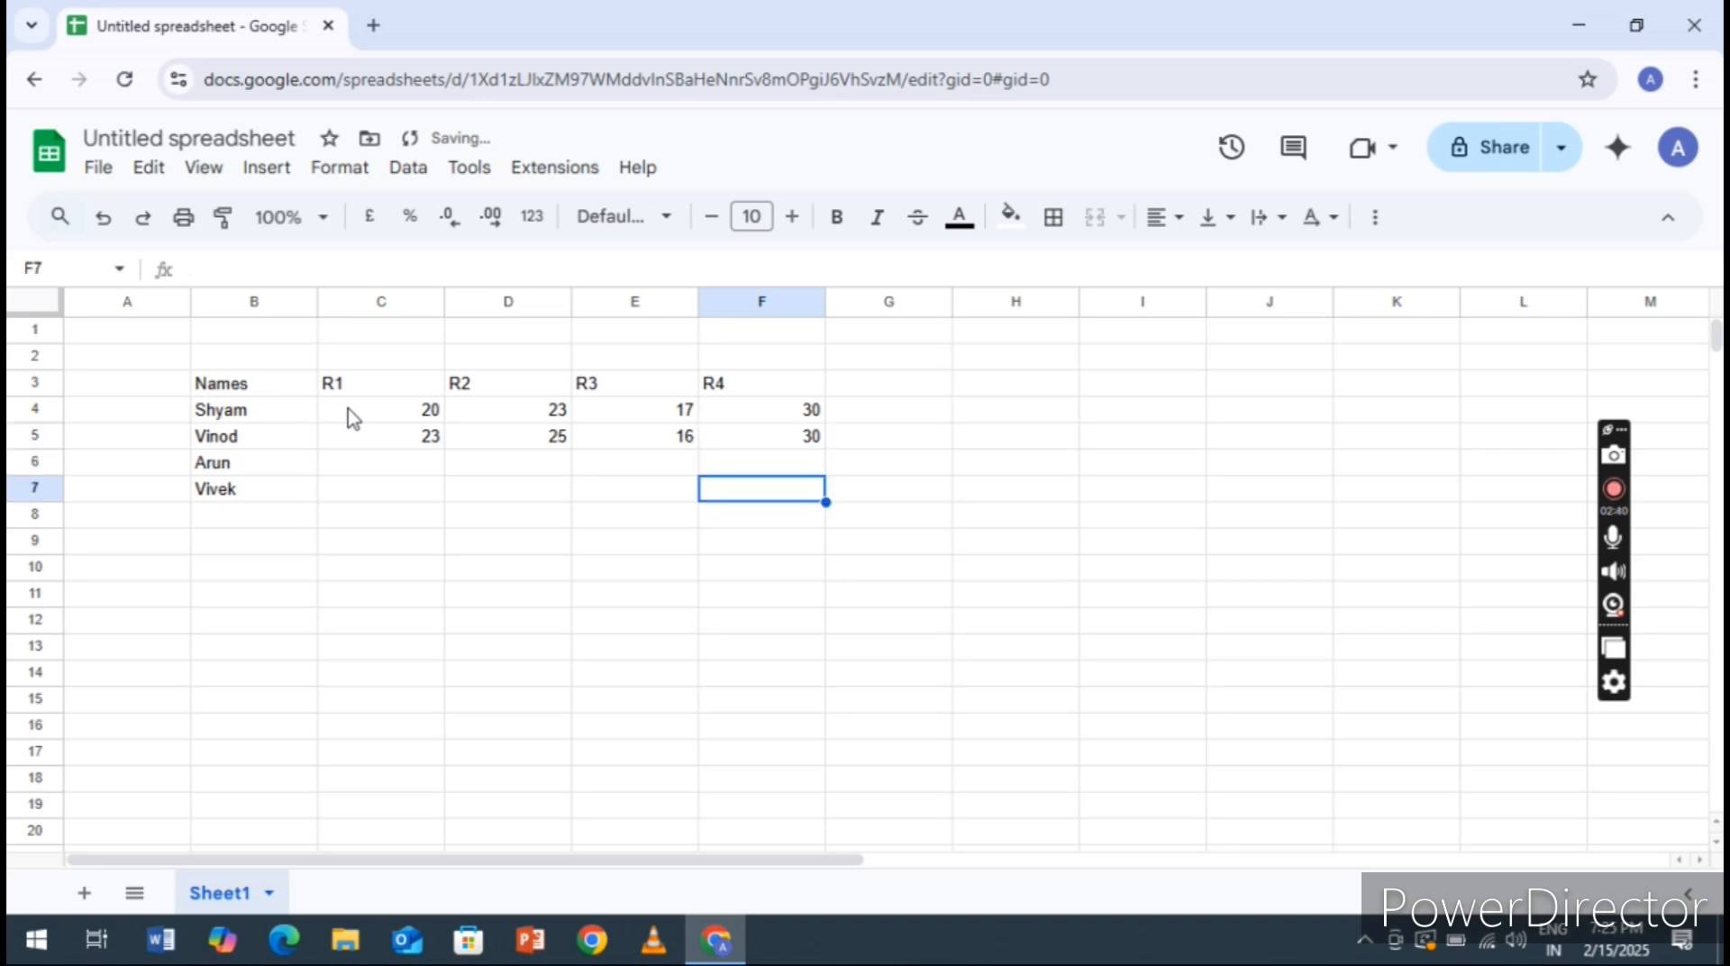
Enter the values 10, 15, 21 and 25 for the third person in cells C6 to F6
key(Up)
key(Left)
key(Left)
key(Left)
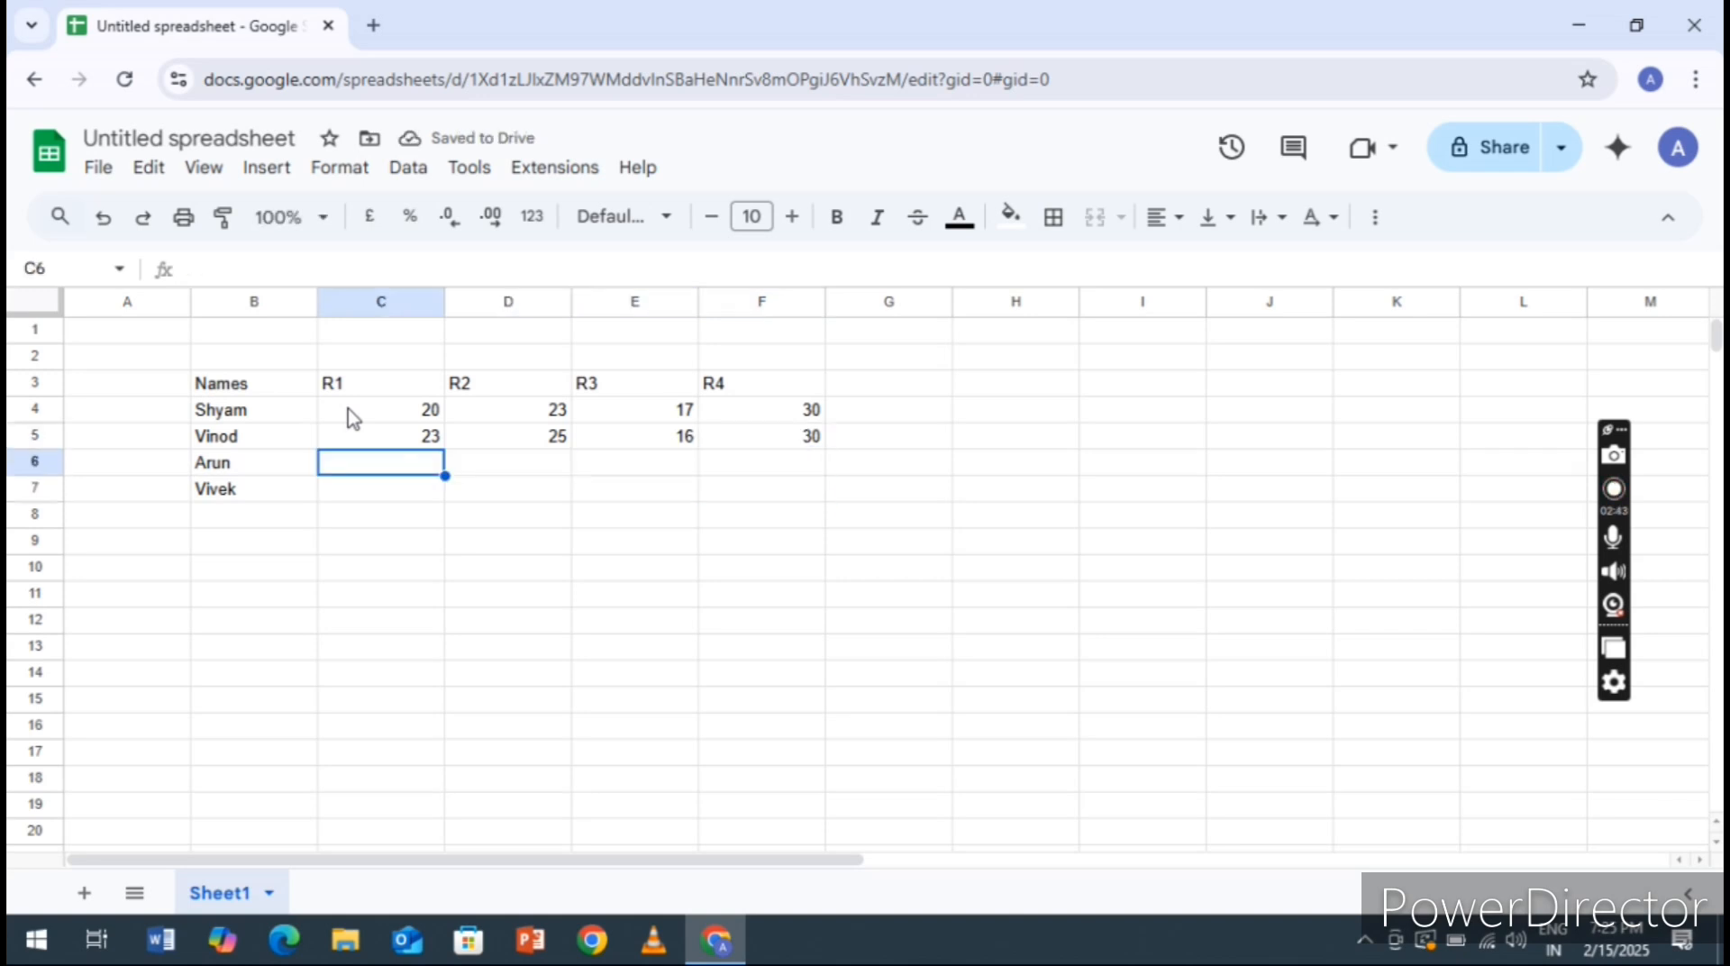
text(10)
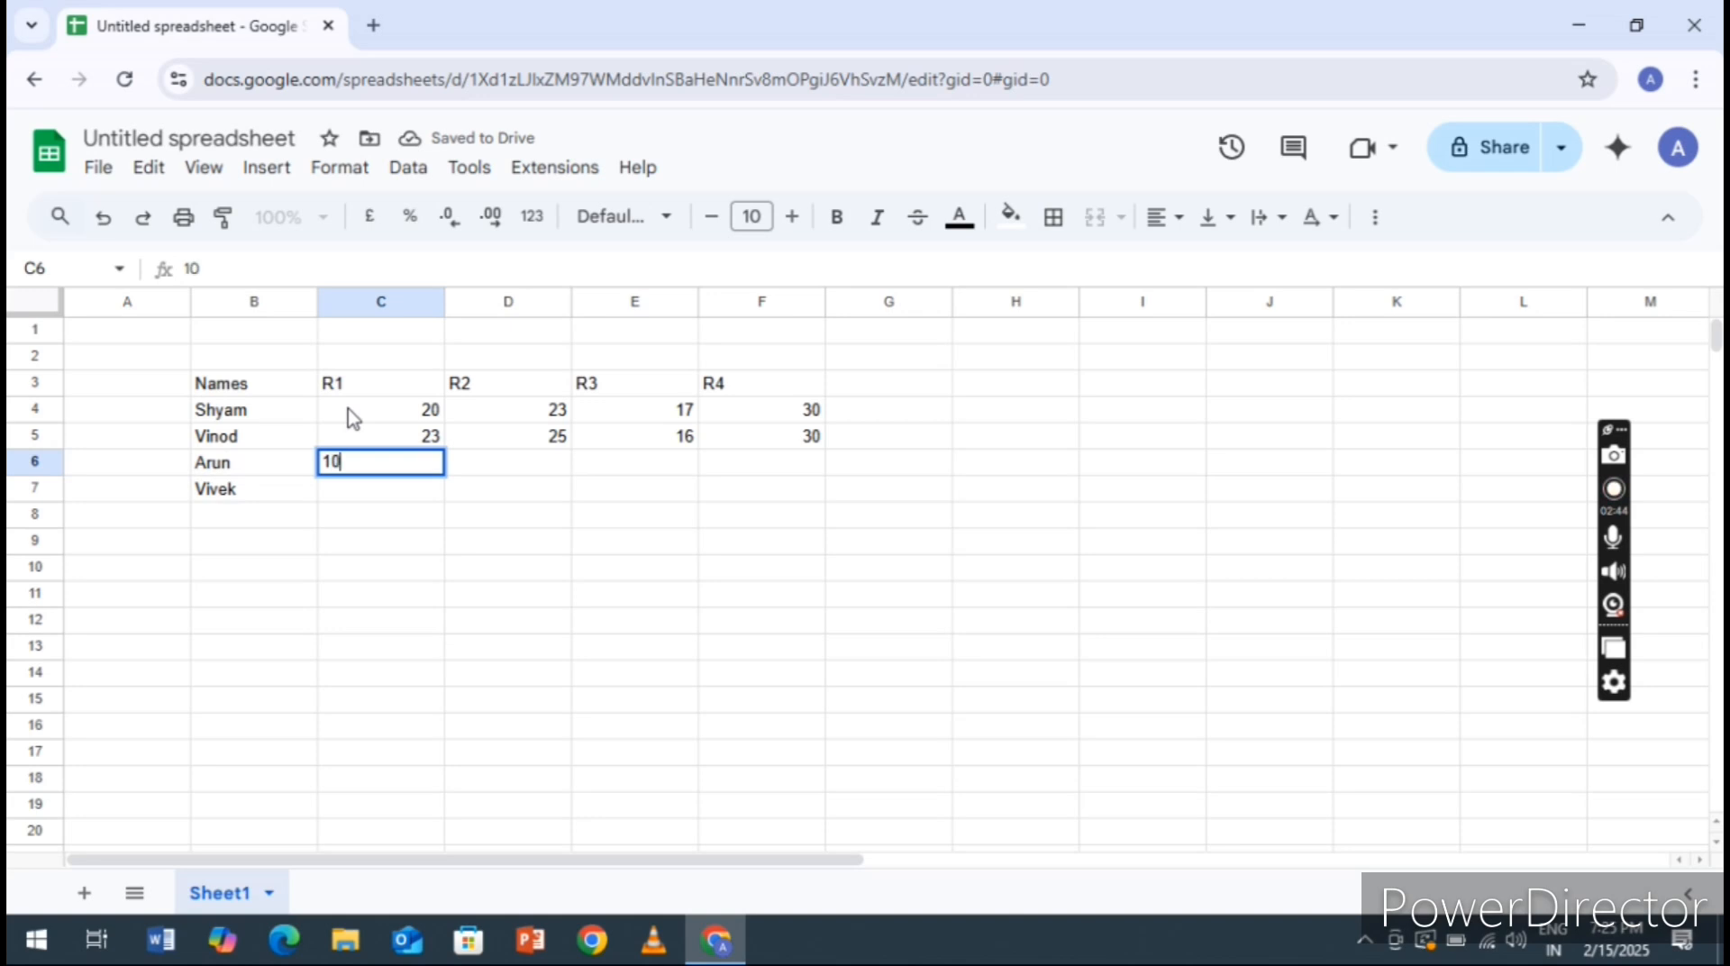
key(Right)
text(15)
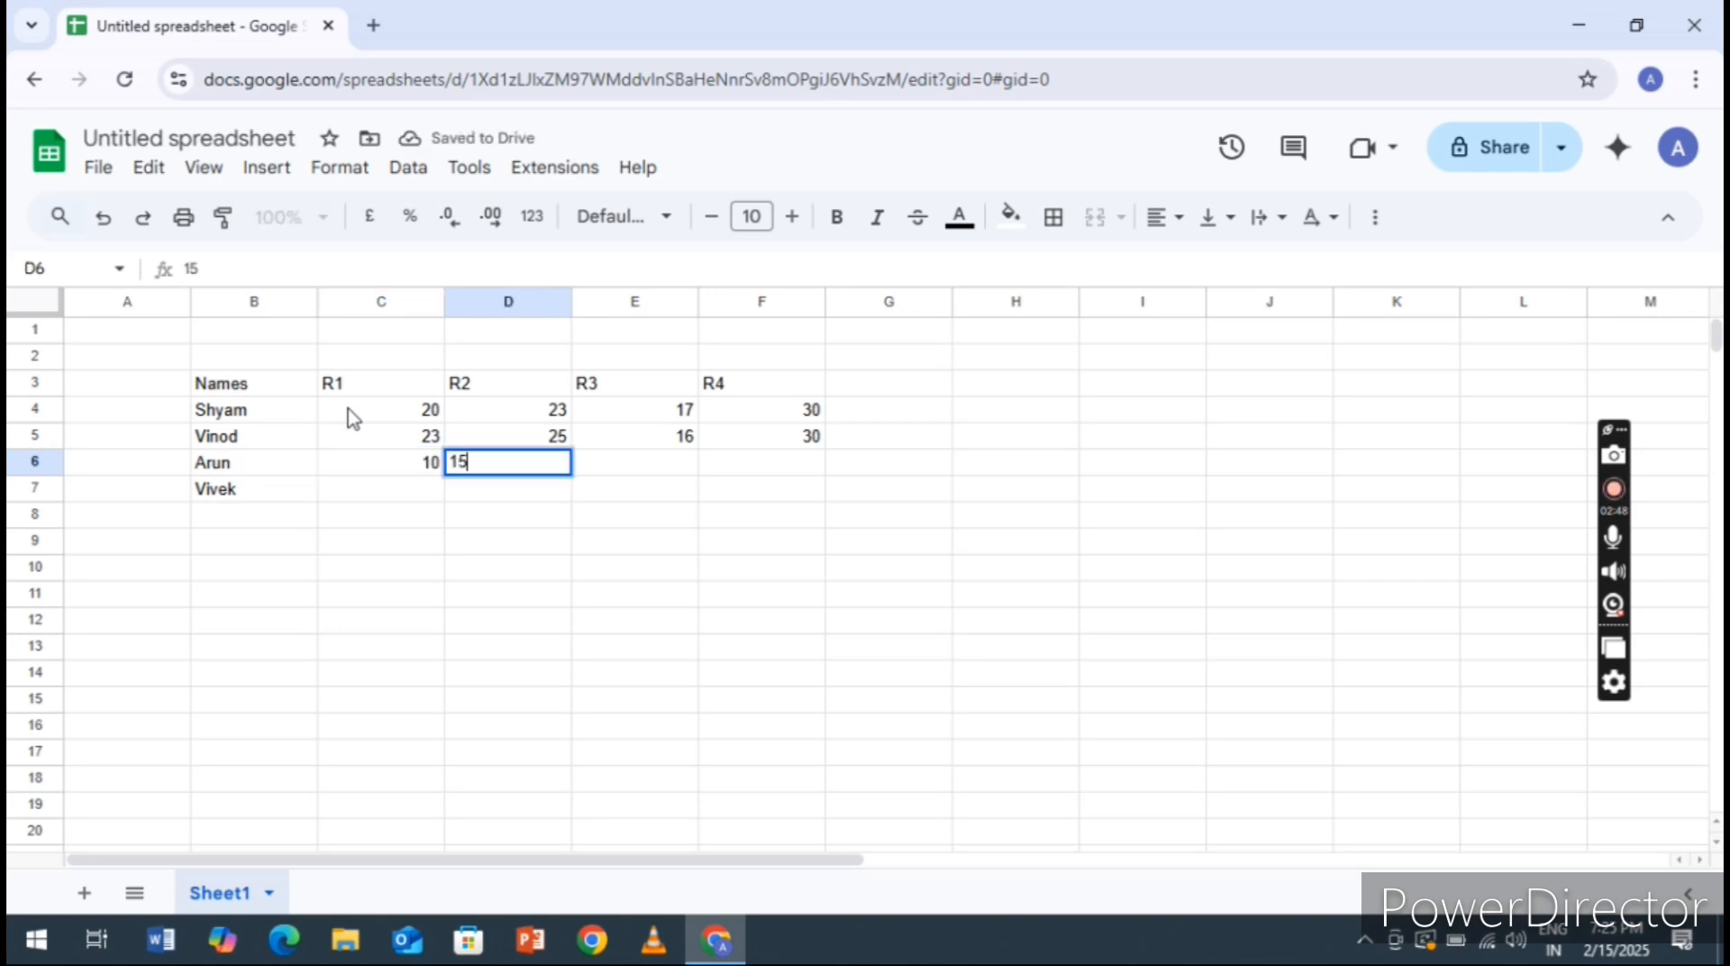
key(Right)
text(2)
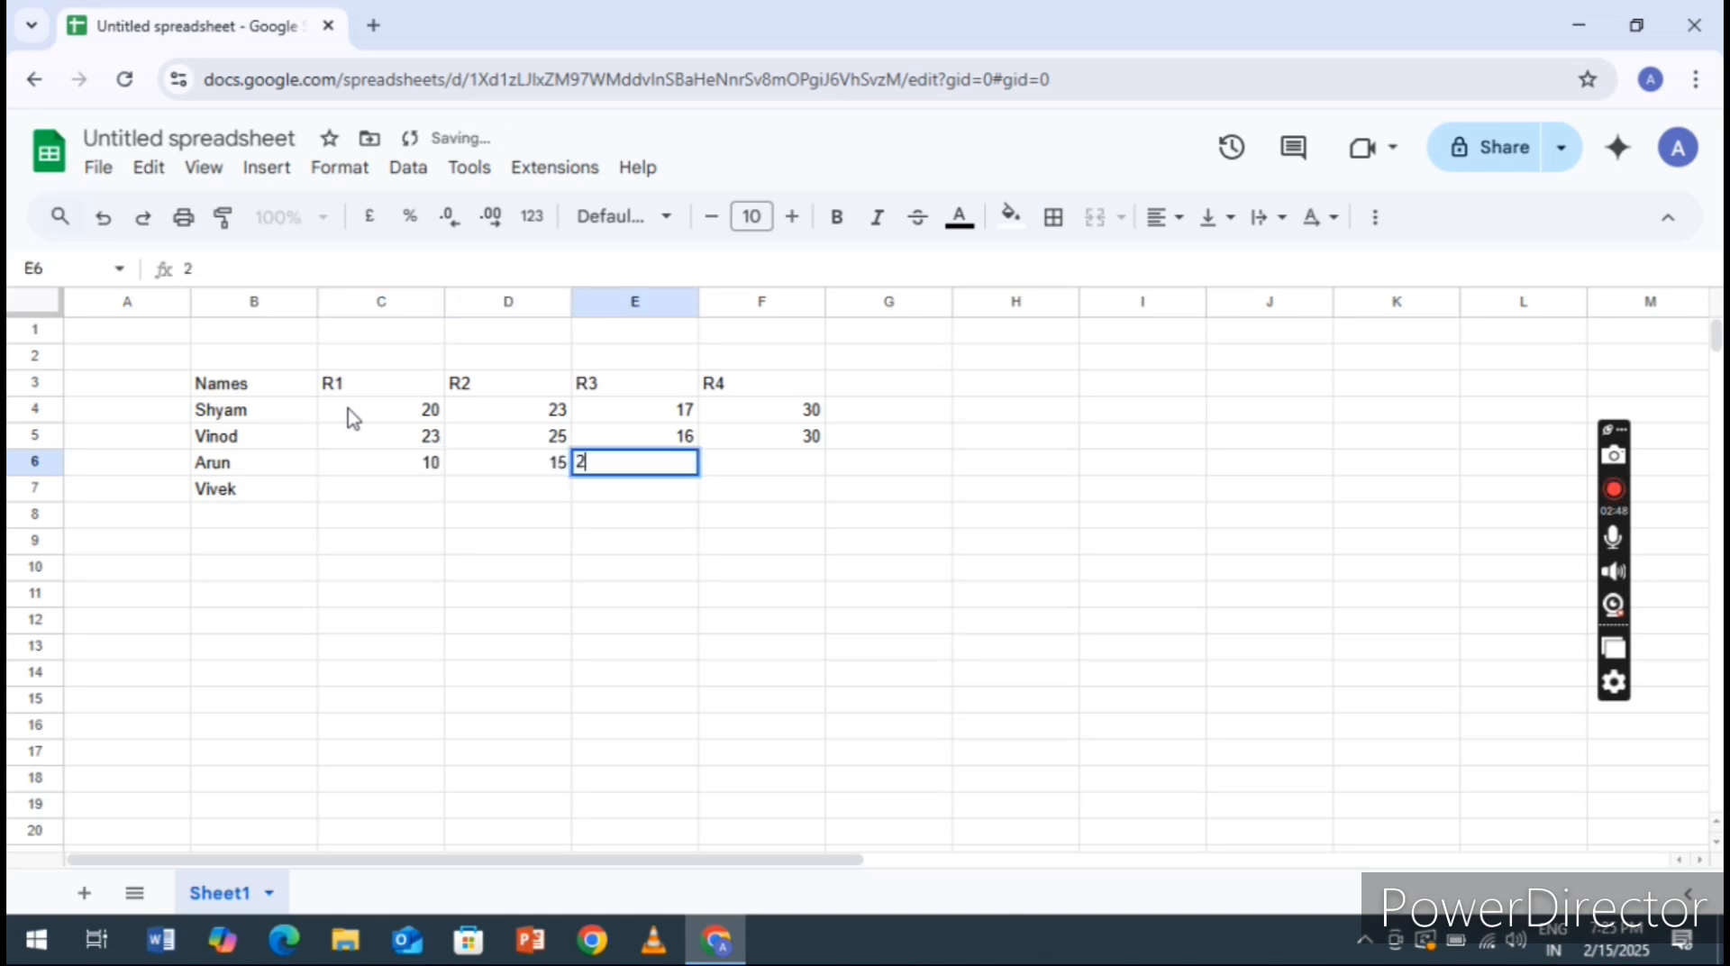
text(1)
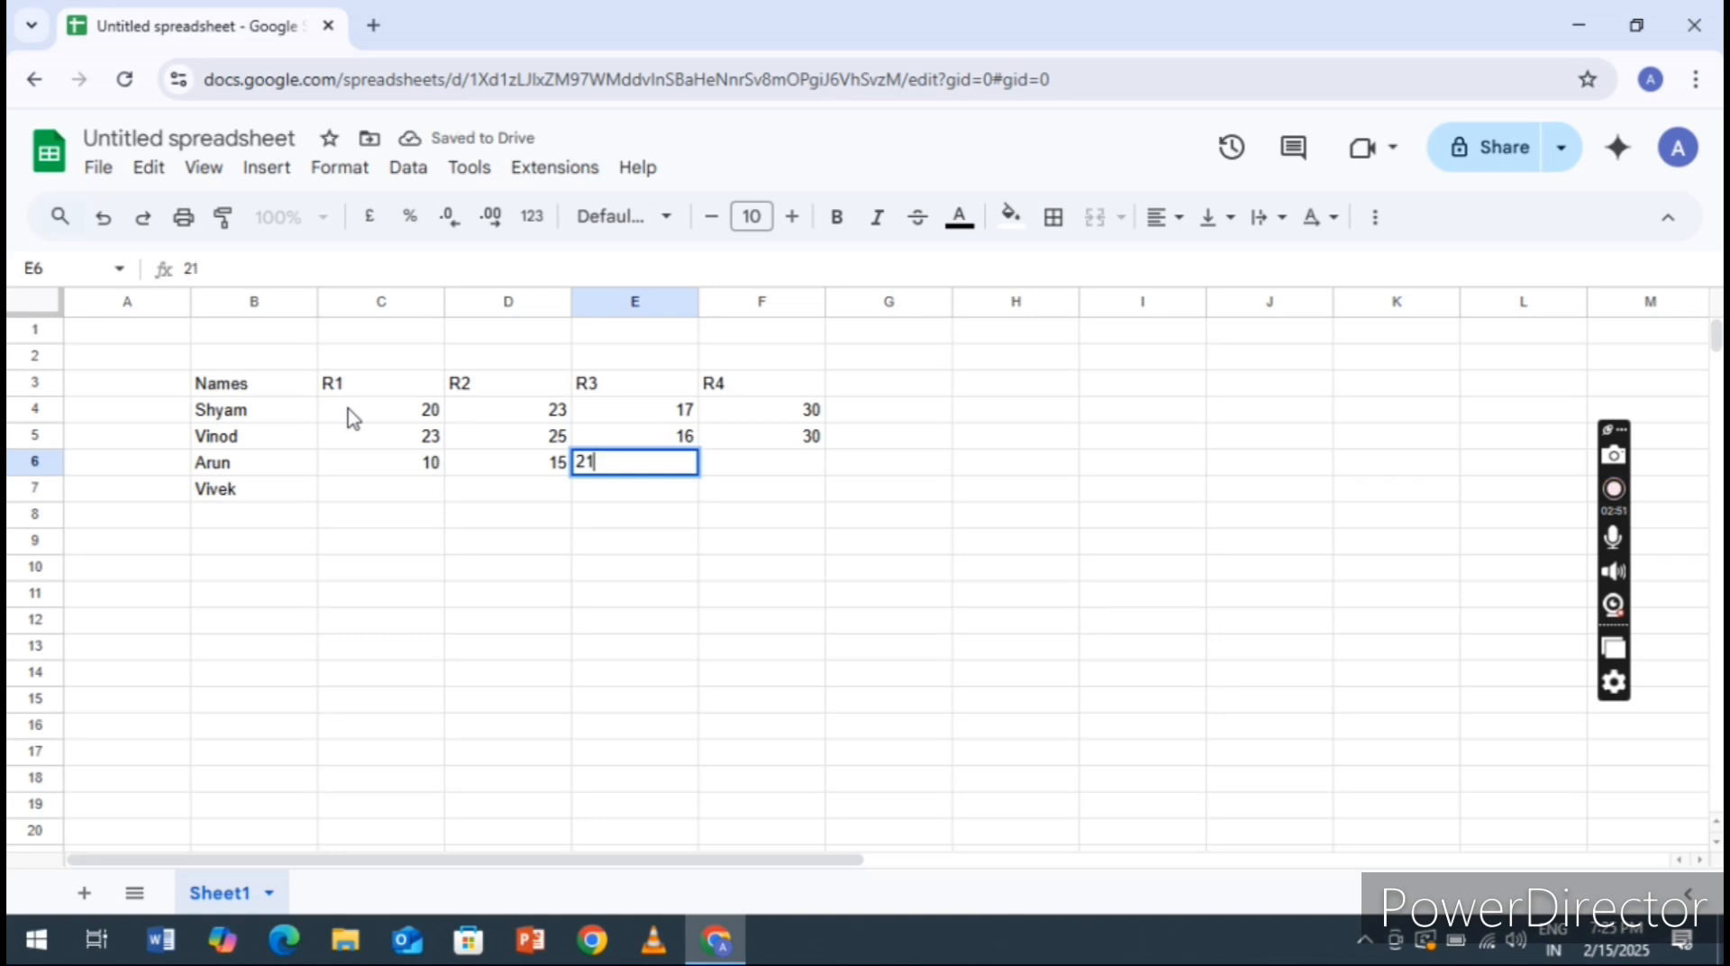
key(Right)
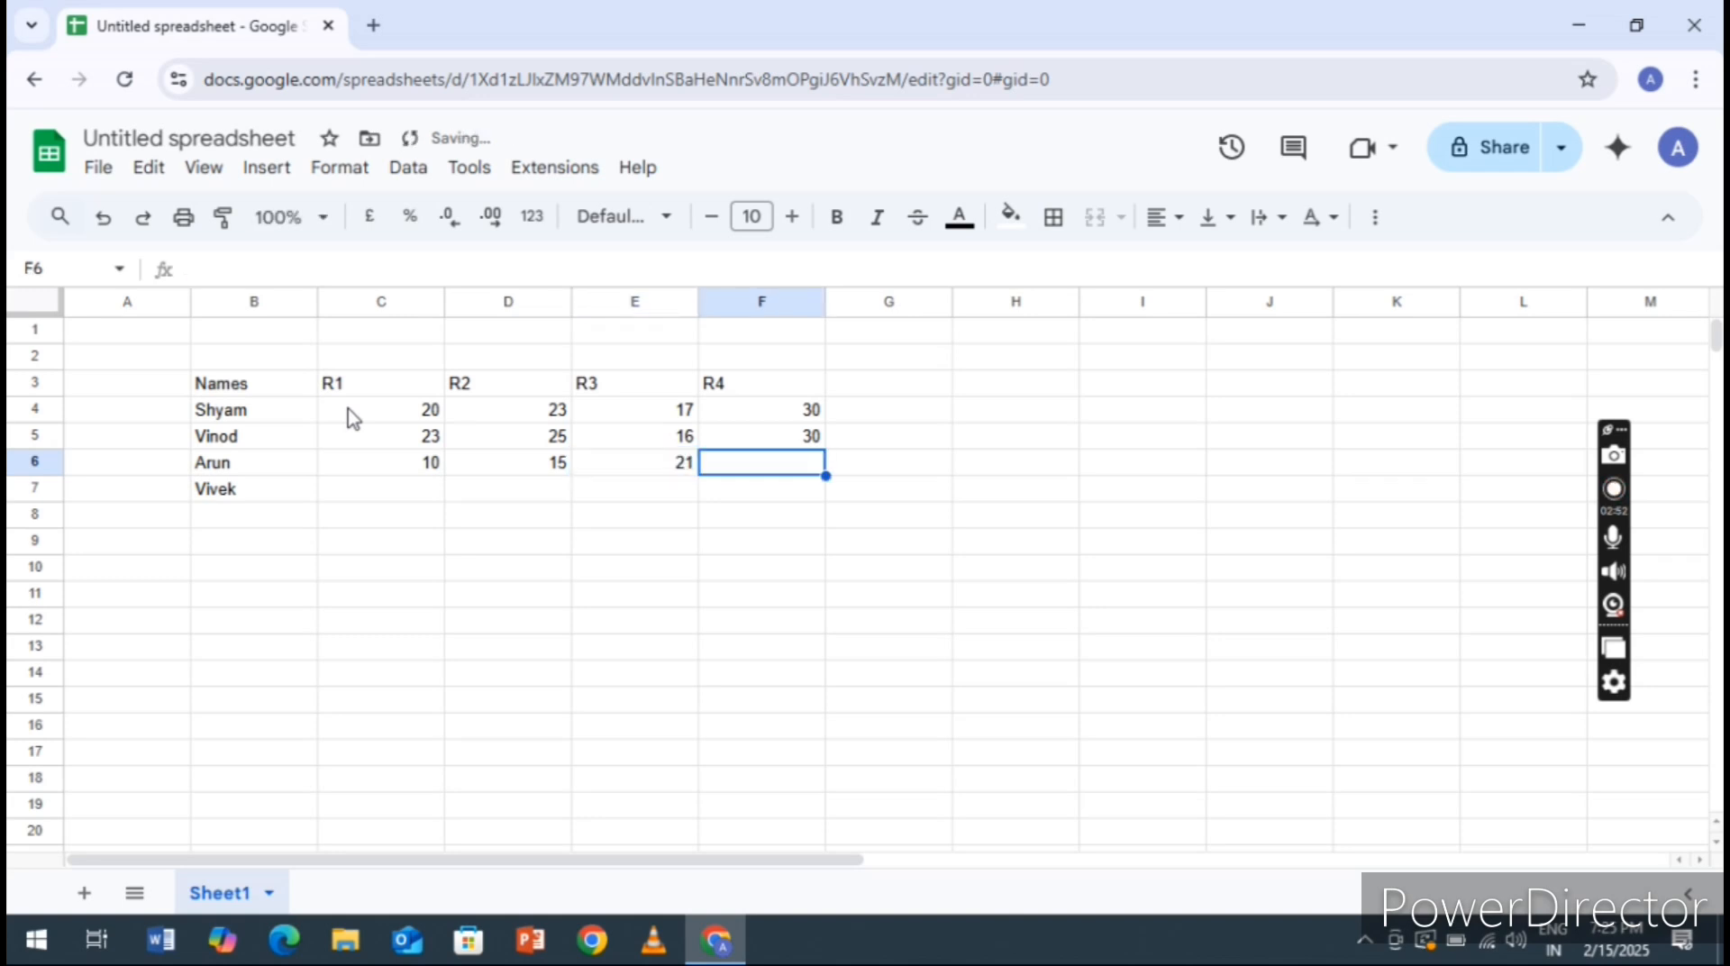
text(25)
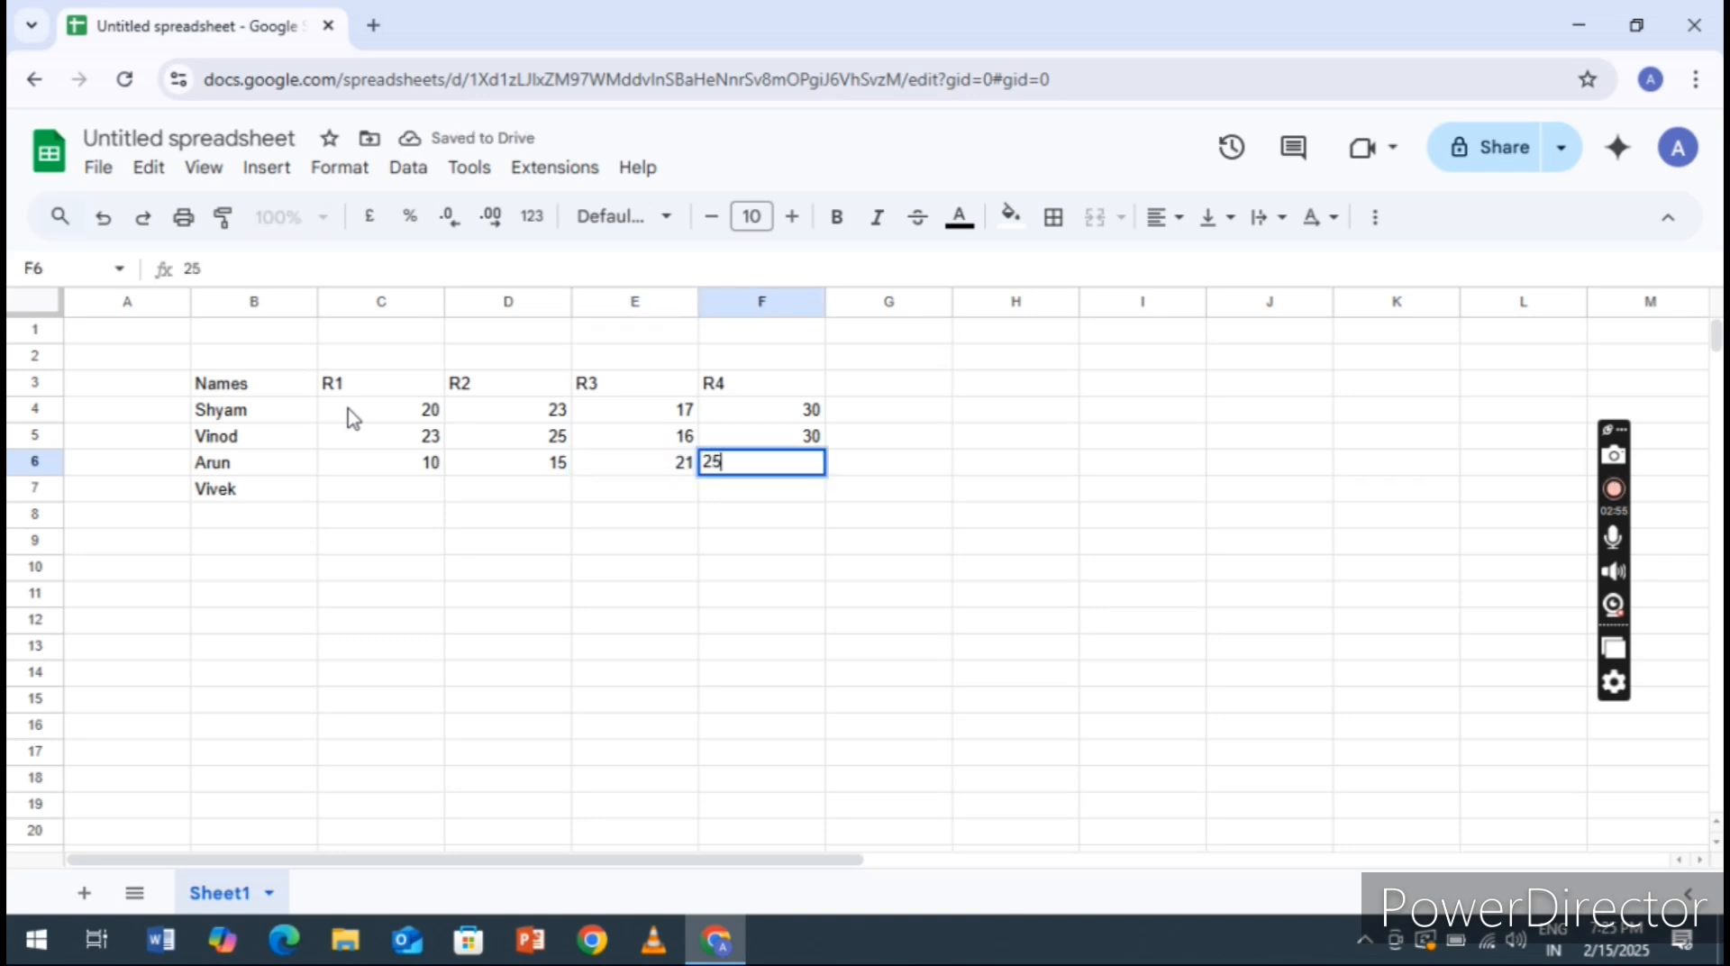
key(Return)
Enter the values 21, 23, 28 and 30 for the fourth person in cells C7 to F7
key(Left)
key(Left)
key(Left)
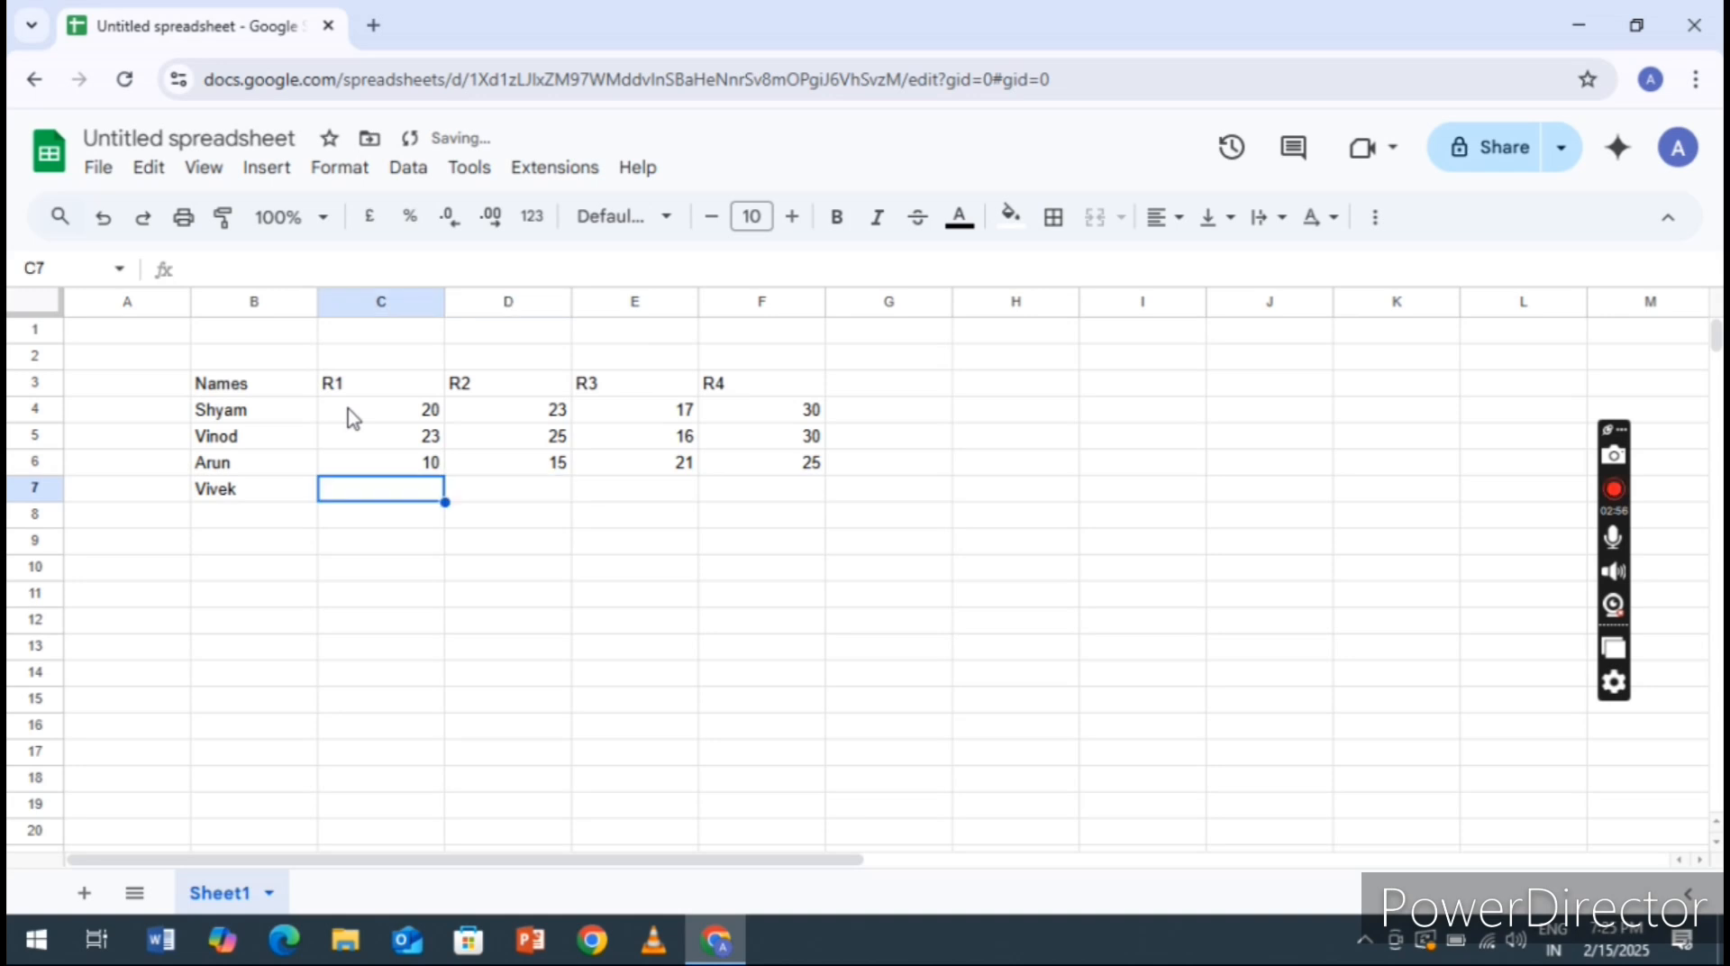
text(21)
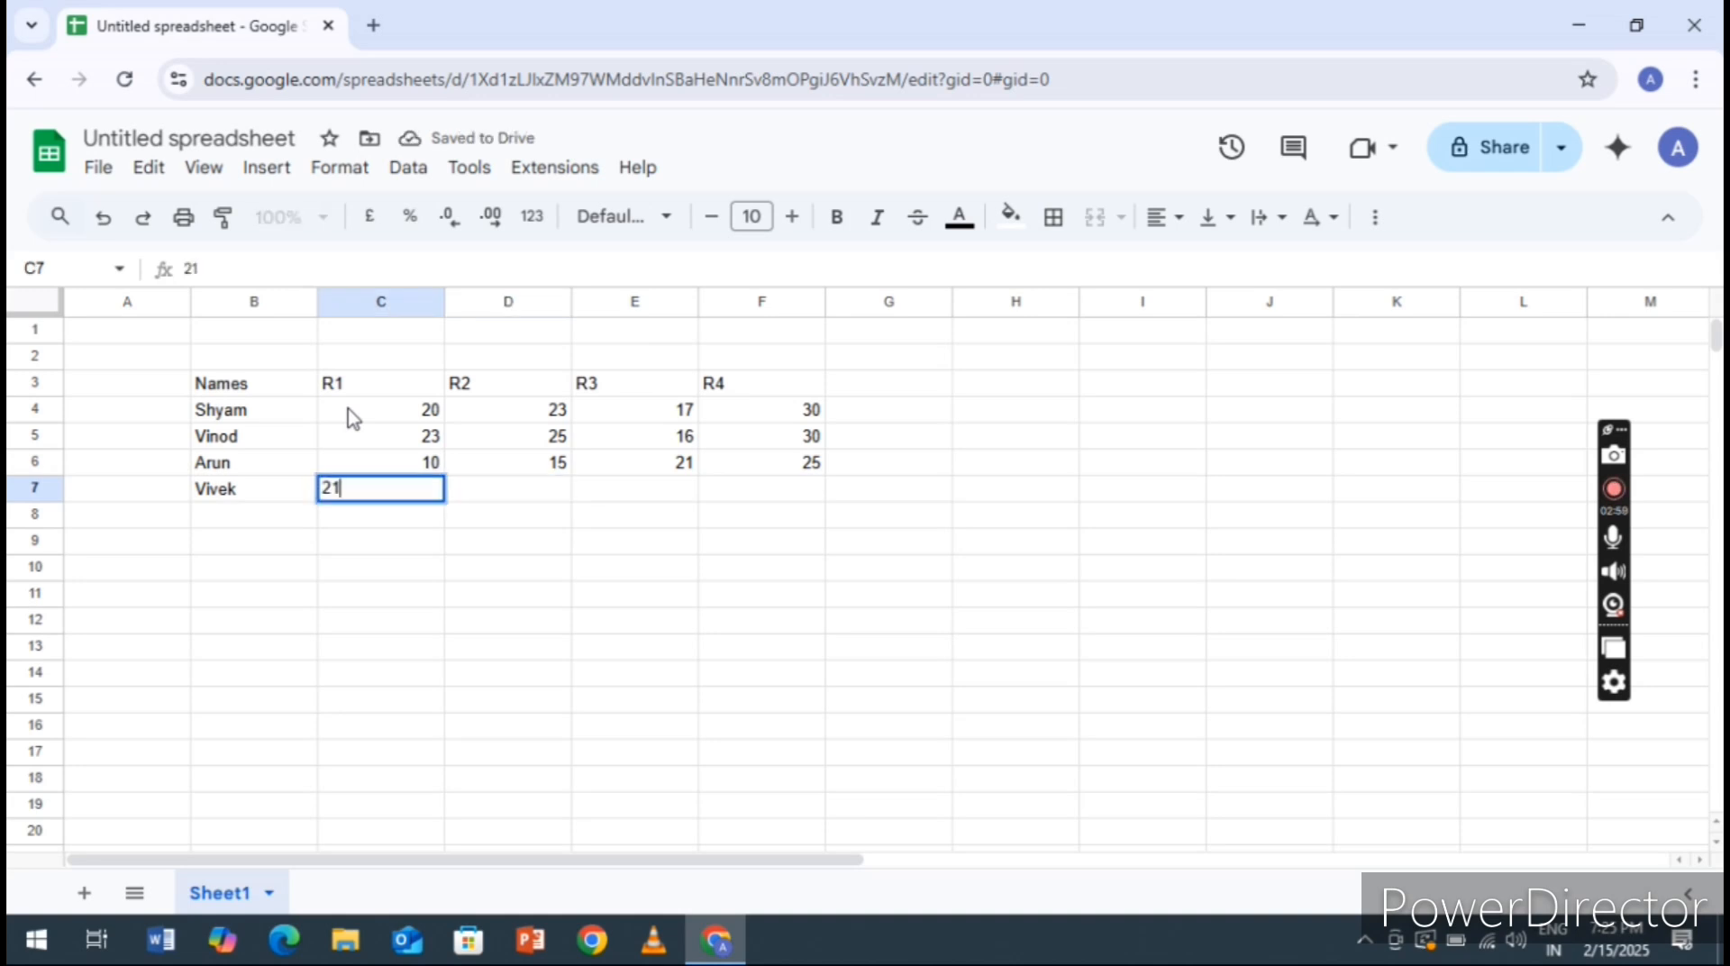
text(3435)
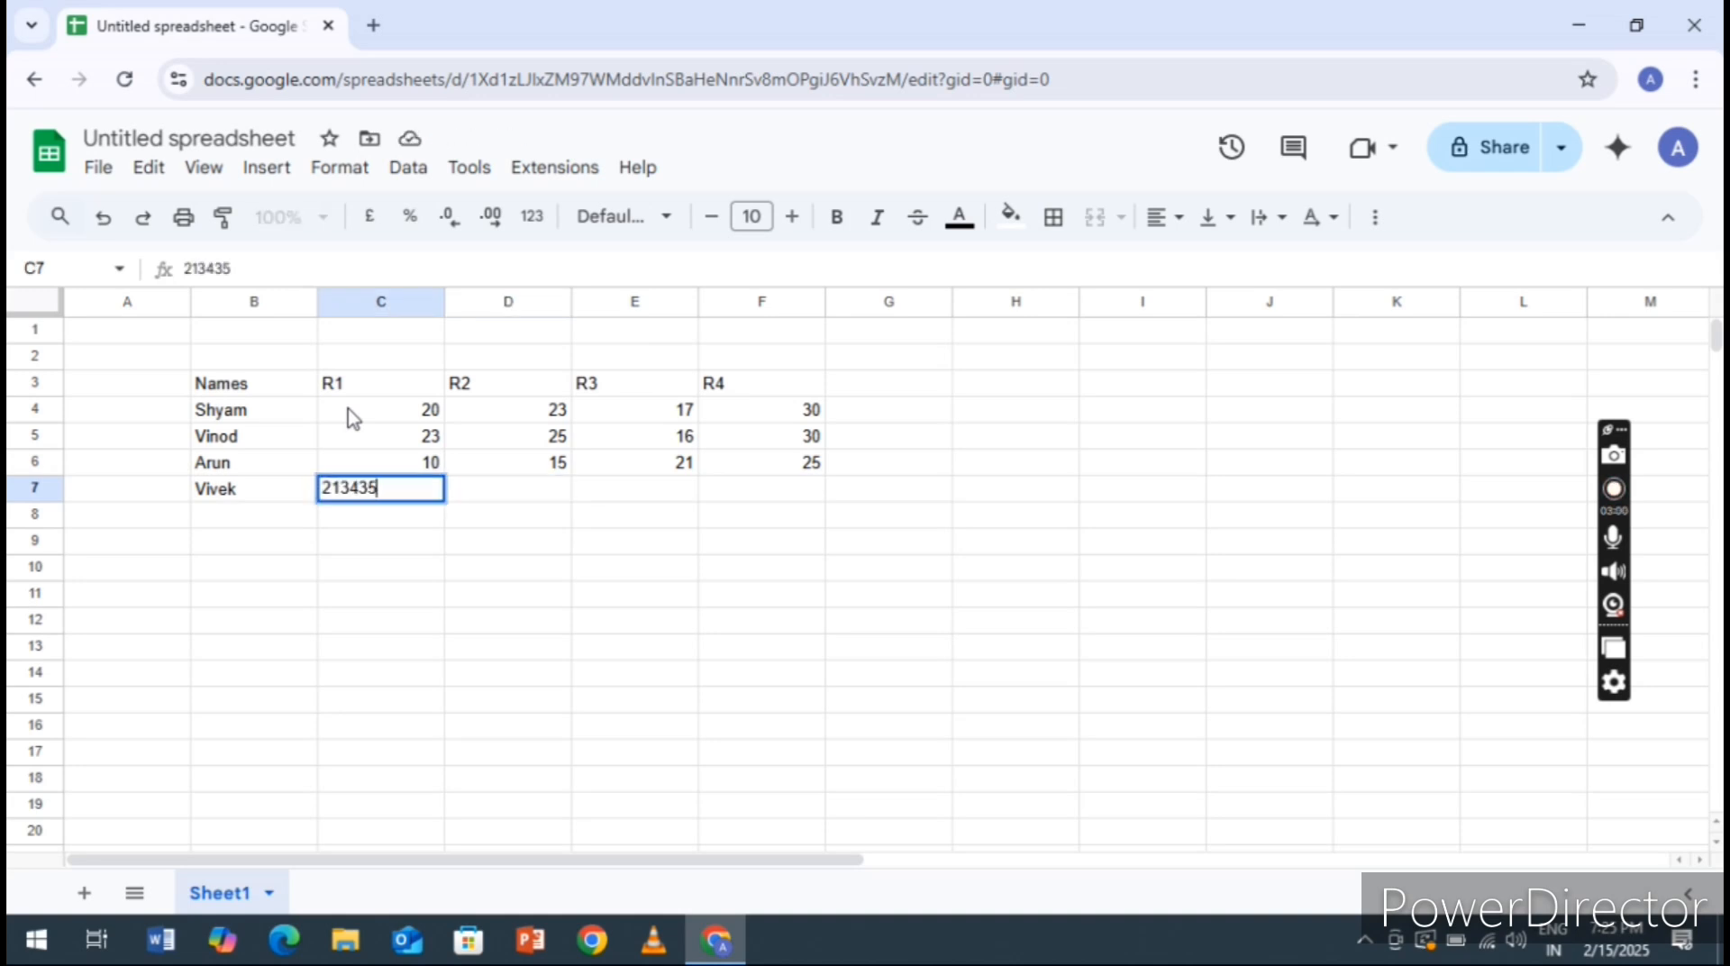
key(BackSpace)
key(BackSpace)
key(BackSpace)
key(BackSpace)
key(Tab)
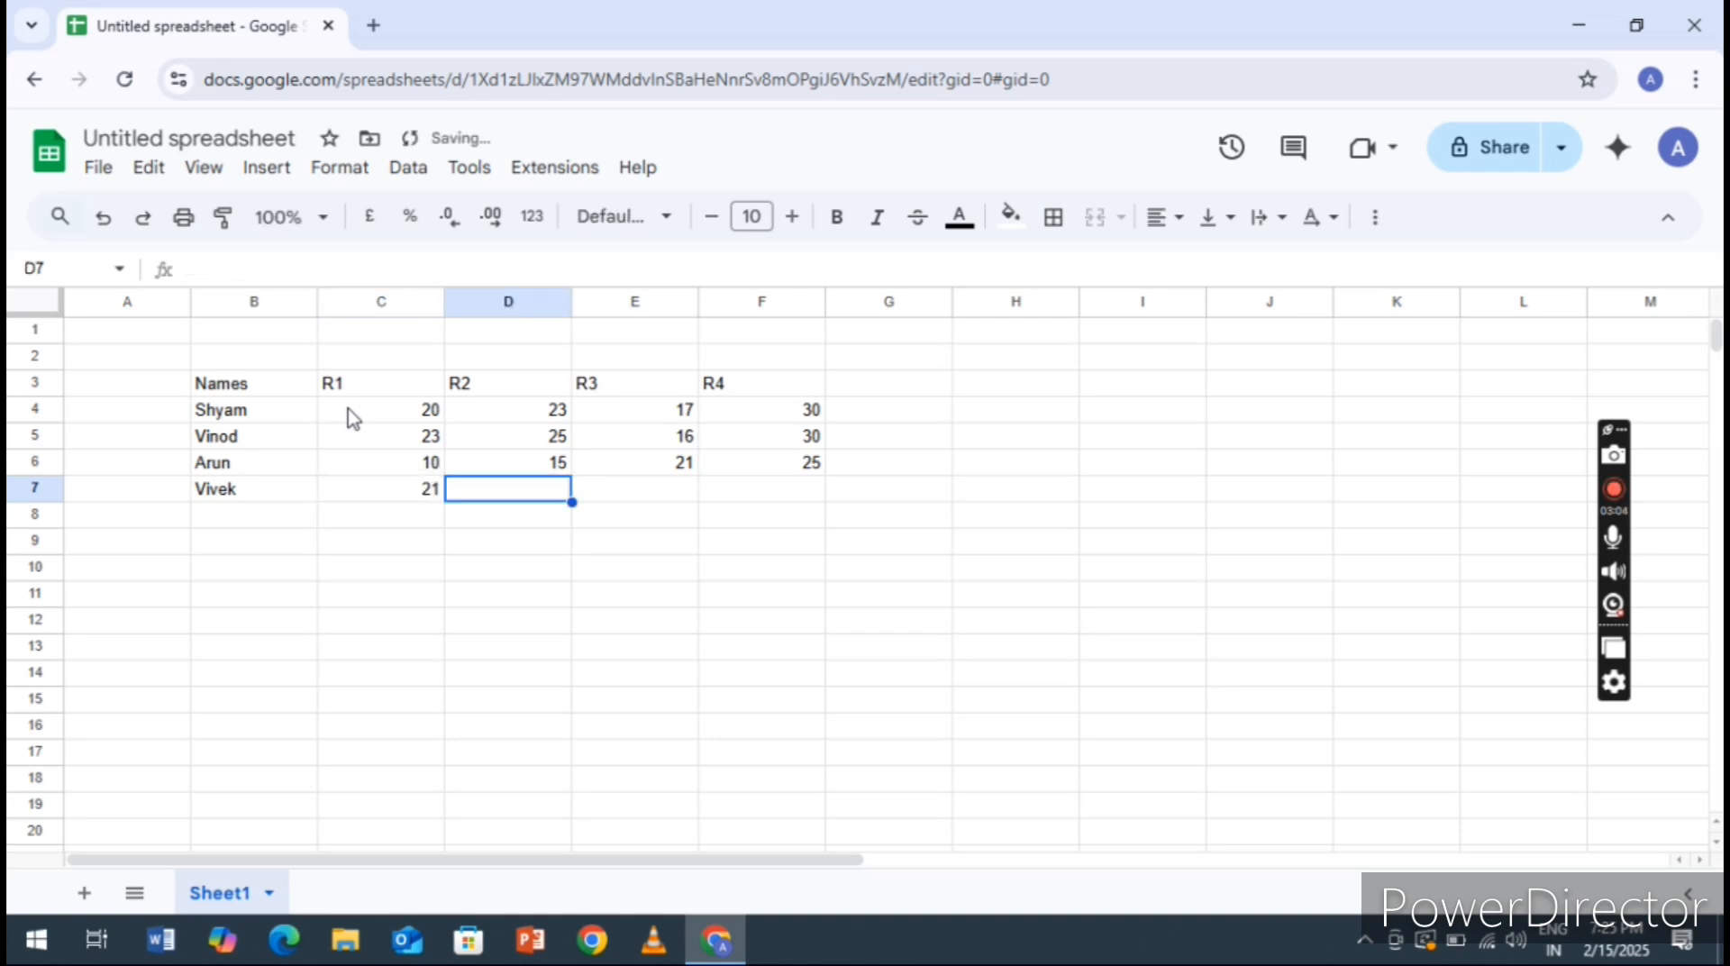
text(23)
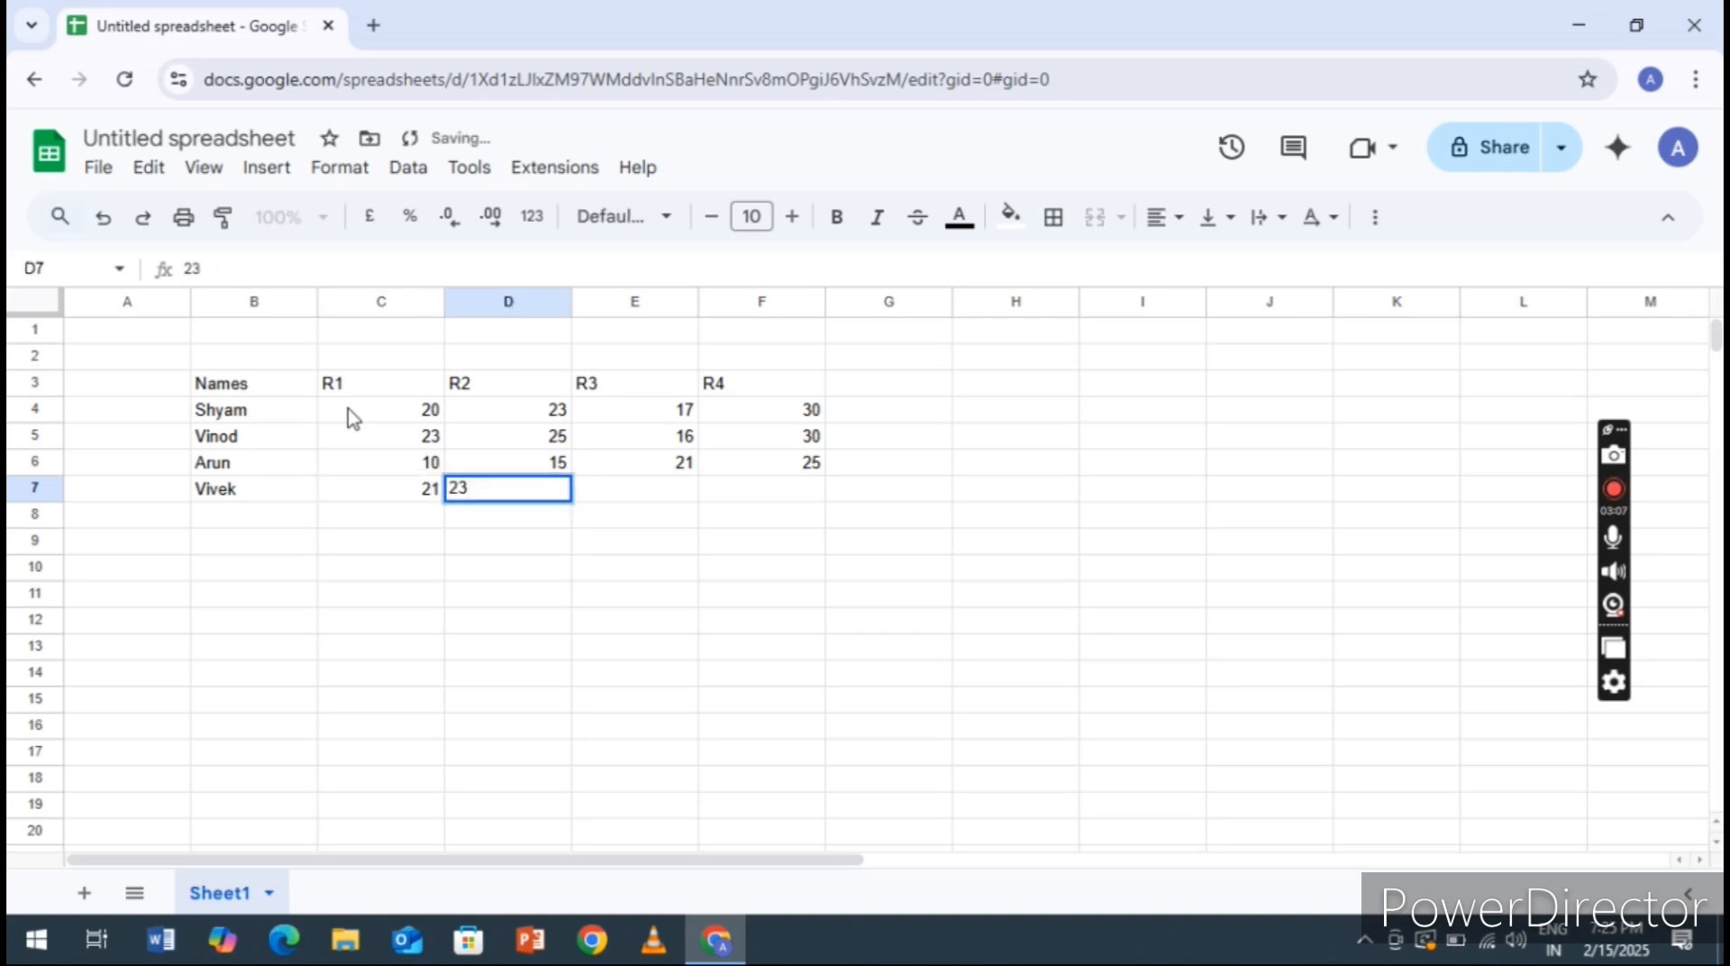
key(Tab)
text(28)
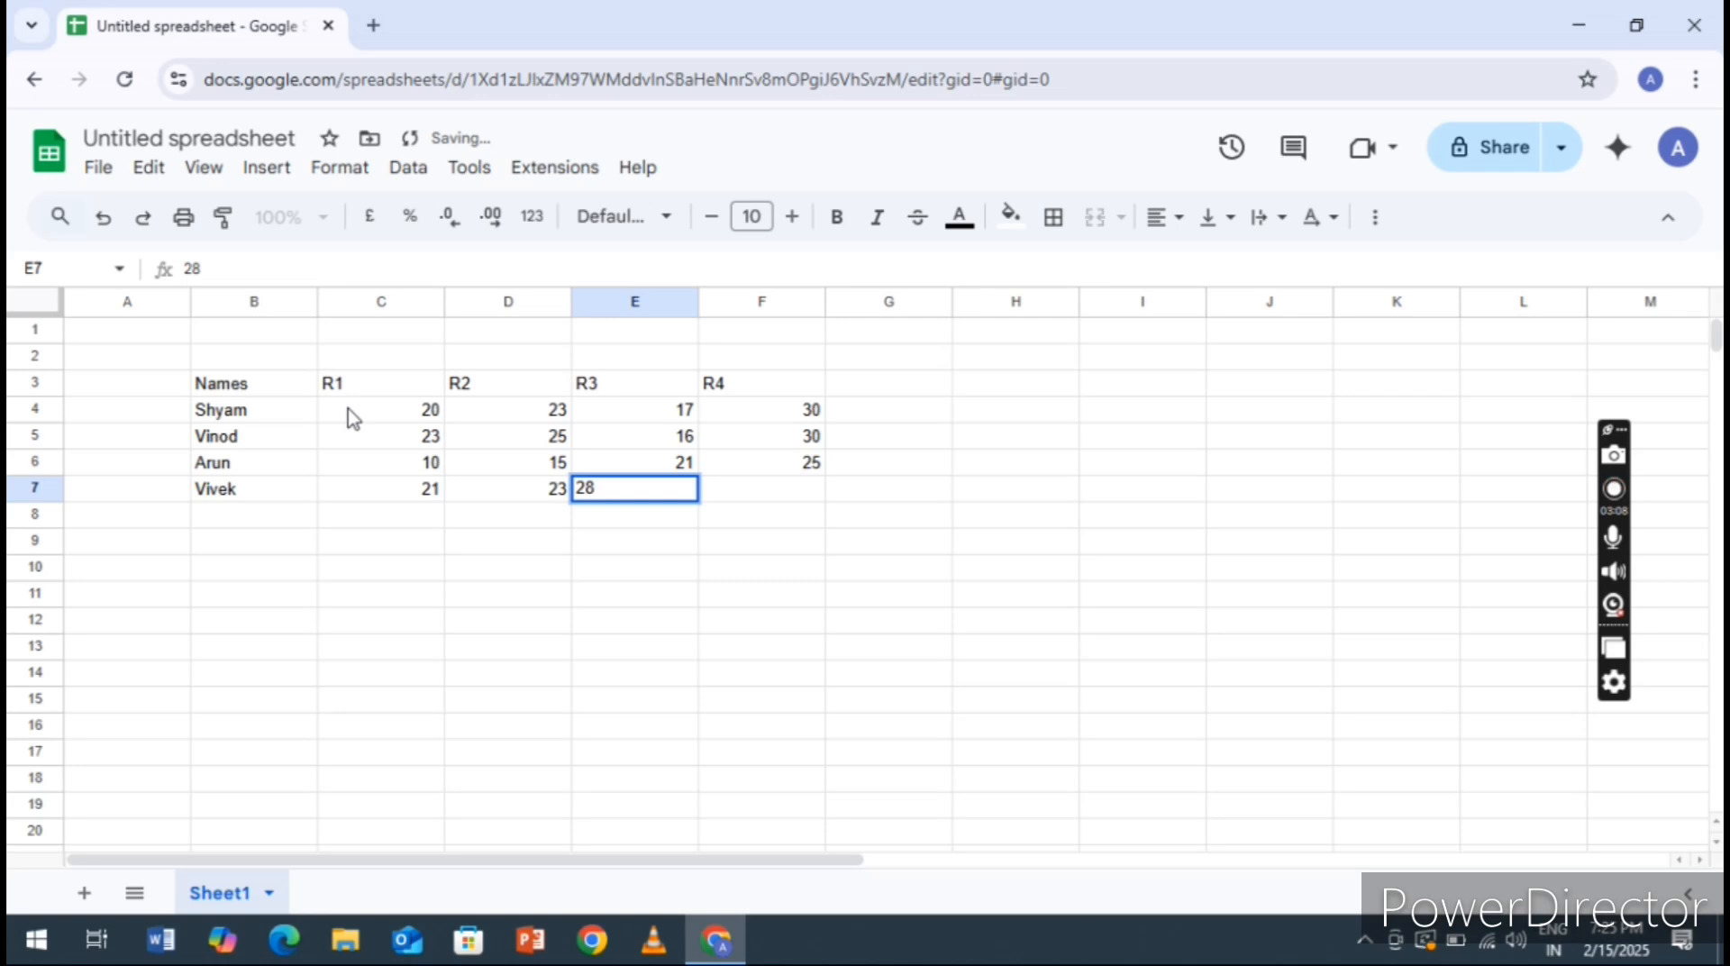
key(Tab)
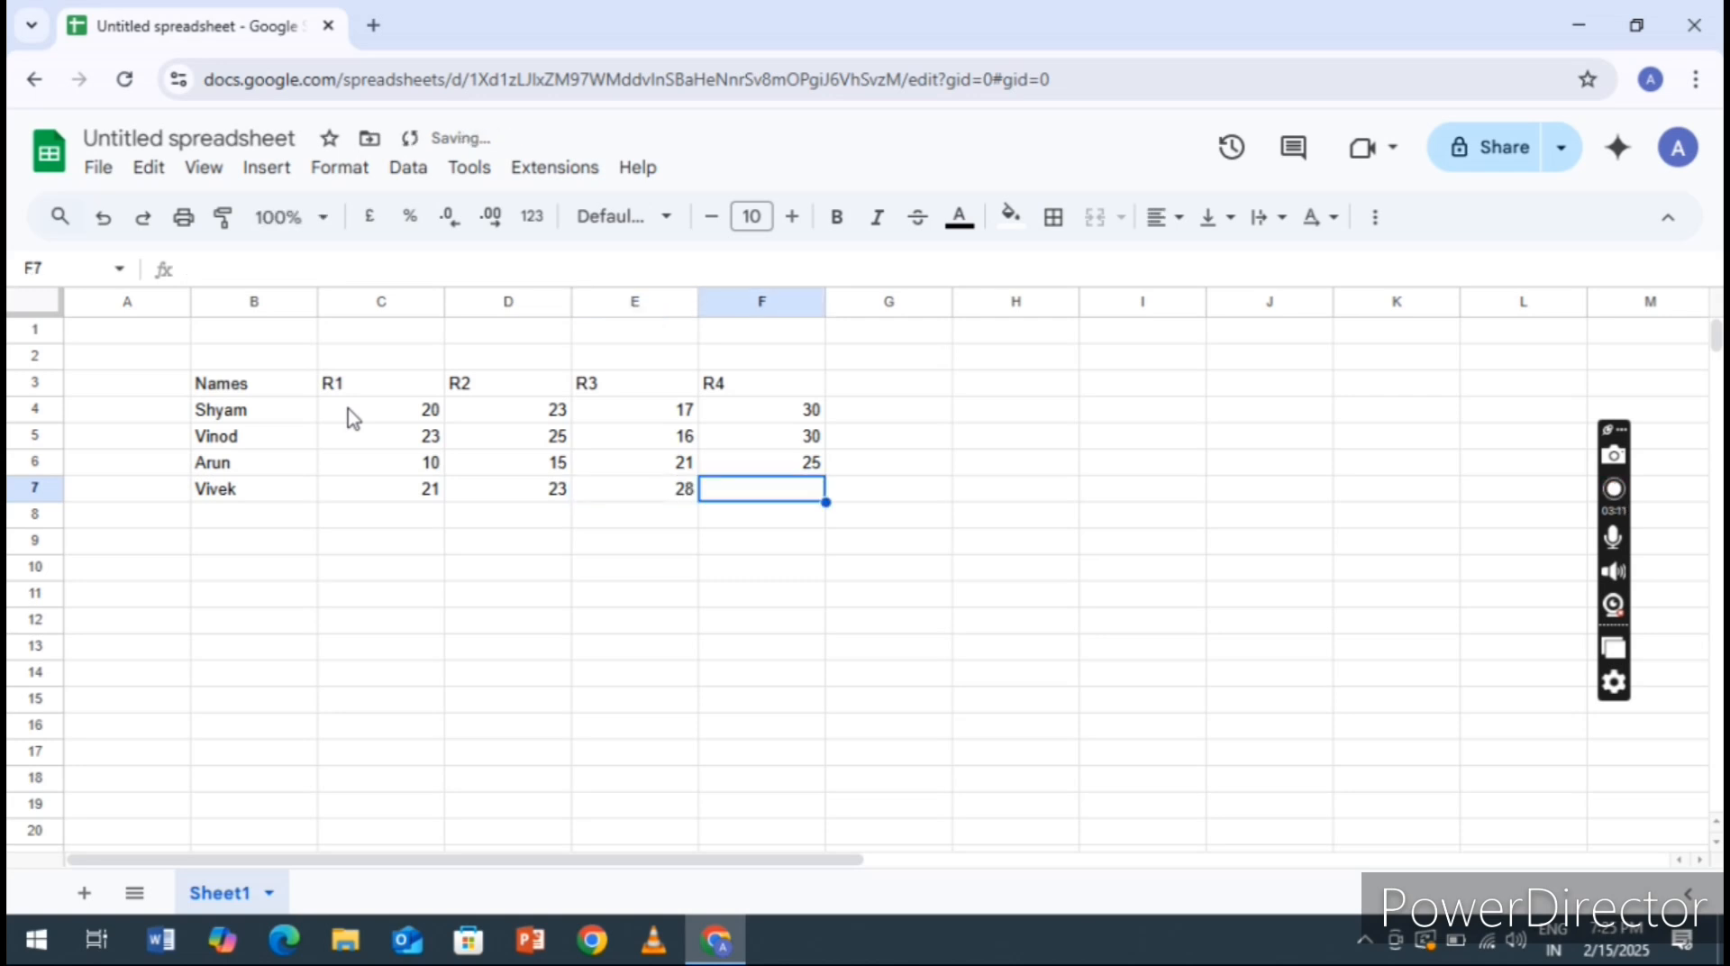
text(30)
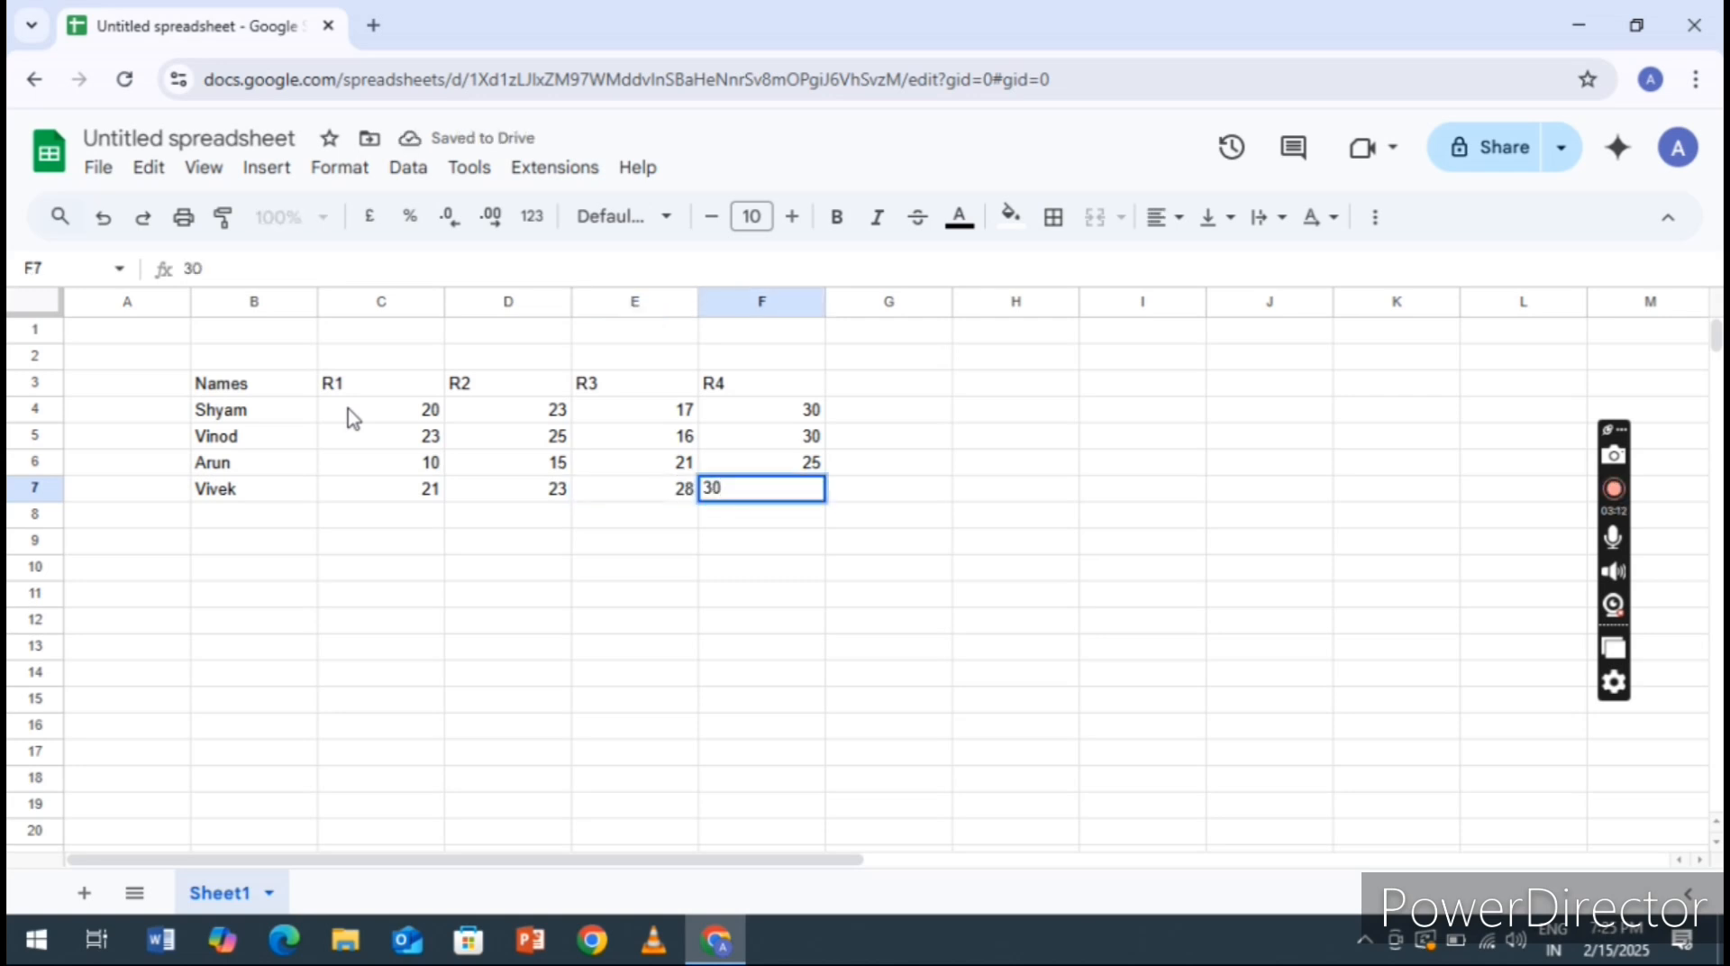
key(Tab)
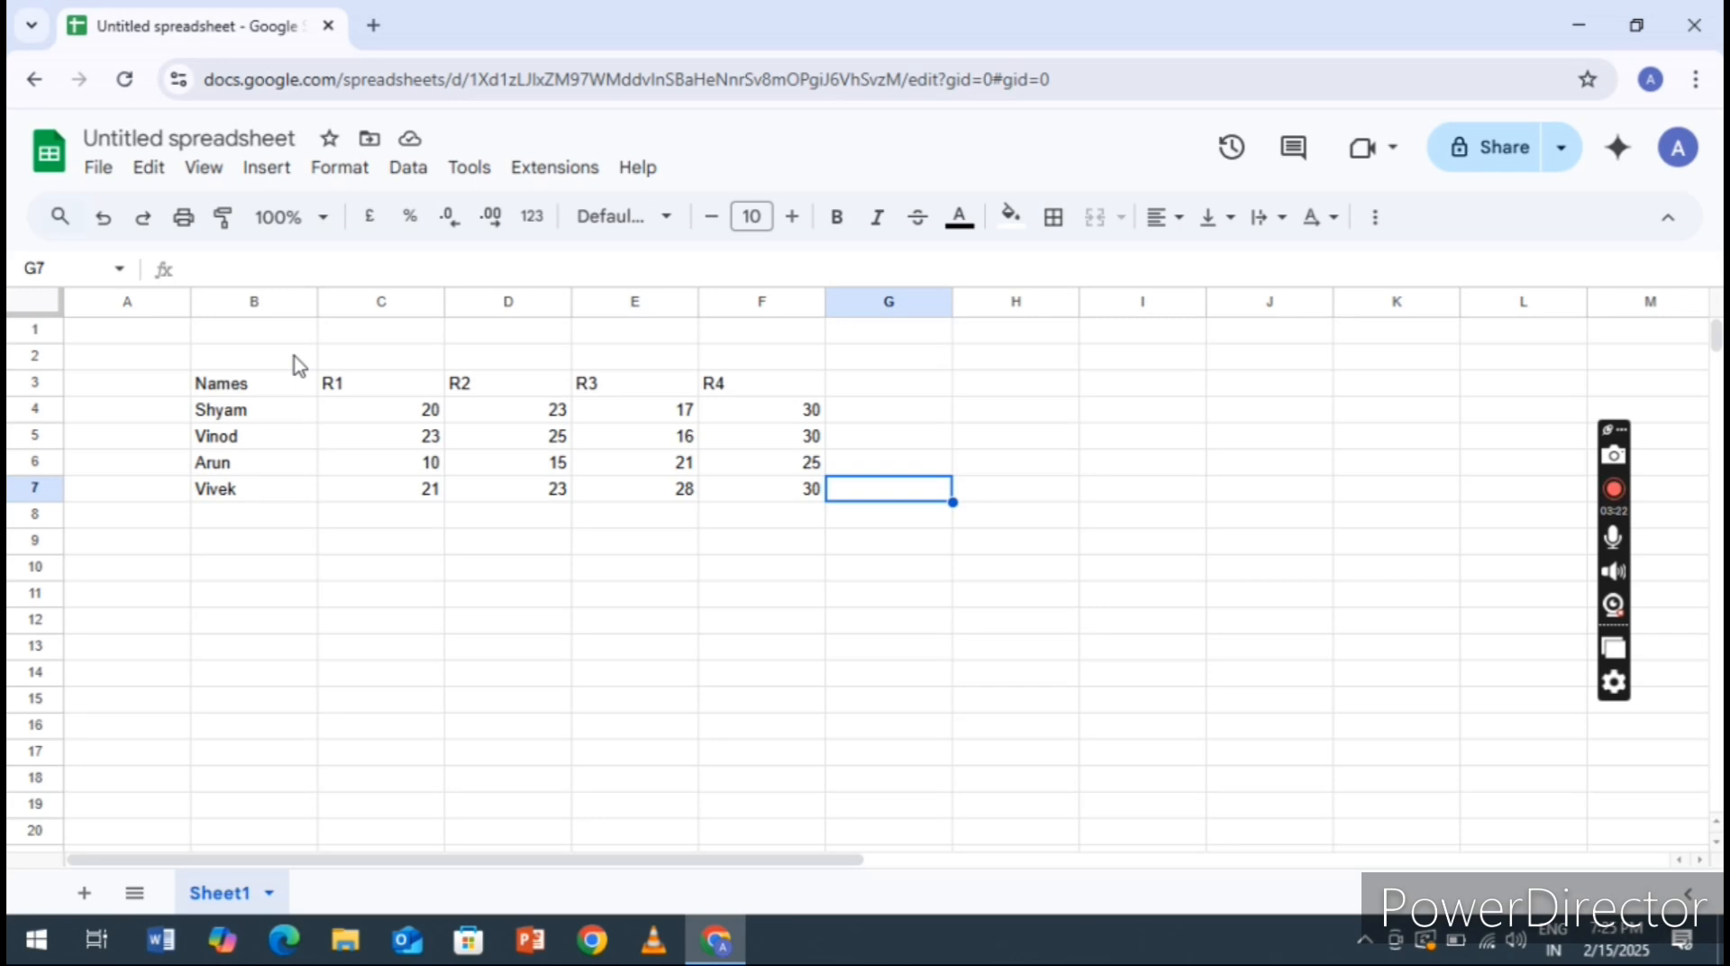
Merge cells B2 to F2 above the column headings into one cell
click(298, 360)
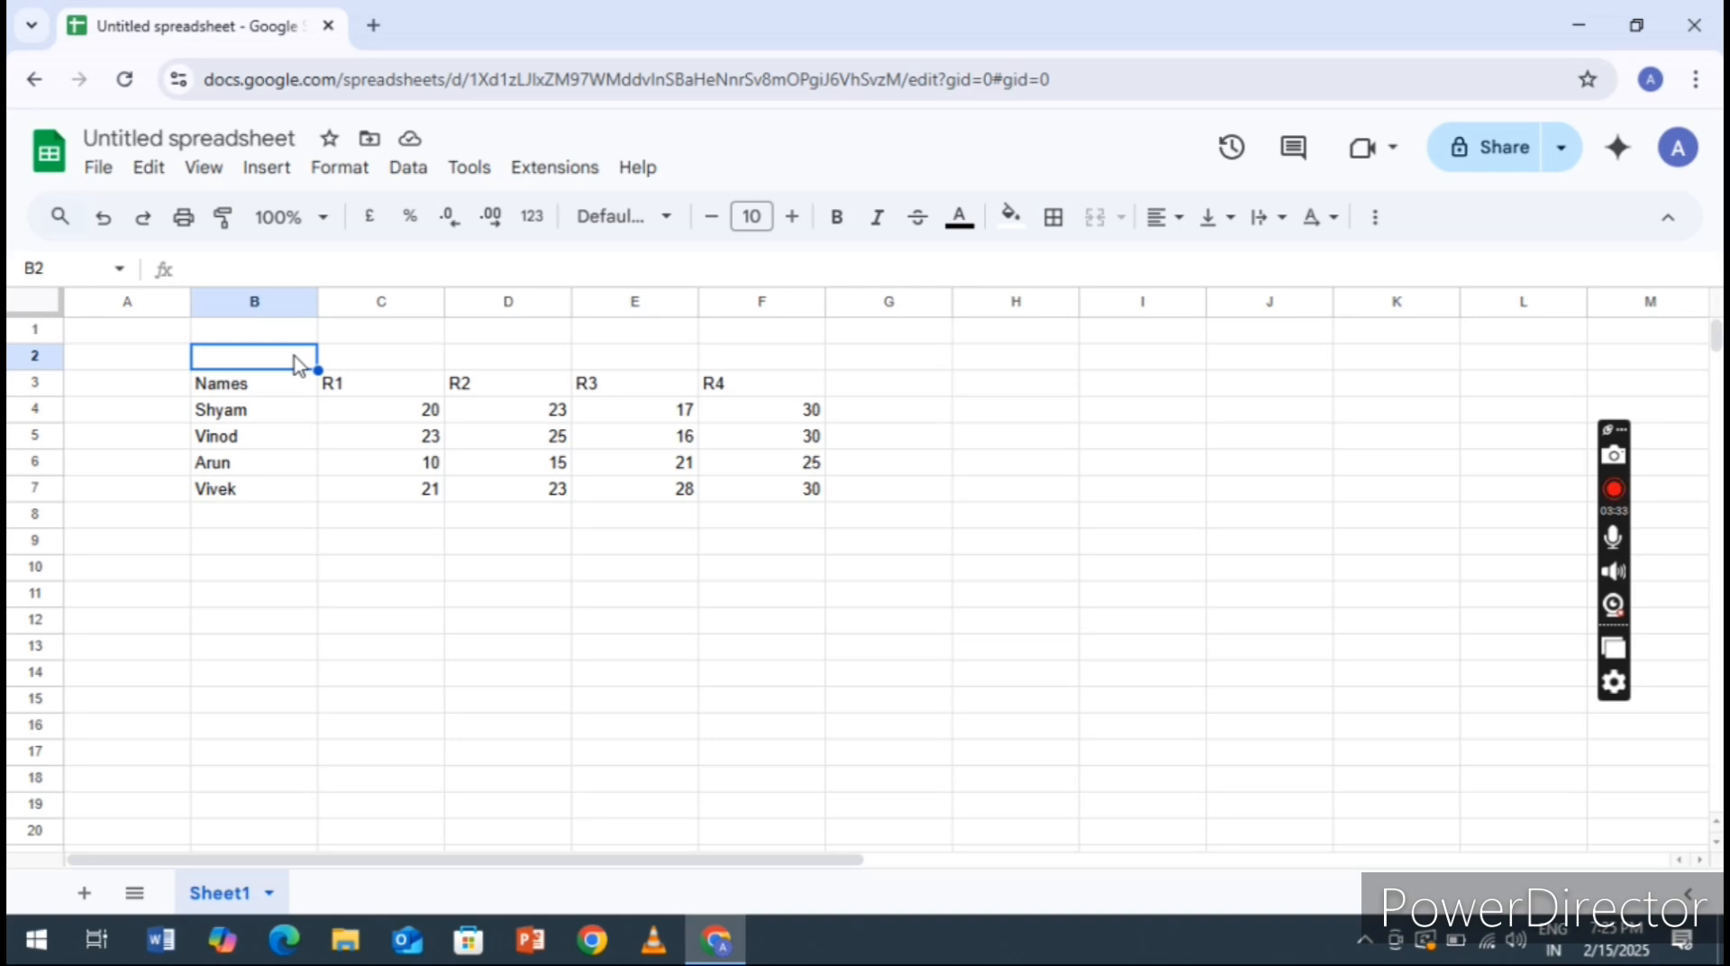
key(shift+Right)
key(shift+Right)
key(shift+Right)
key(shift+Right)
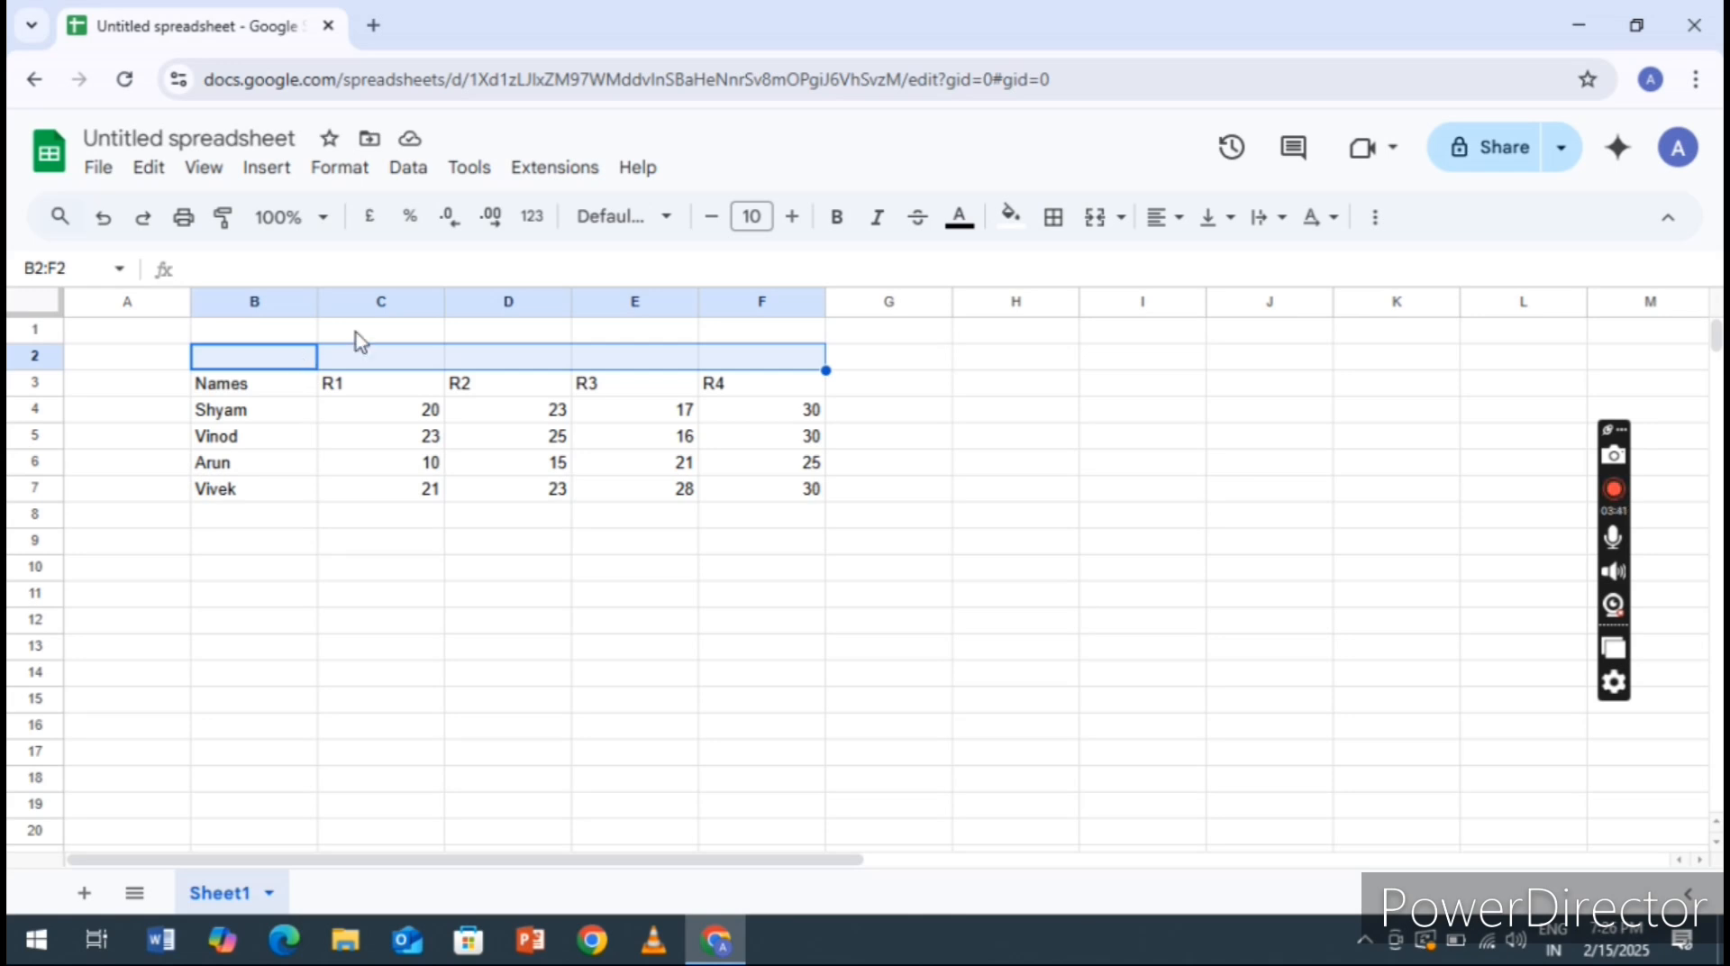
click(1097, 221)
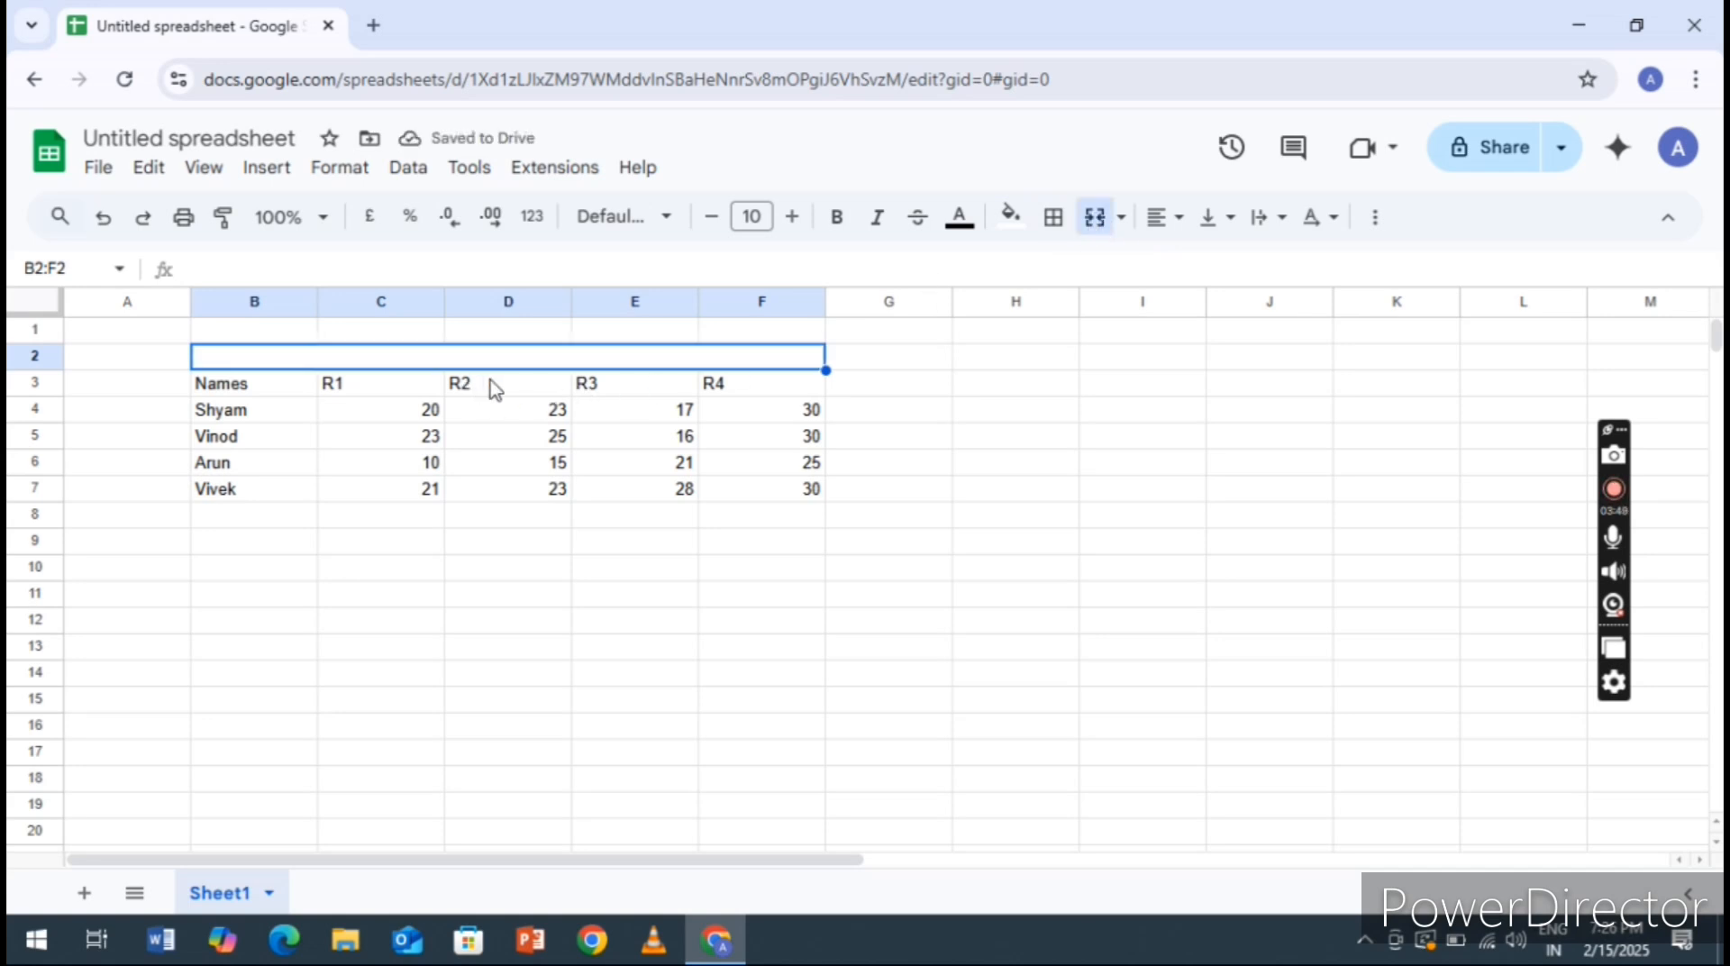
Enter the table title Online Game Scores in the merged cell B2:F2
text(Online)
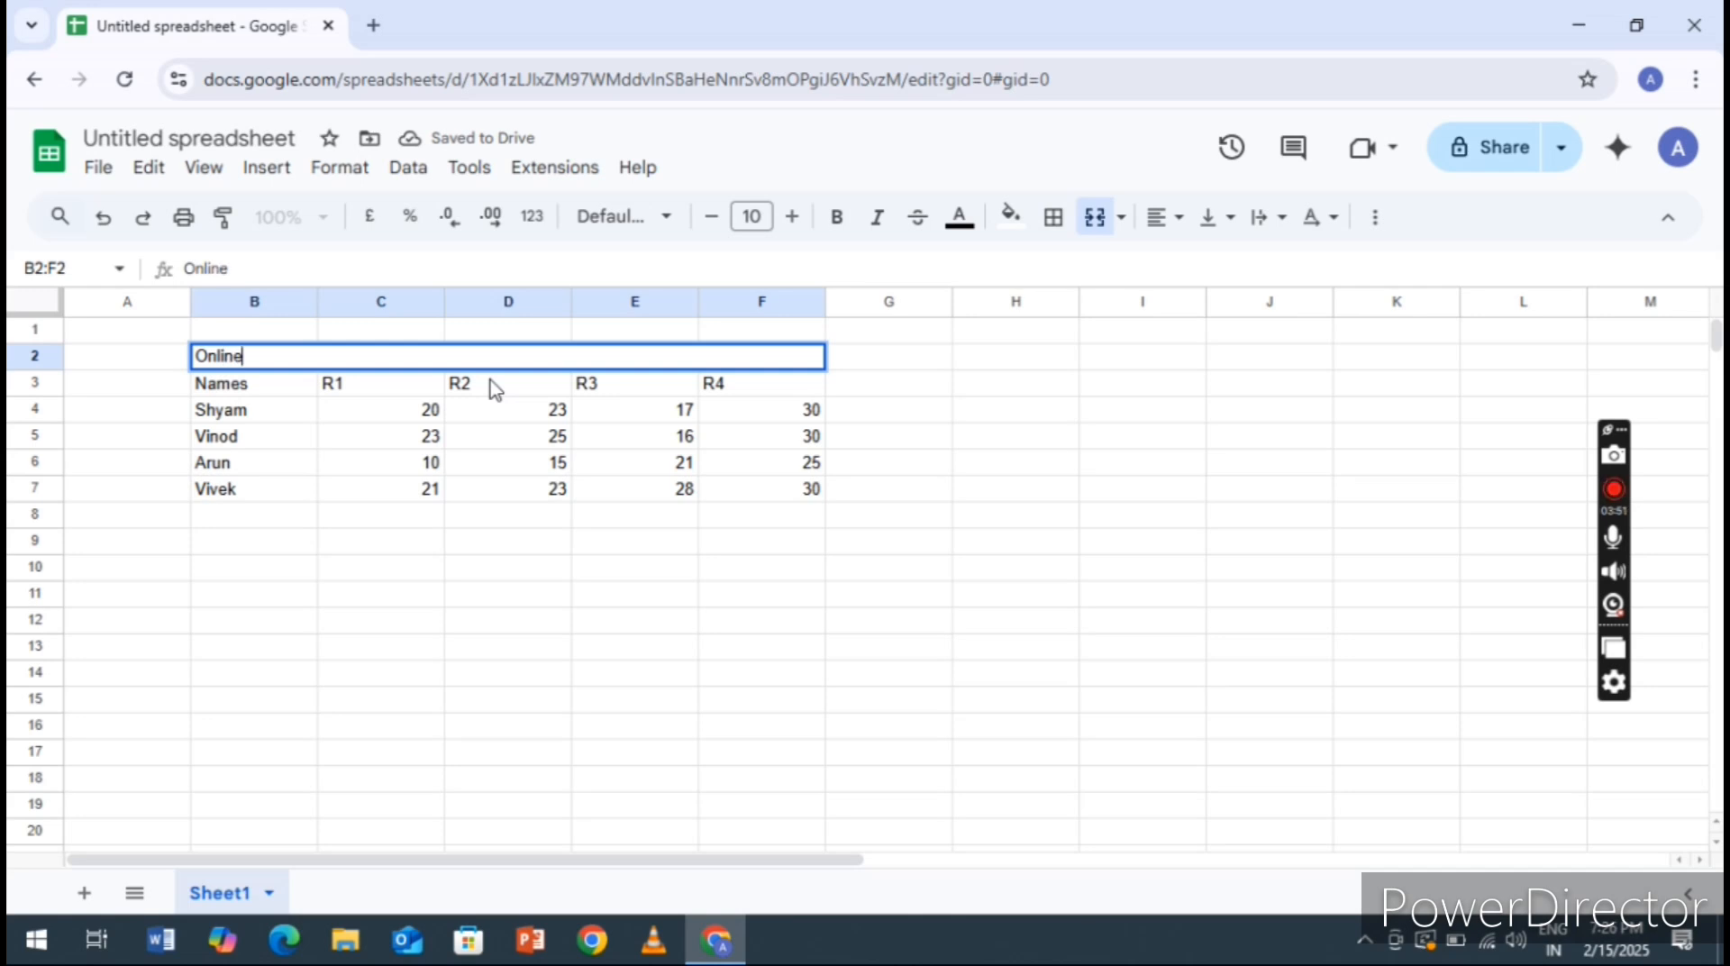
text( Game)
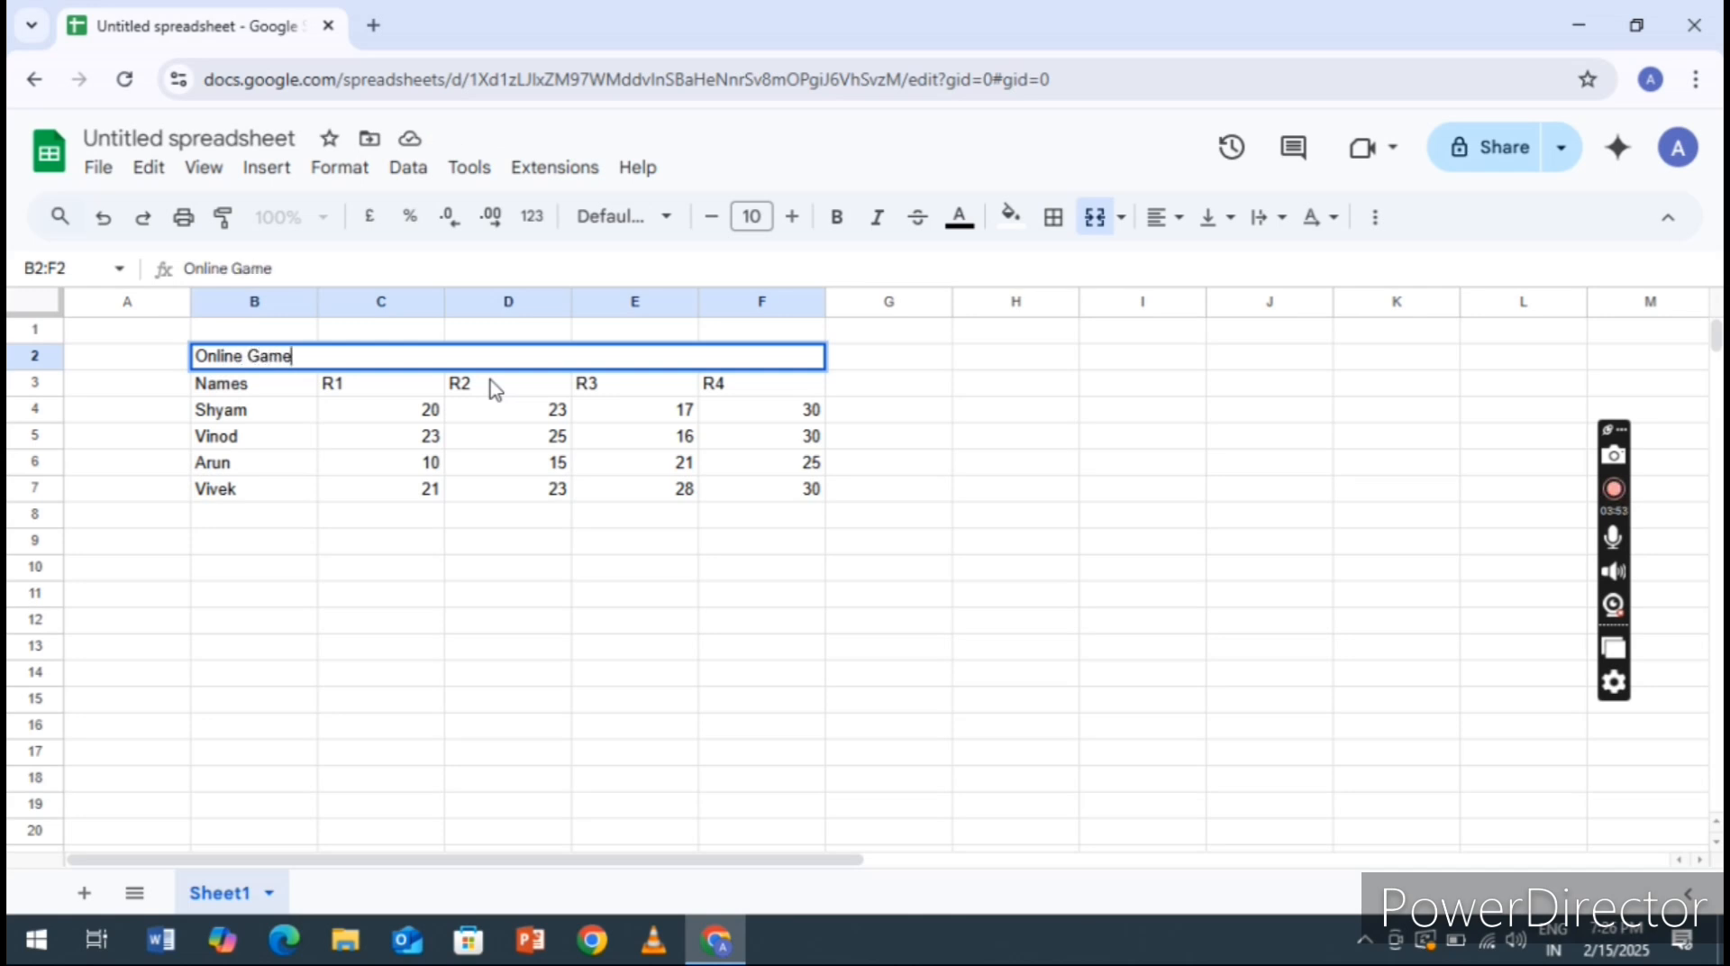
text( Scores)
key(Return)
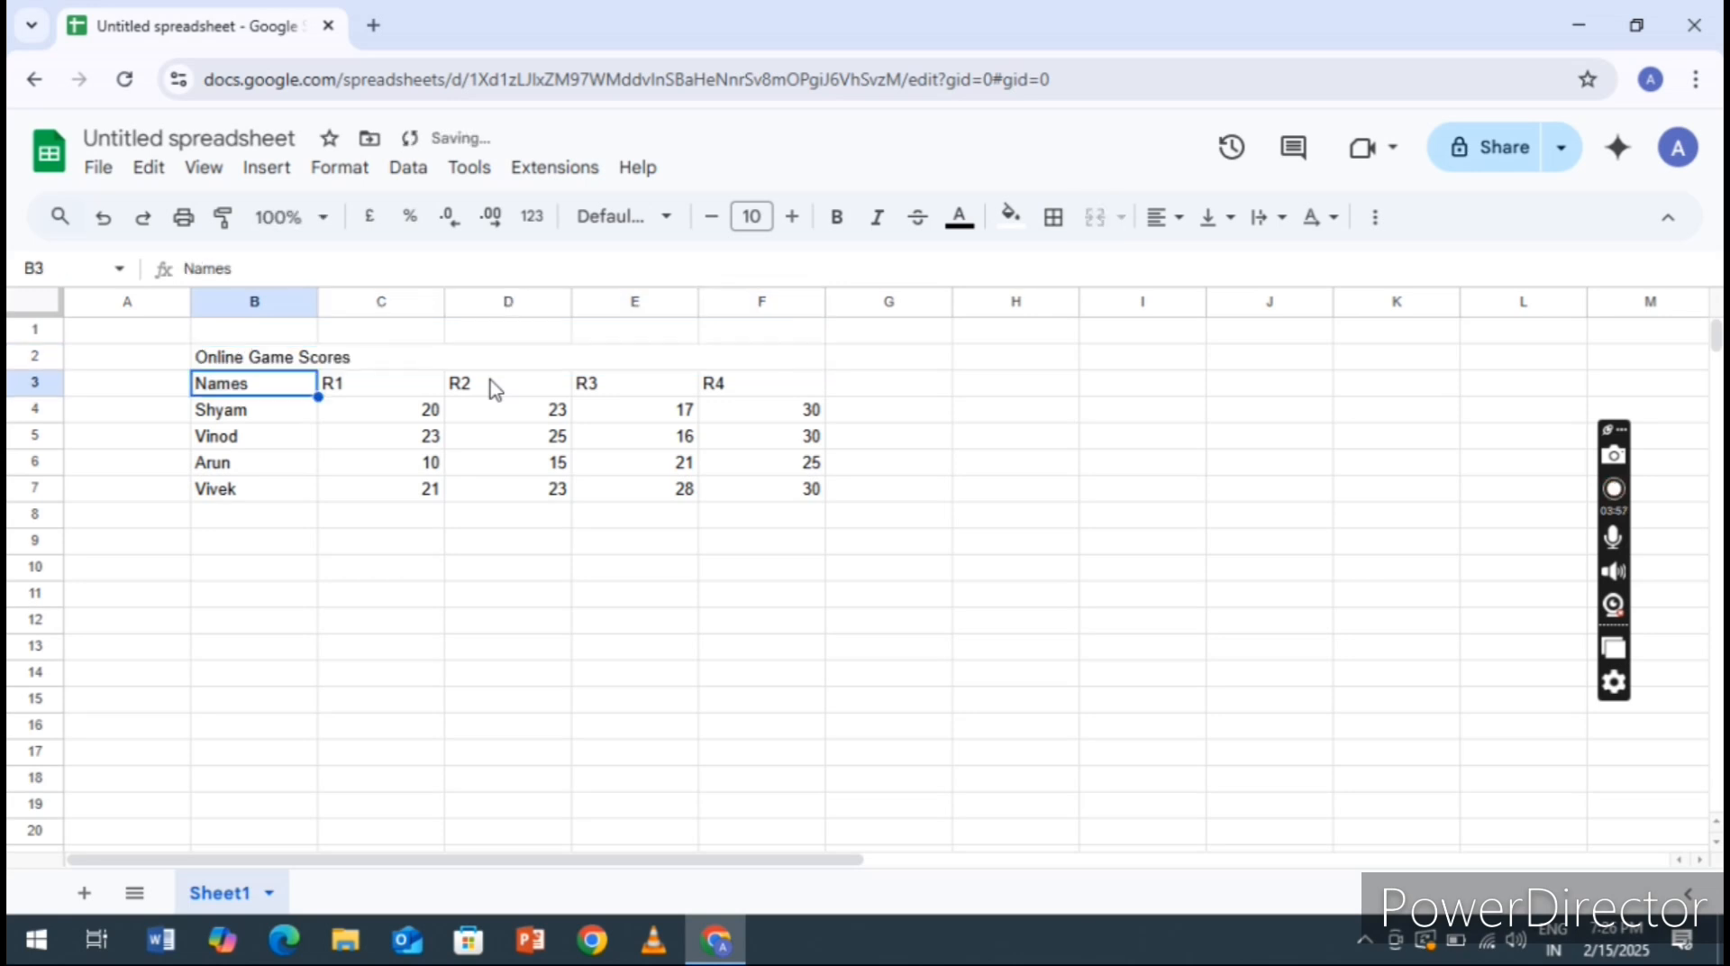
Enter the column heading Sr No. in cell A3, beside the Names heading
click(138, 398)
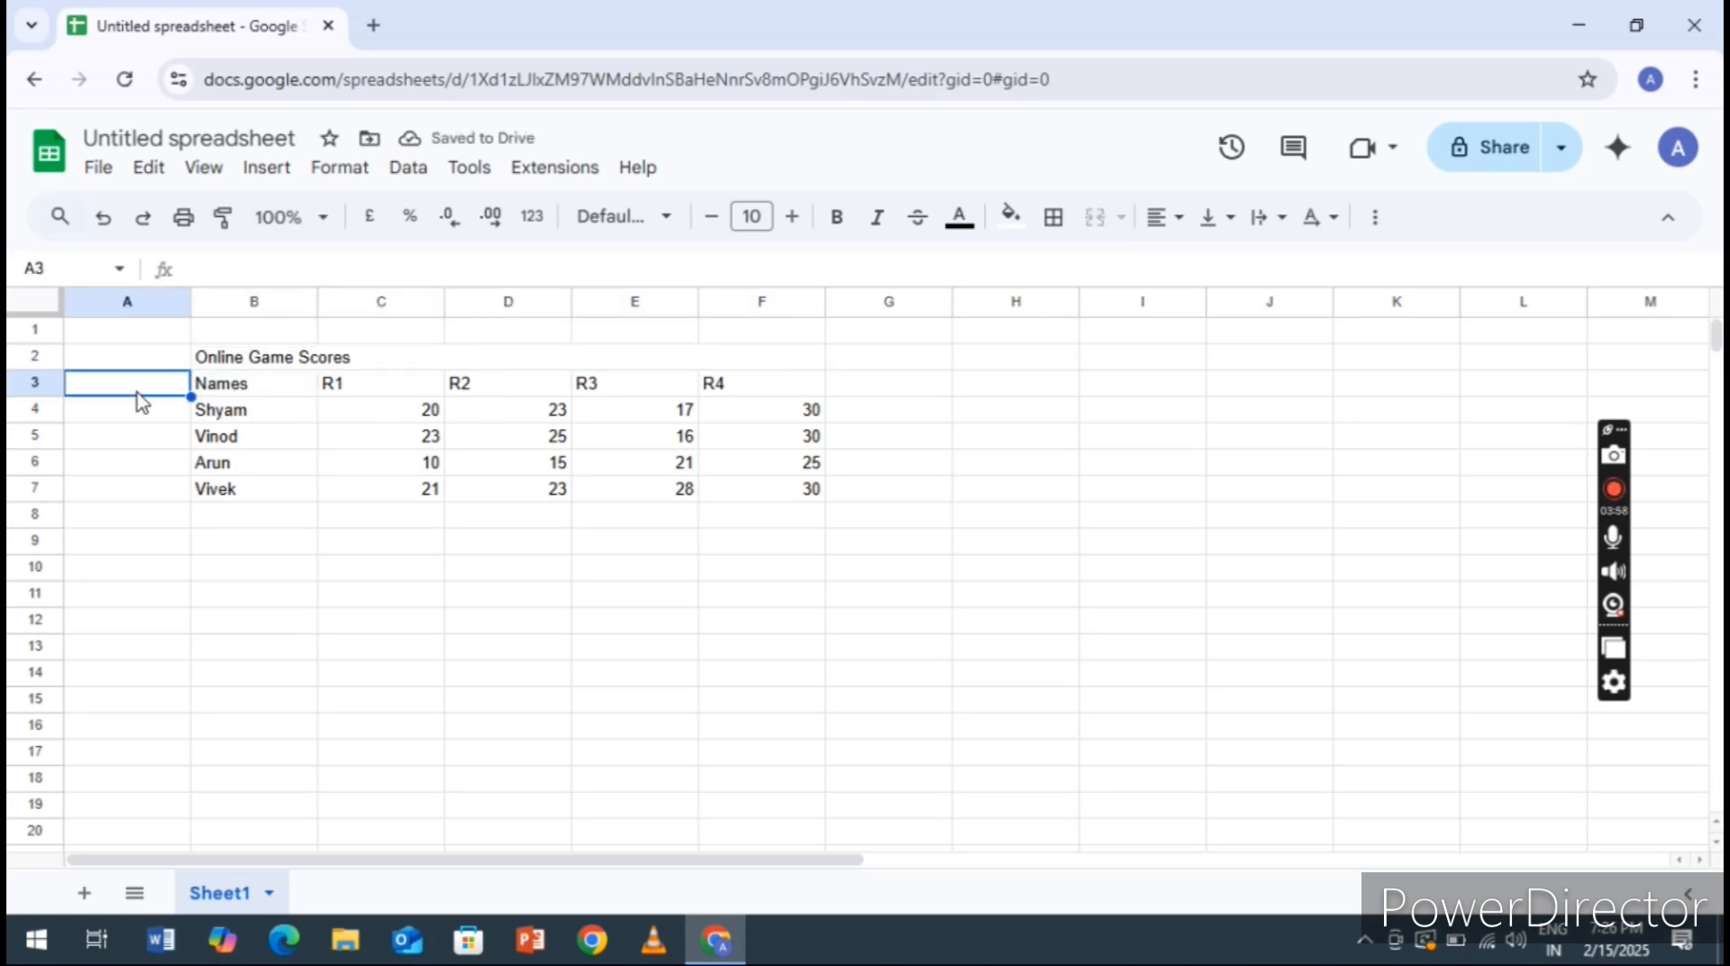
text(Sr)
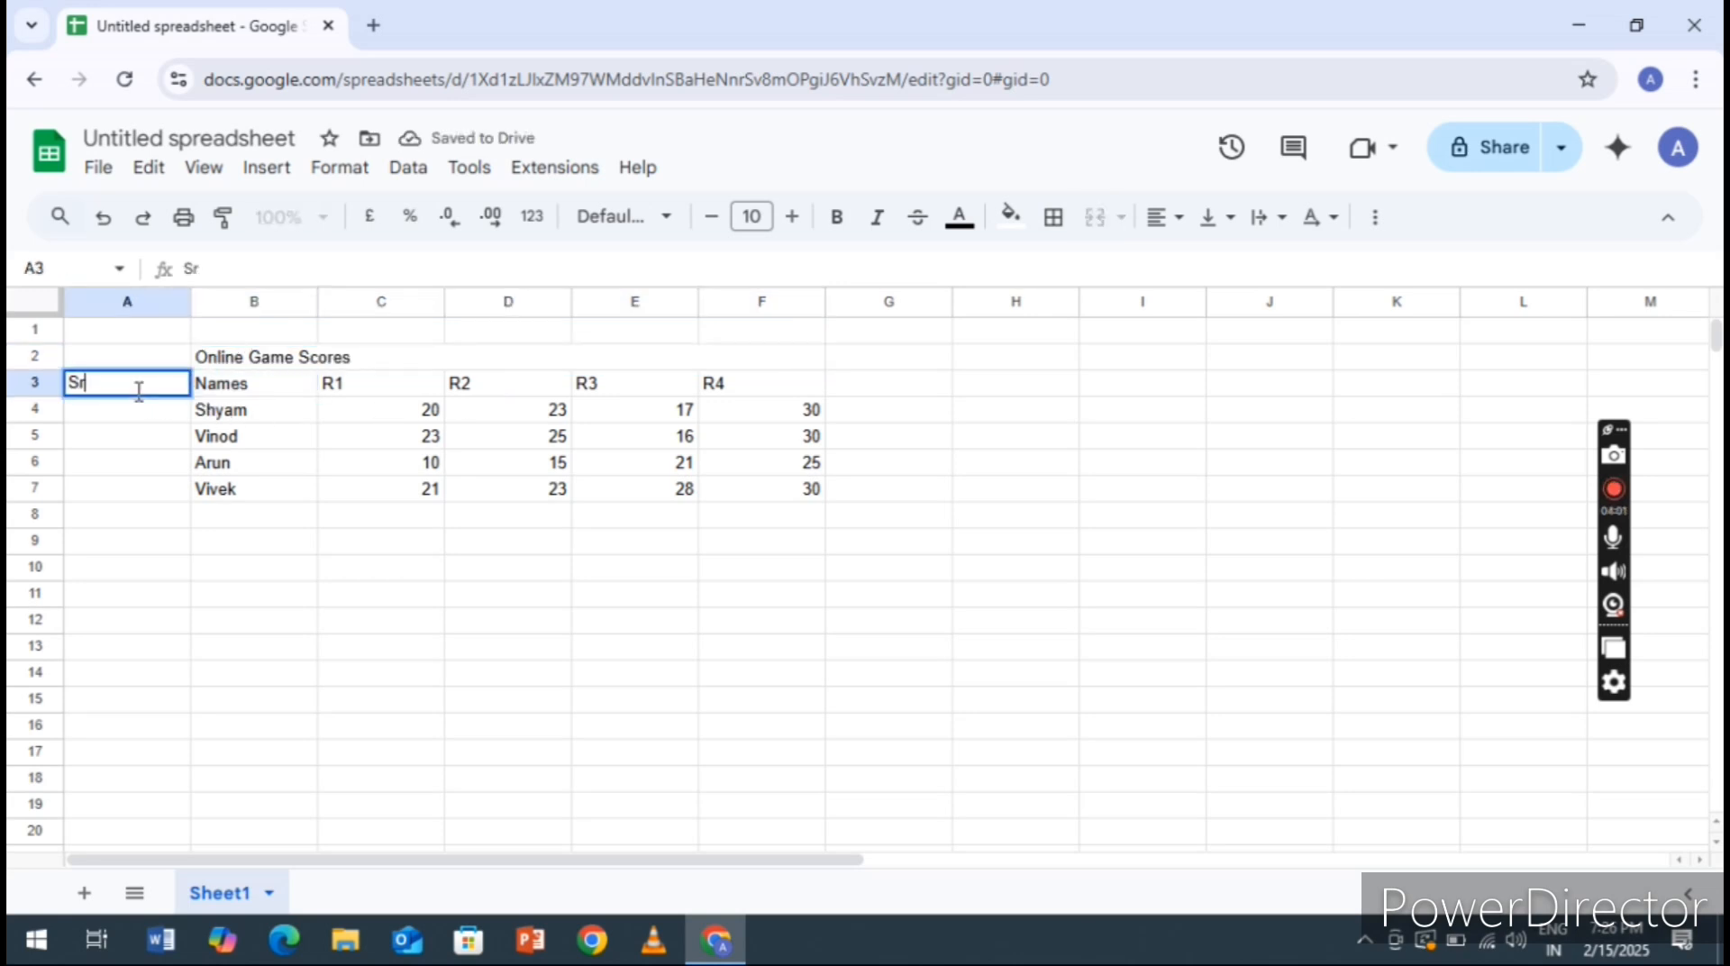
text( No)
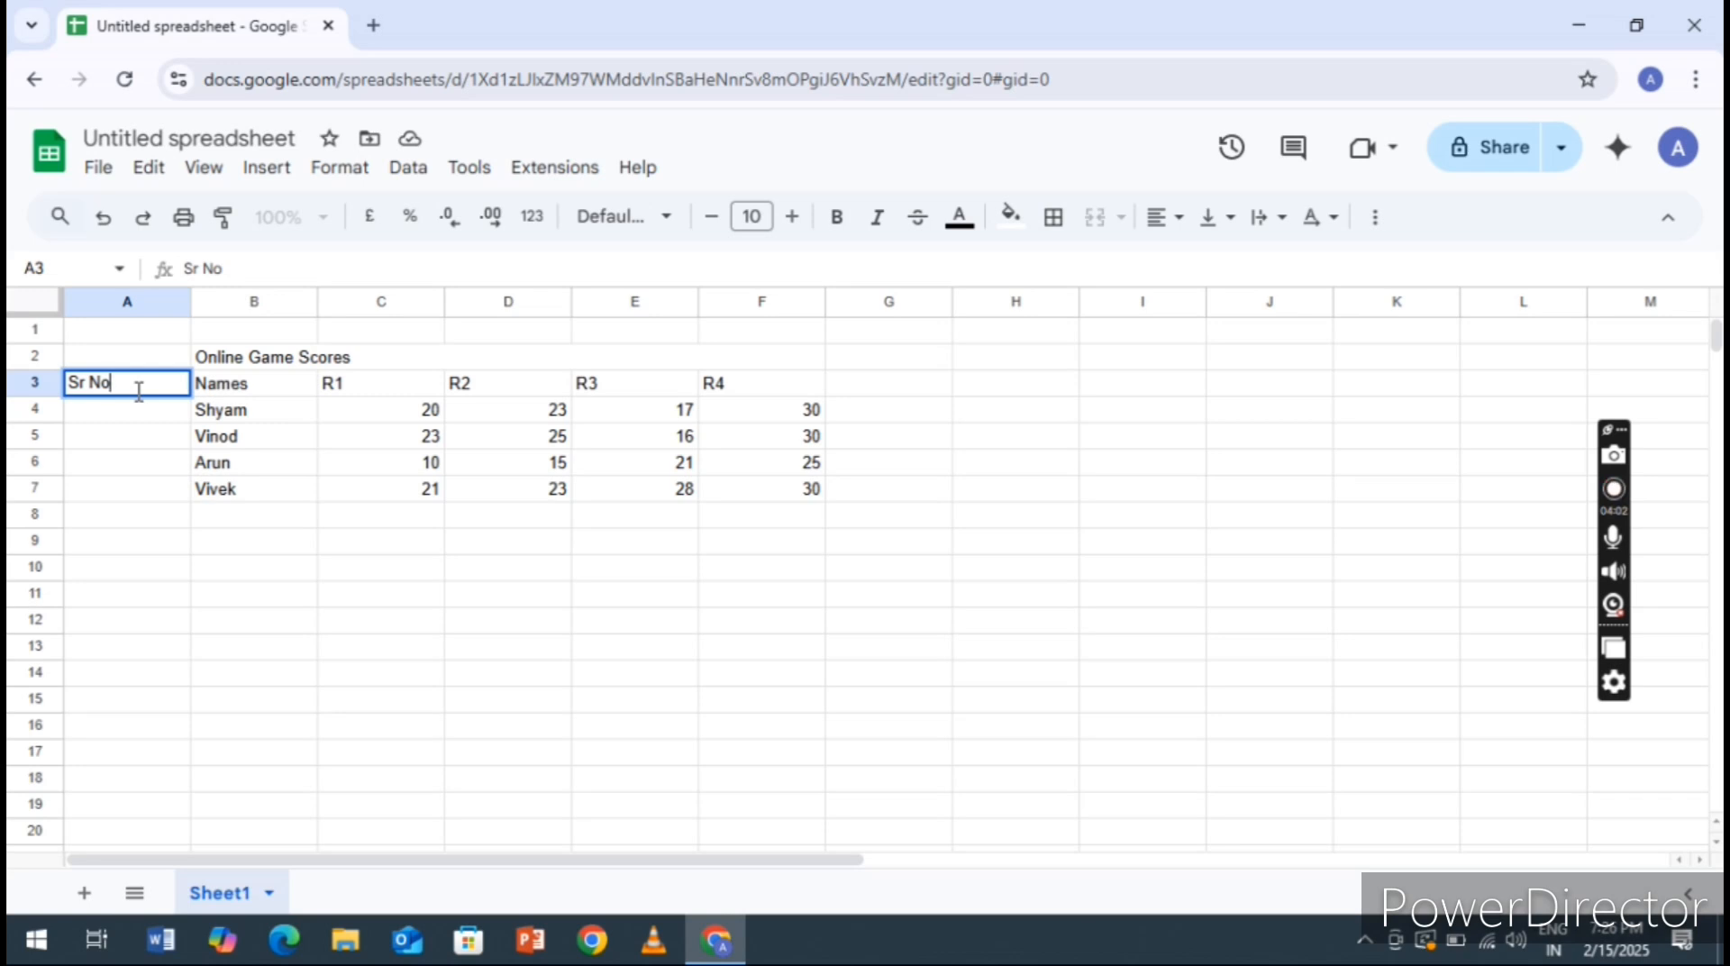
text(.)
key(Return)
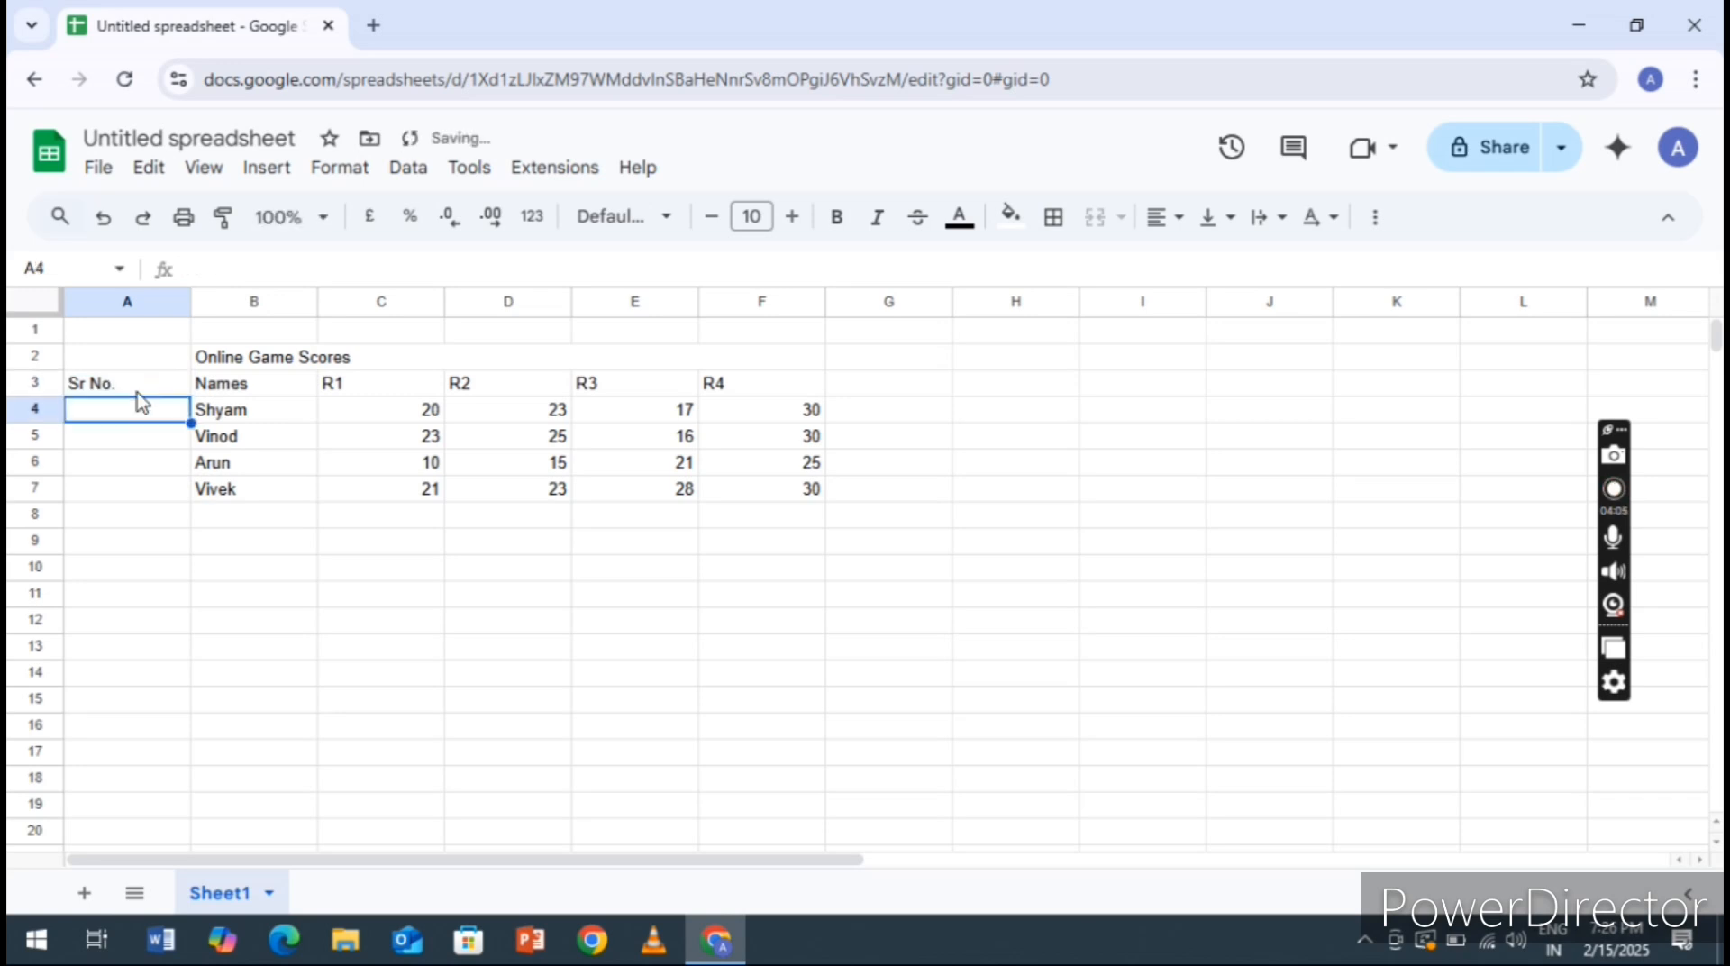
Number the four people 1 to 4 in cells A4 to A7 of the Sr No. column
text(1)
key(Return)
text(2)
key(Return)
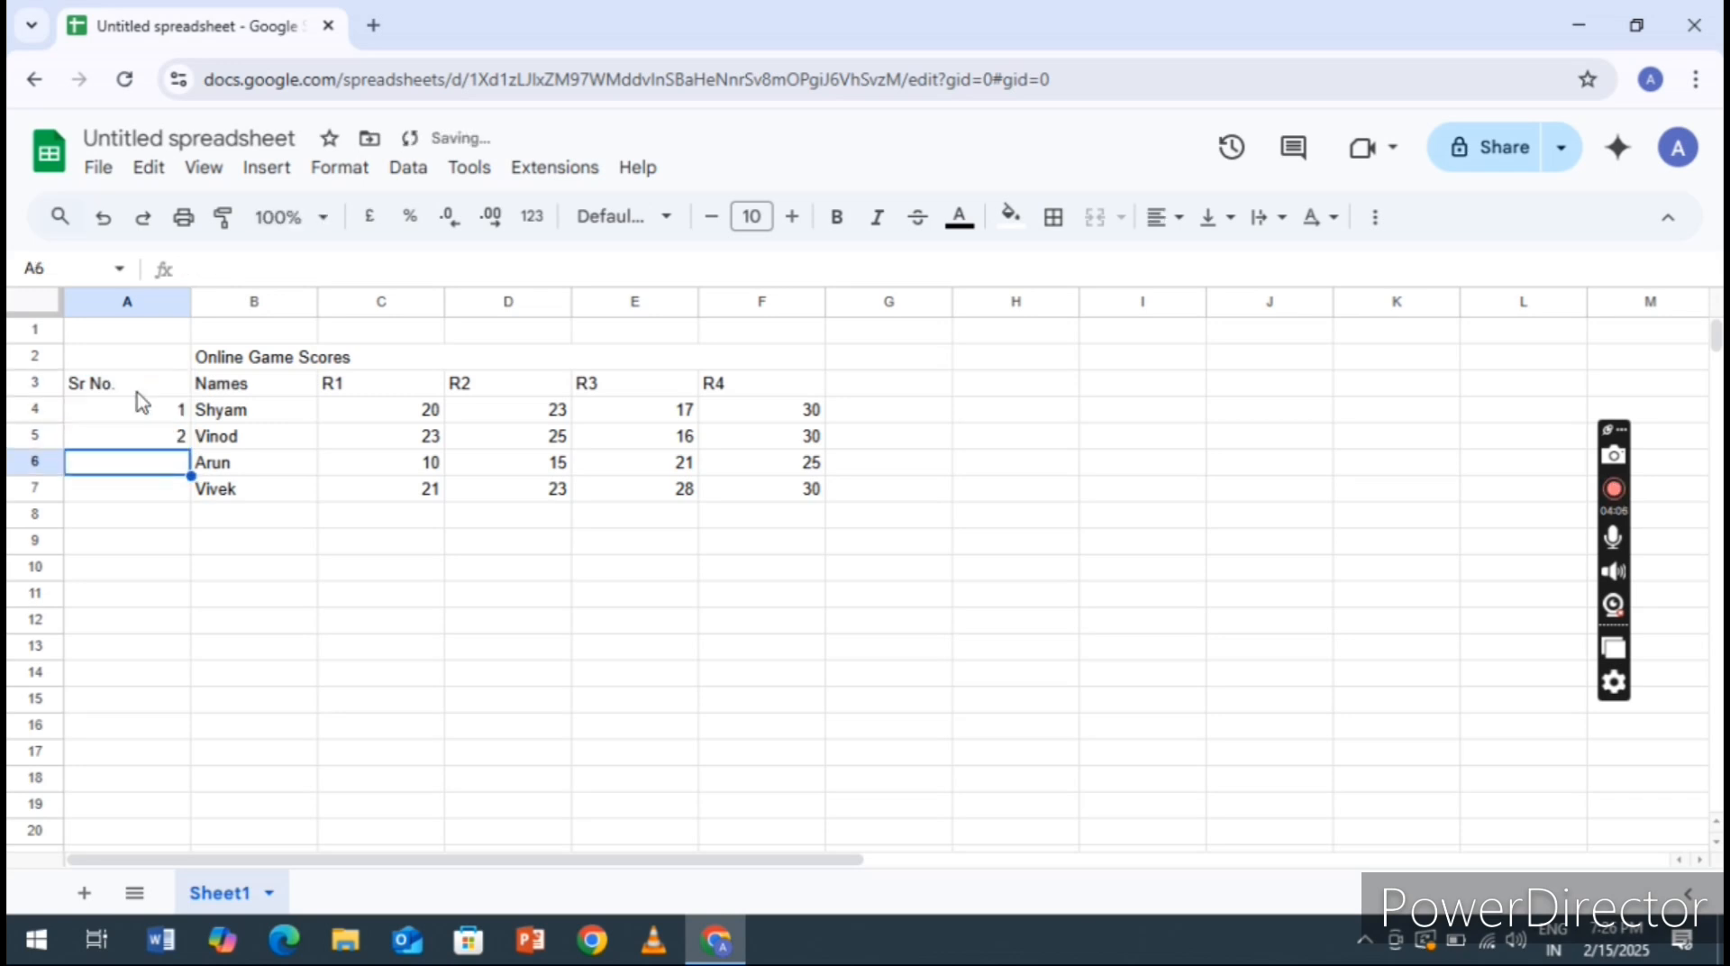
text(3)
key(Return)
text(4)
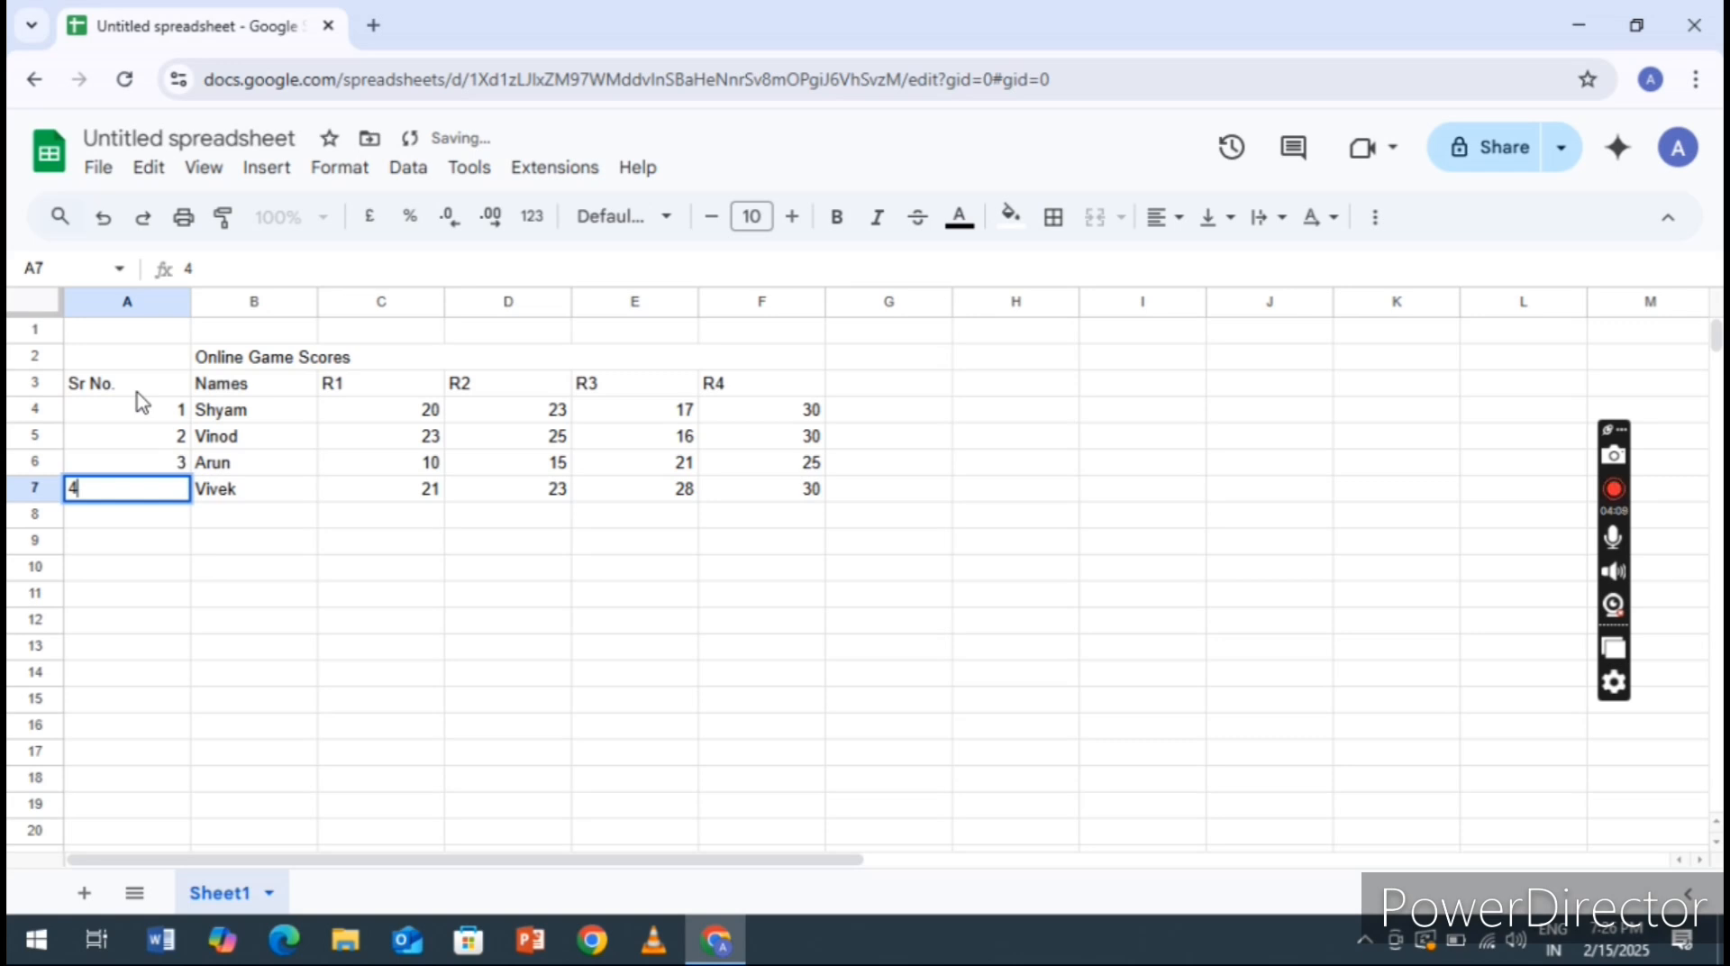
Apply all borders to the table range A2:K7, including the empty columns G to K
key(Return)
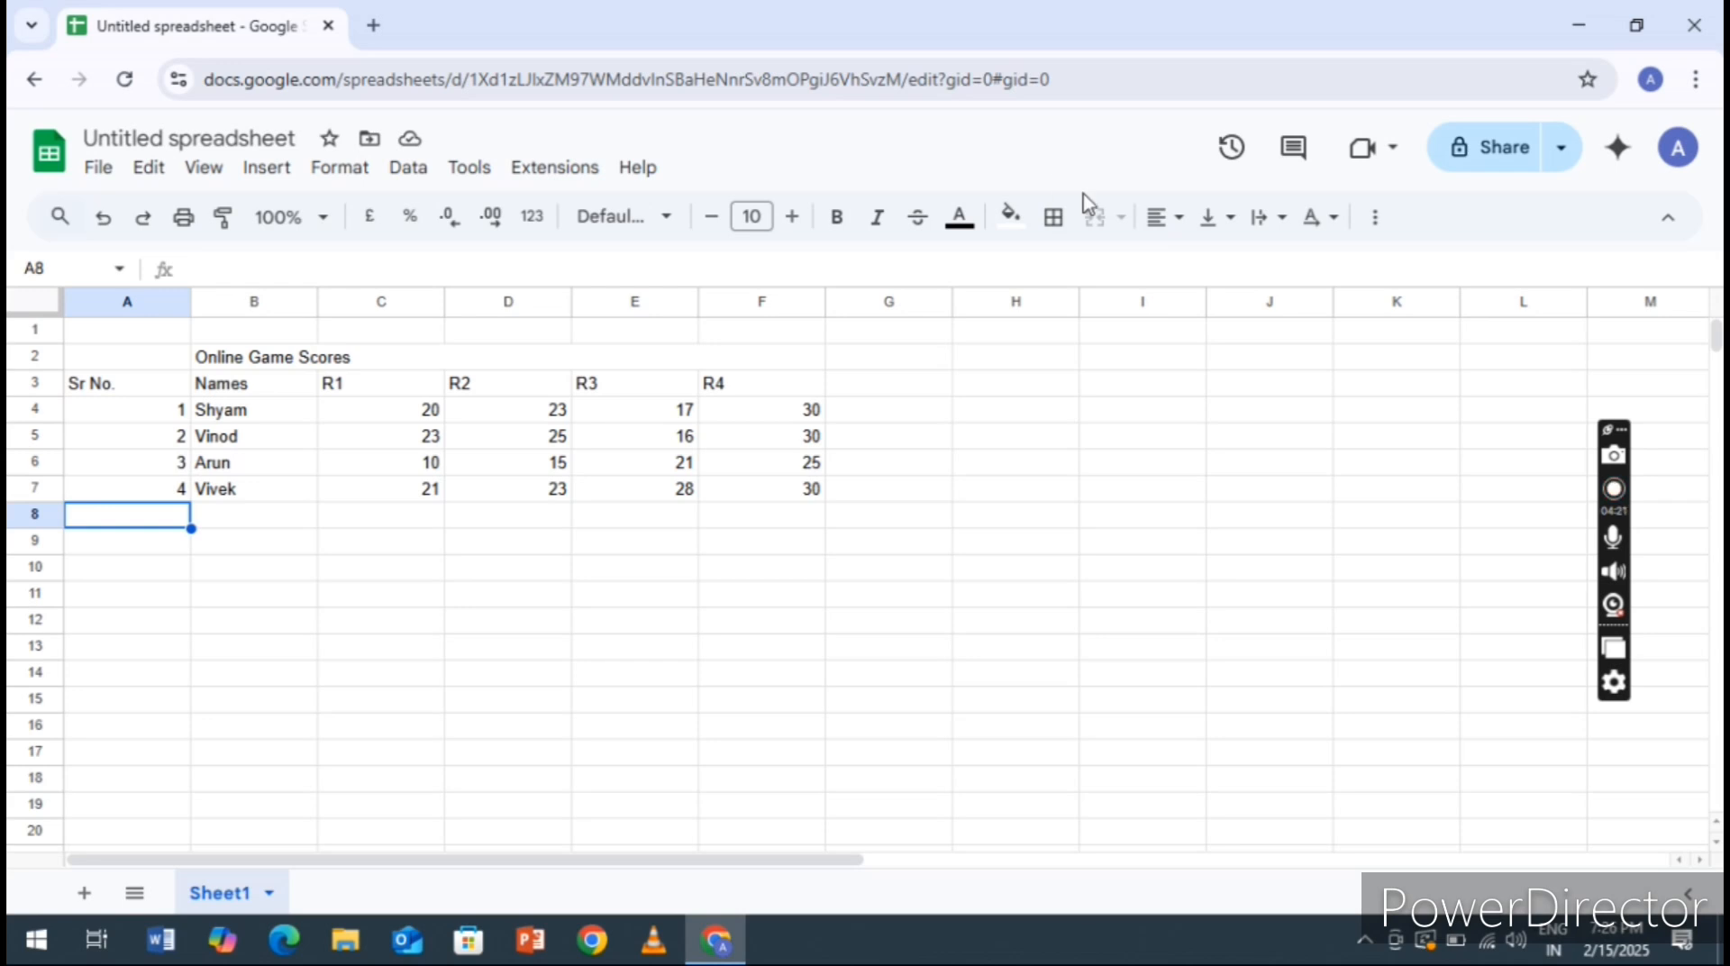
click(127, 359)
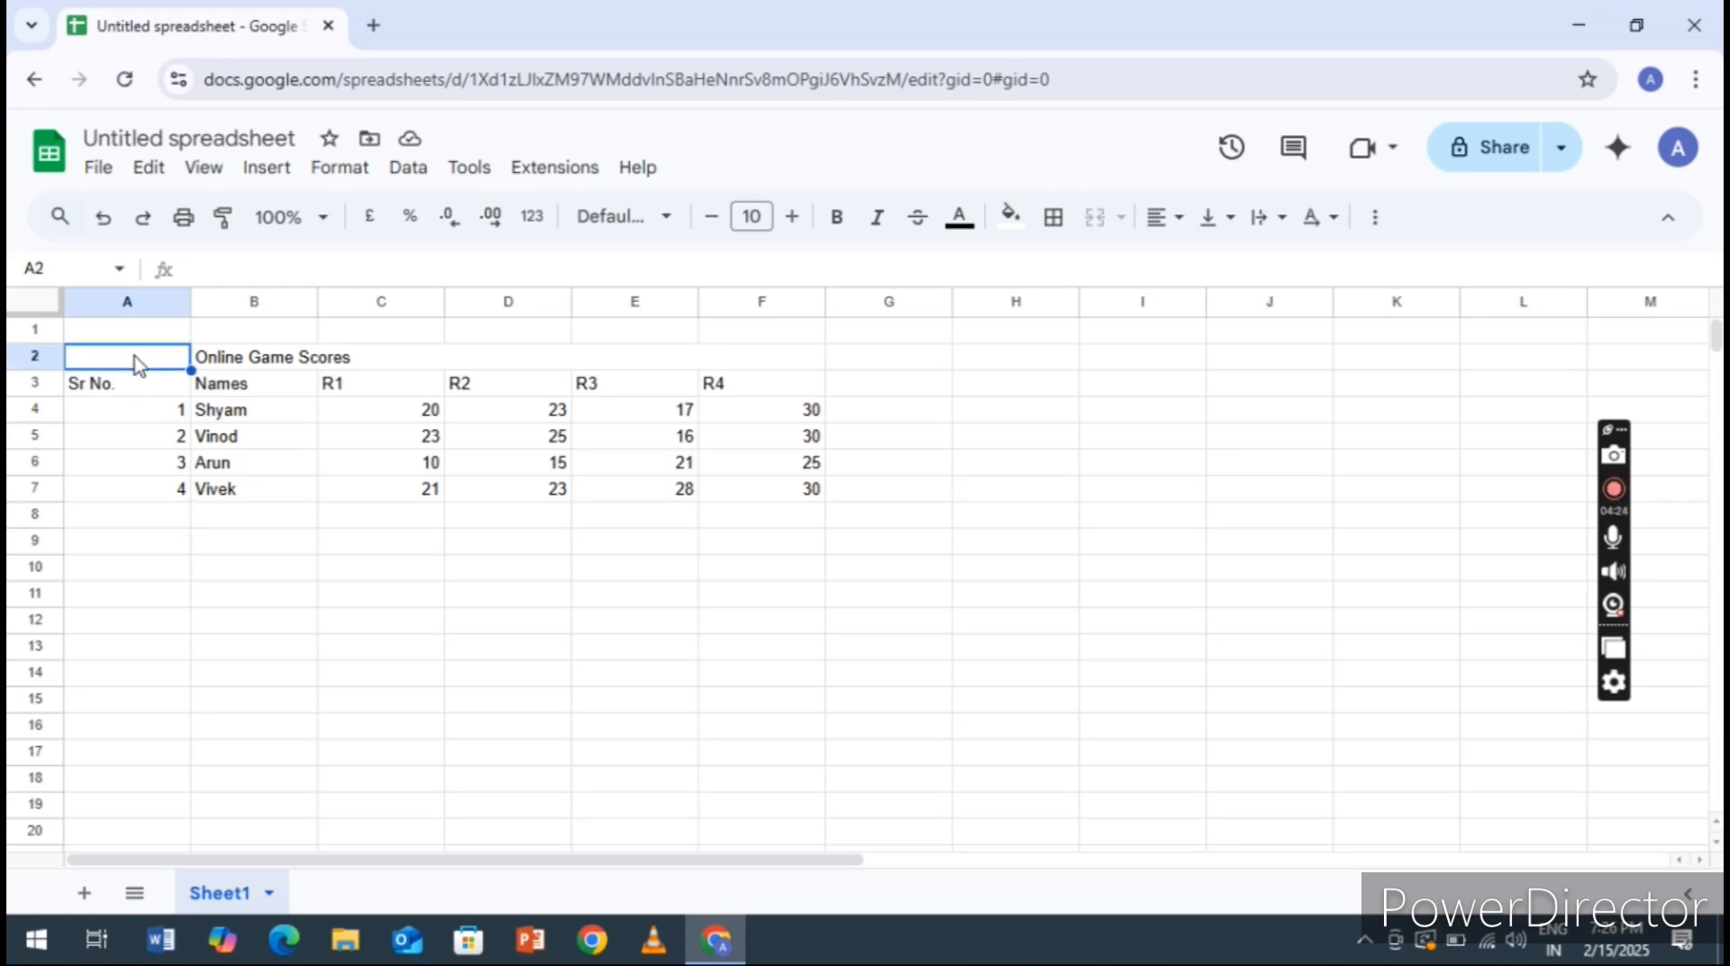
key(shift+Right)
key(shift+Right)
key(shift+Right)
key(shift+Right)
key(shift+Right)
key(shift+Right)
key(shift+Right)
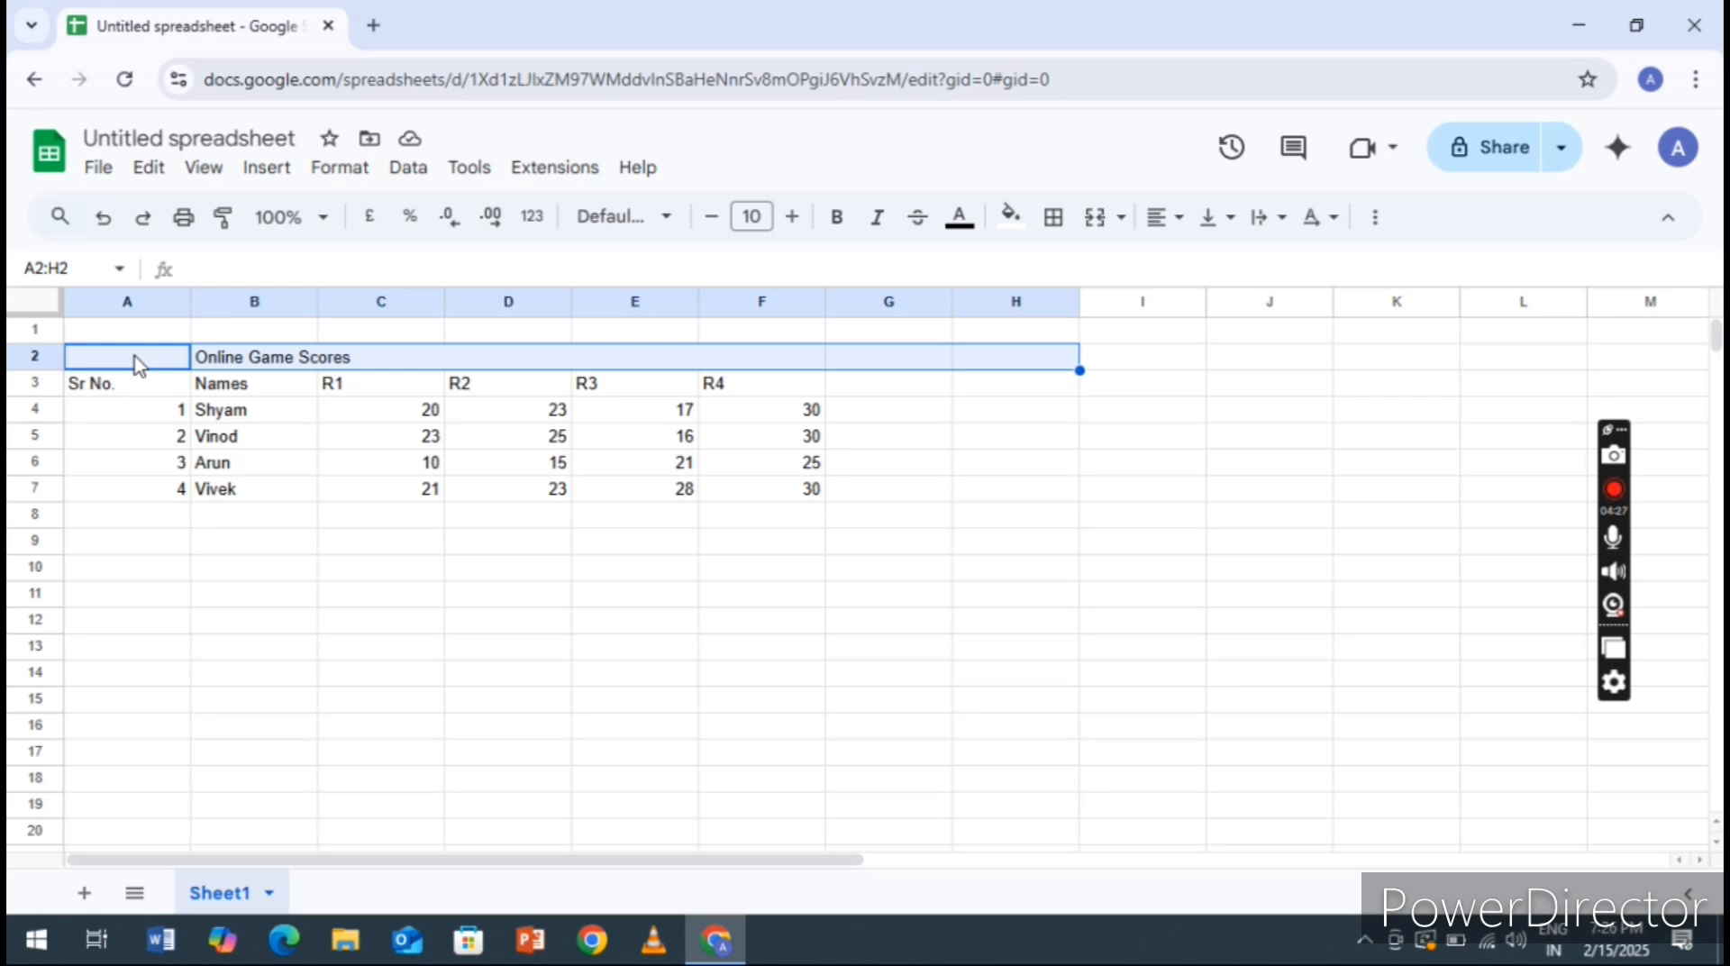
key(shift+Right)
key(shift+Right)
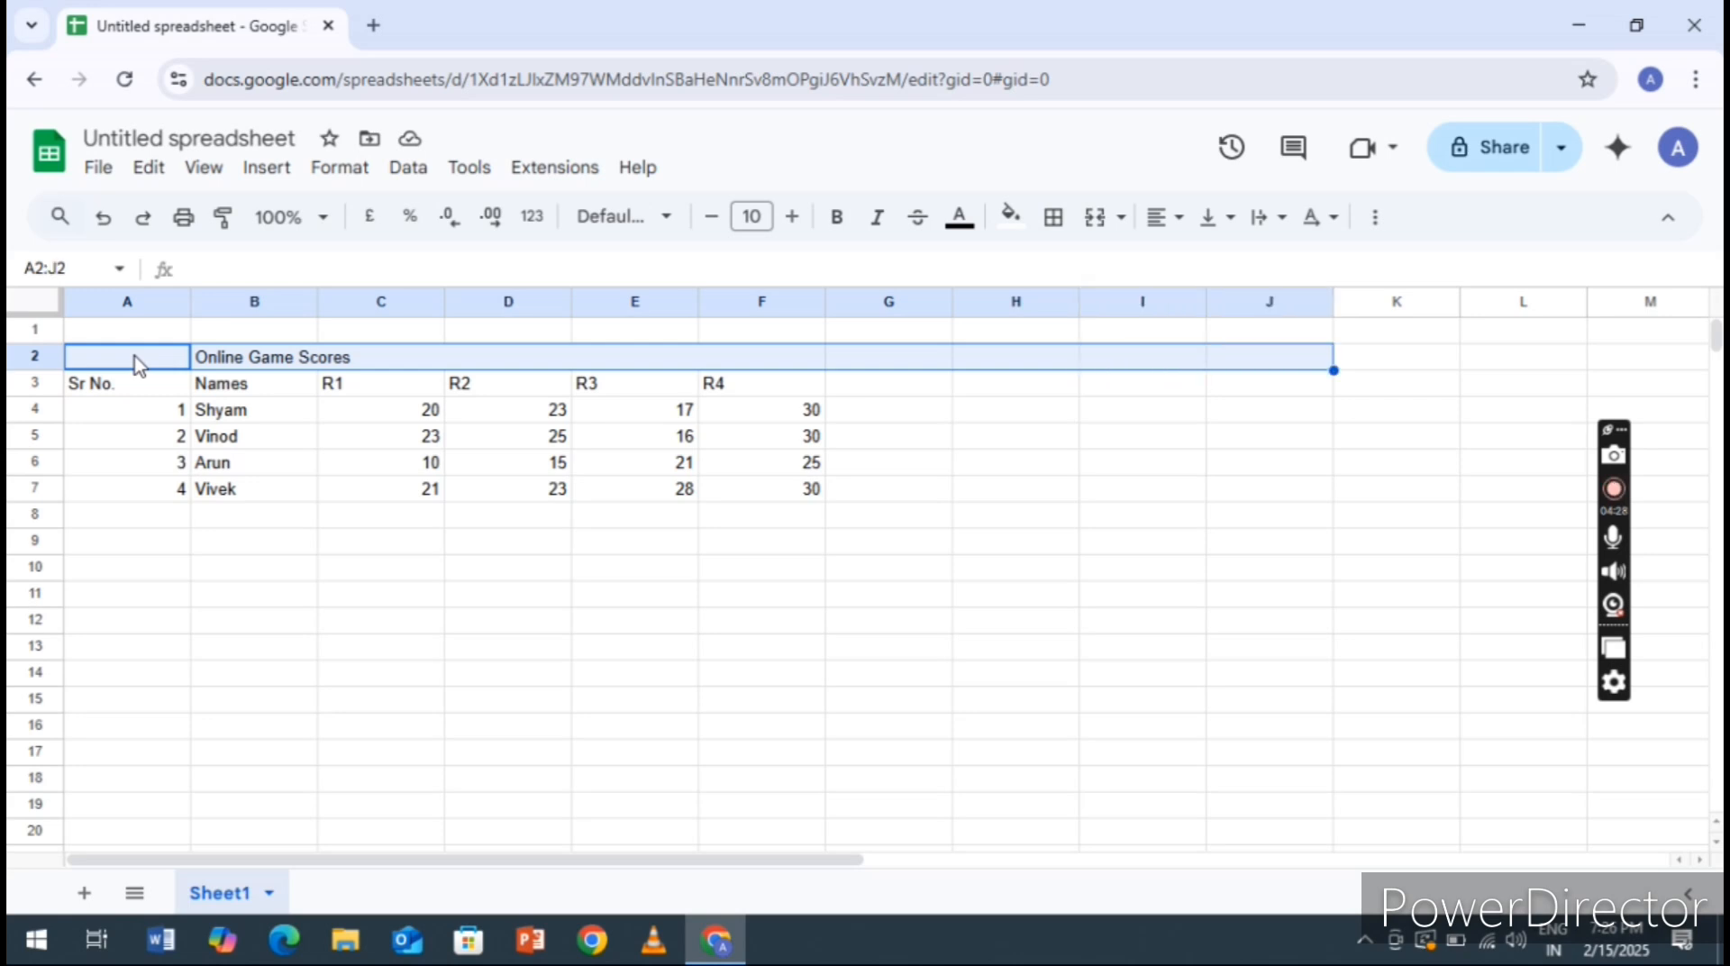
key(shift+Right)
key(shift+Down)
key(shift+Down)
key(shift+Down)
key(shift+Down)
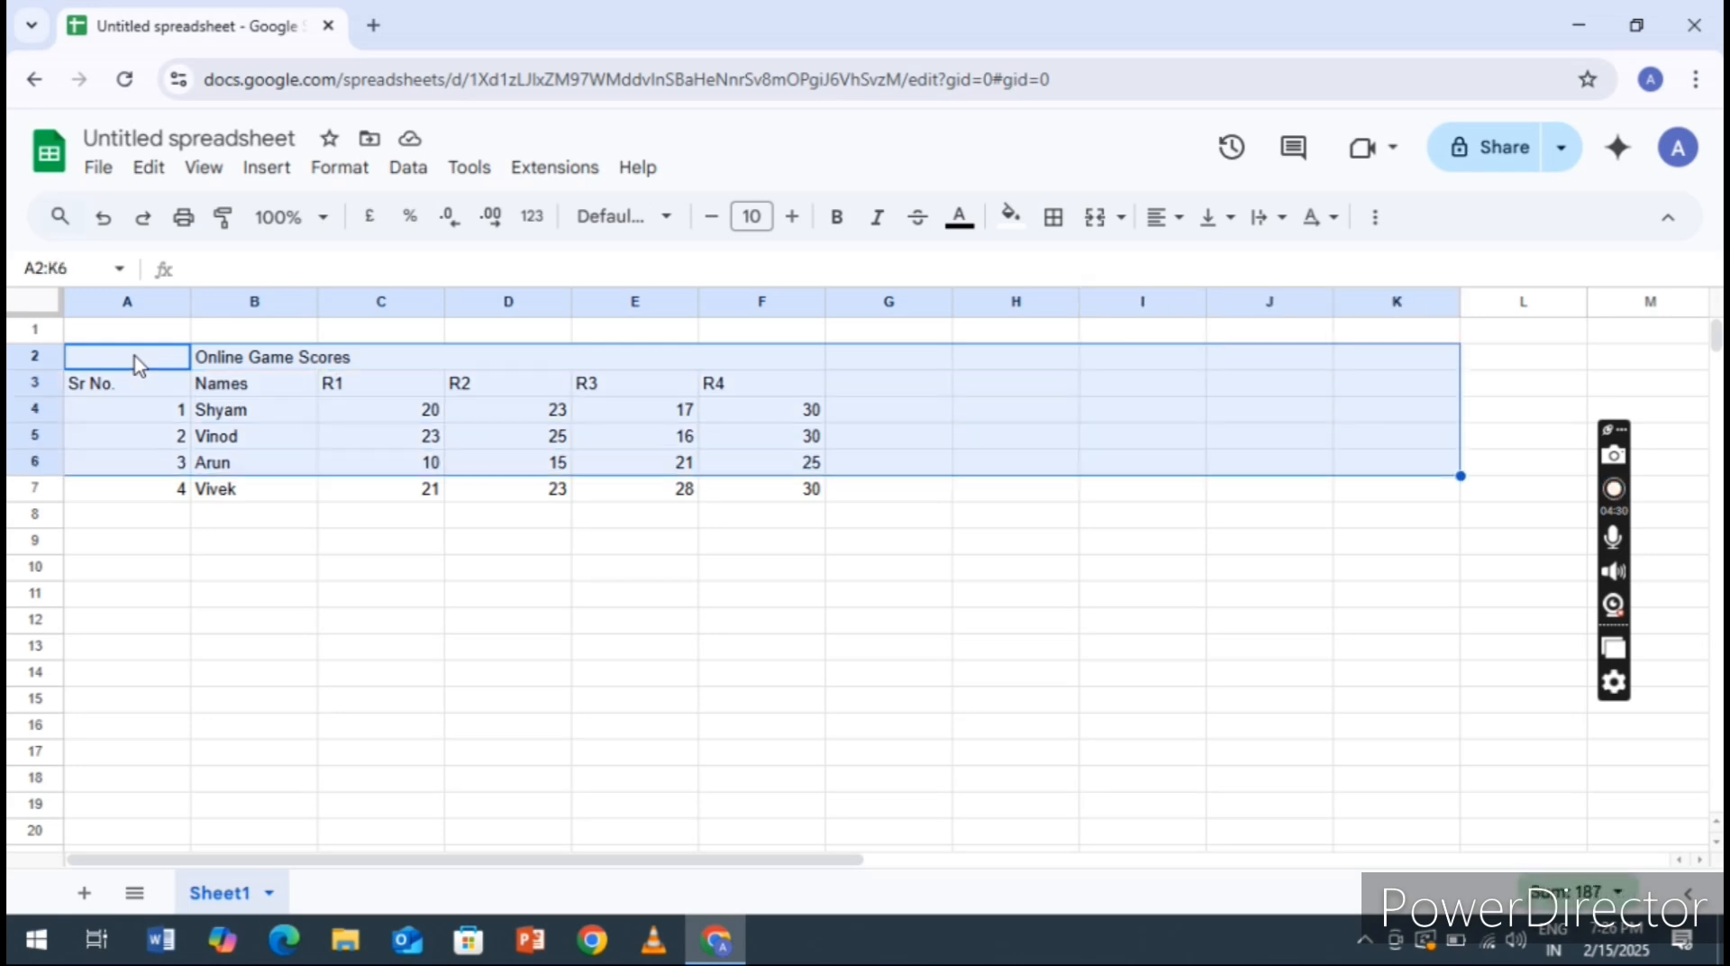
key(shift+Down)
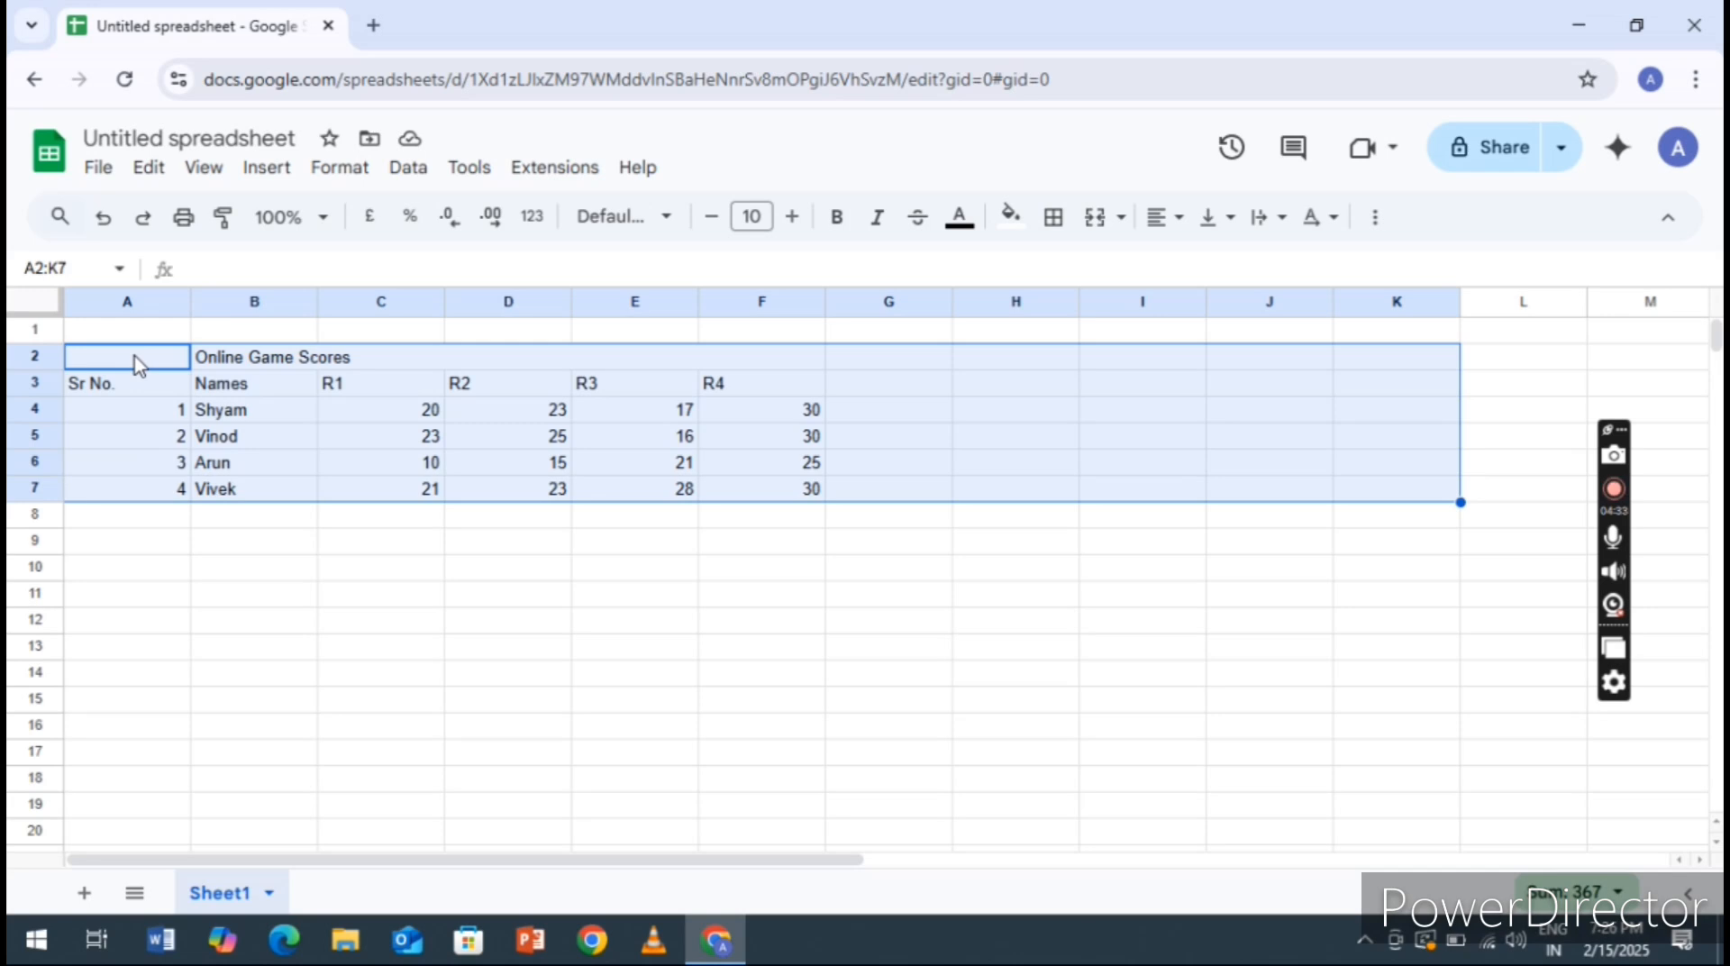
click(1056, 220)
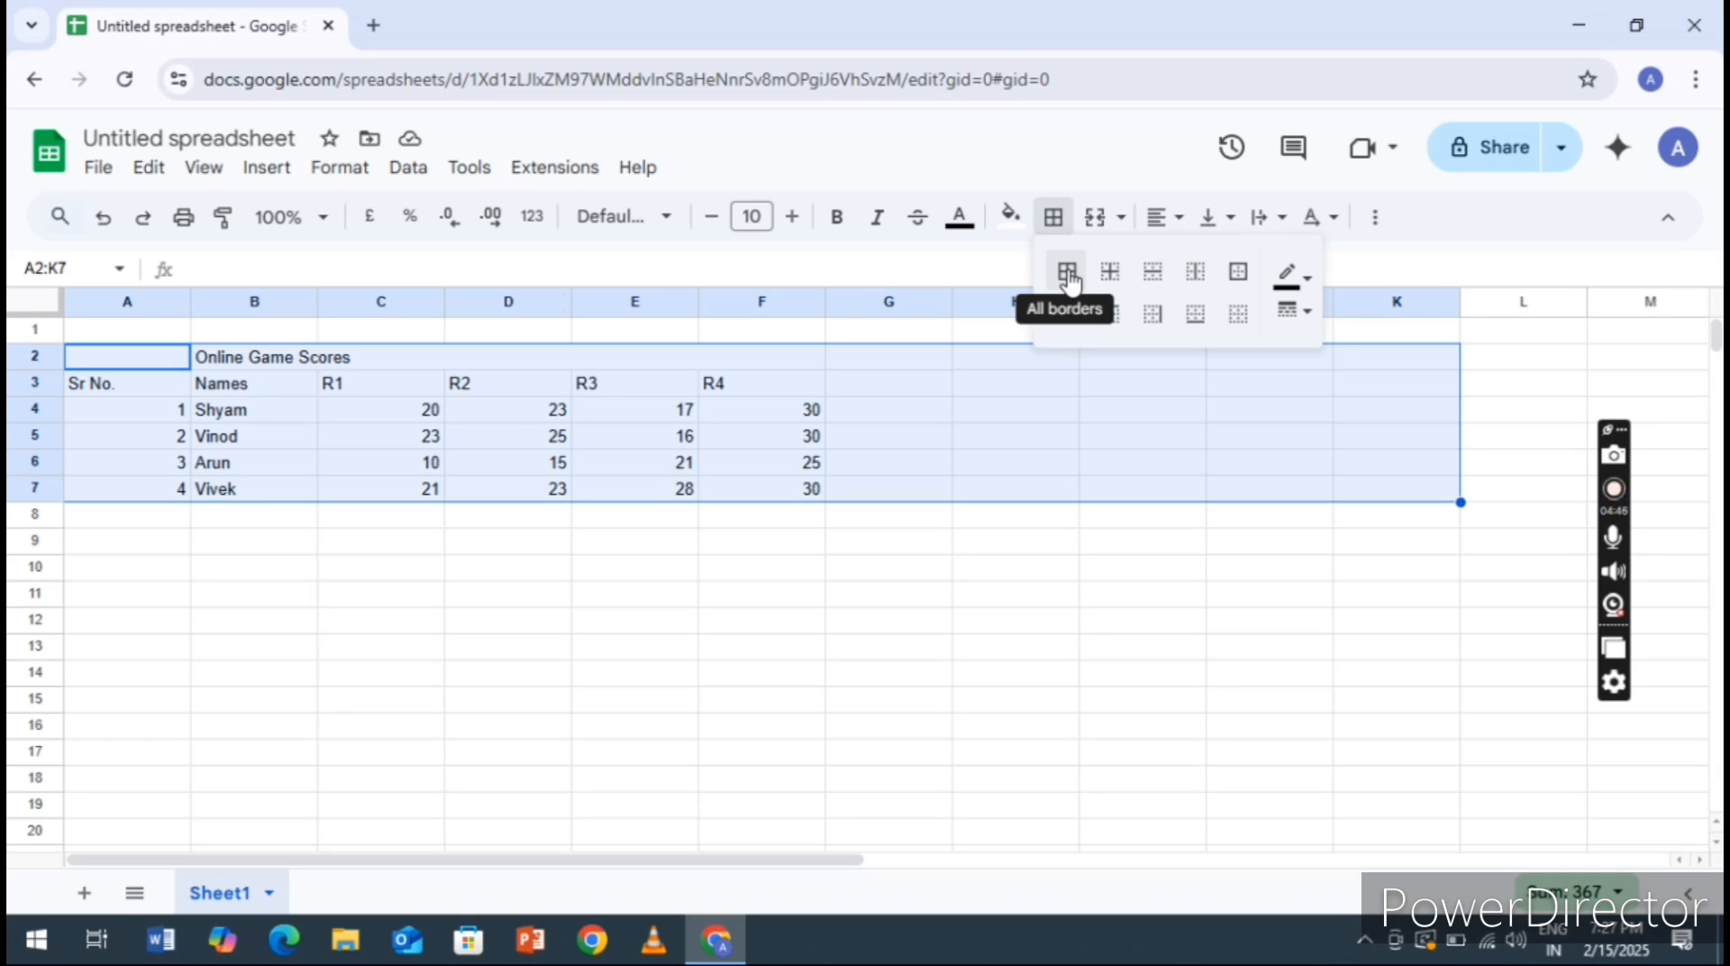
click(1068, 275)
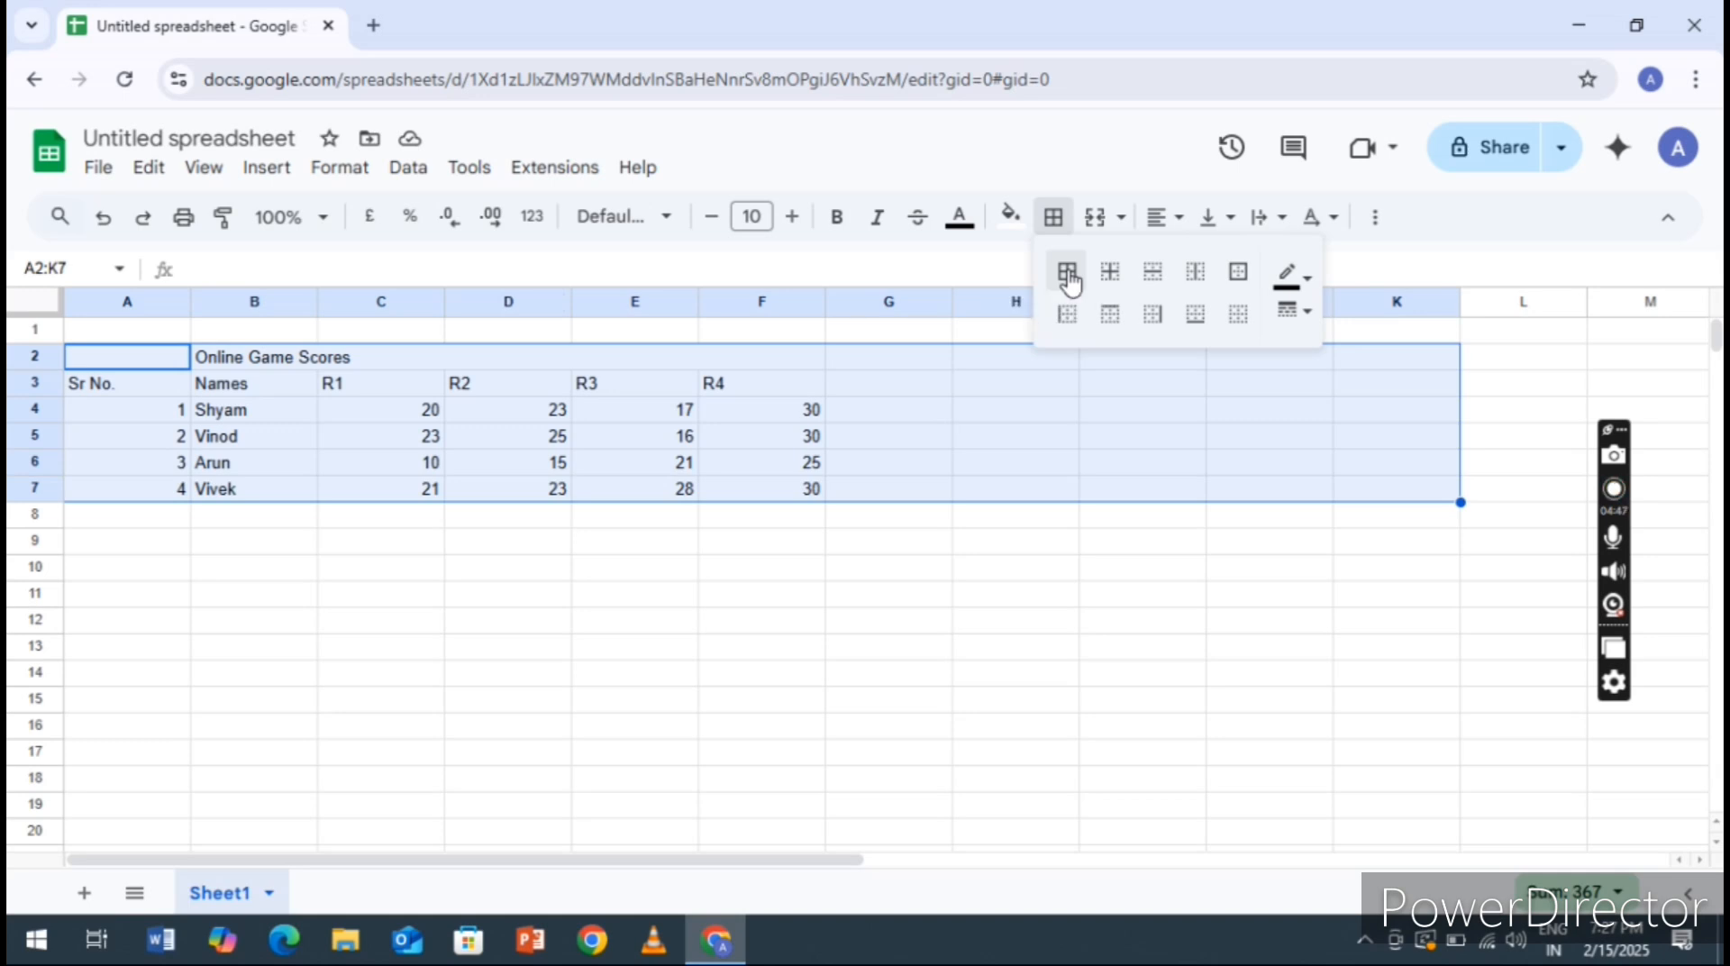
Add the column headings Total in G3 and Maximum in H3, following the R4 heading
click(903, 391)
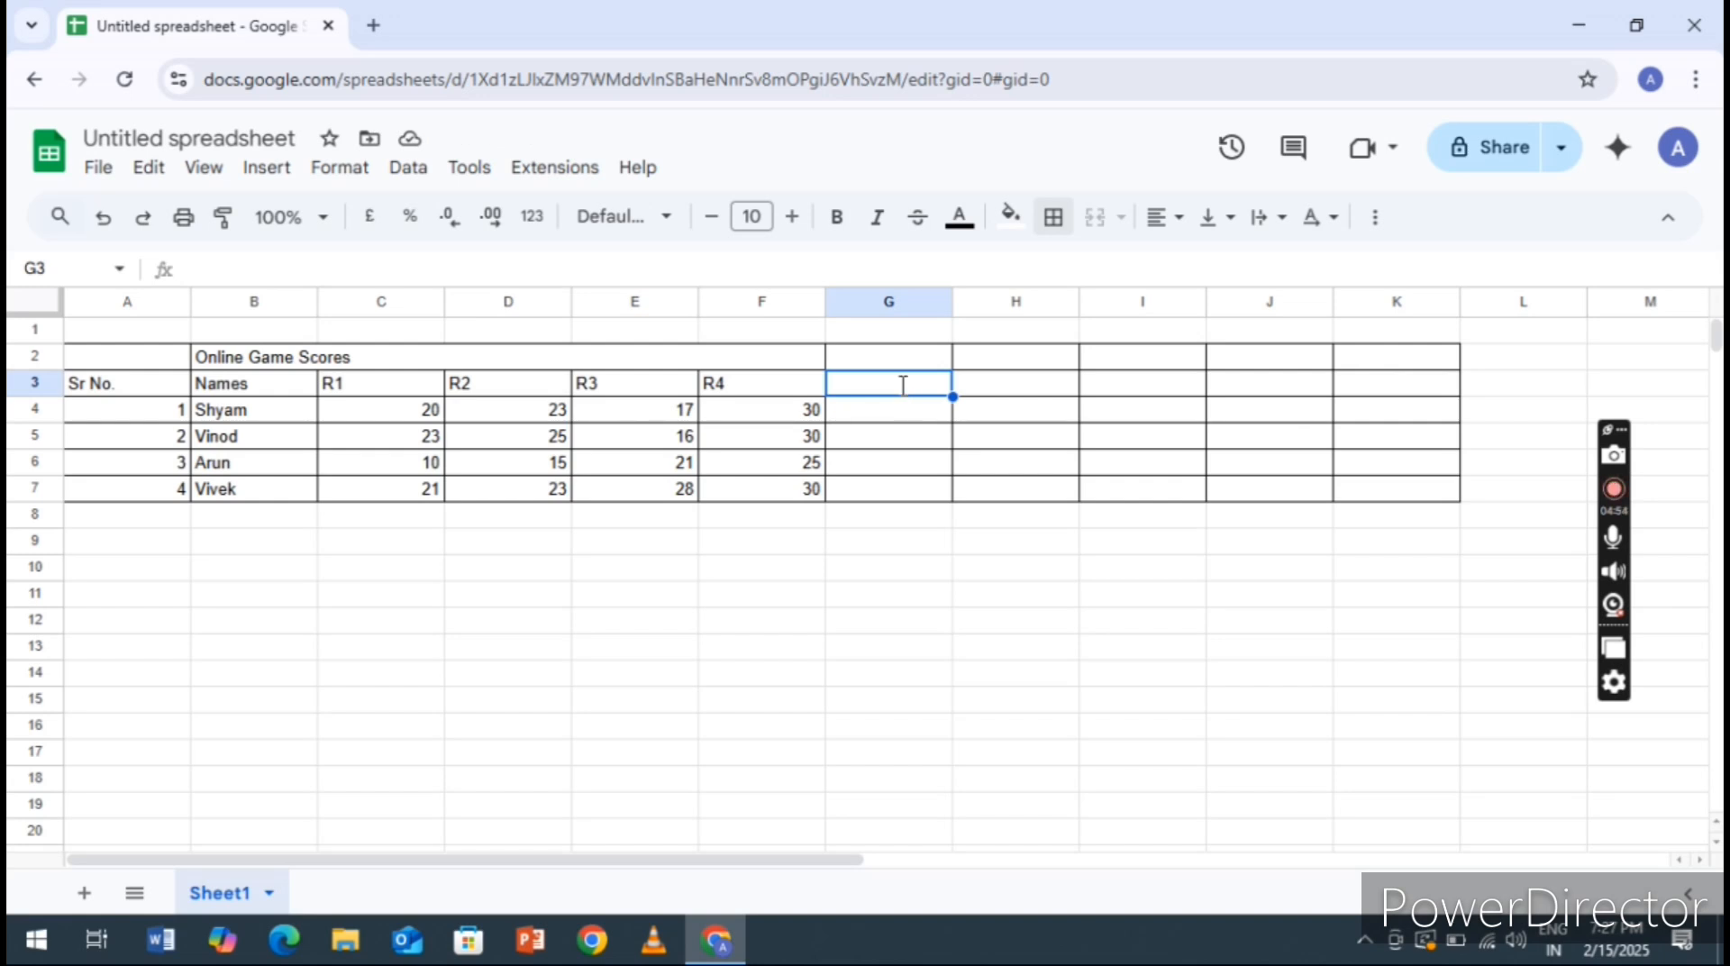
text(Tota)
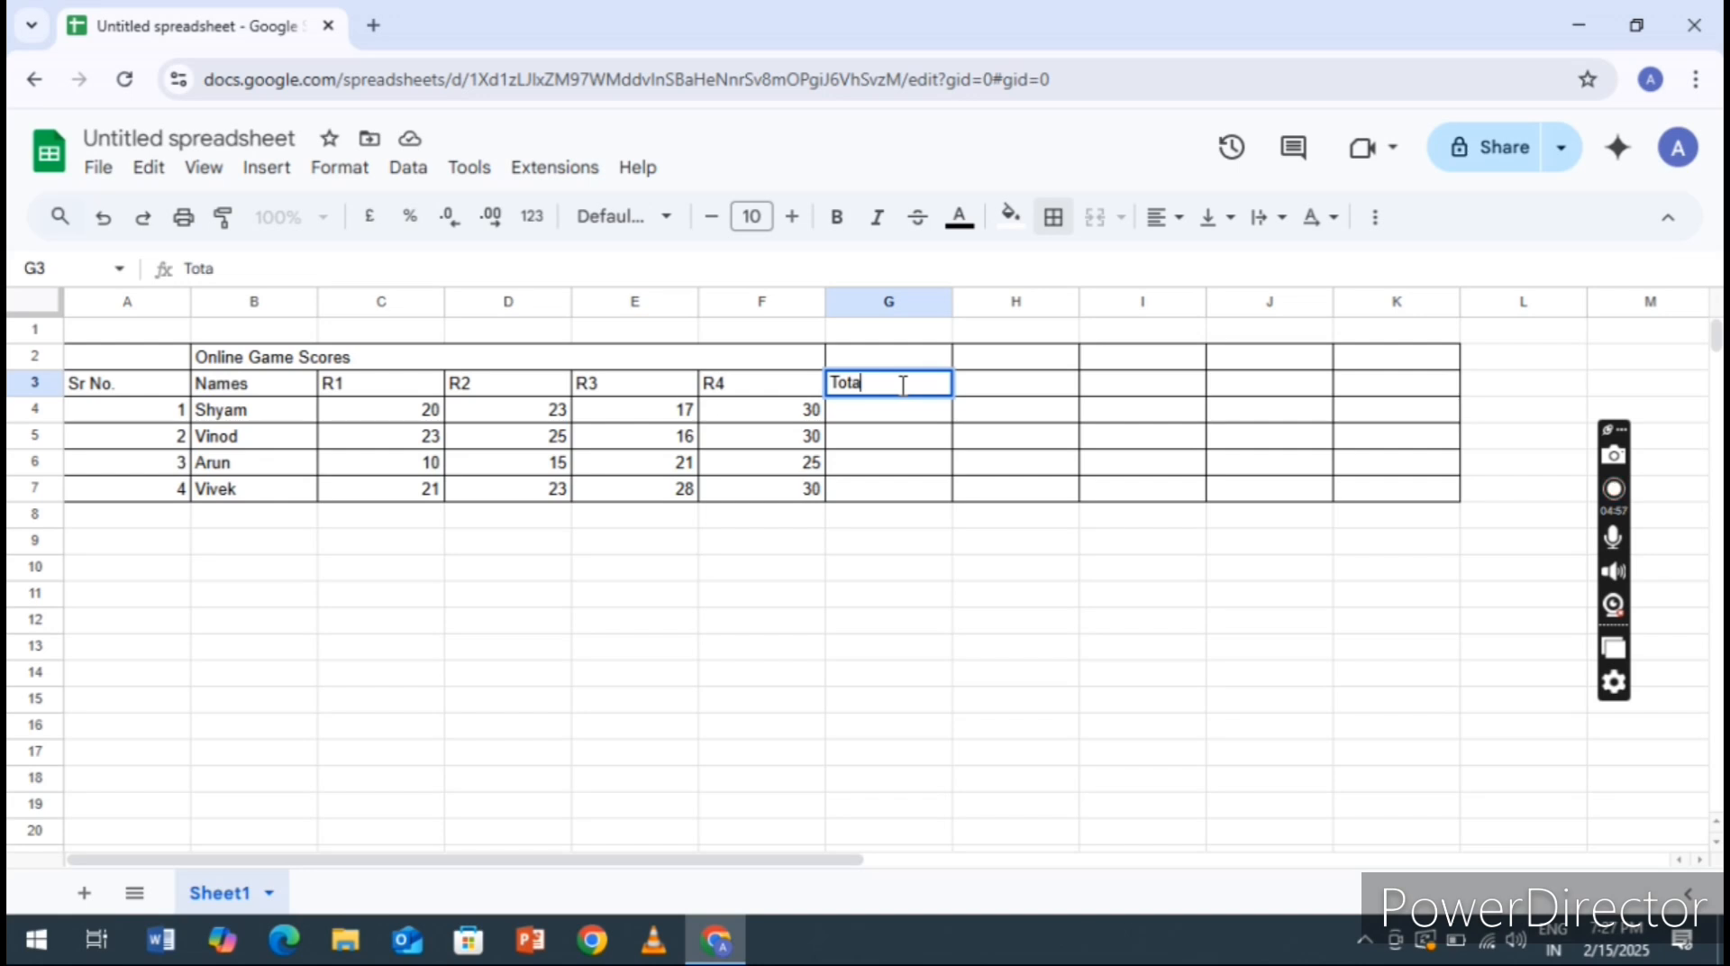
text(l)
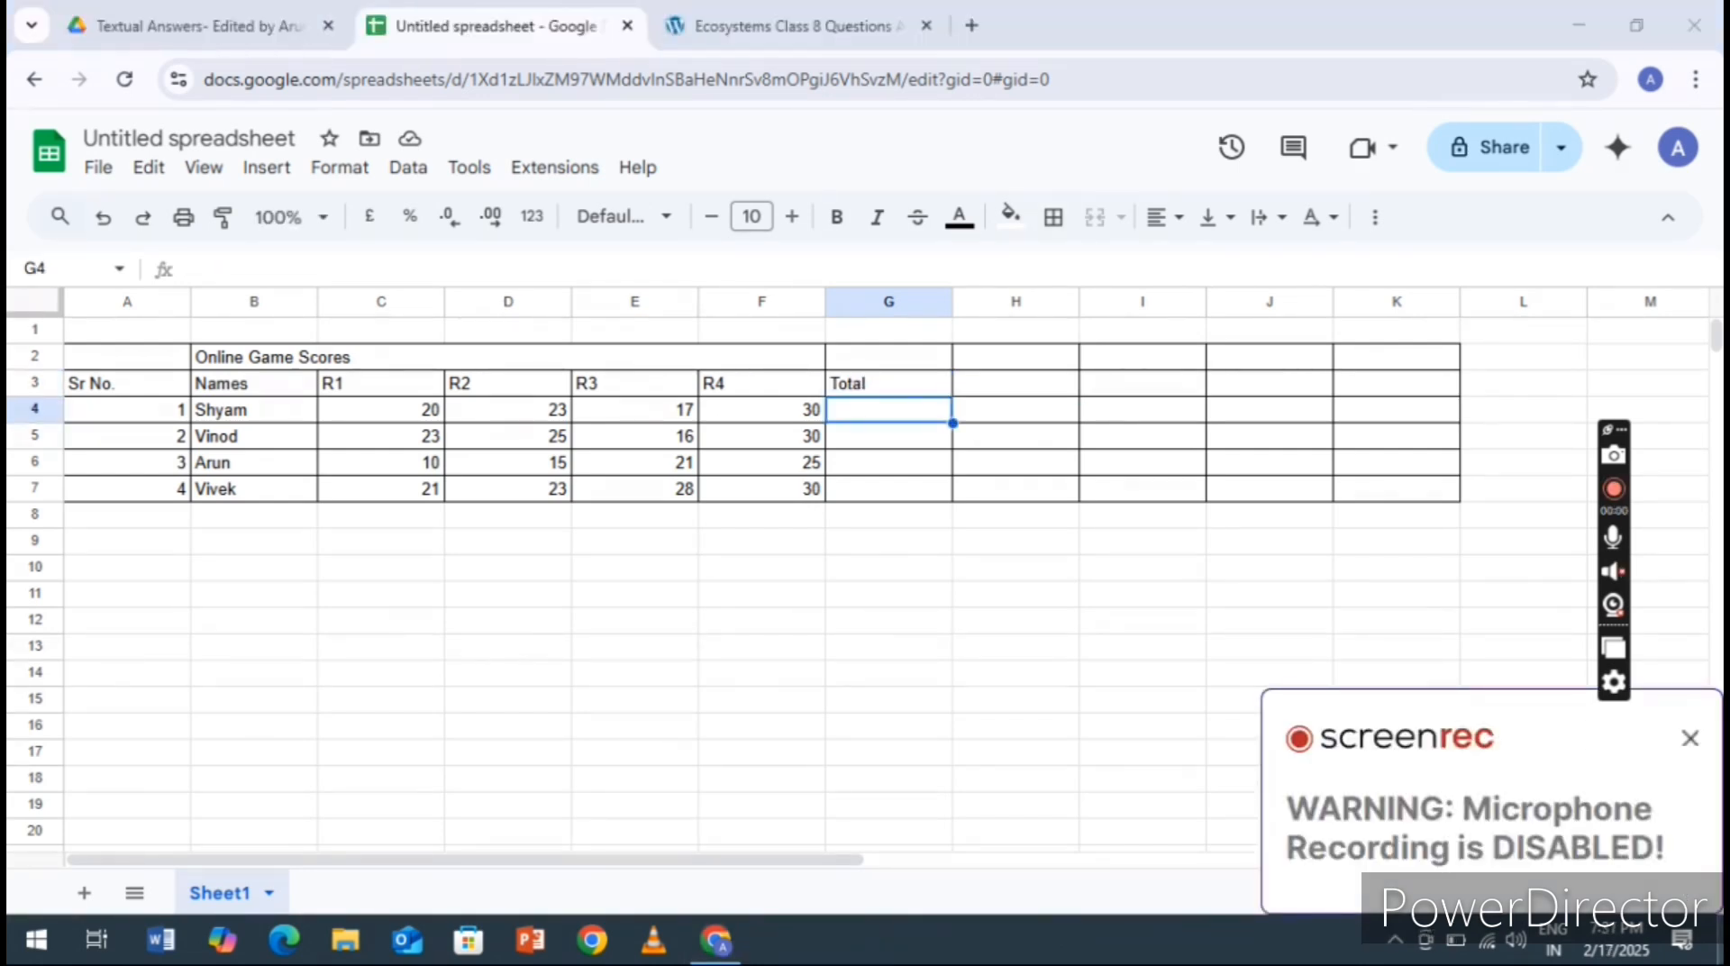
click(1014, 390)
text(M)
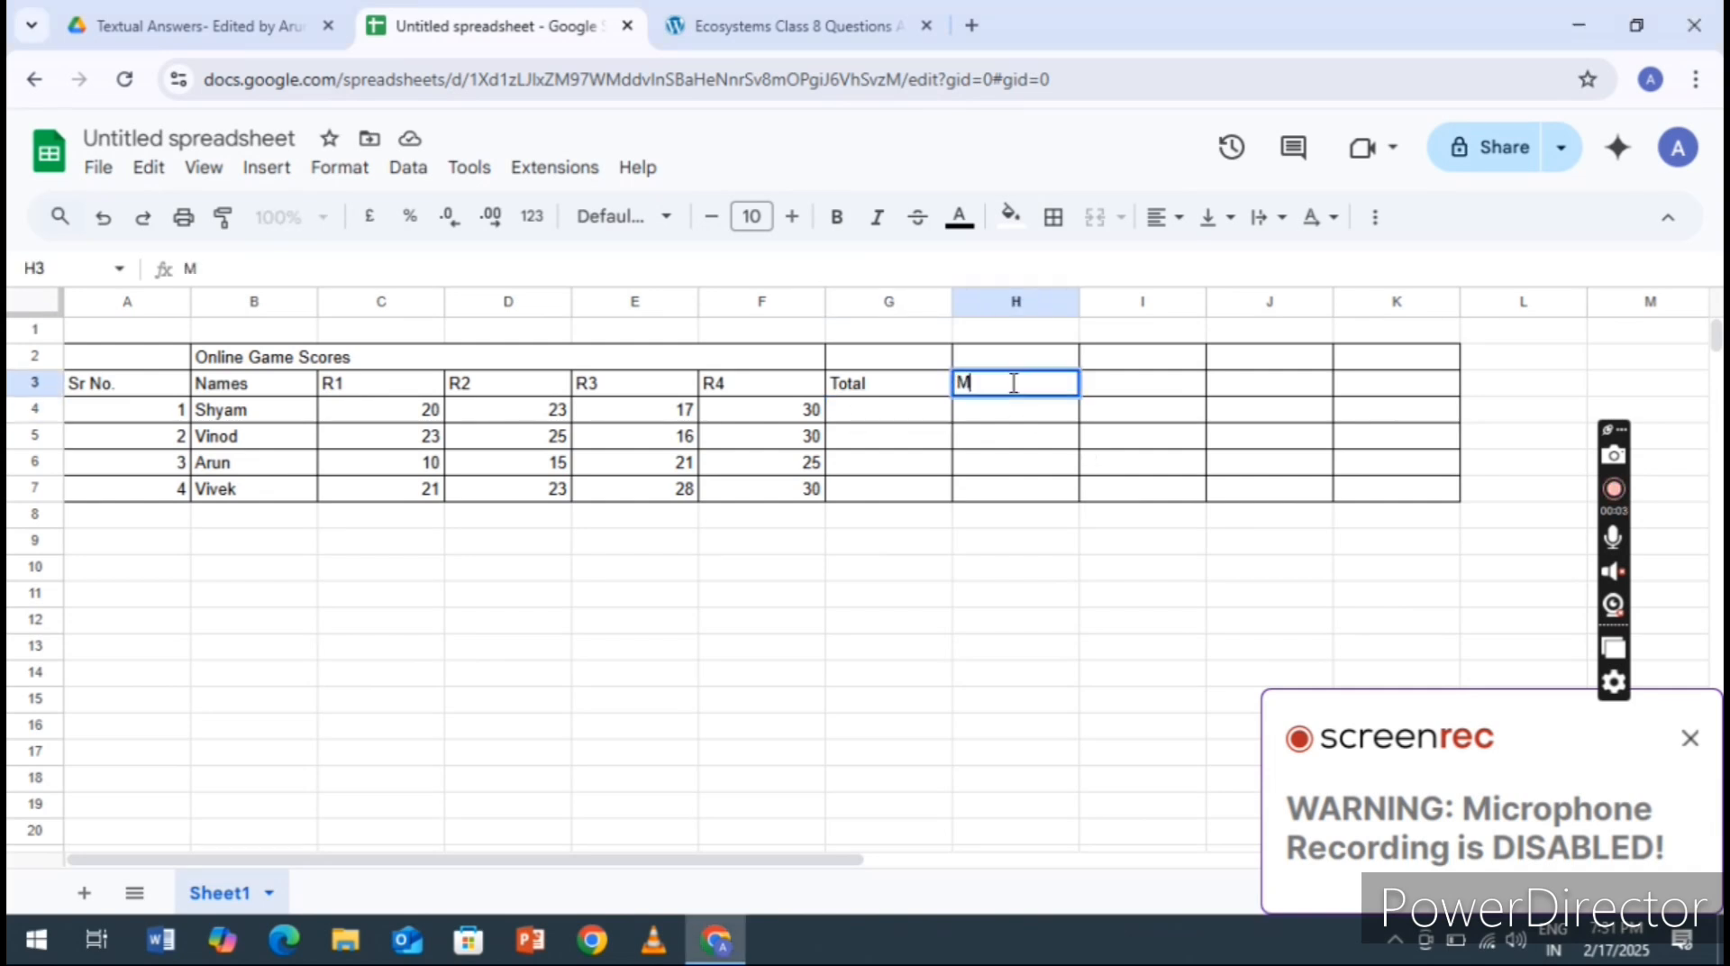
text(aximum)
key(Tab)
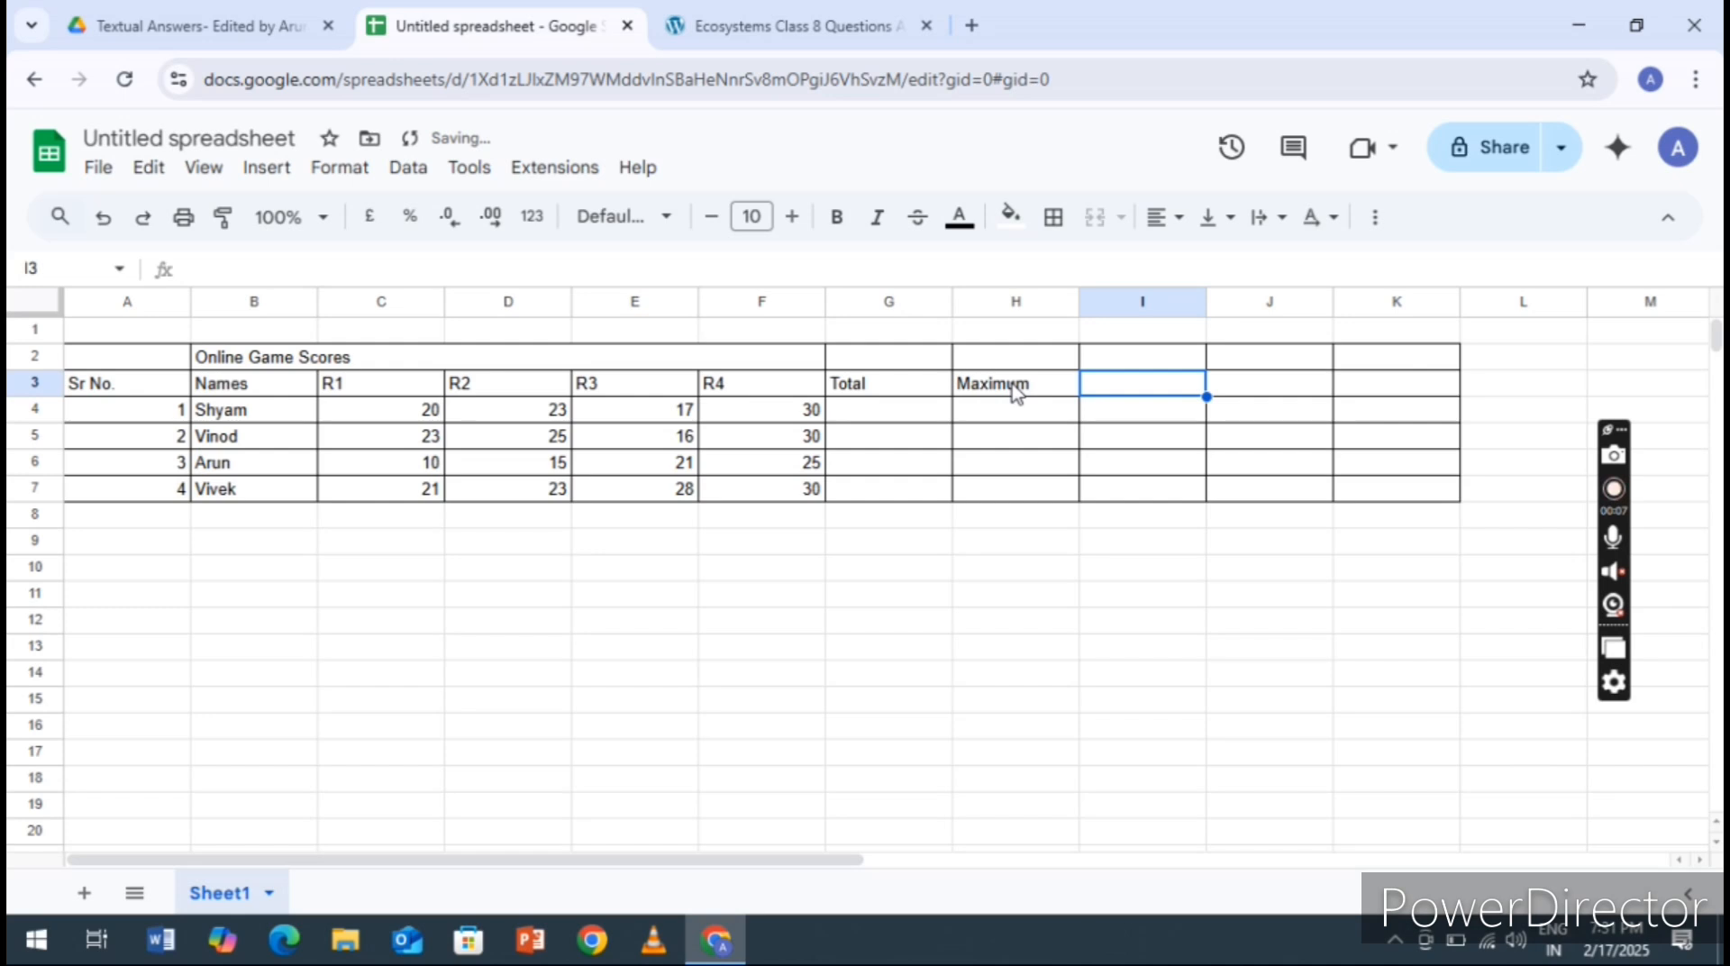
Add the column headings Minimum, Average and Count in cells I3 to K3
text(Minim)
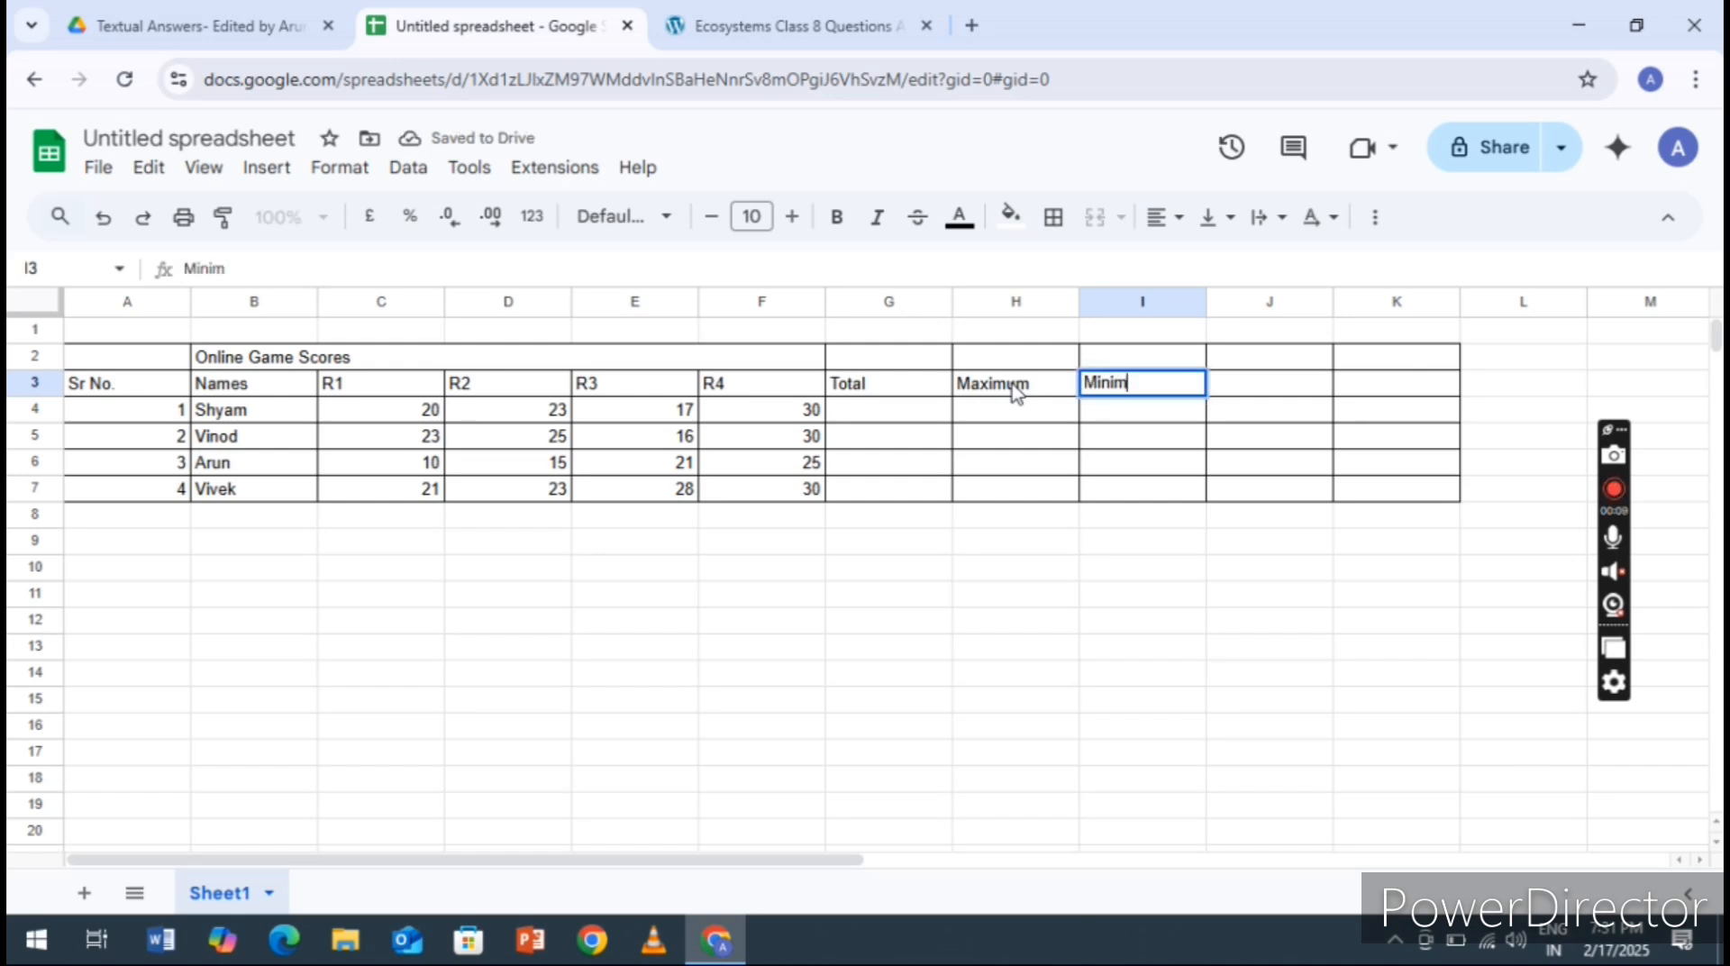
text(um)
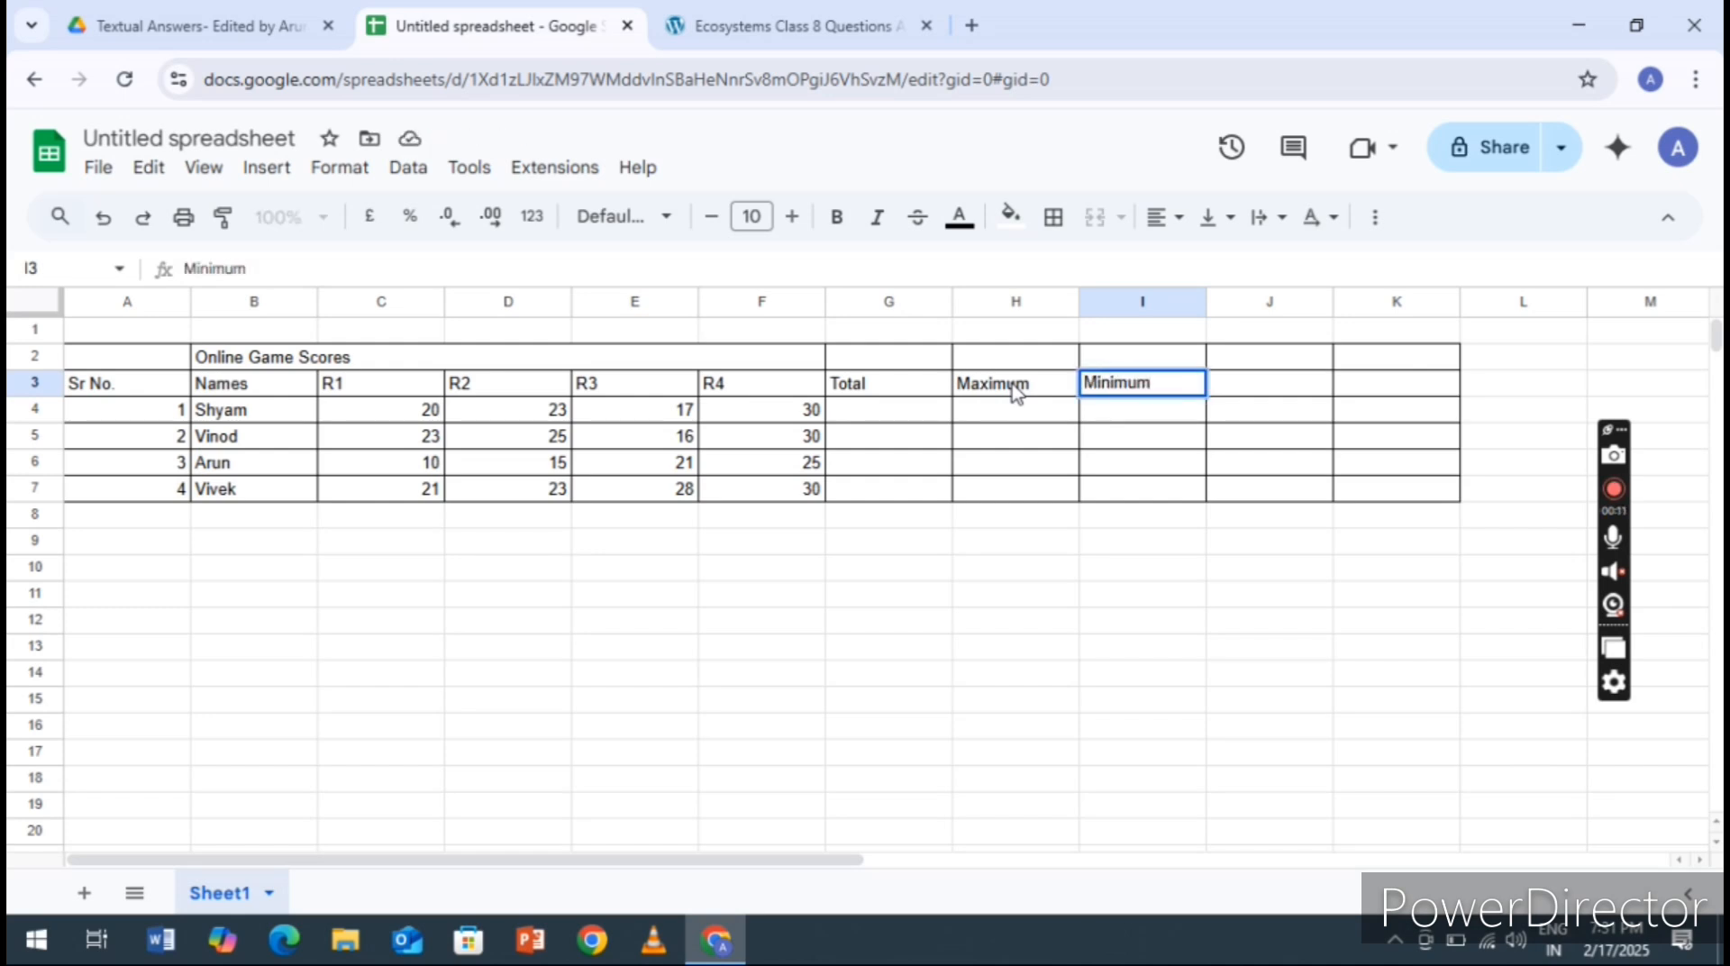
key(Tab)
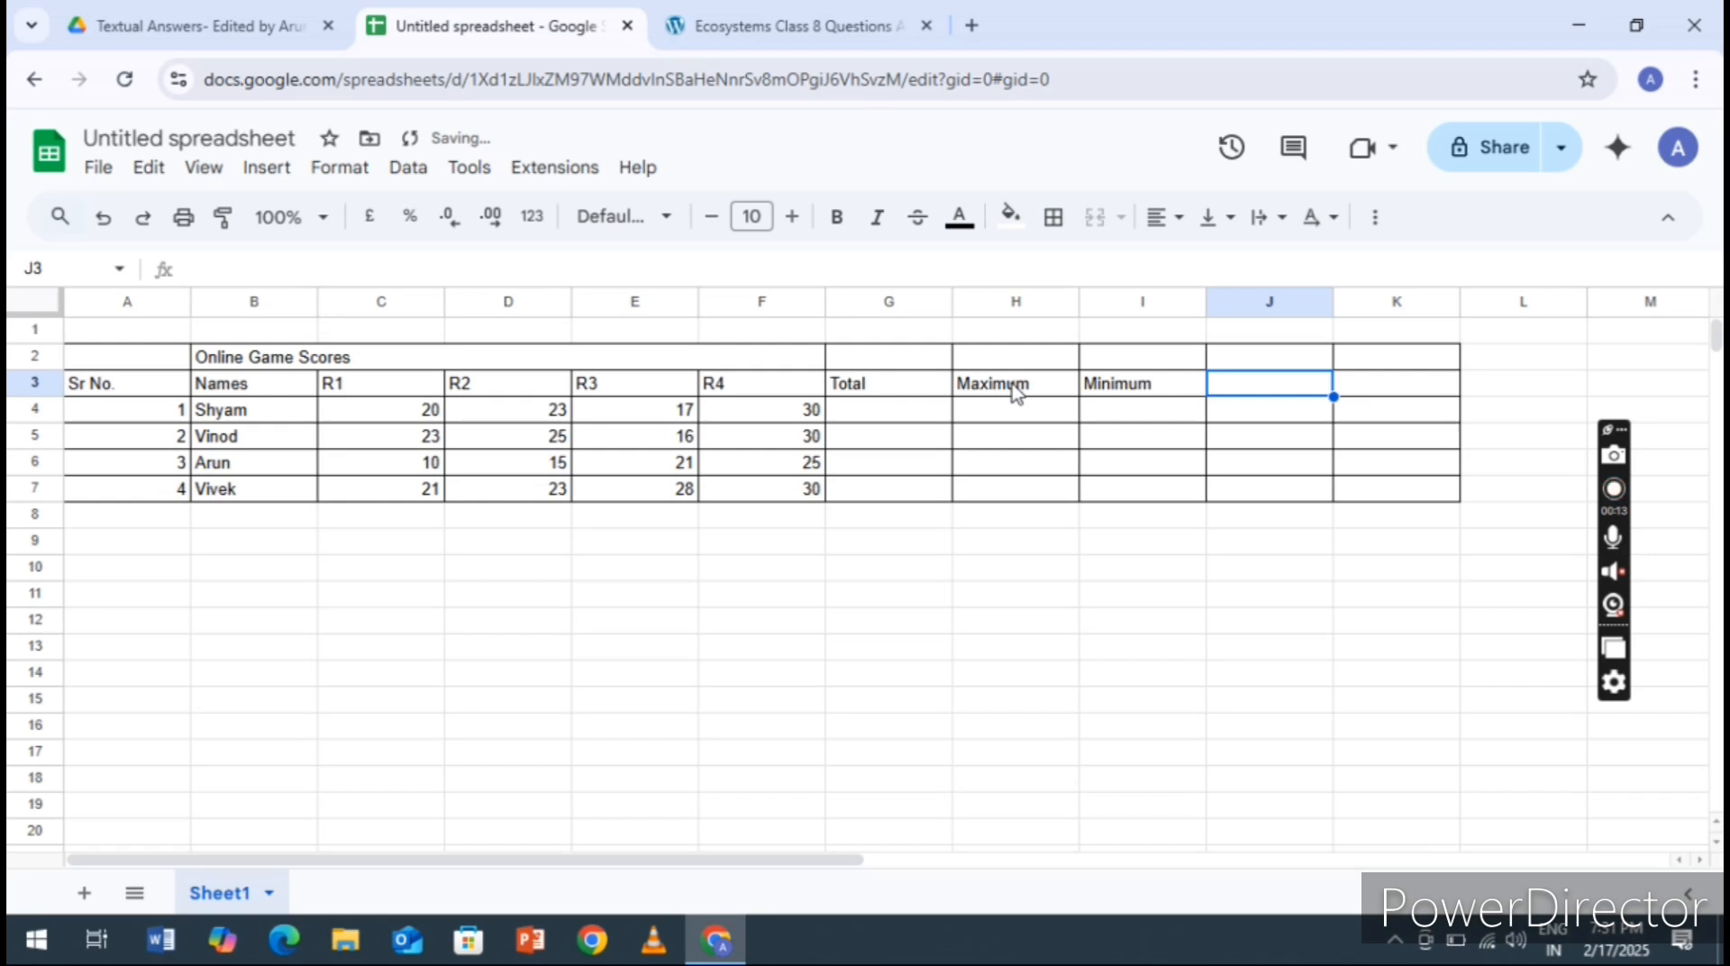
text(Average)
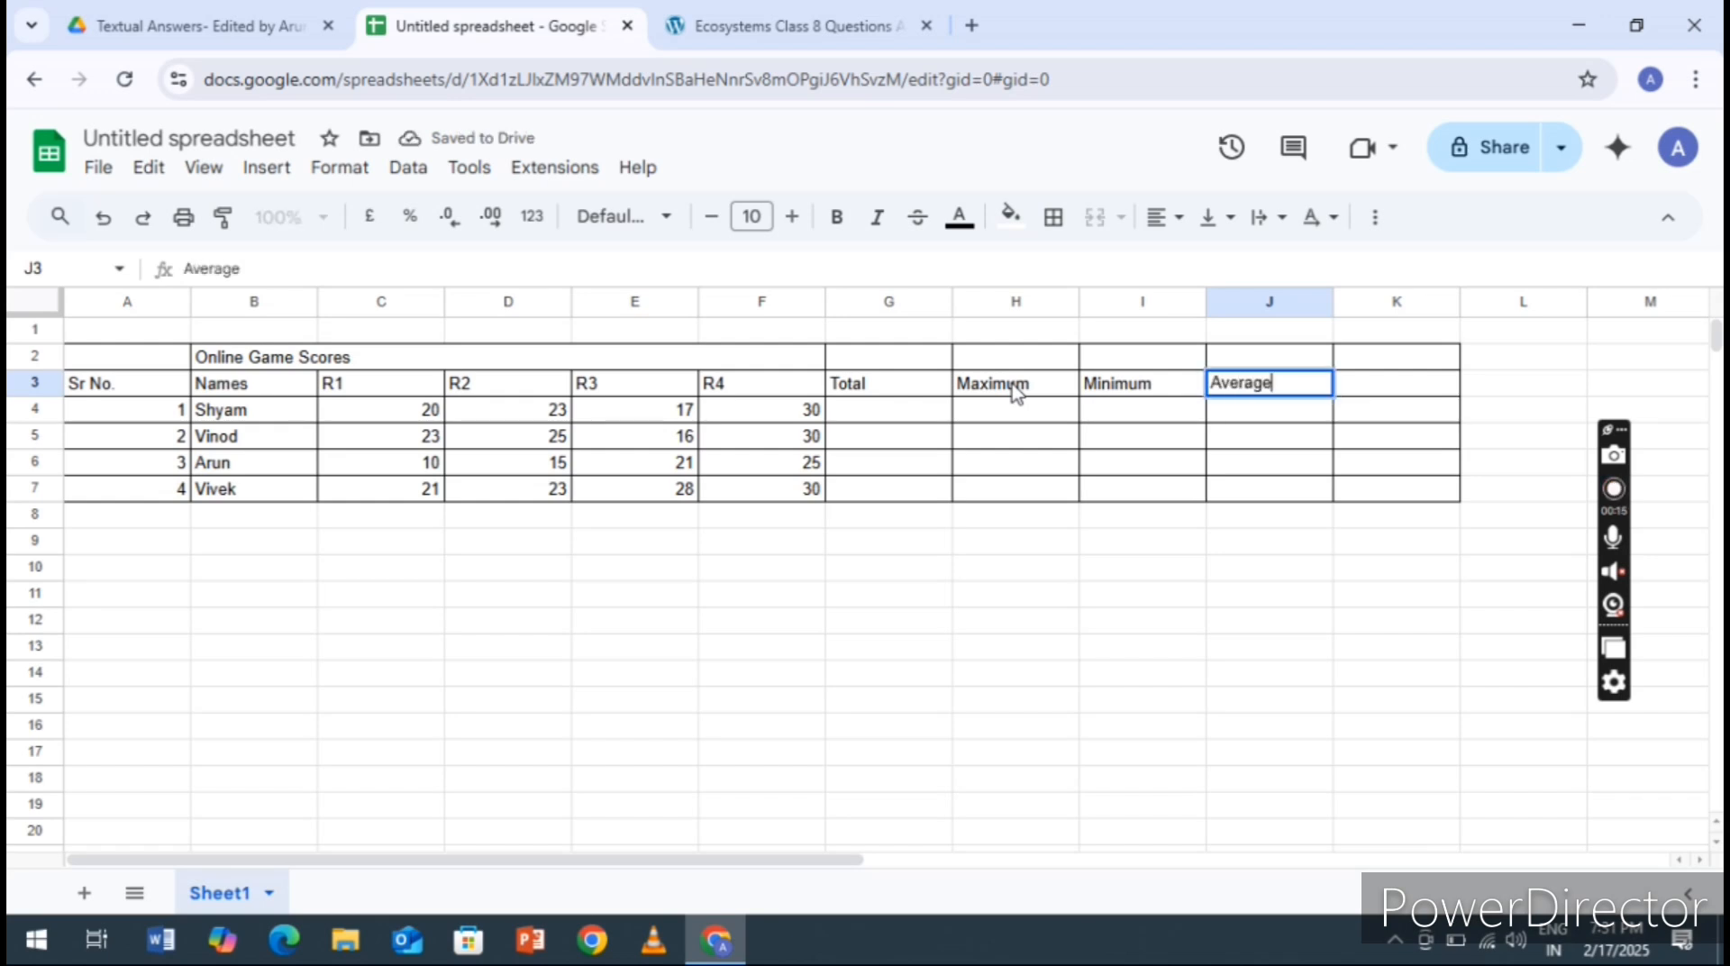
key(Tab)
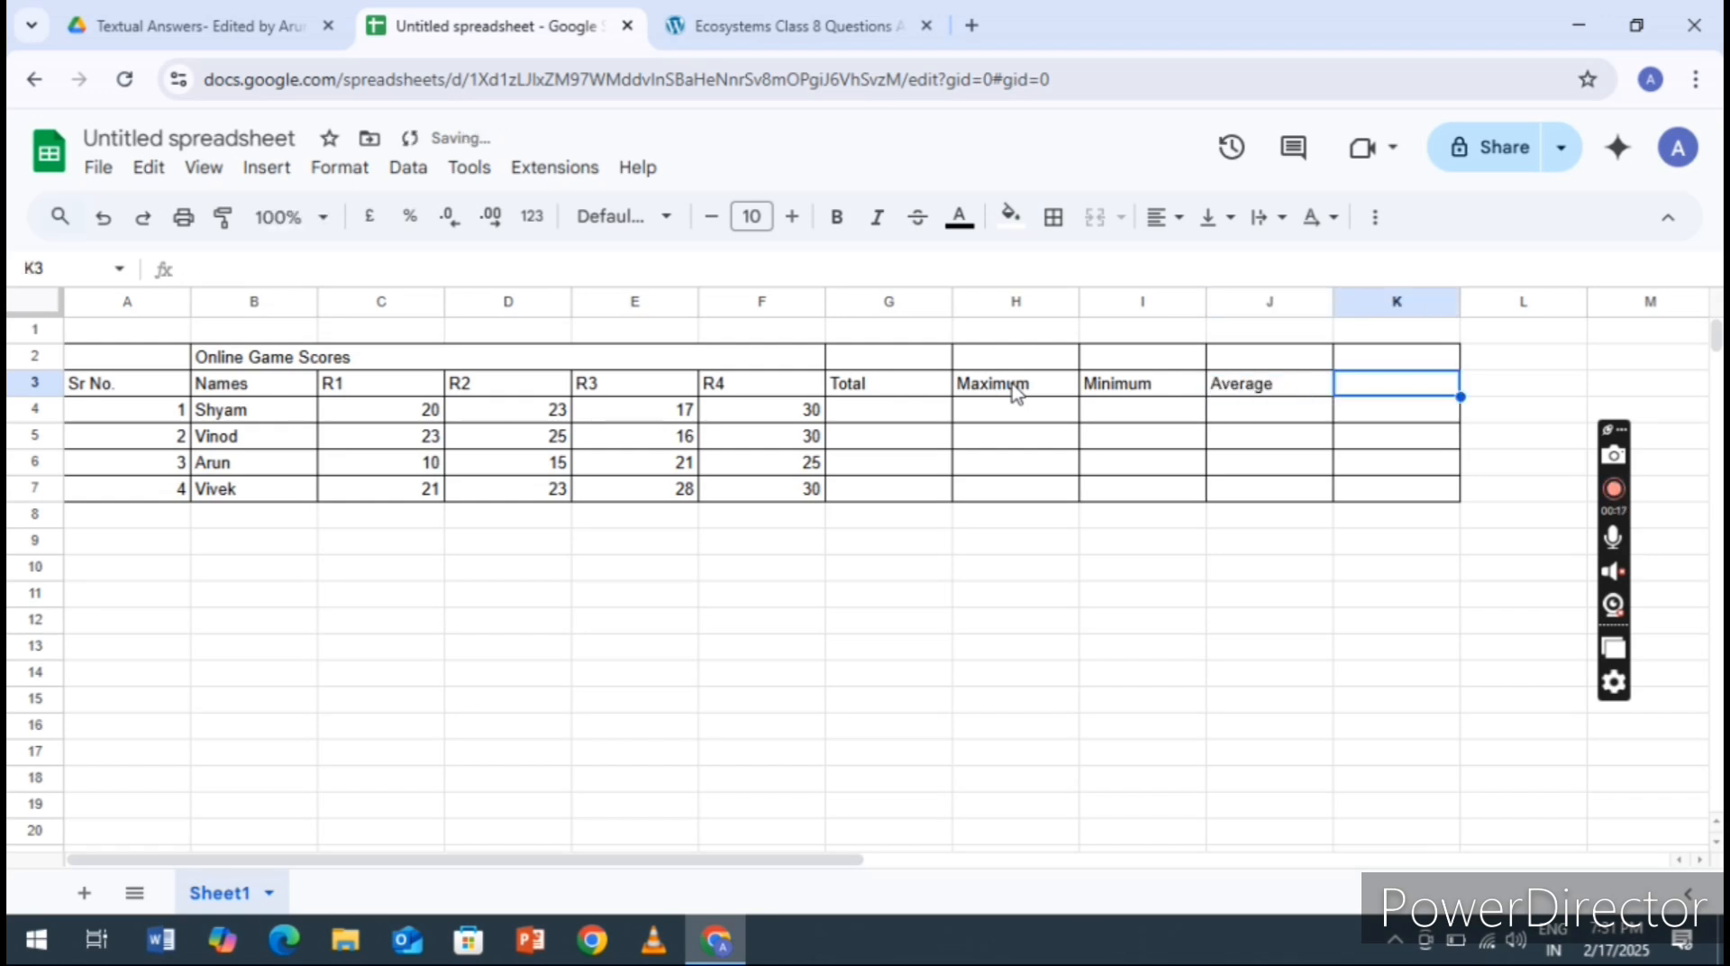
text(Count)
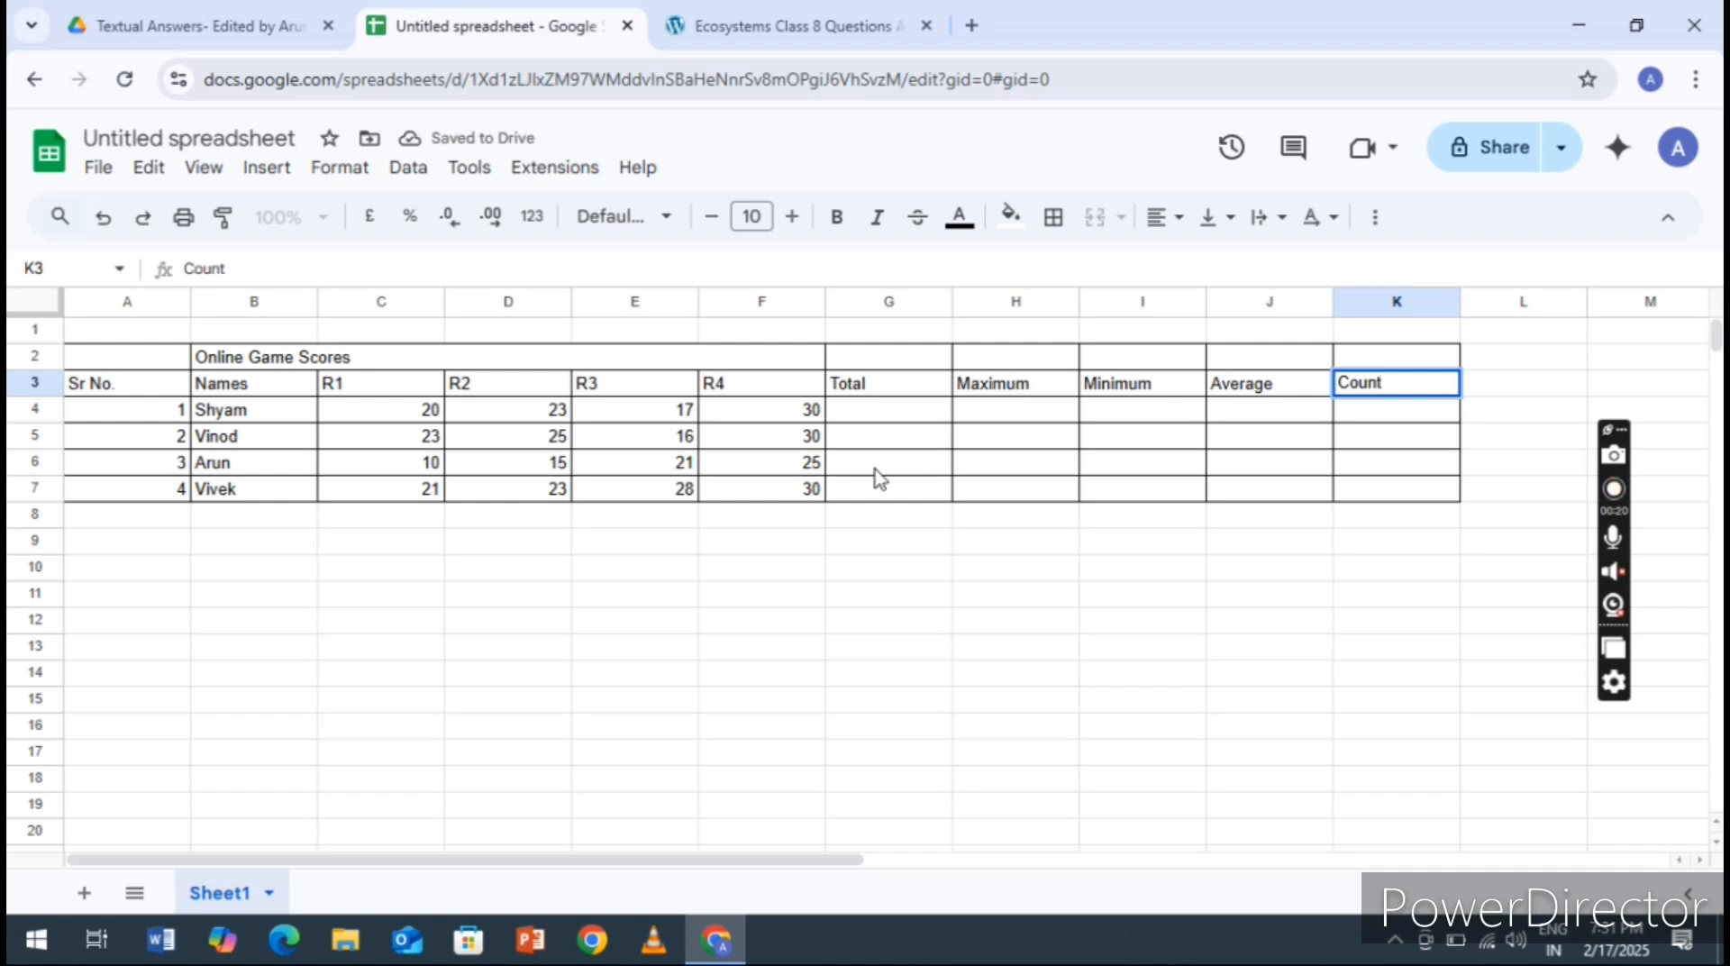
Total the first person's R1 to R4 scores in cell G4 with the formula =SUM(C4:F4)
click(871, 416)
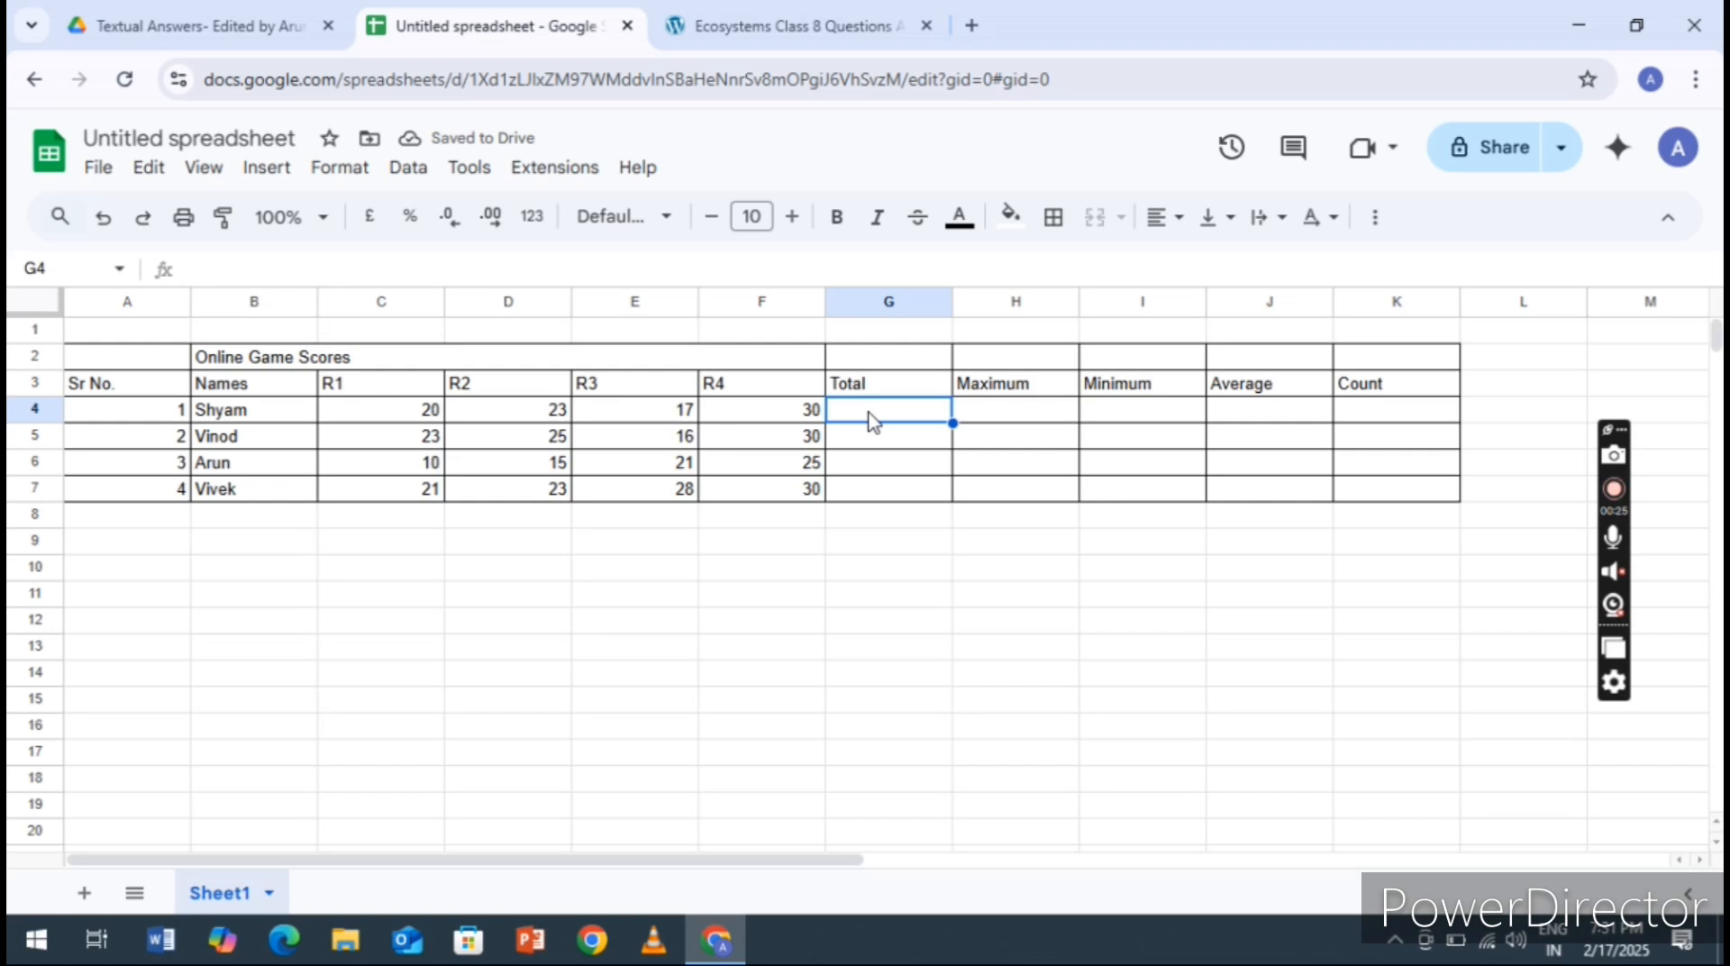
text(=SUM)
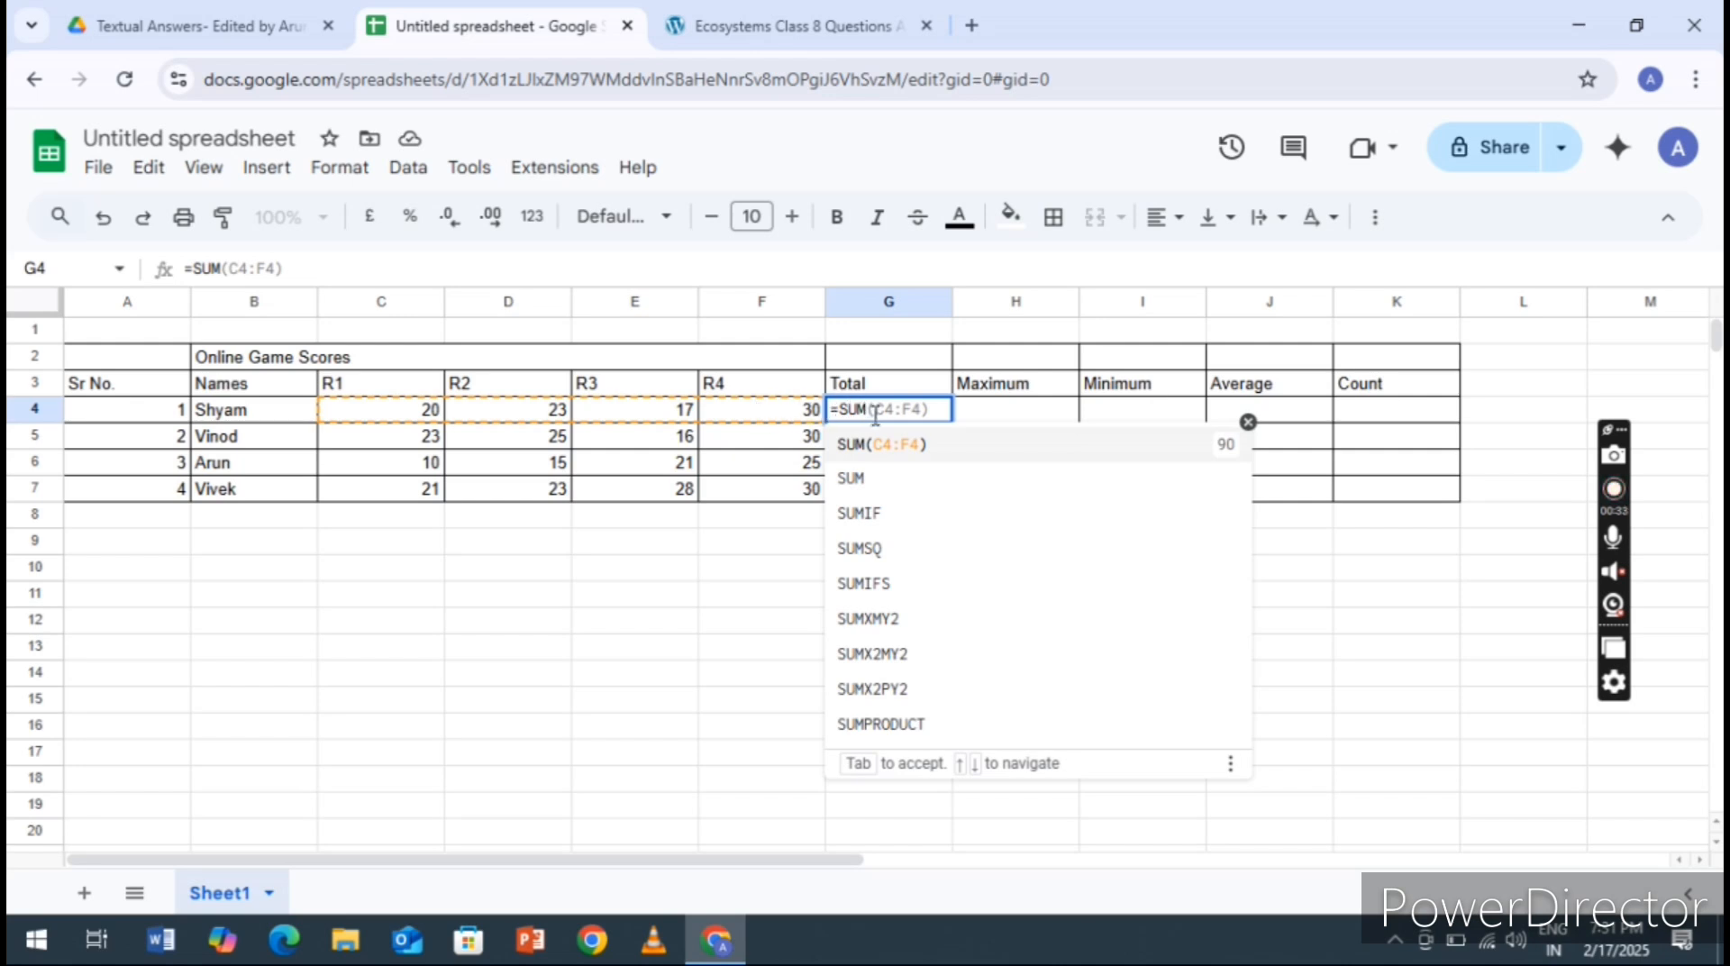
click(921, 454)
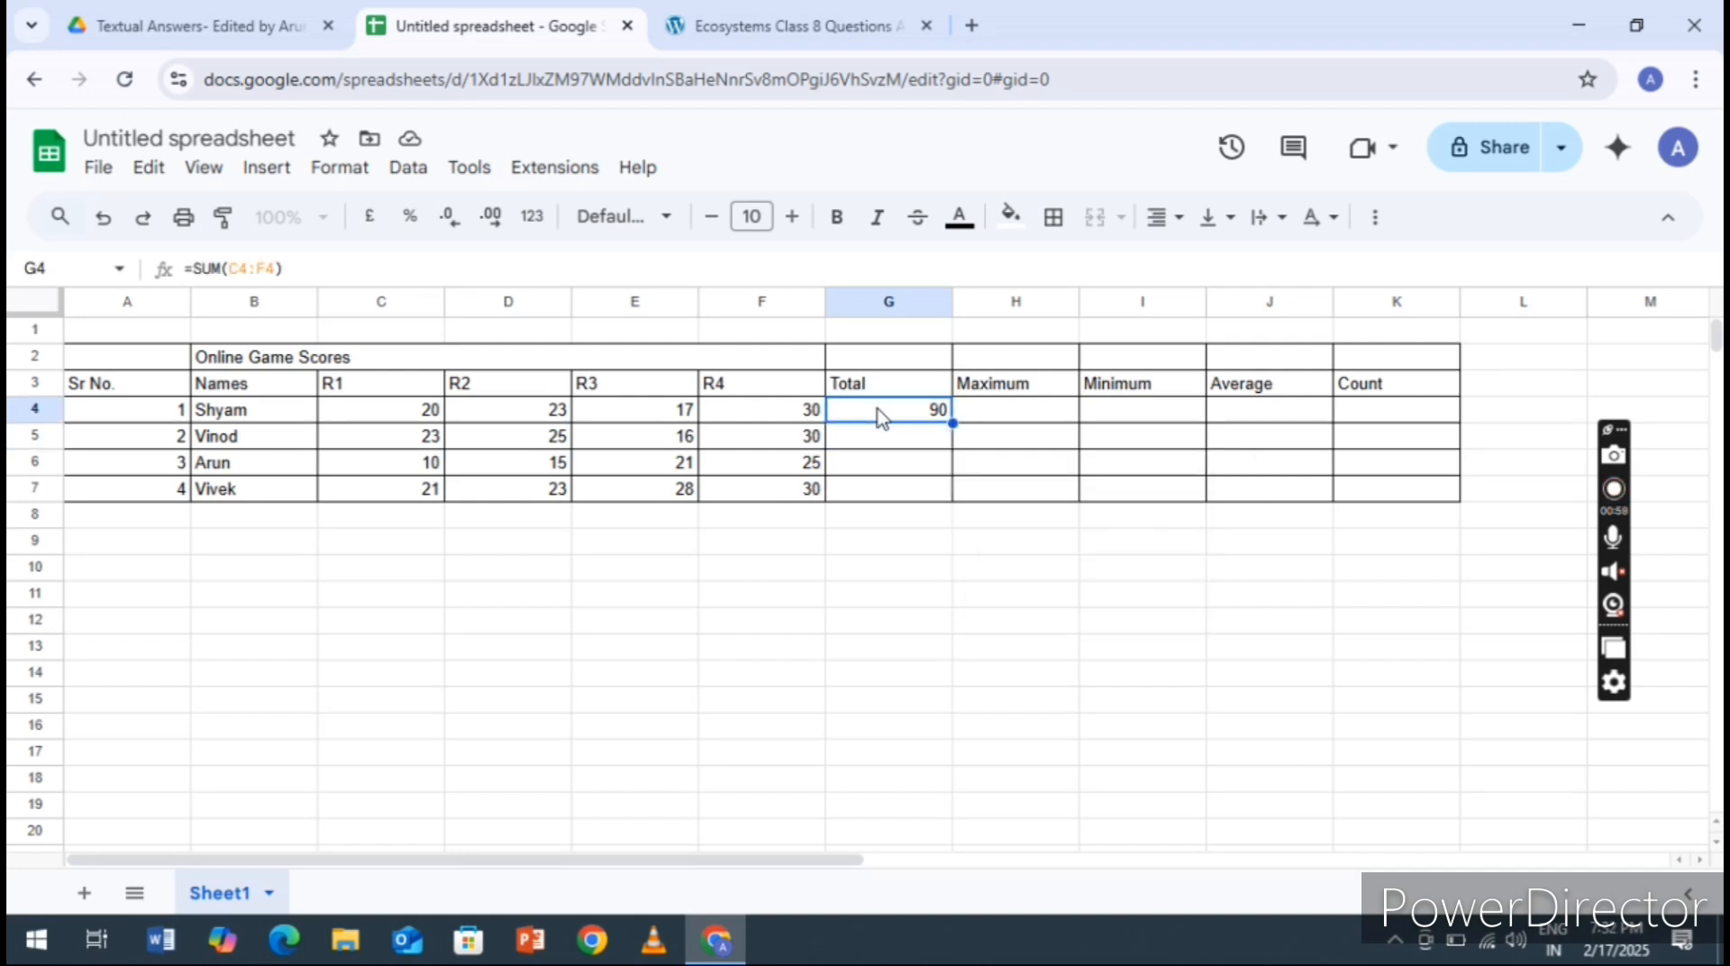
Copy the SUM formula from G4 to cells G5 to G7 for the other three people
key(ctrl+c)
key(Down)
key(shift+Down)
key(shift+Down)
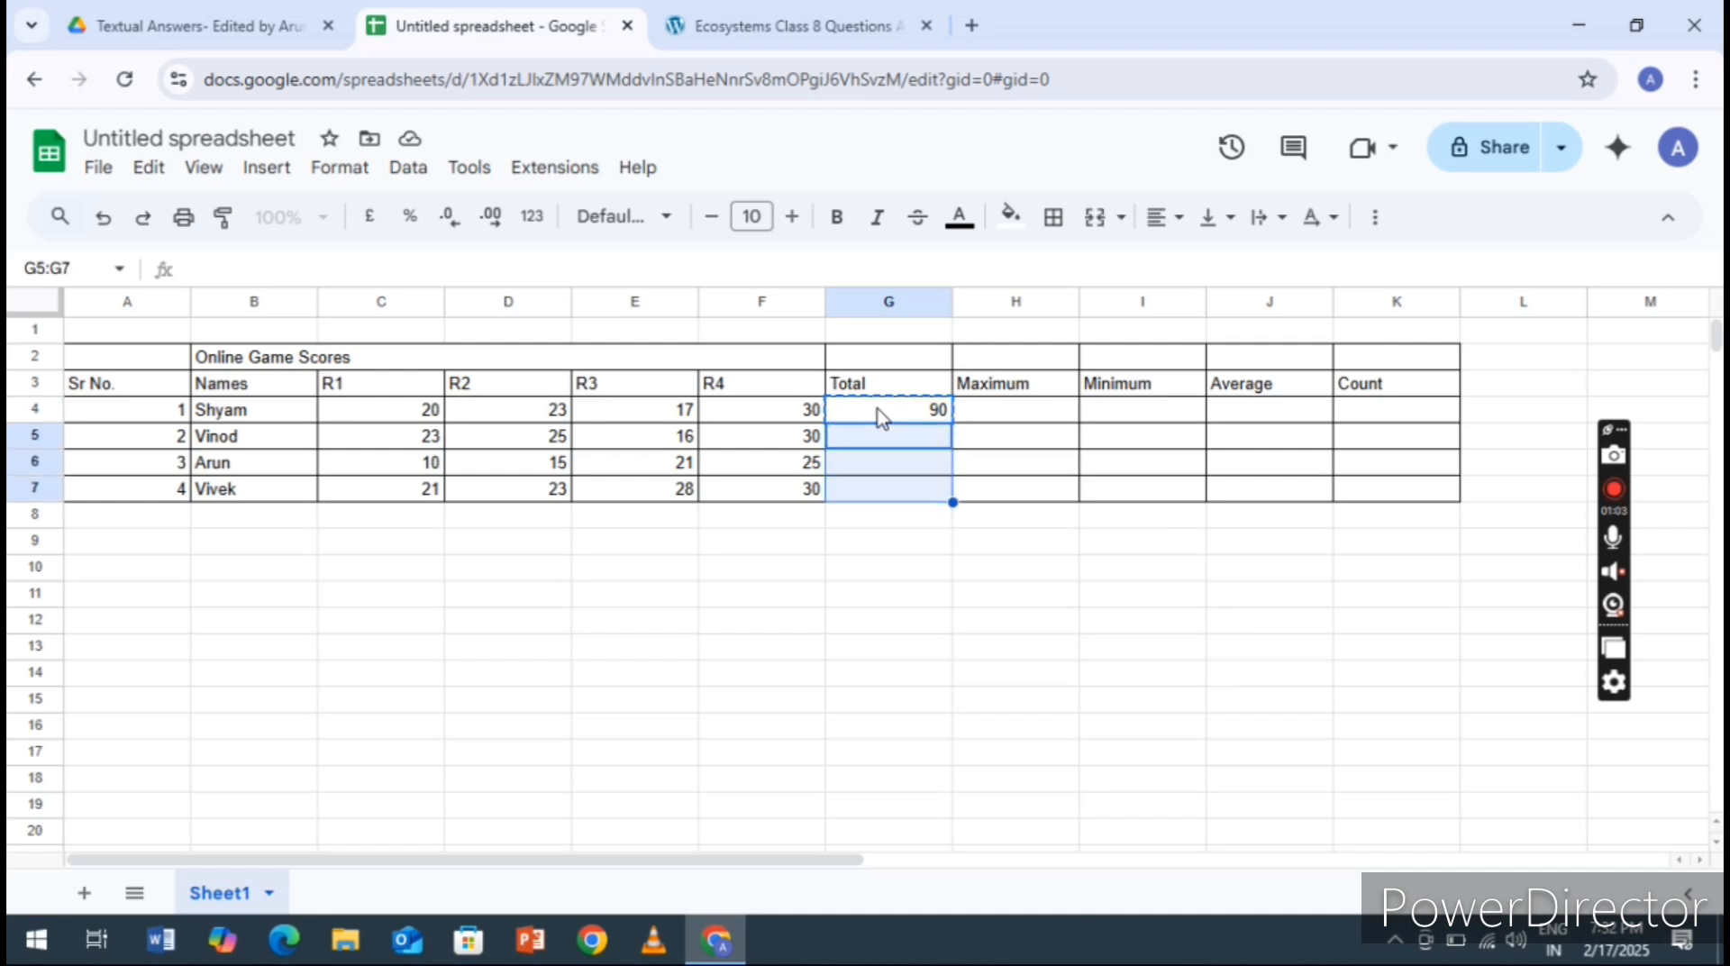
key(ctrl+v)
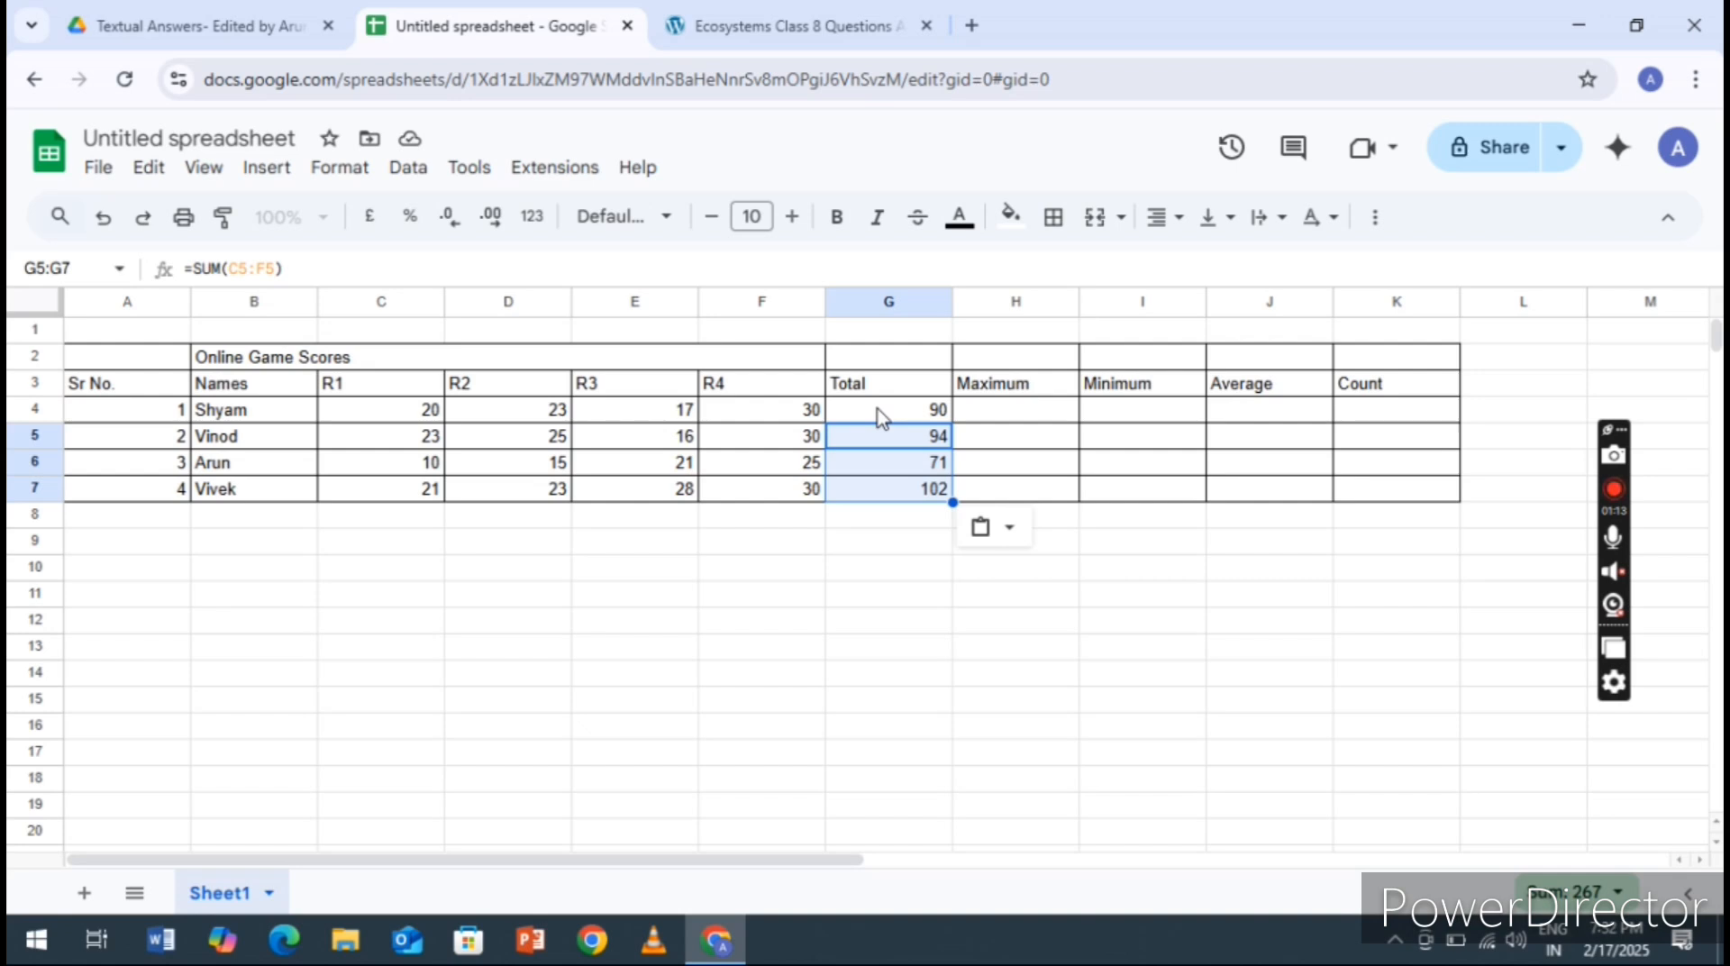
Find the first person's highest score in cell H4 with the formula =MAX(C4:F4)
click(1010, 425)
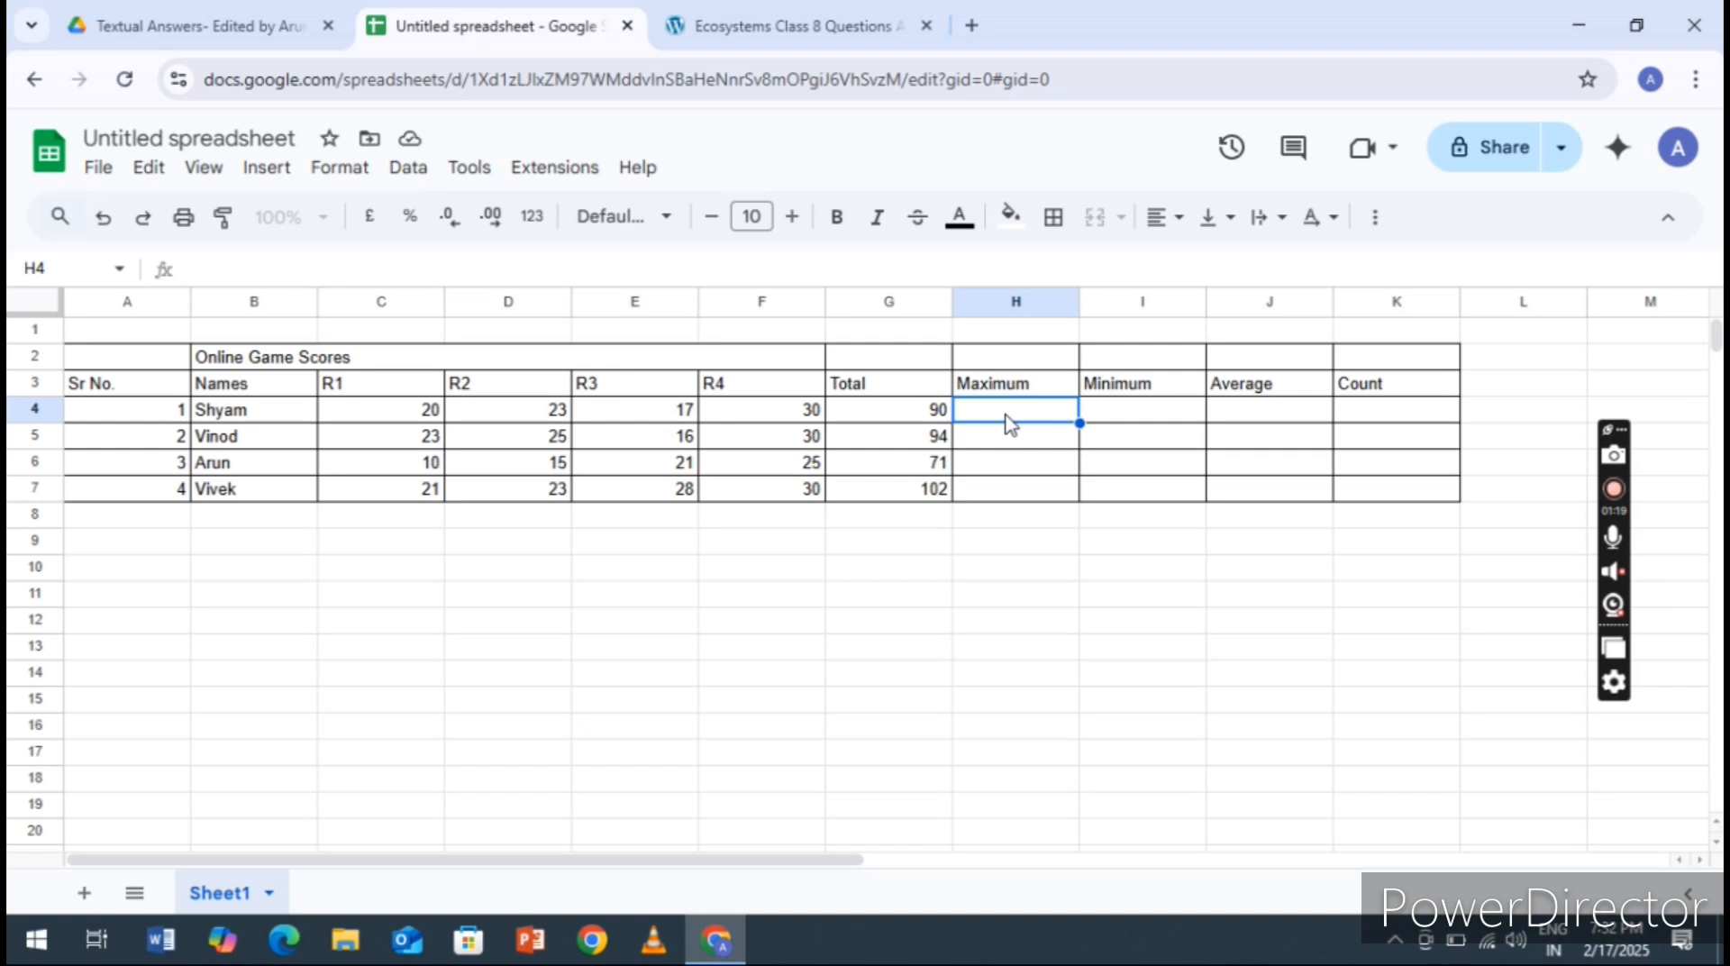
text(=)
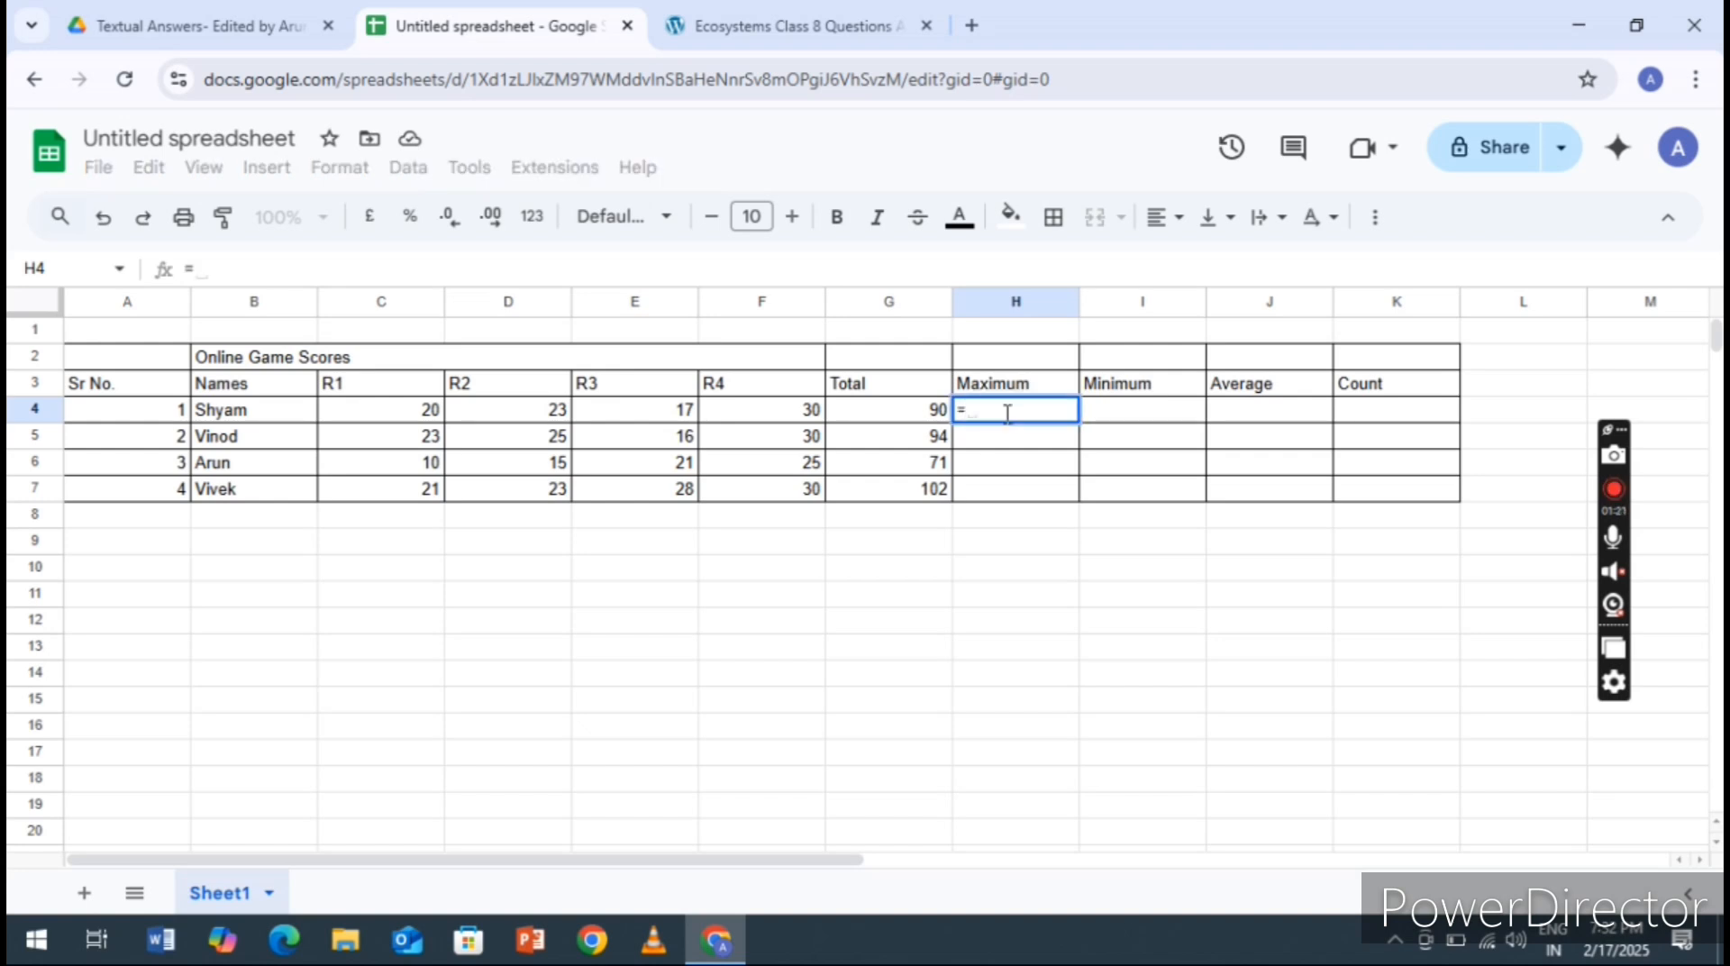
text(MAX)
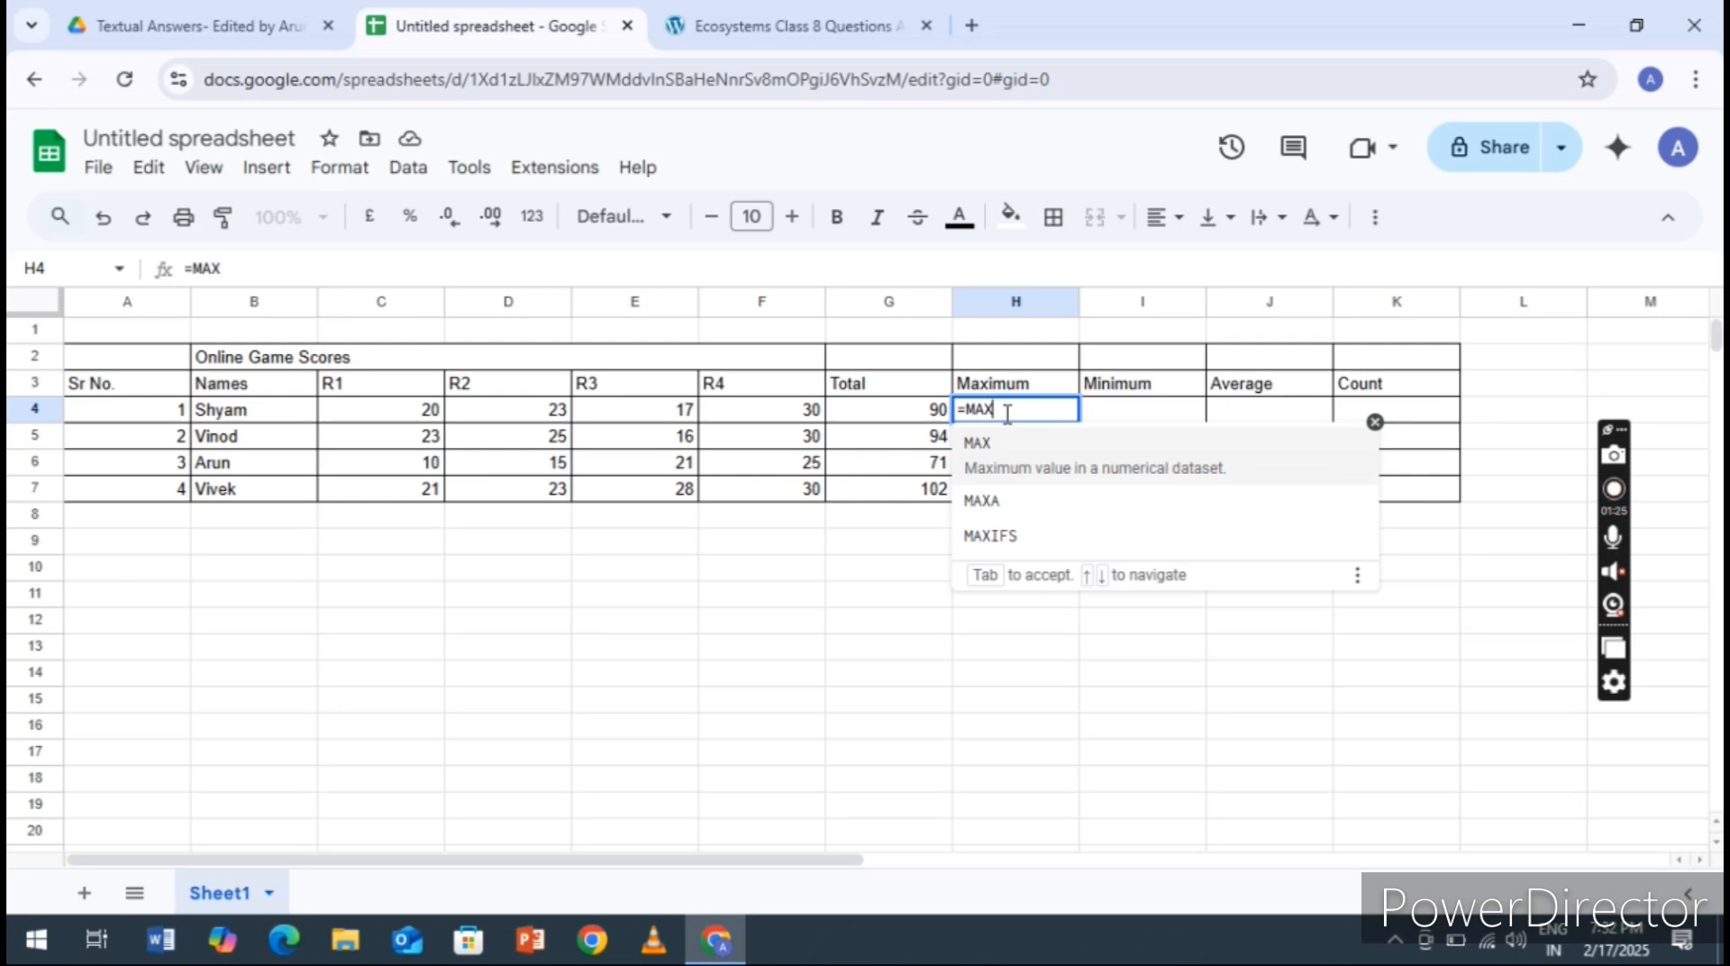
text(()
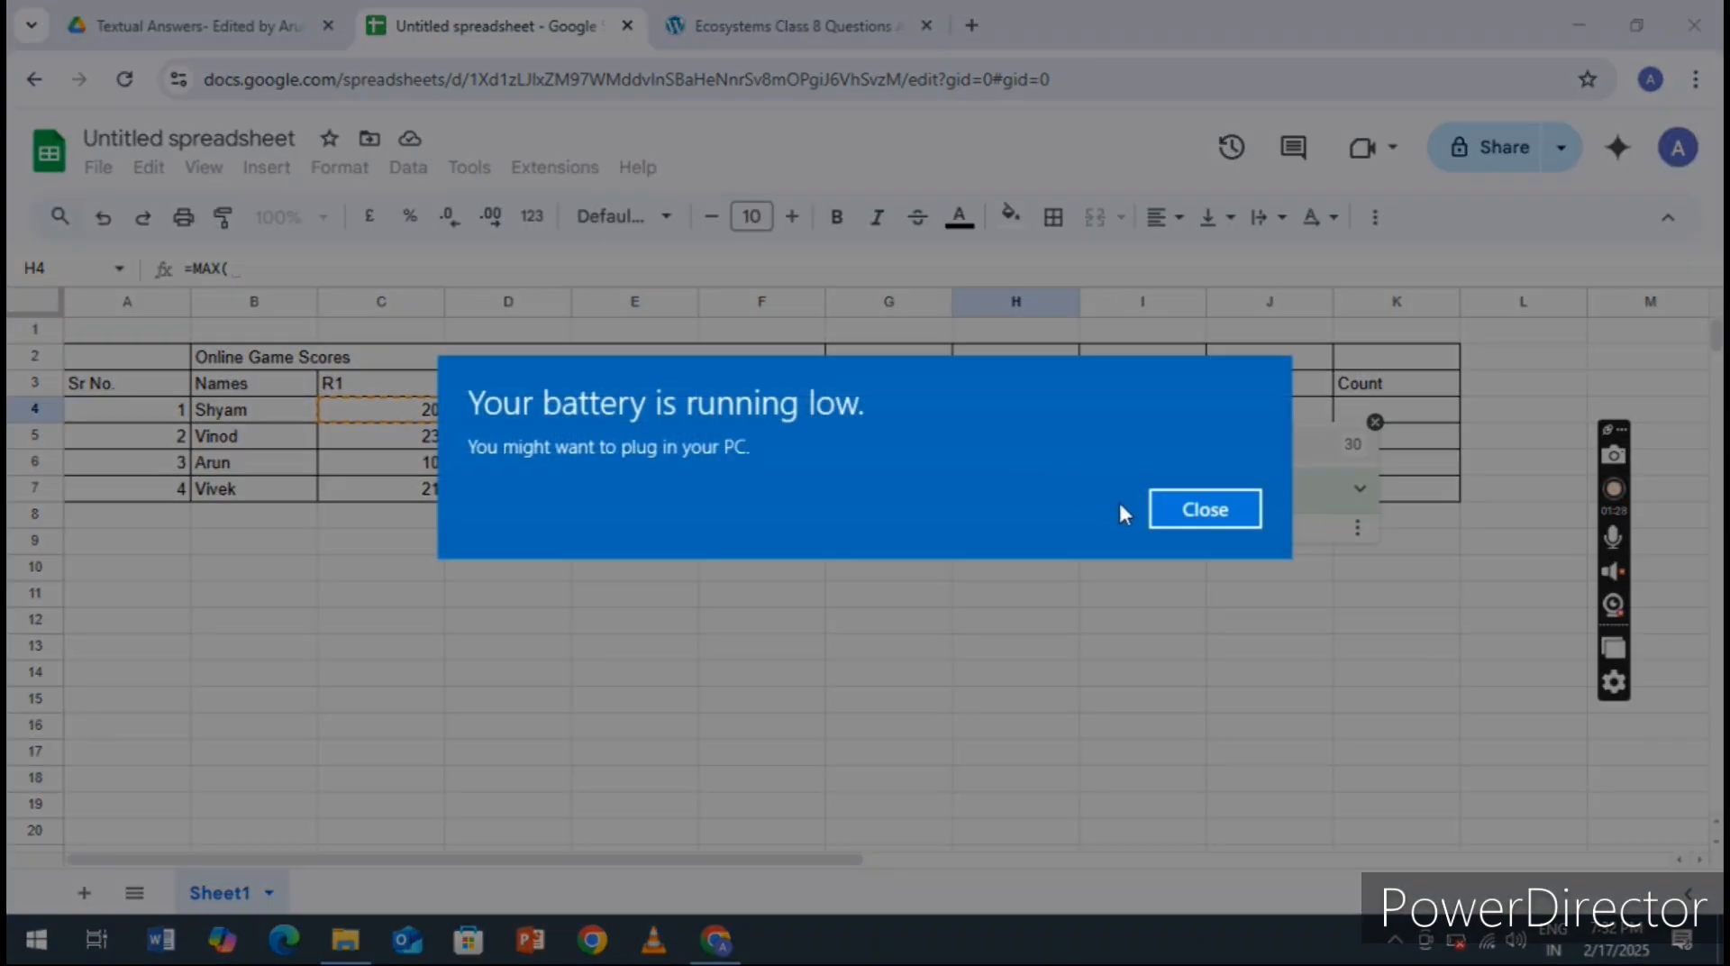
click(1198, 507)
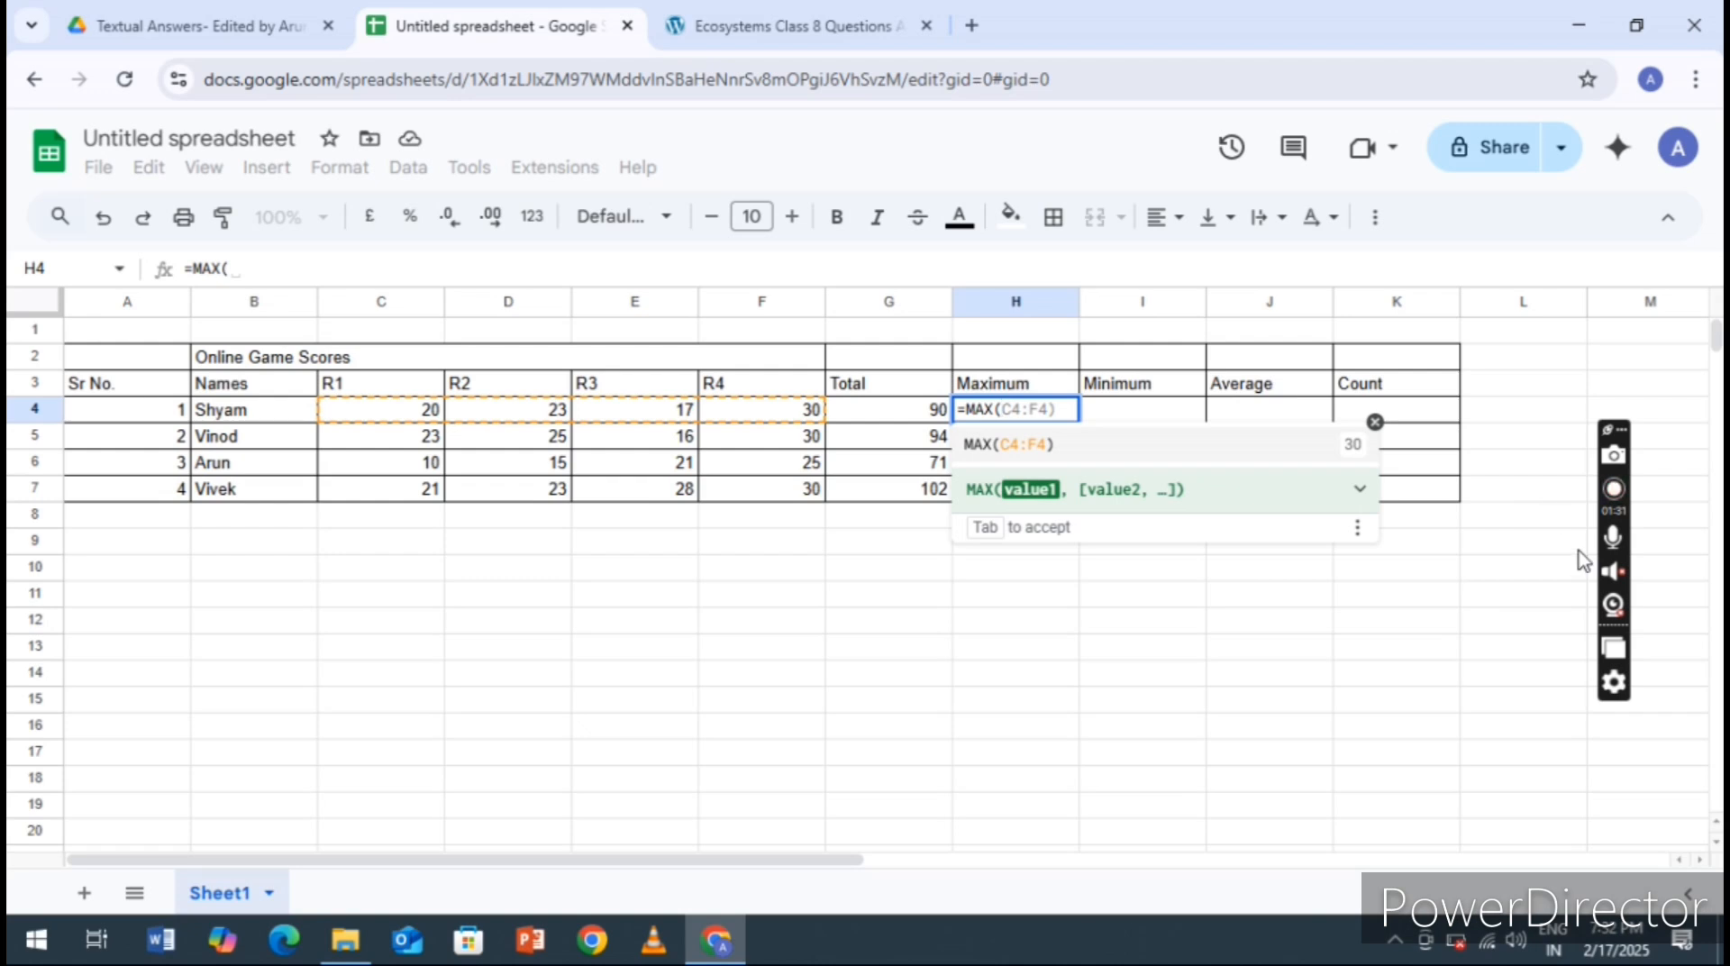
click(1615, 491)
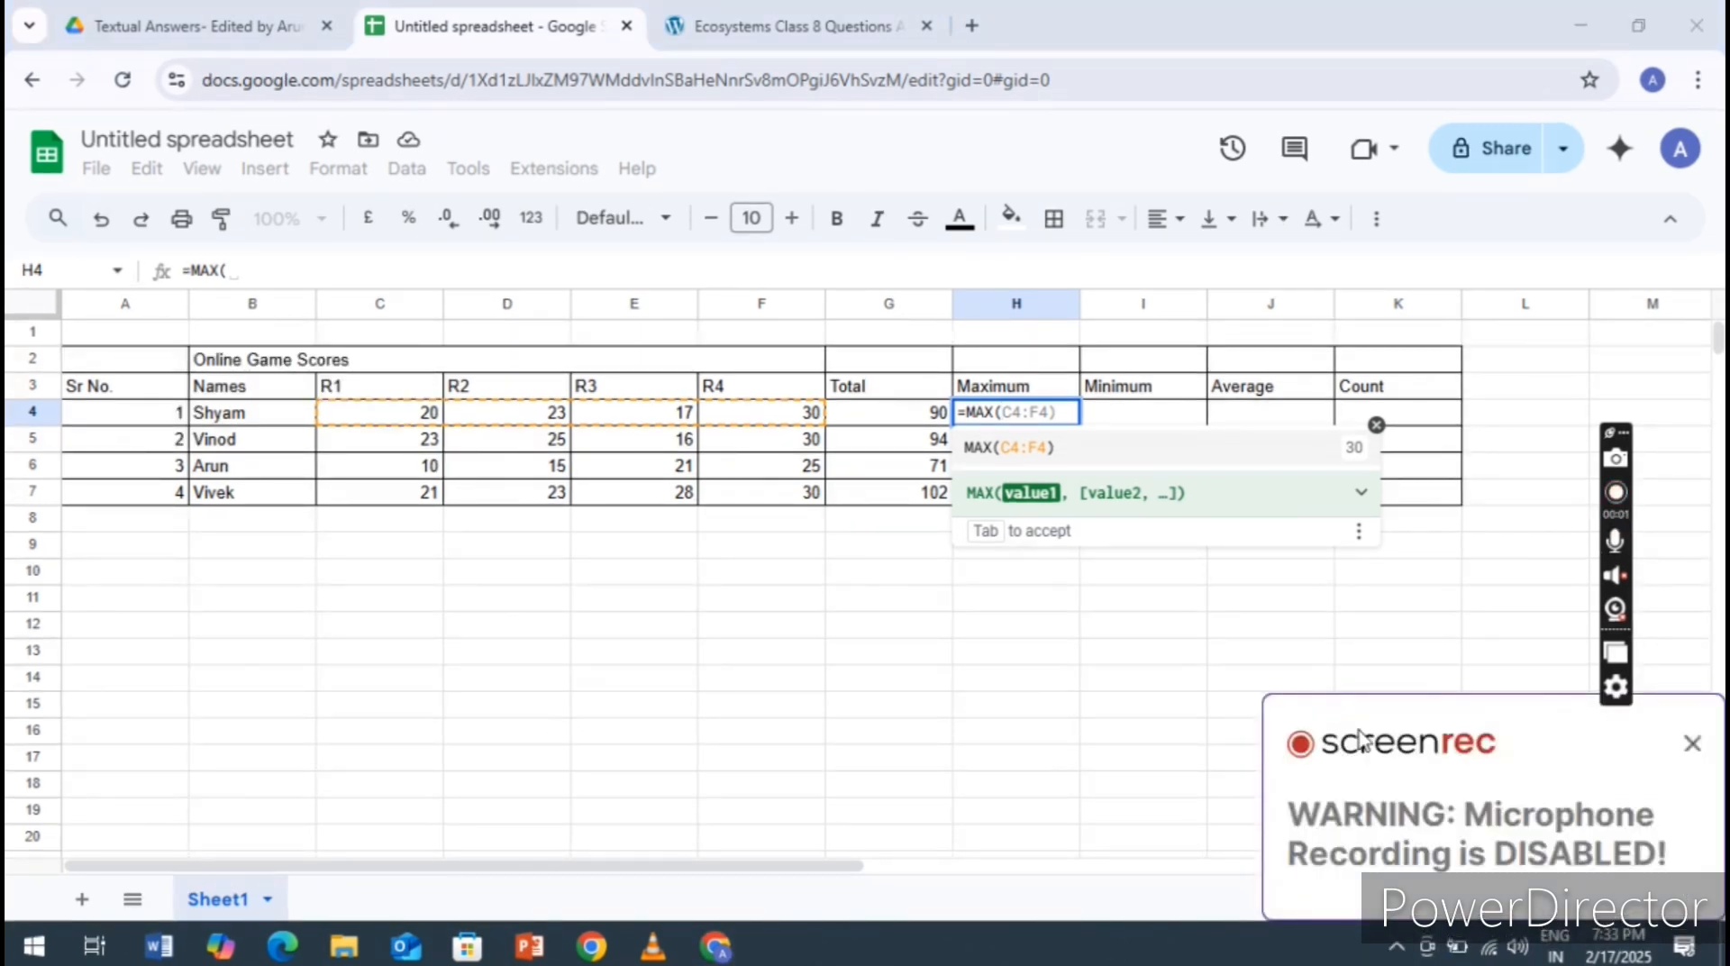
click(1027, 464)
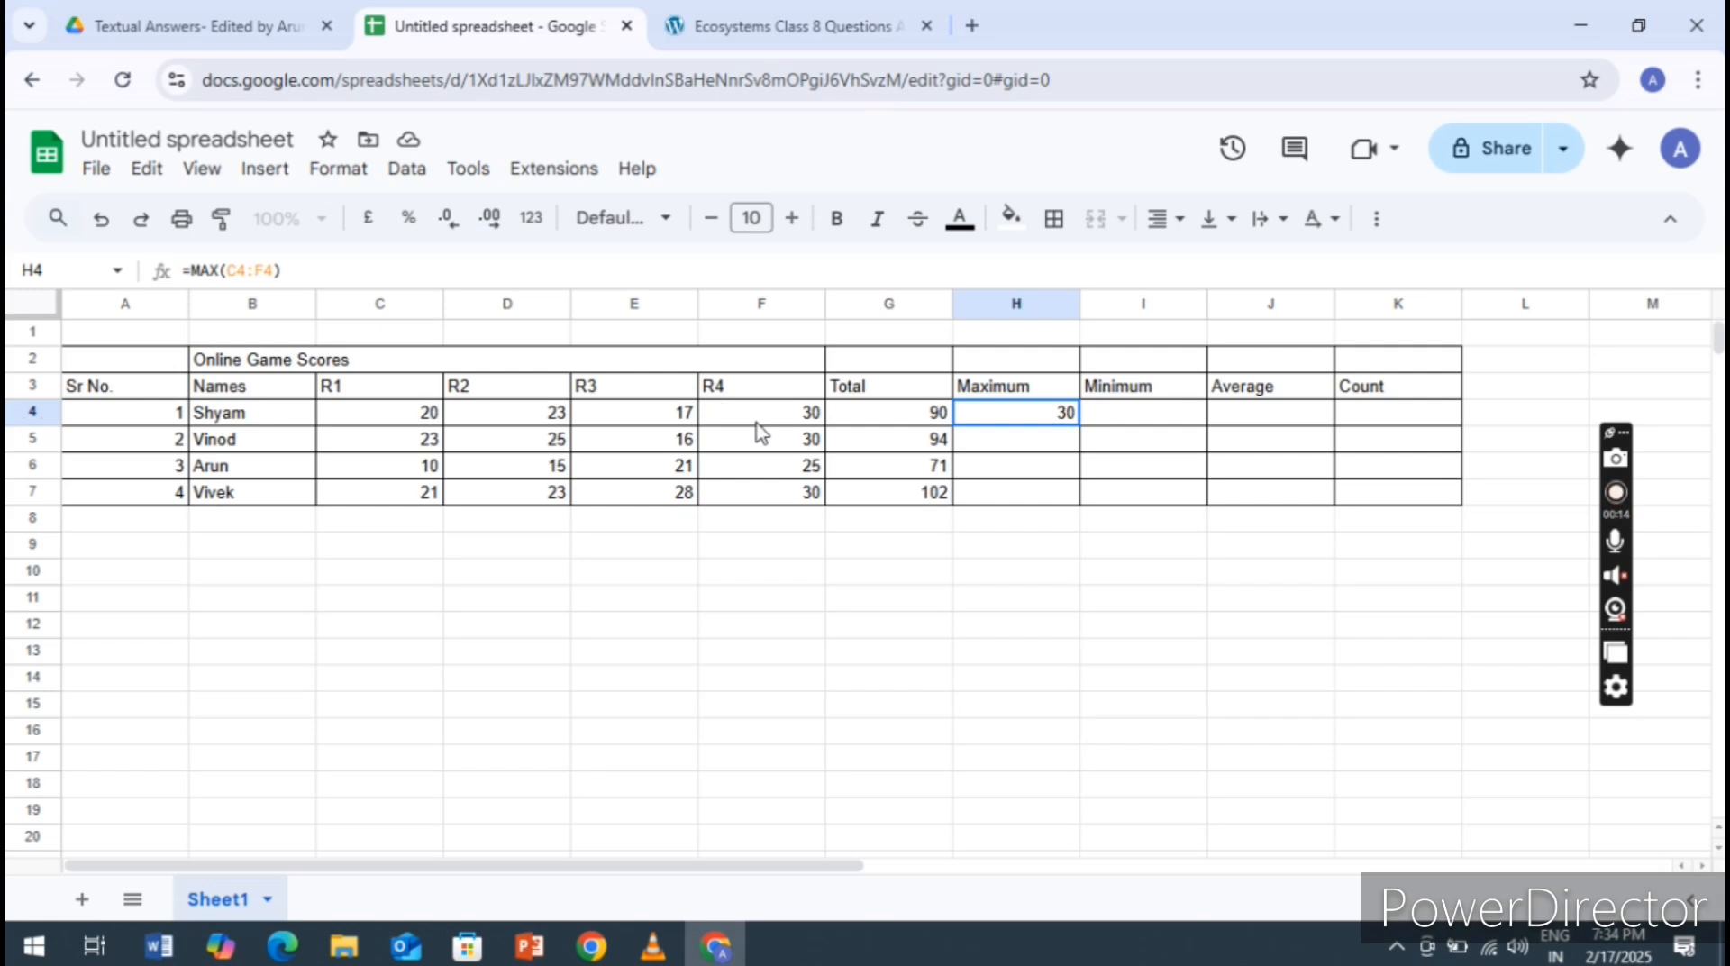
Copy the MAX formula from H4 to cells H5 to H7 of the Maximum column
click(1151, 418)
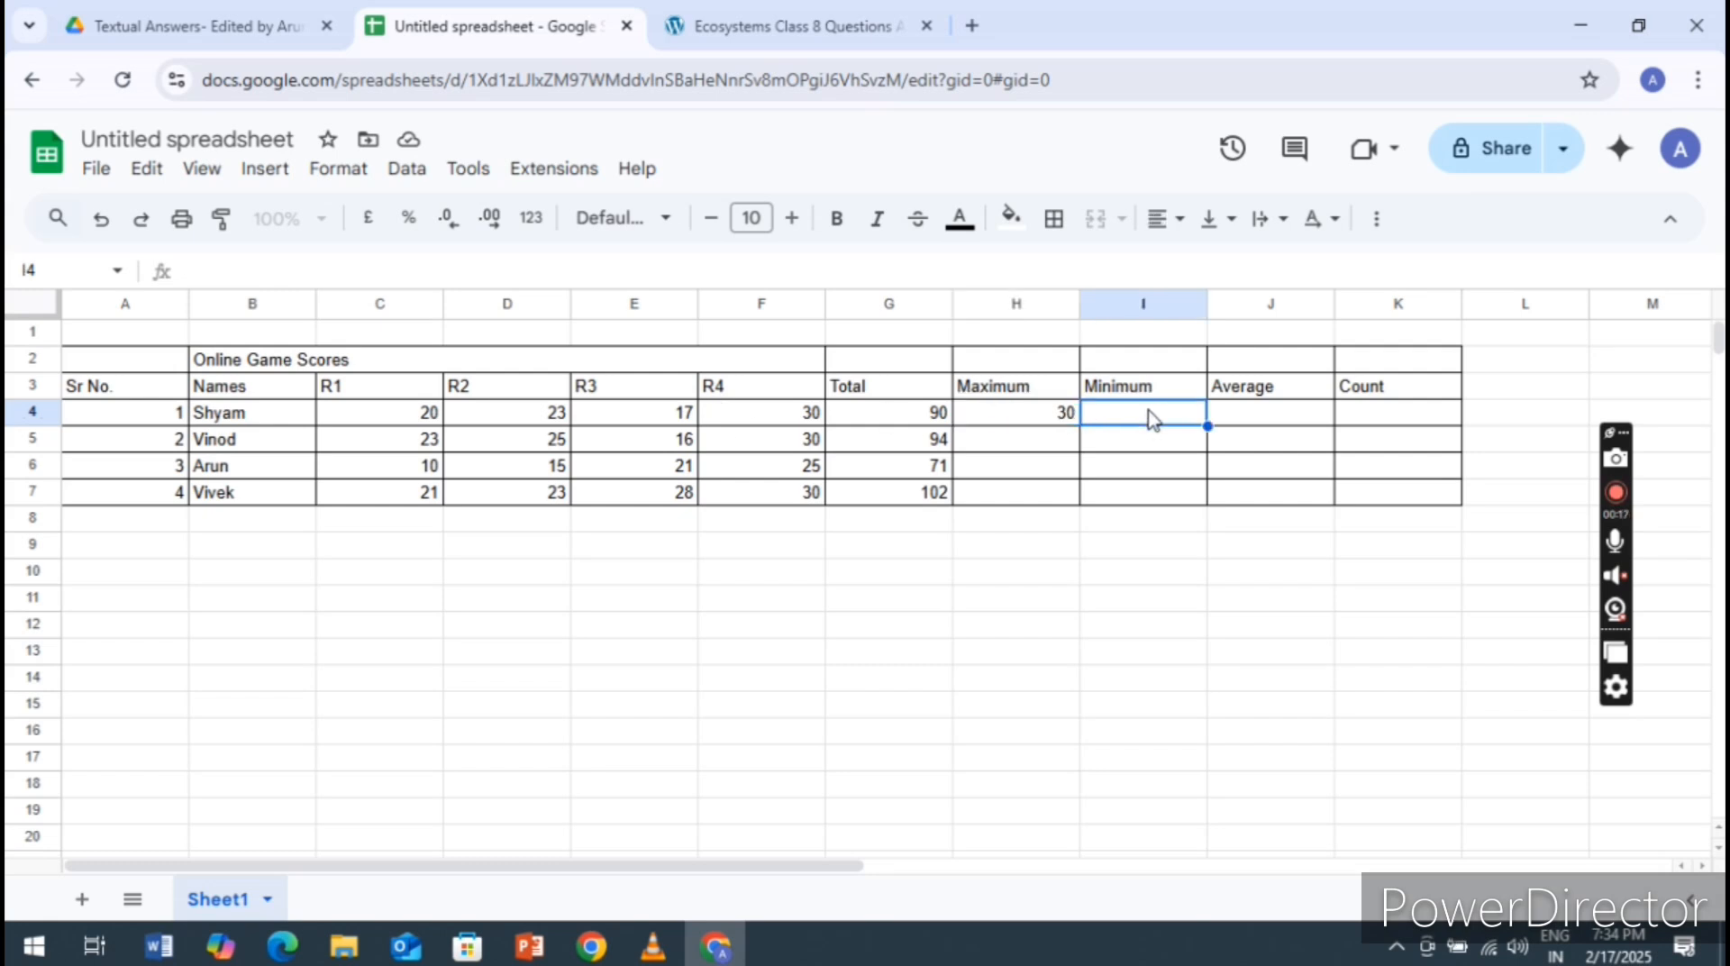
click(981, 416)
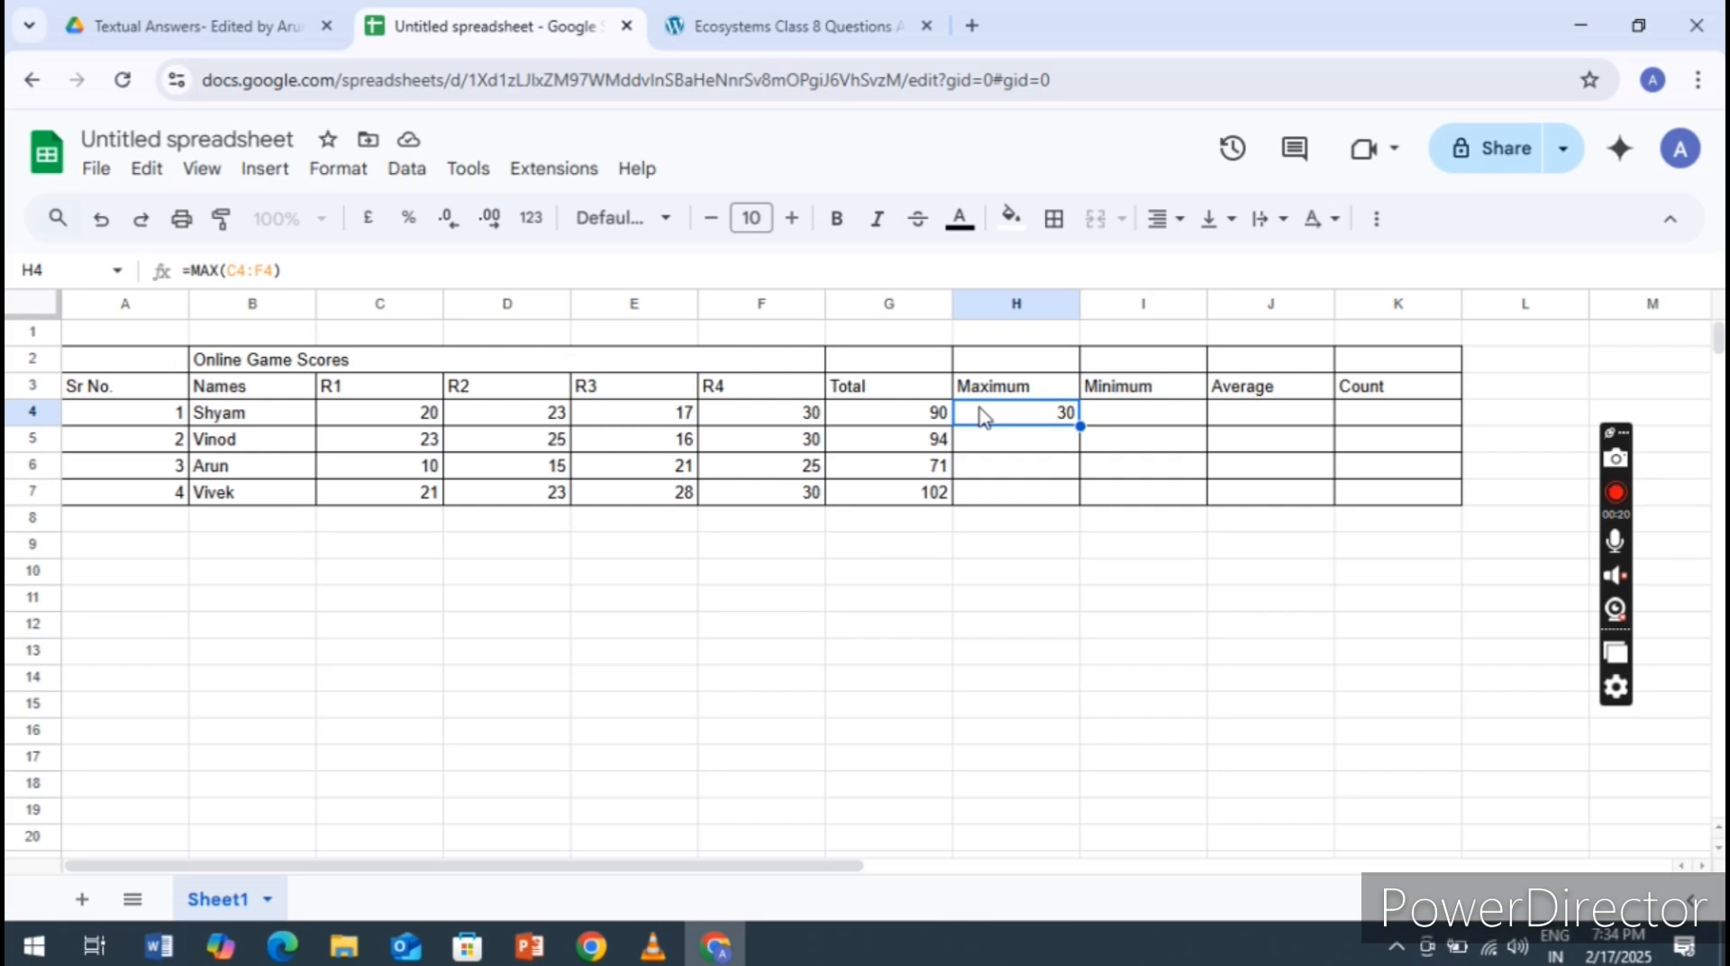
key(ctrl+c)
click(1036, 449)
key(shift+Down)
key(shift+Down)
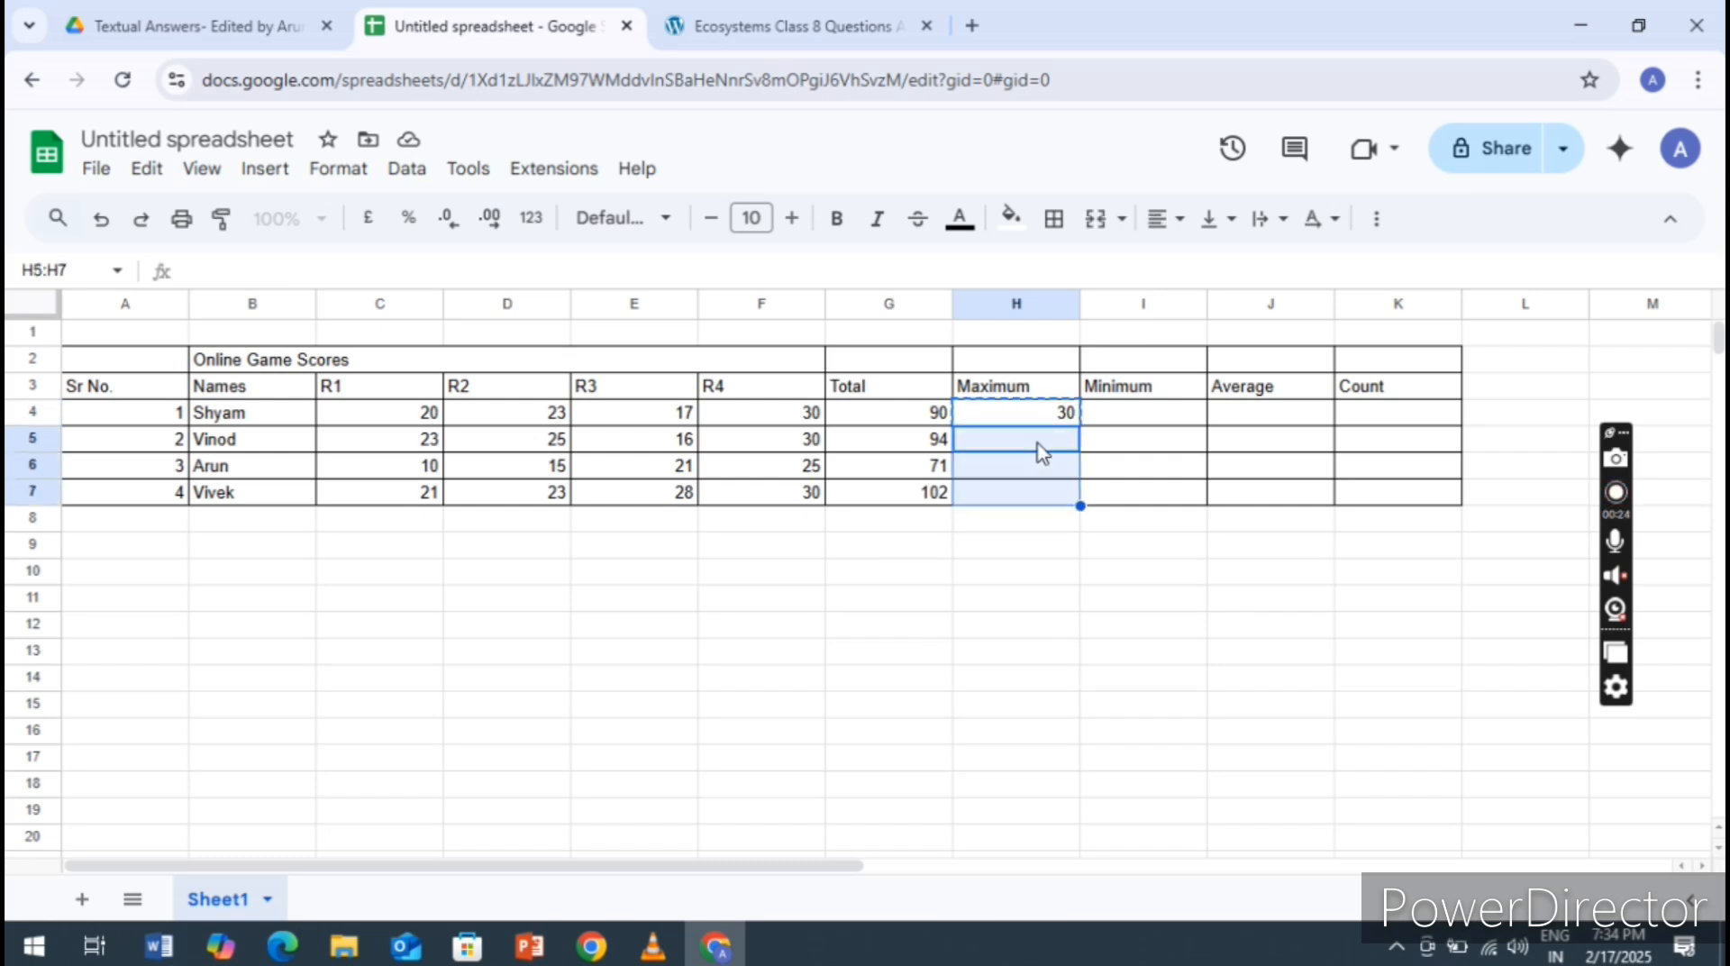
key(ctrl+v)
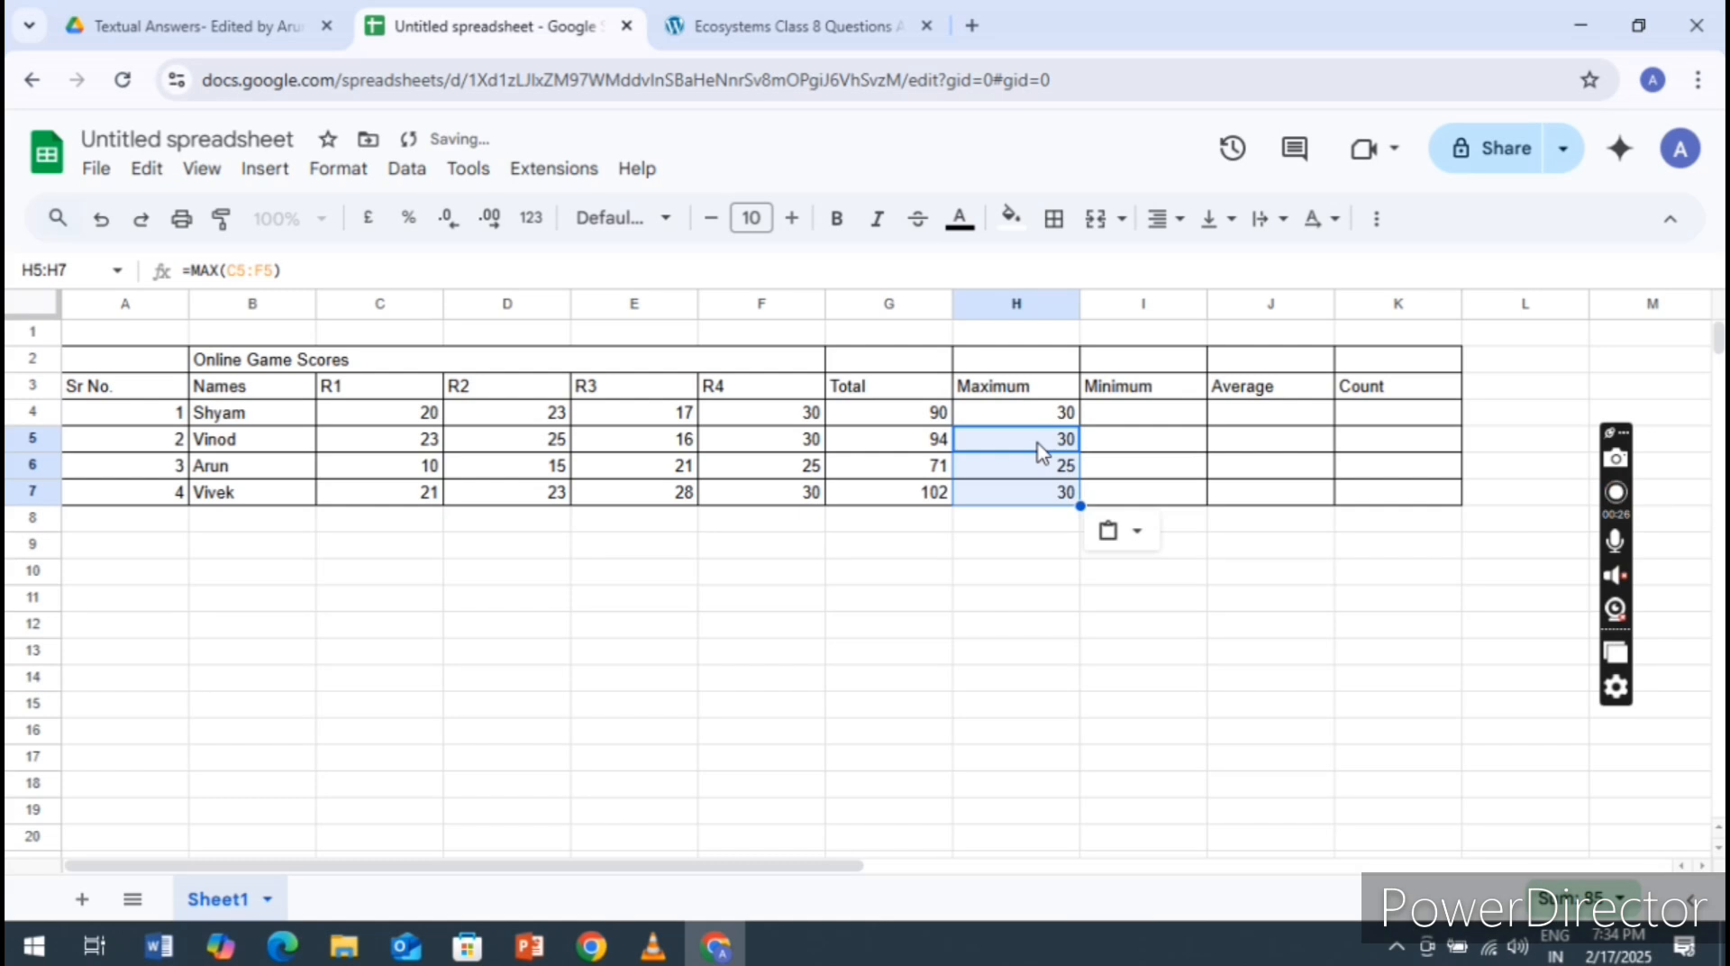
Enter the suggested formula =MIN(C4:G4) in cell I4 for the first person's Minimum
click(1142, 413)
text(=)
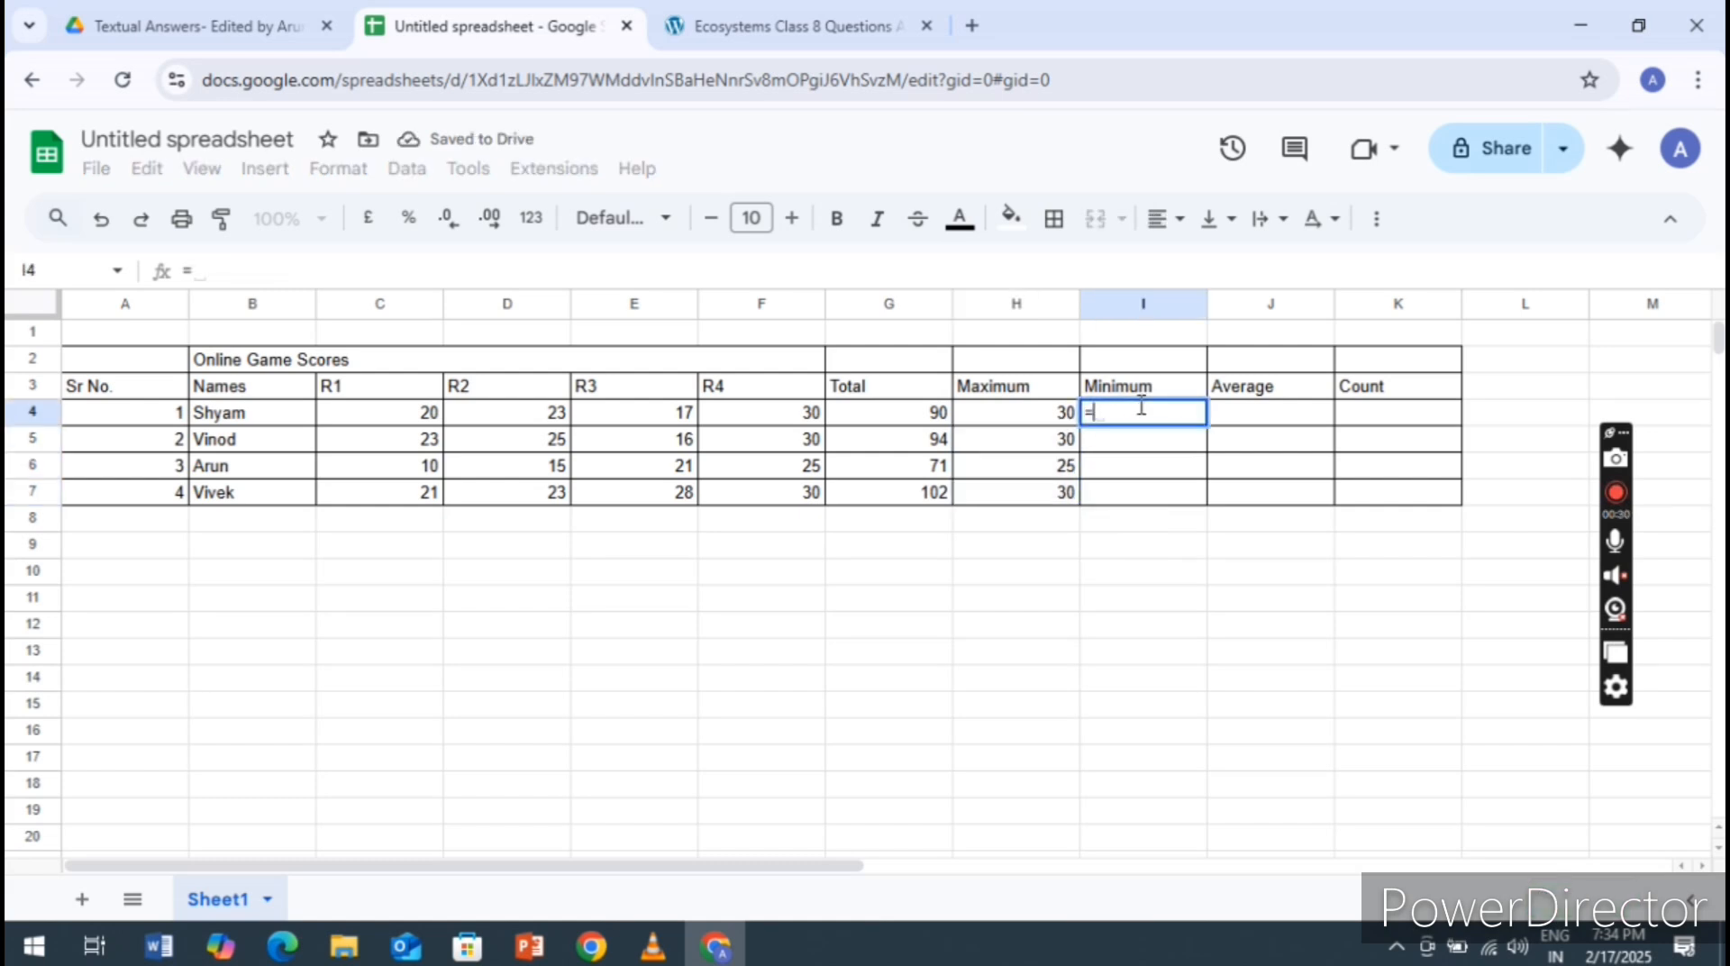
text(MIN)
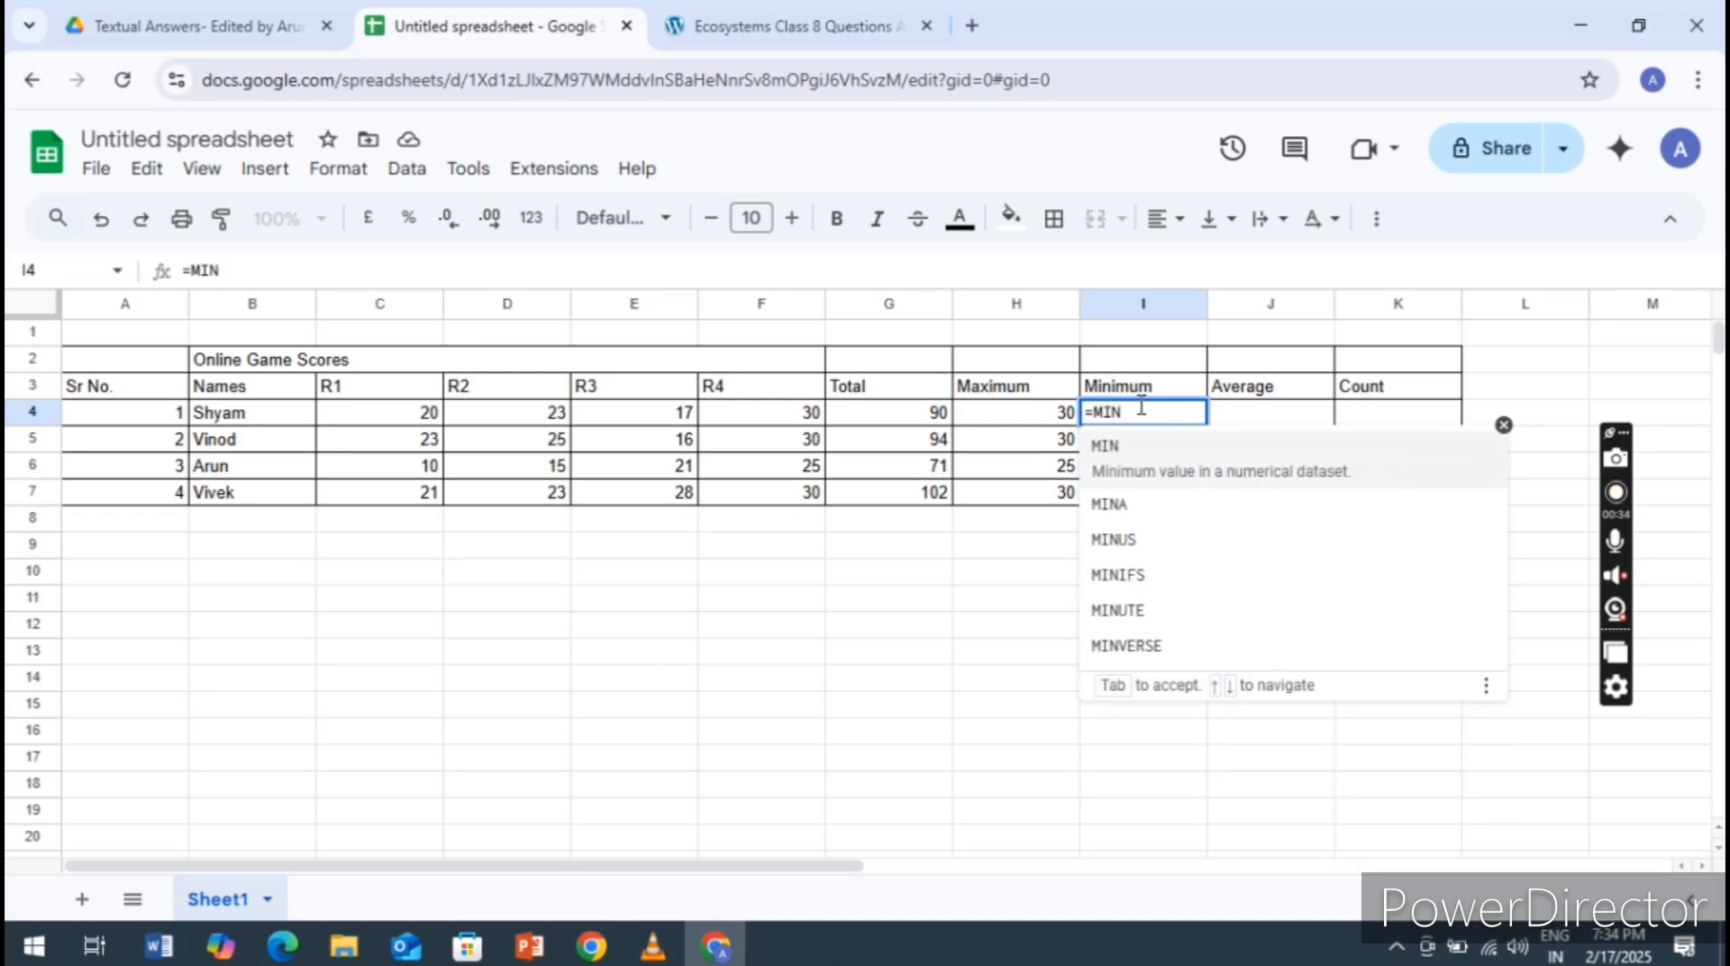
text(()
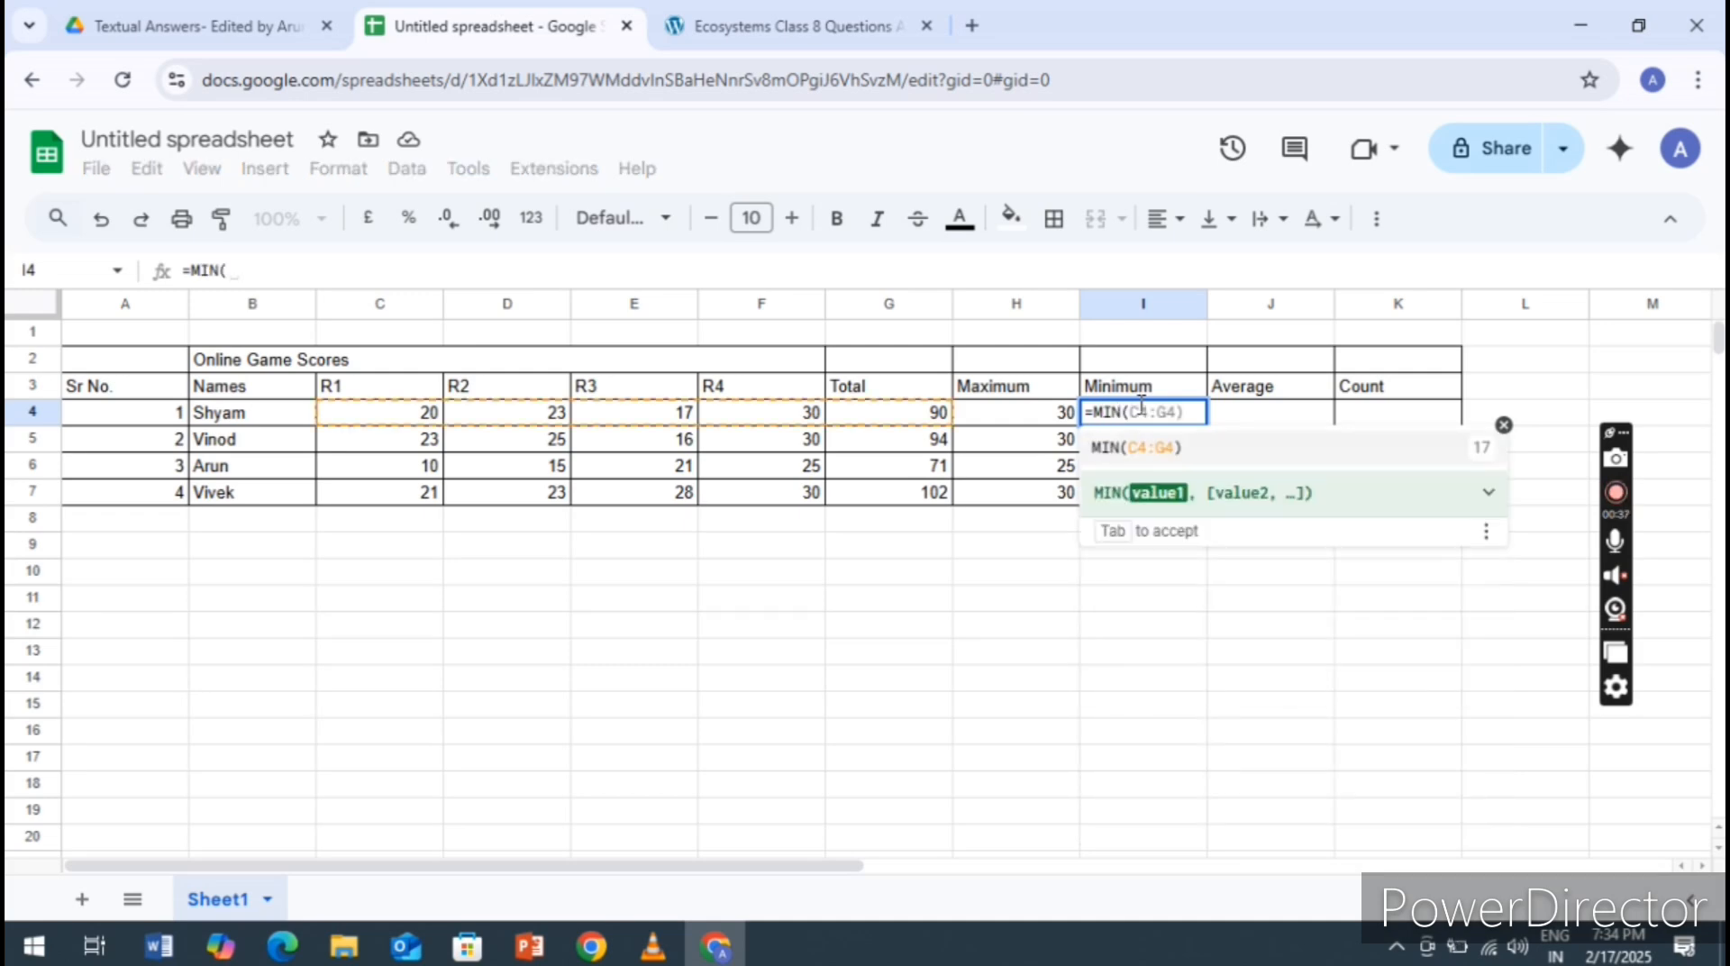
click(1141, 450)
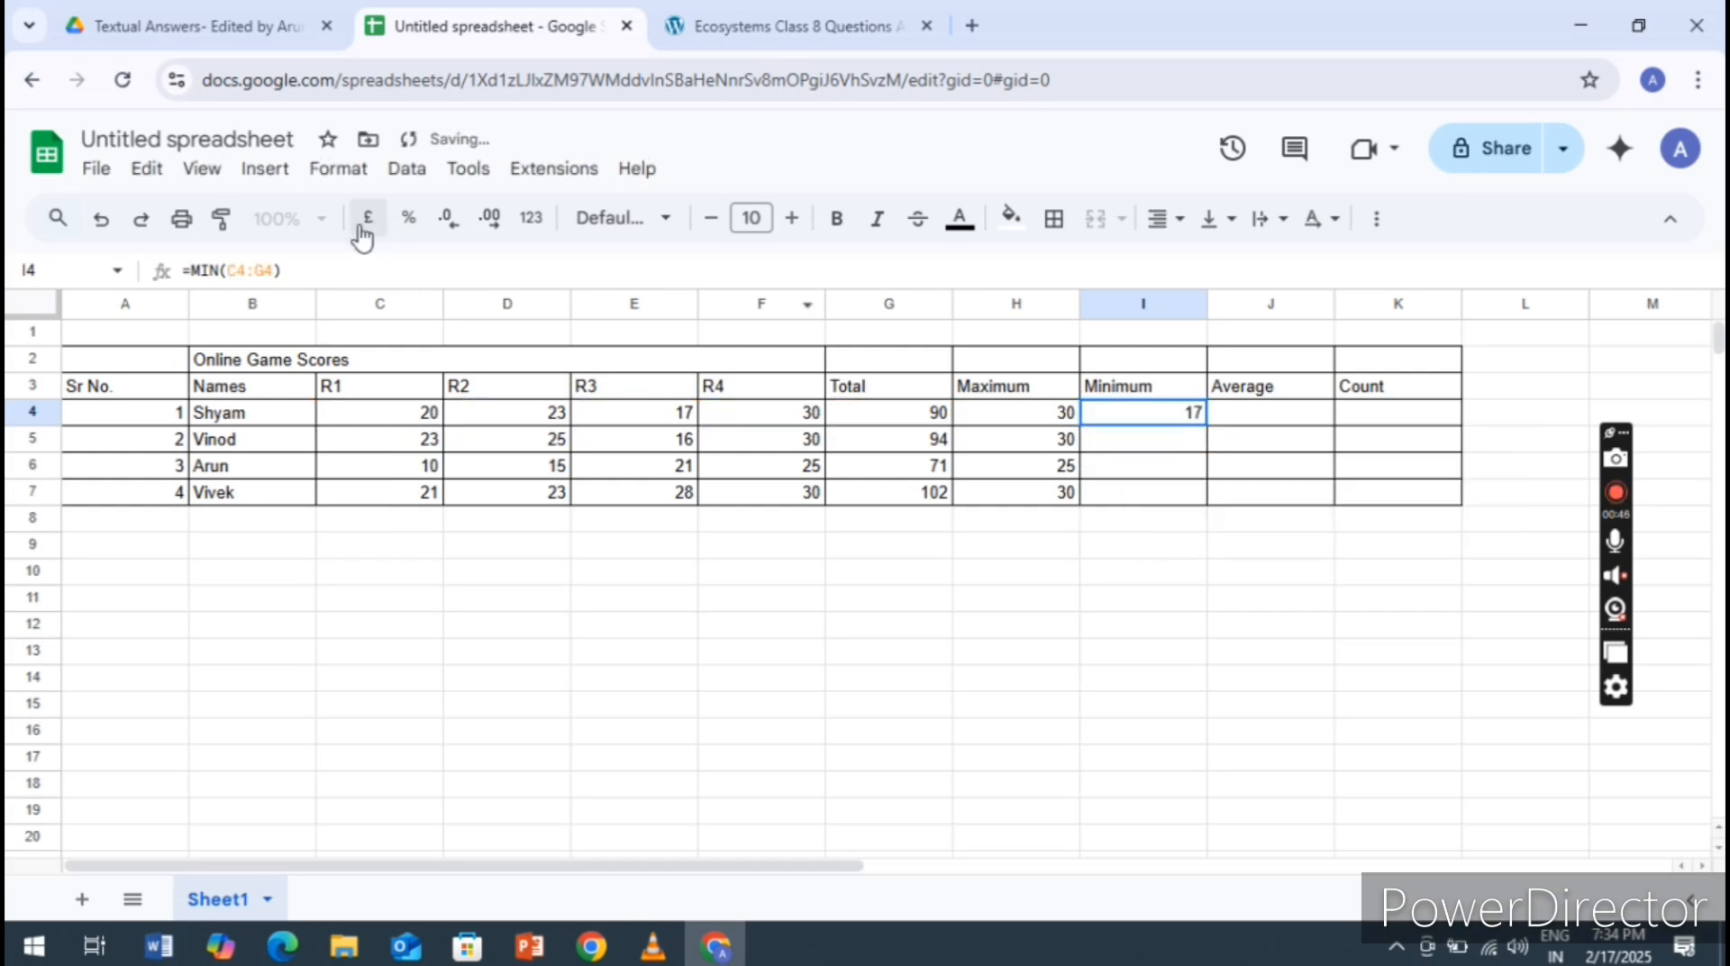
Correct the MIN formula's range in I4 to C4:F4 and accept the suggested auto-fill for I5 to I7
click(281, 290)
key(Left)
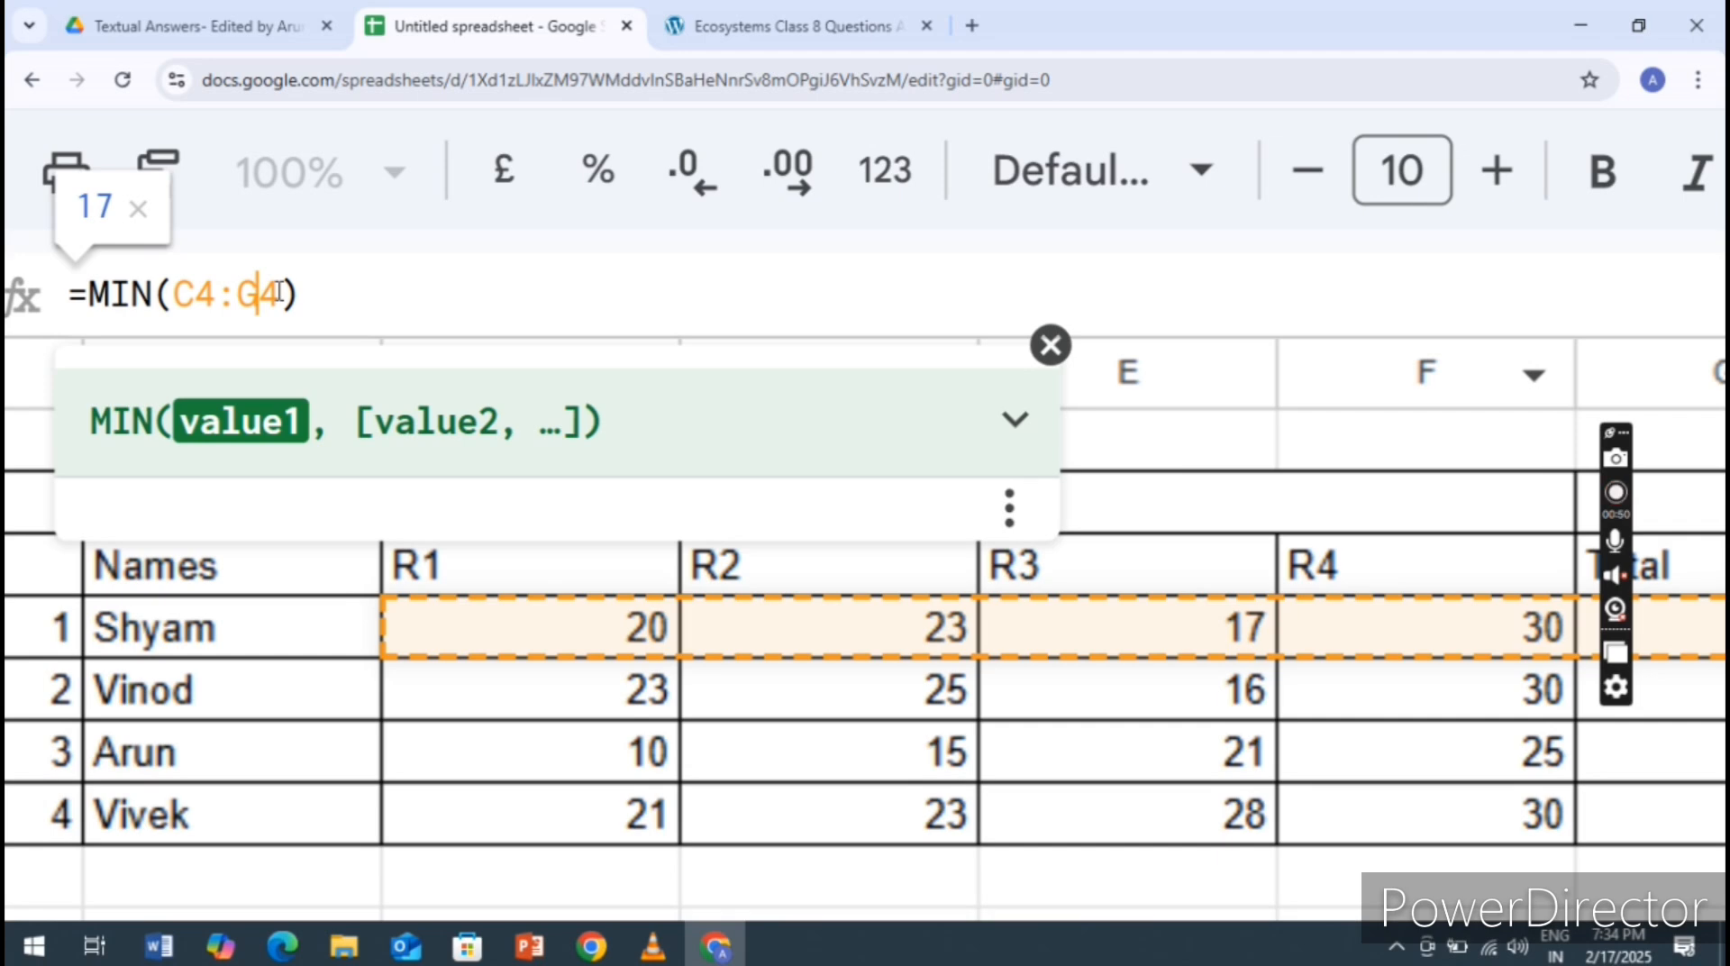
key(BackSpace)
text(f)
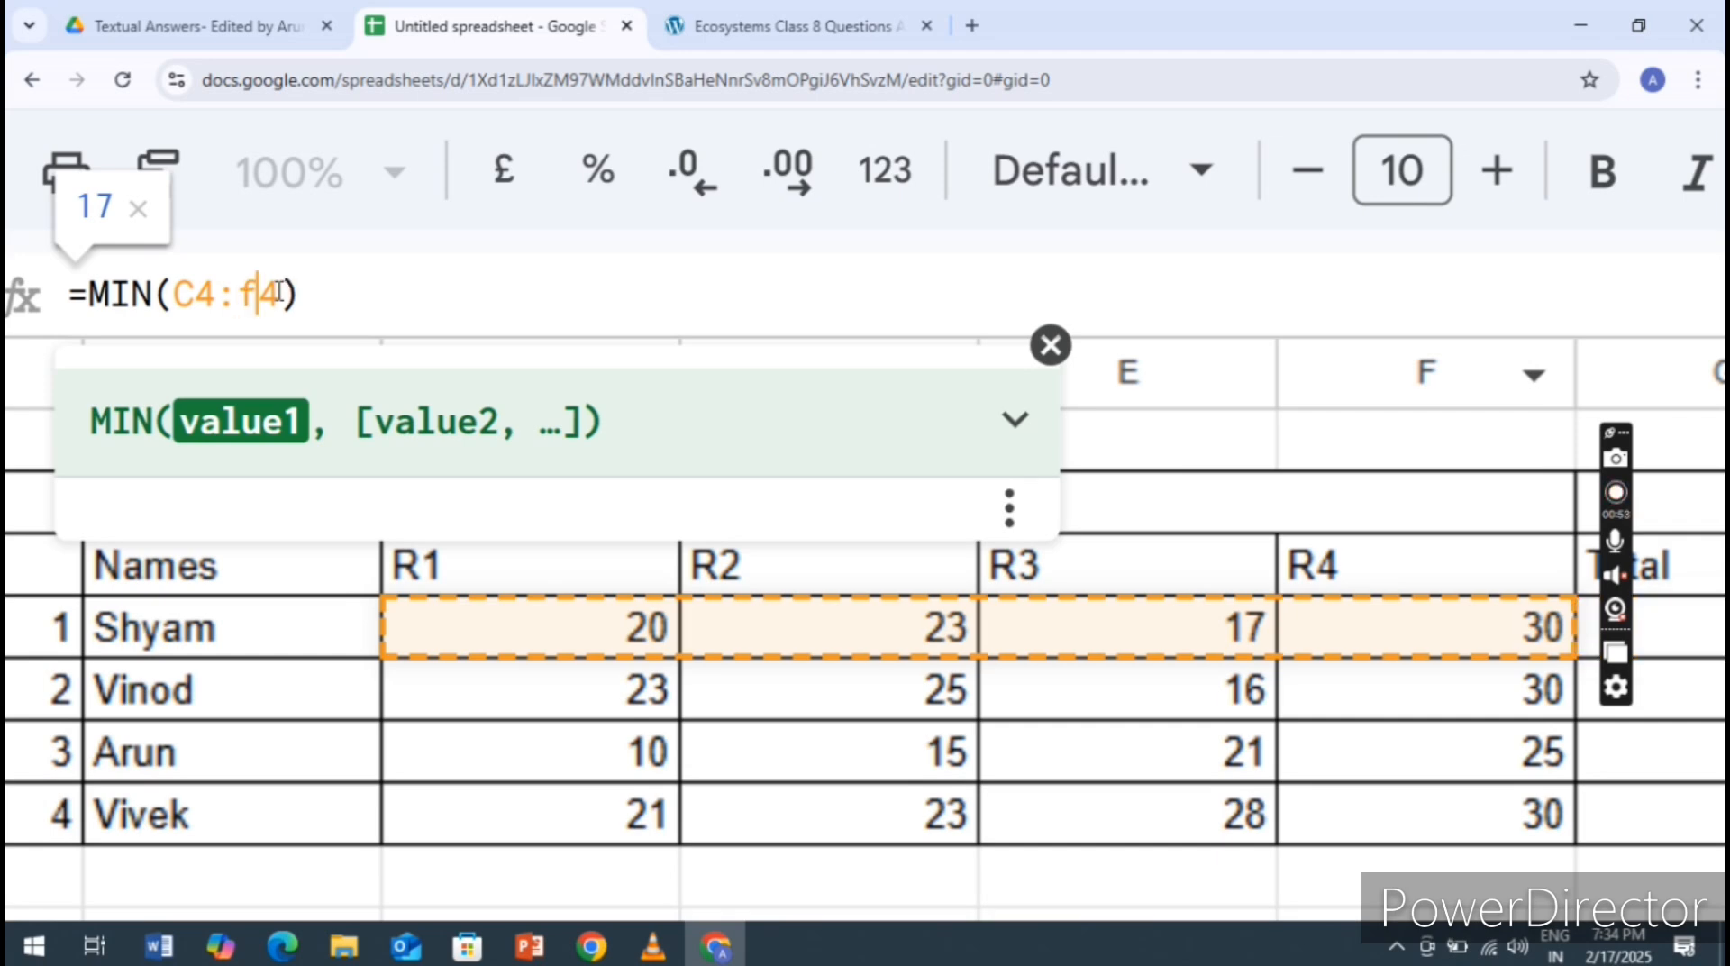
key(BackSpace)
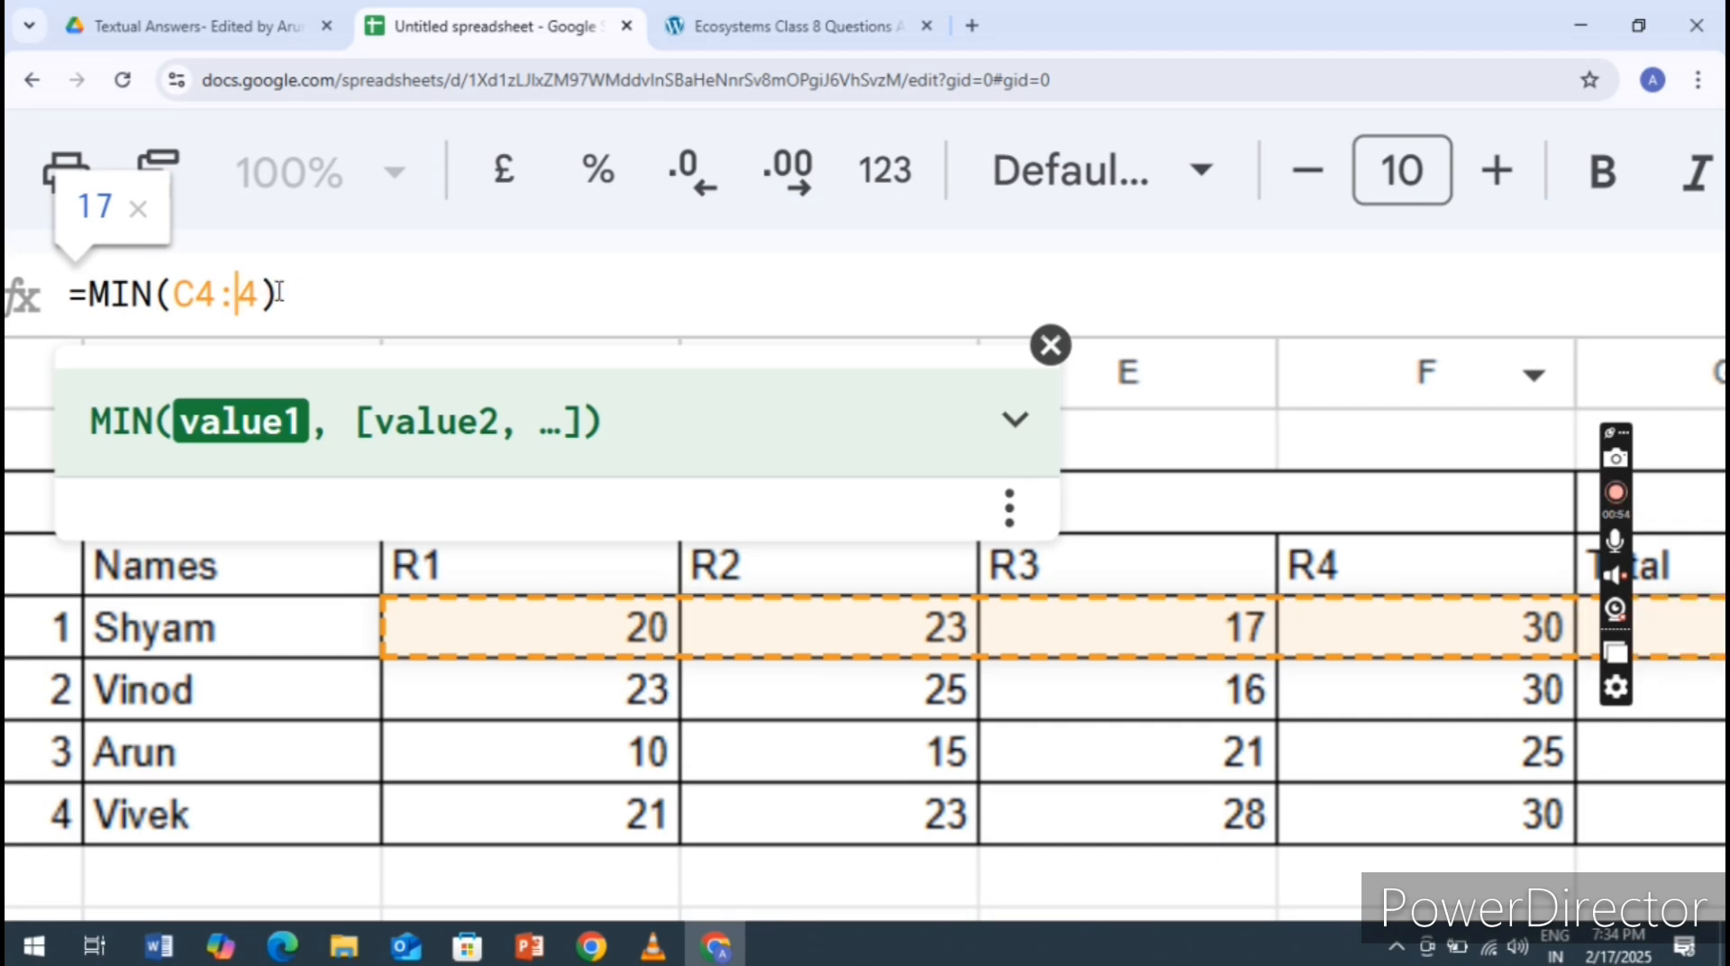
text(F)
key(Return)
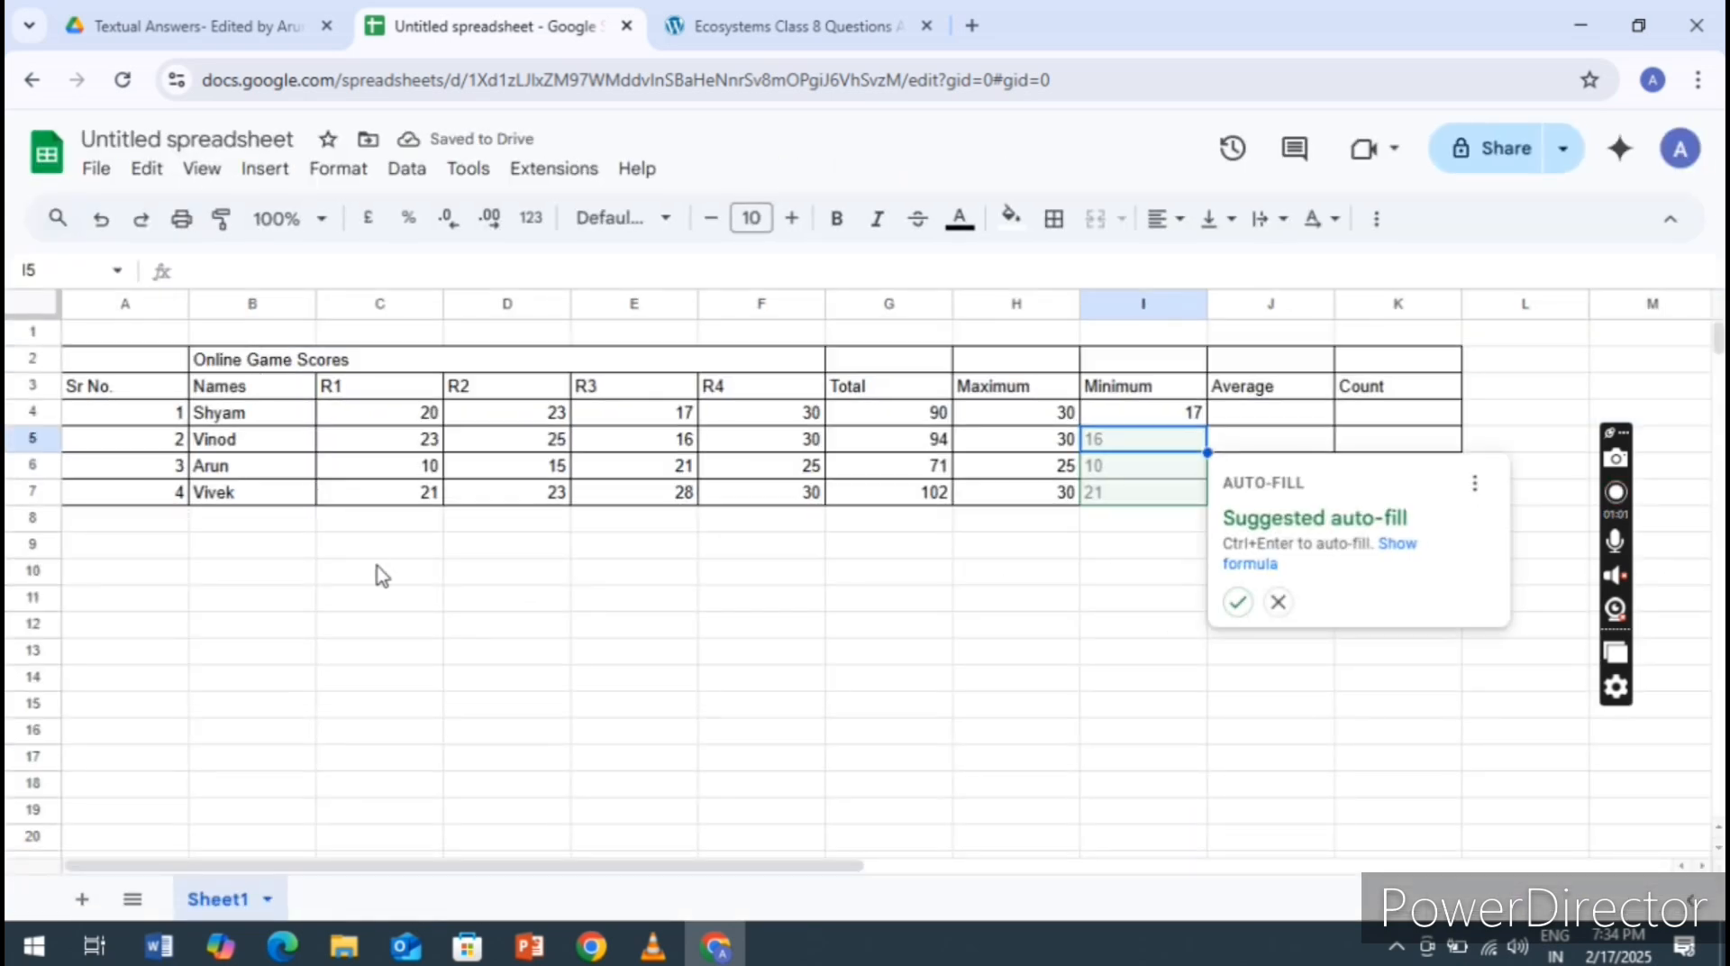
key(ctrl+Return)
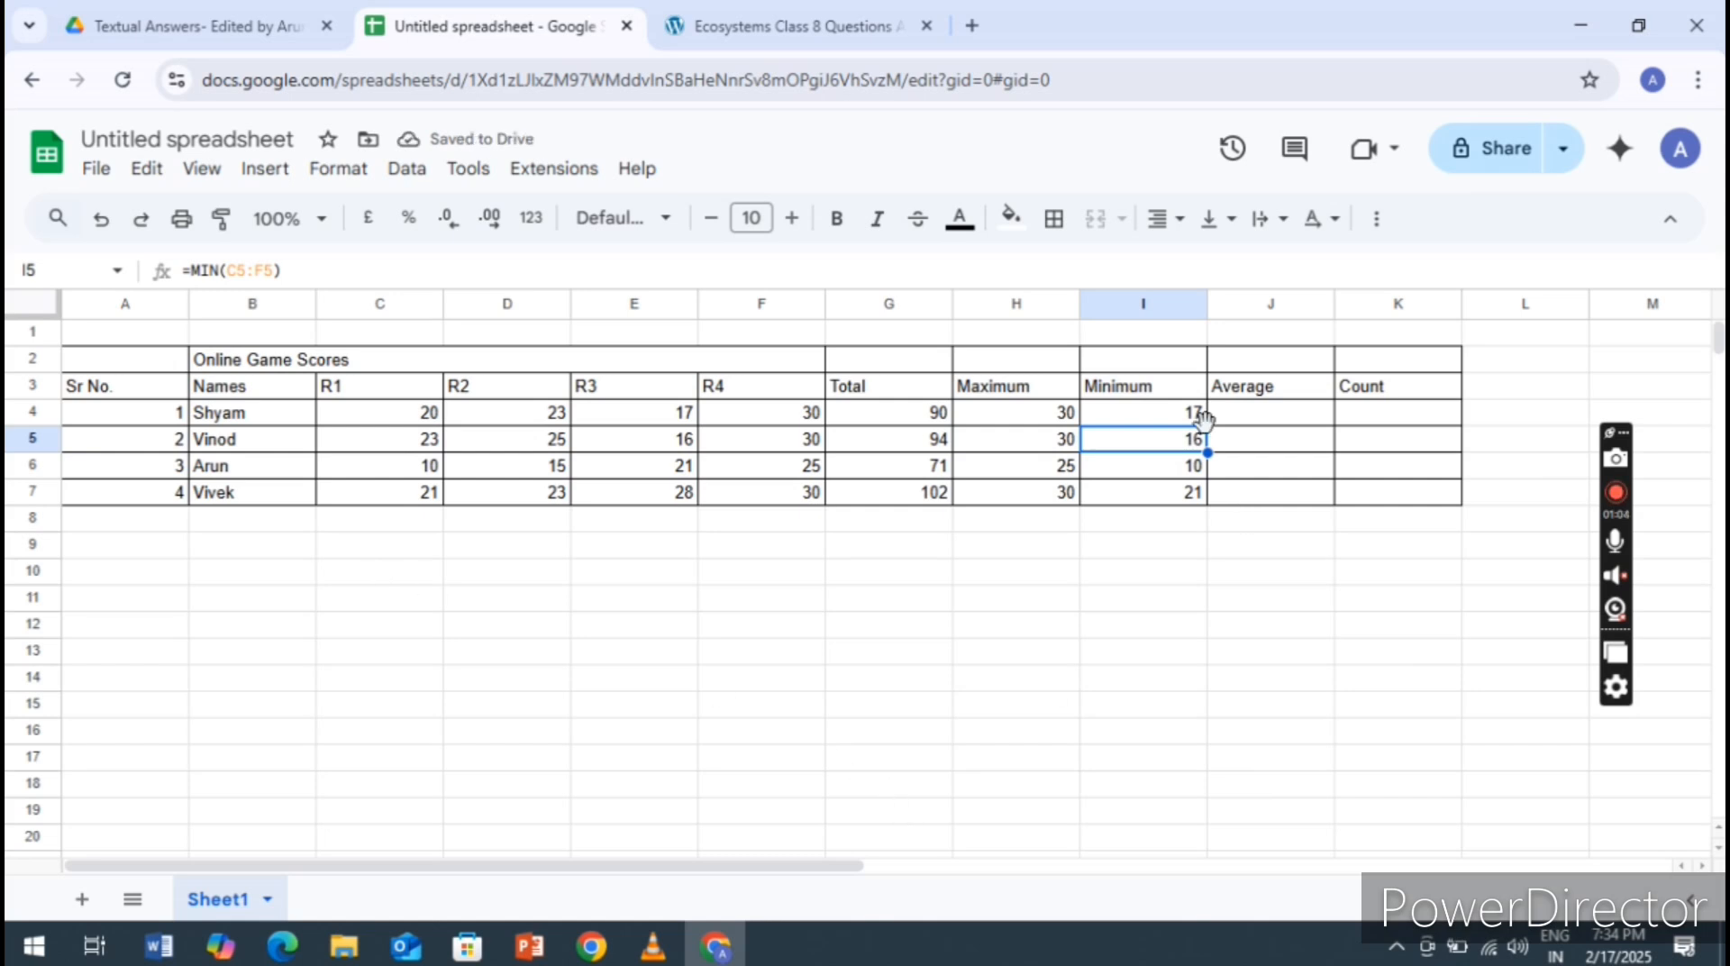
Average the first person's scores in cell J4 with =AVERAGE(C4:F4) and accept the suggested auto-fill for J5 to J7
click(1259, 416)
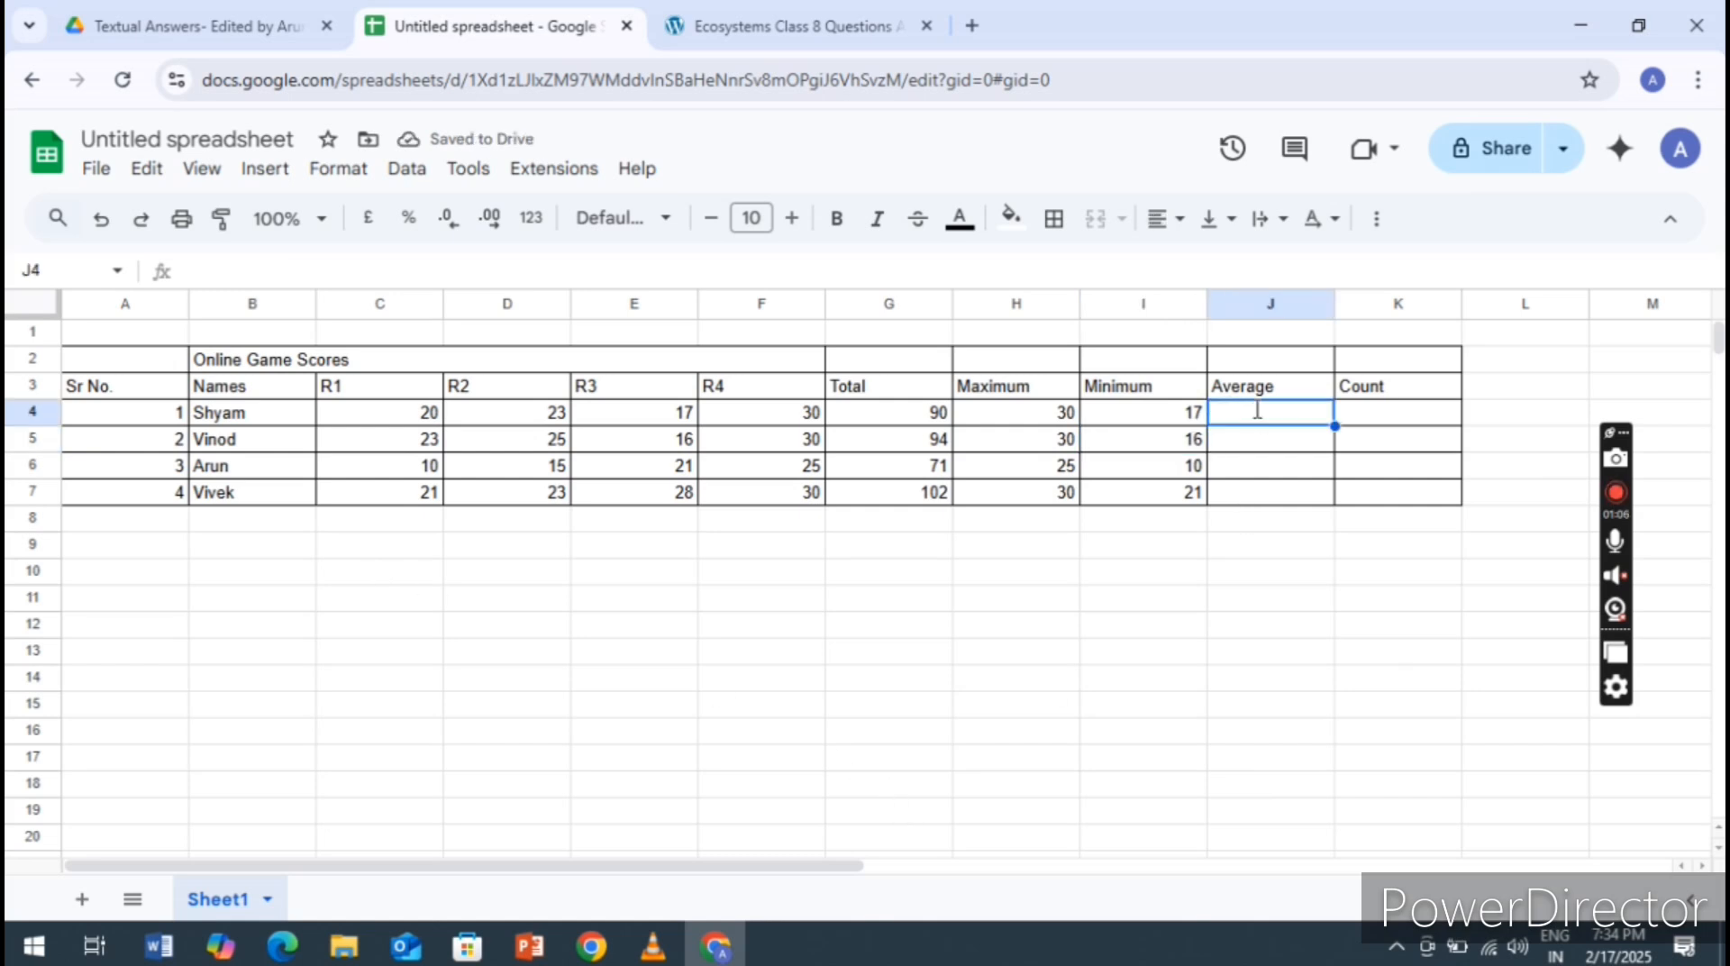
text(=)
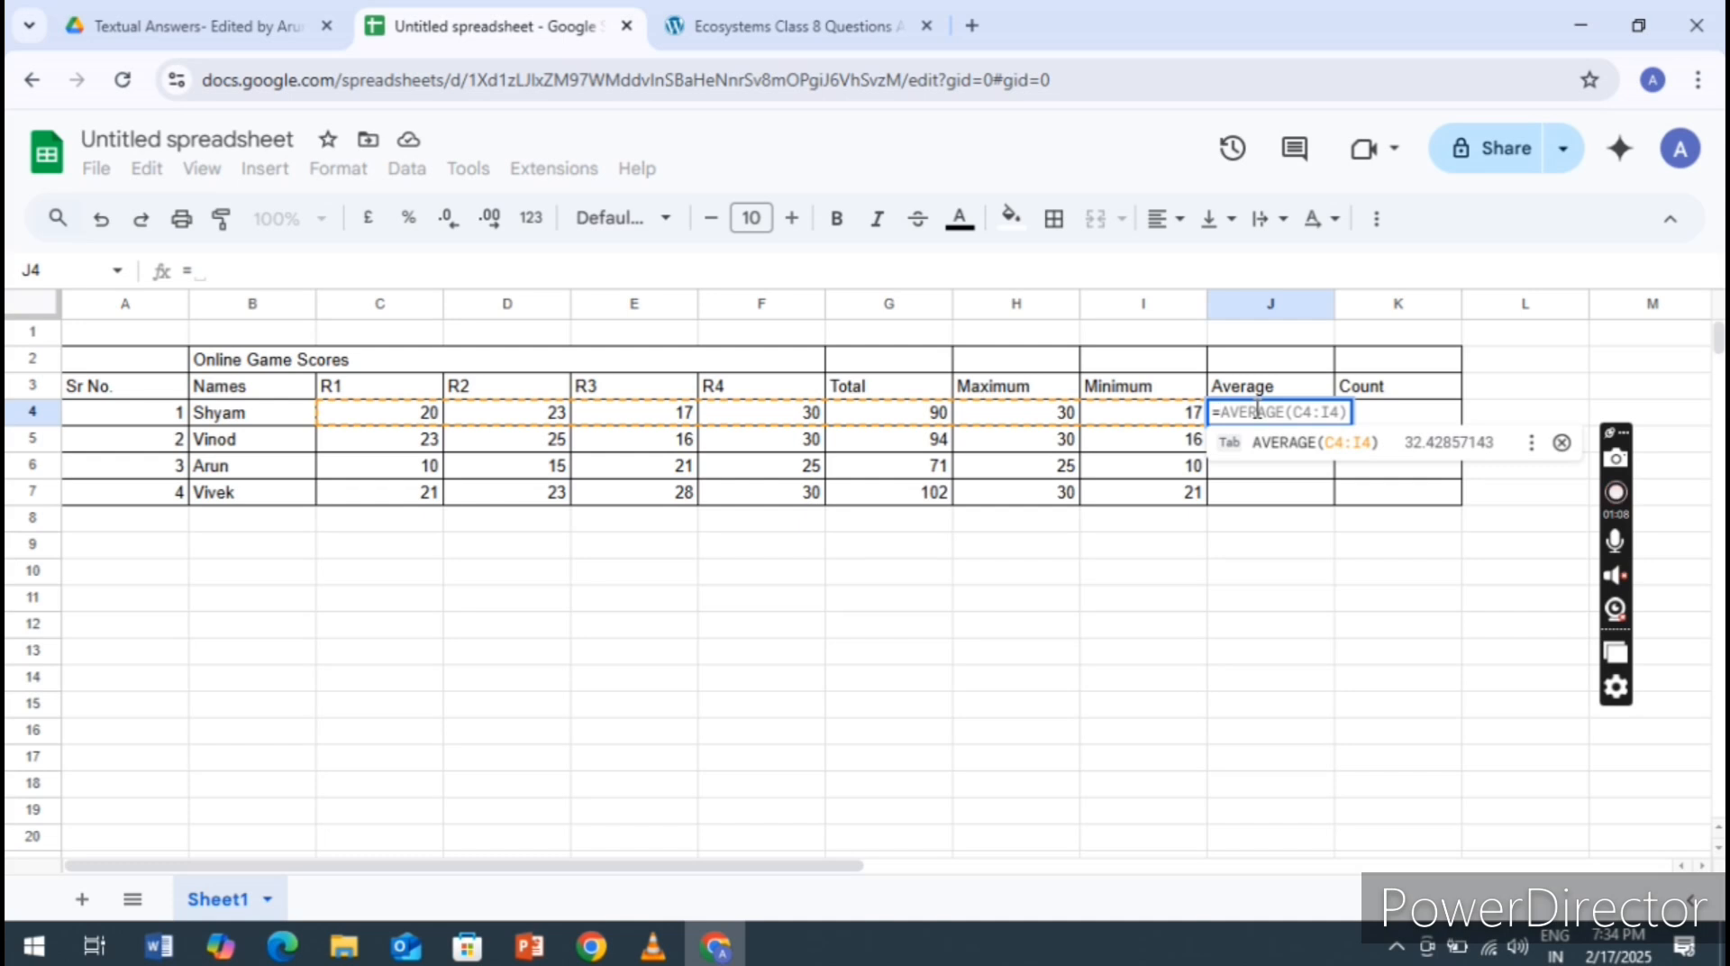
text(AVER)
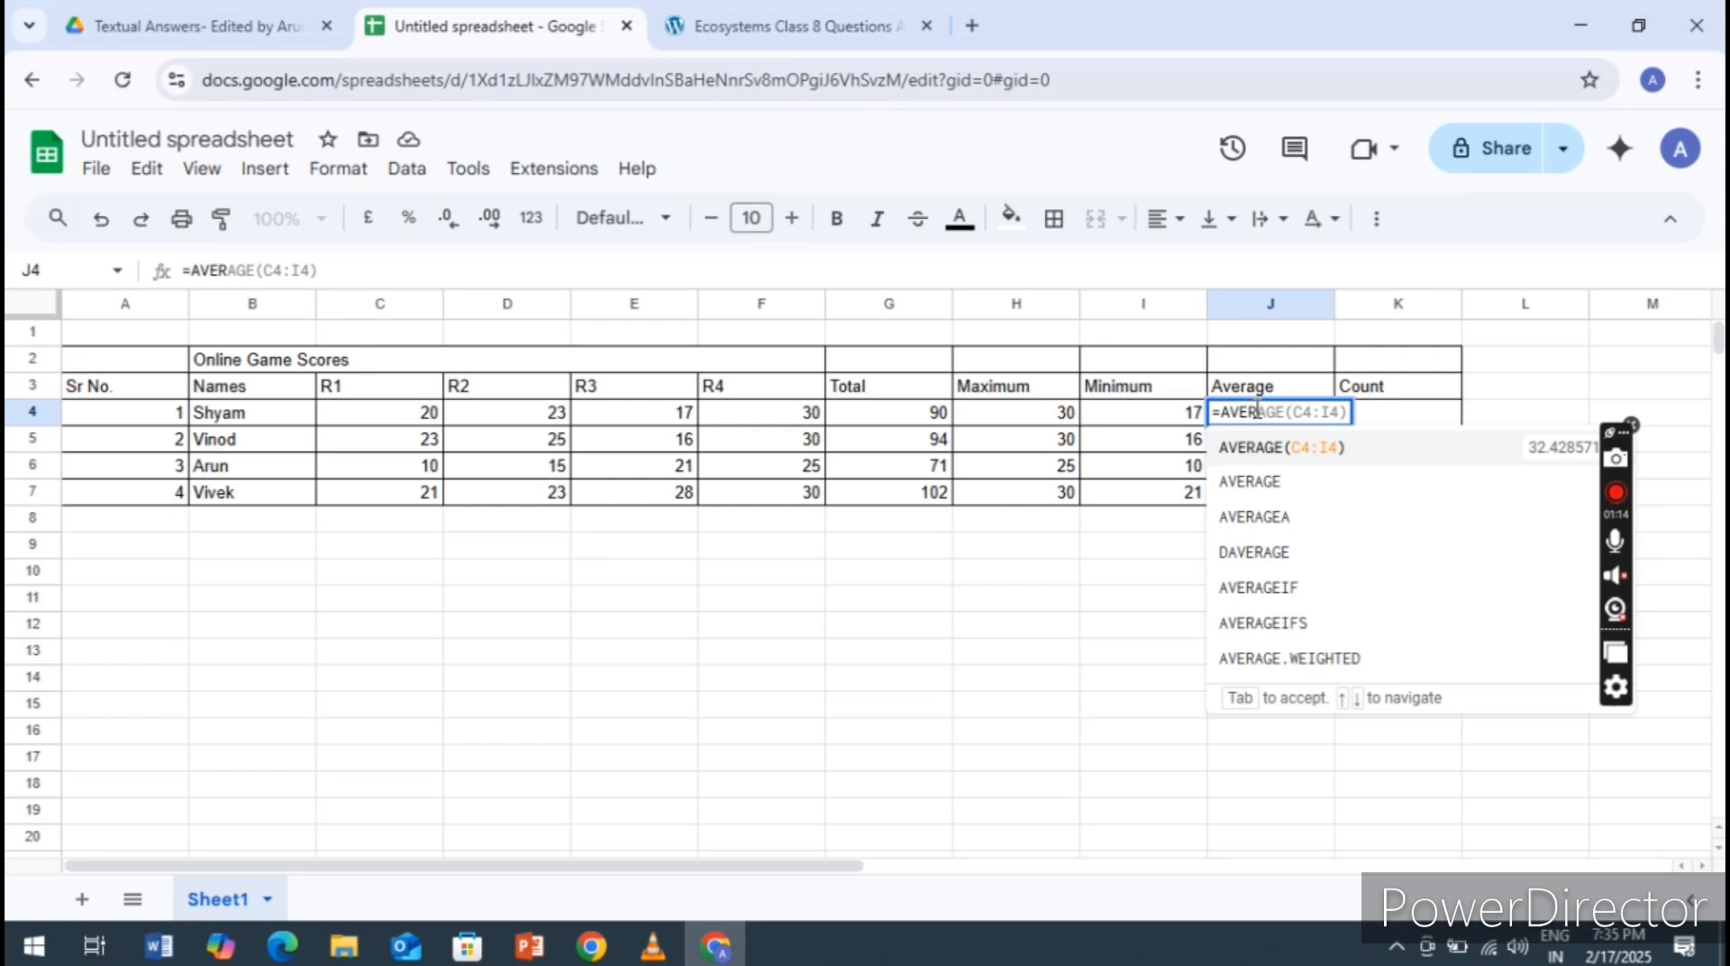
text(AGE)
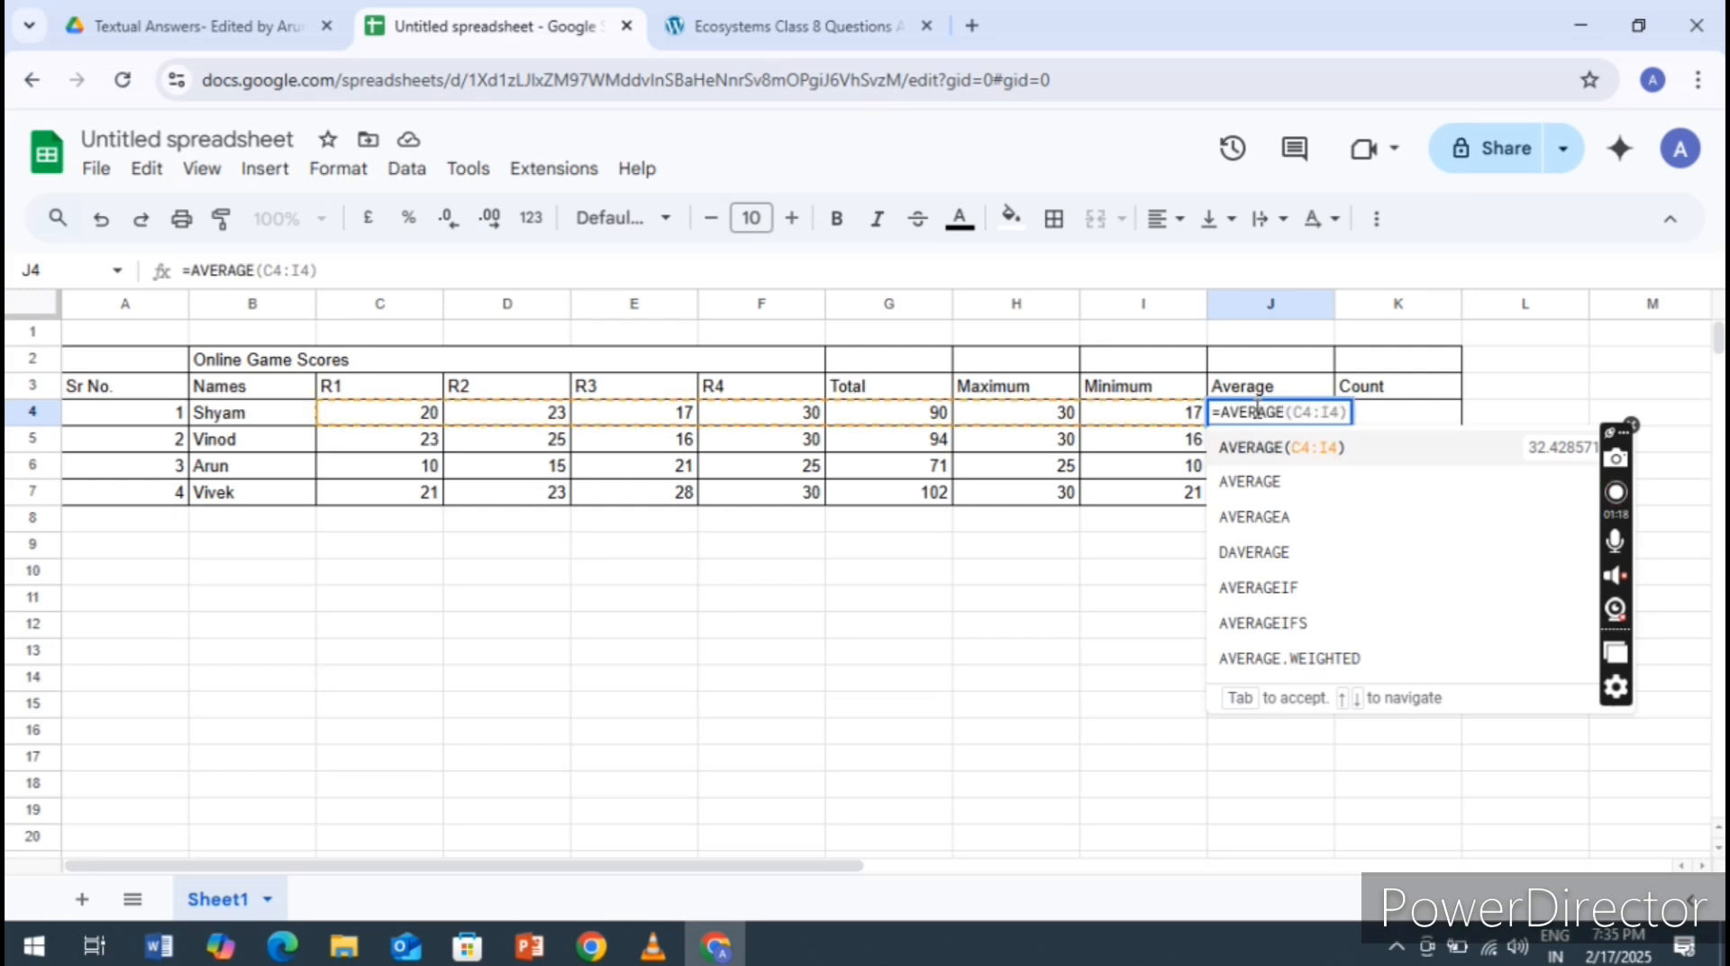
text(()
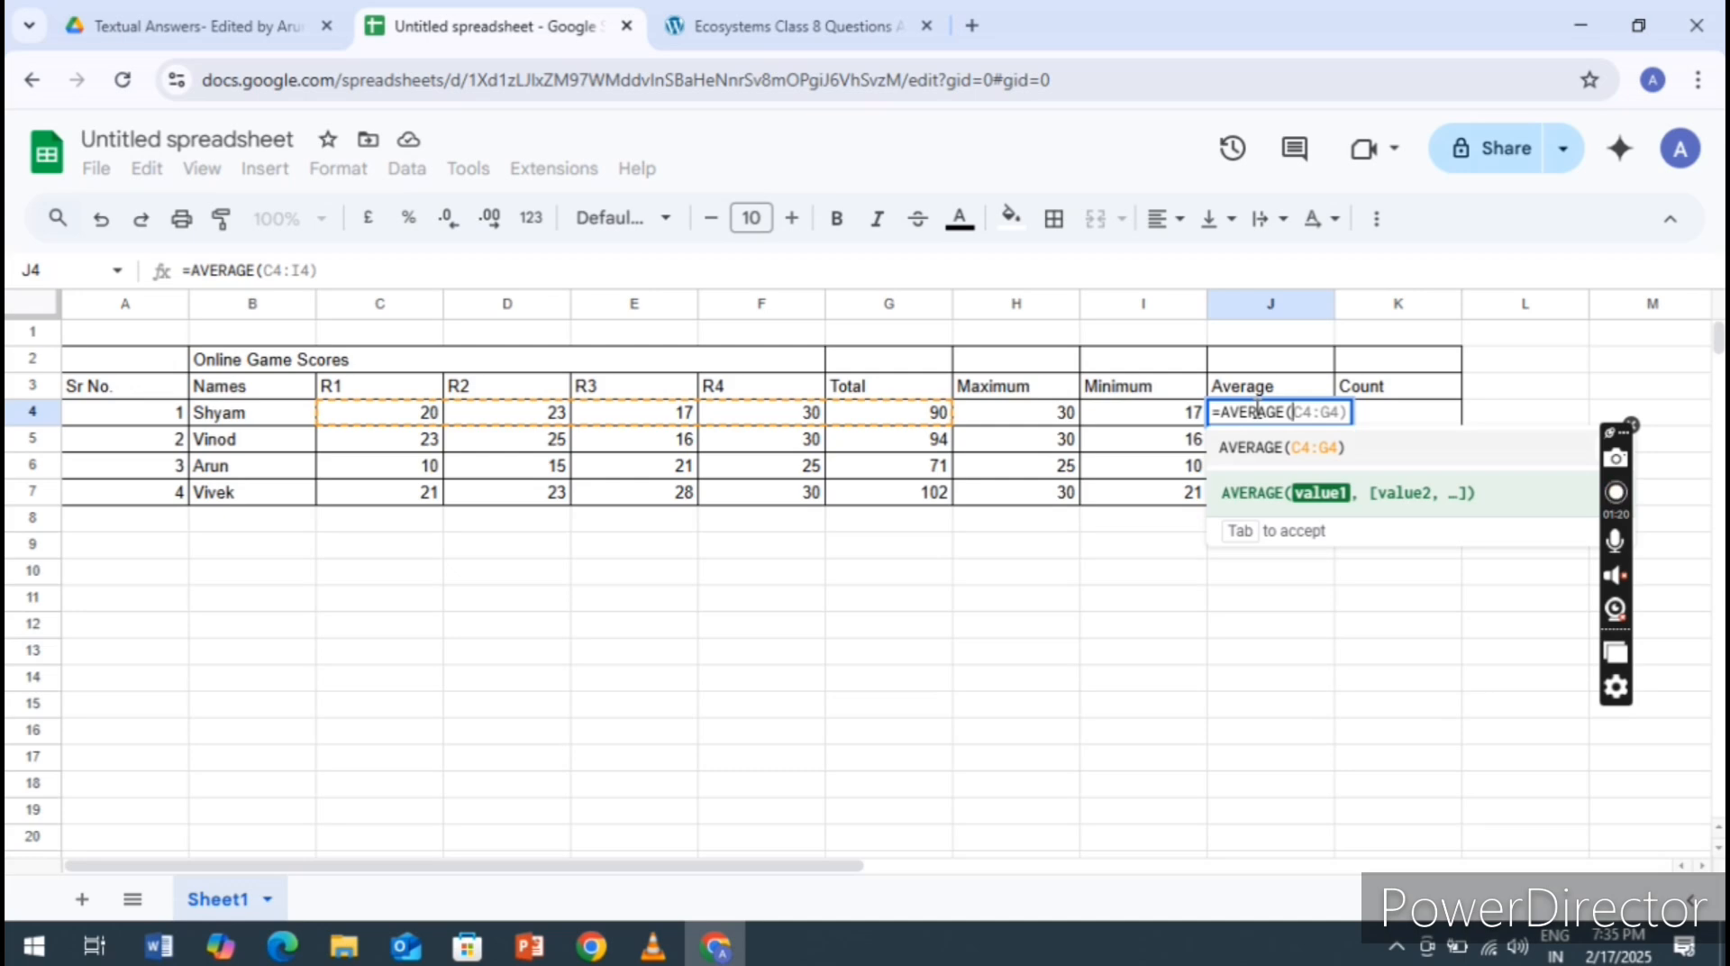
text(C)
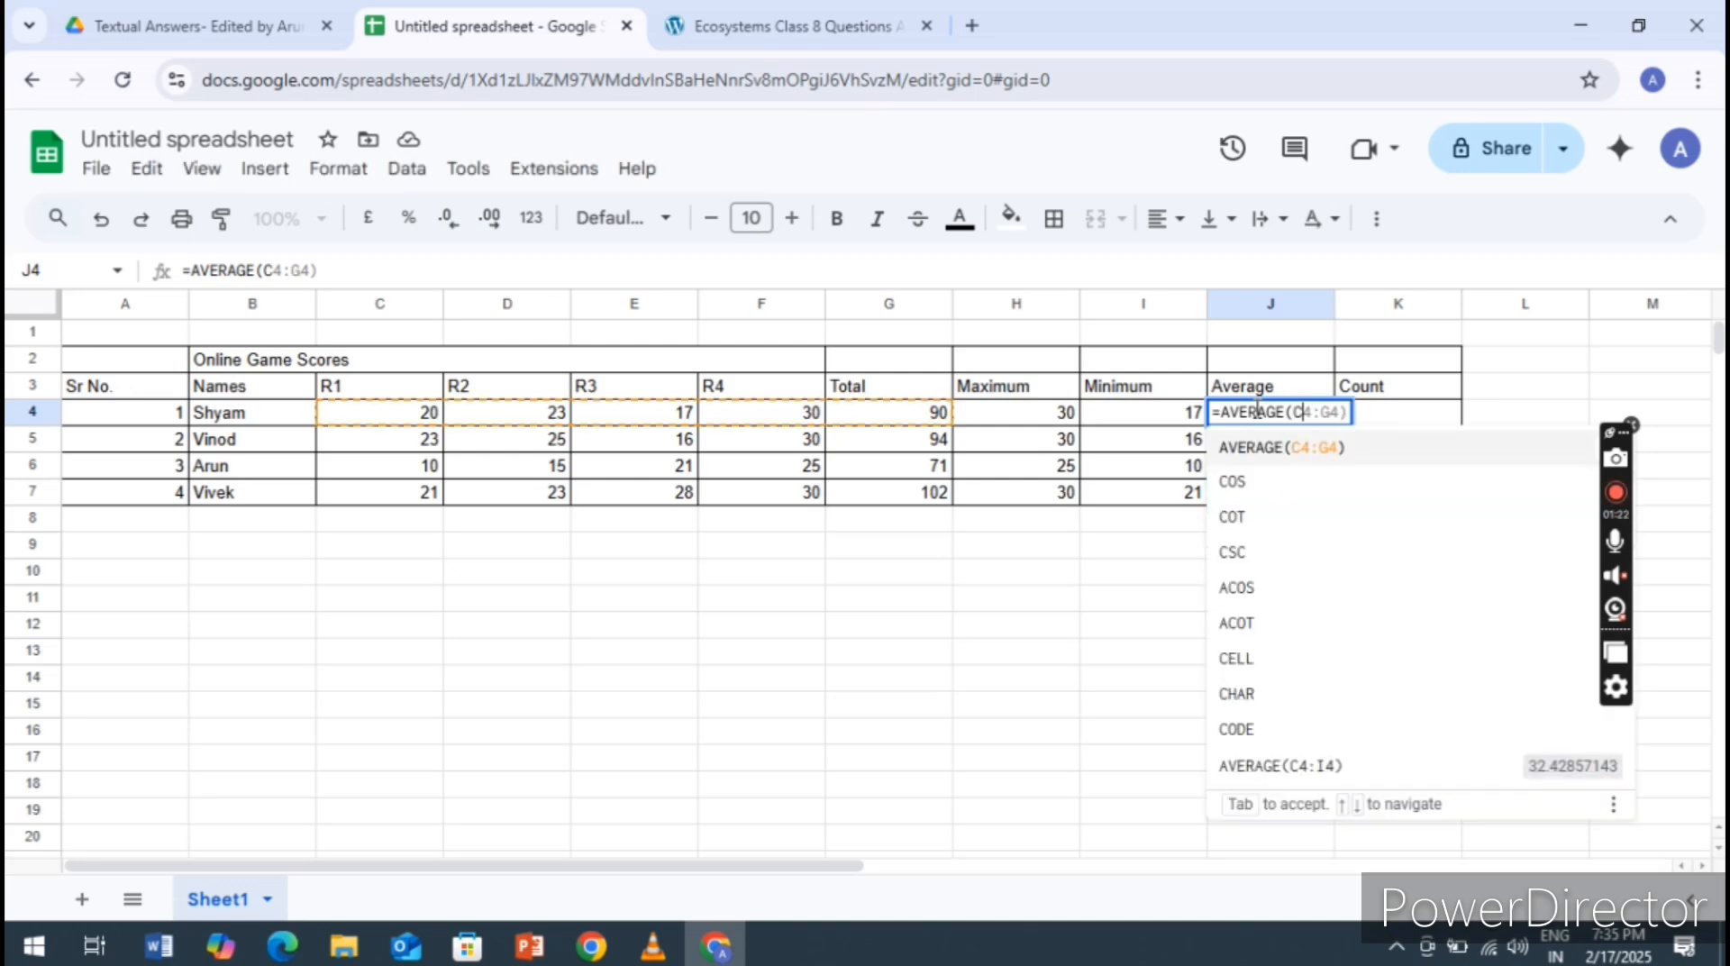
text(4)
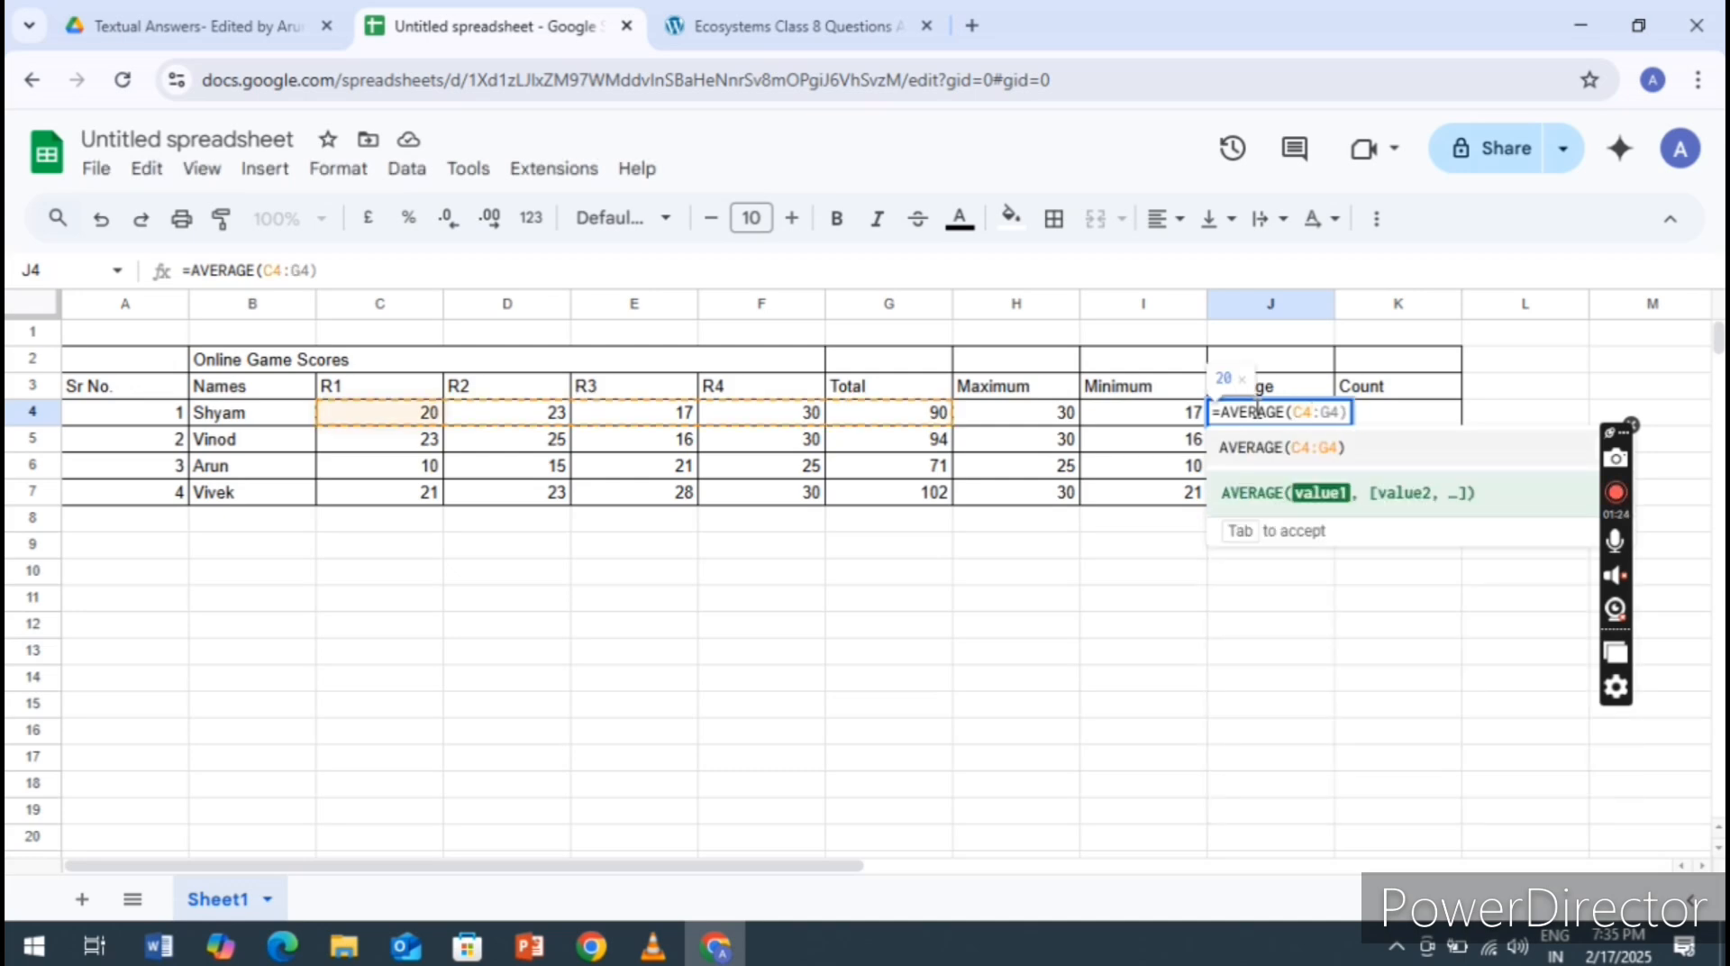
text(:)
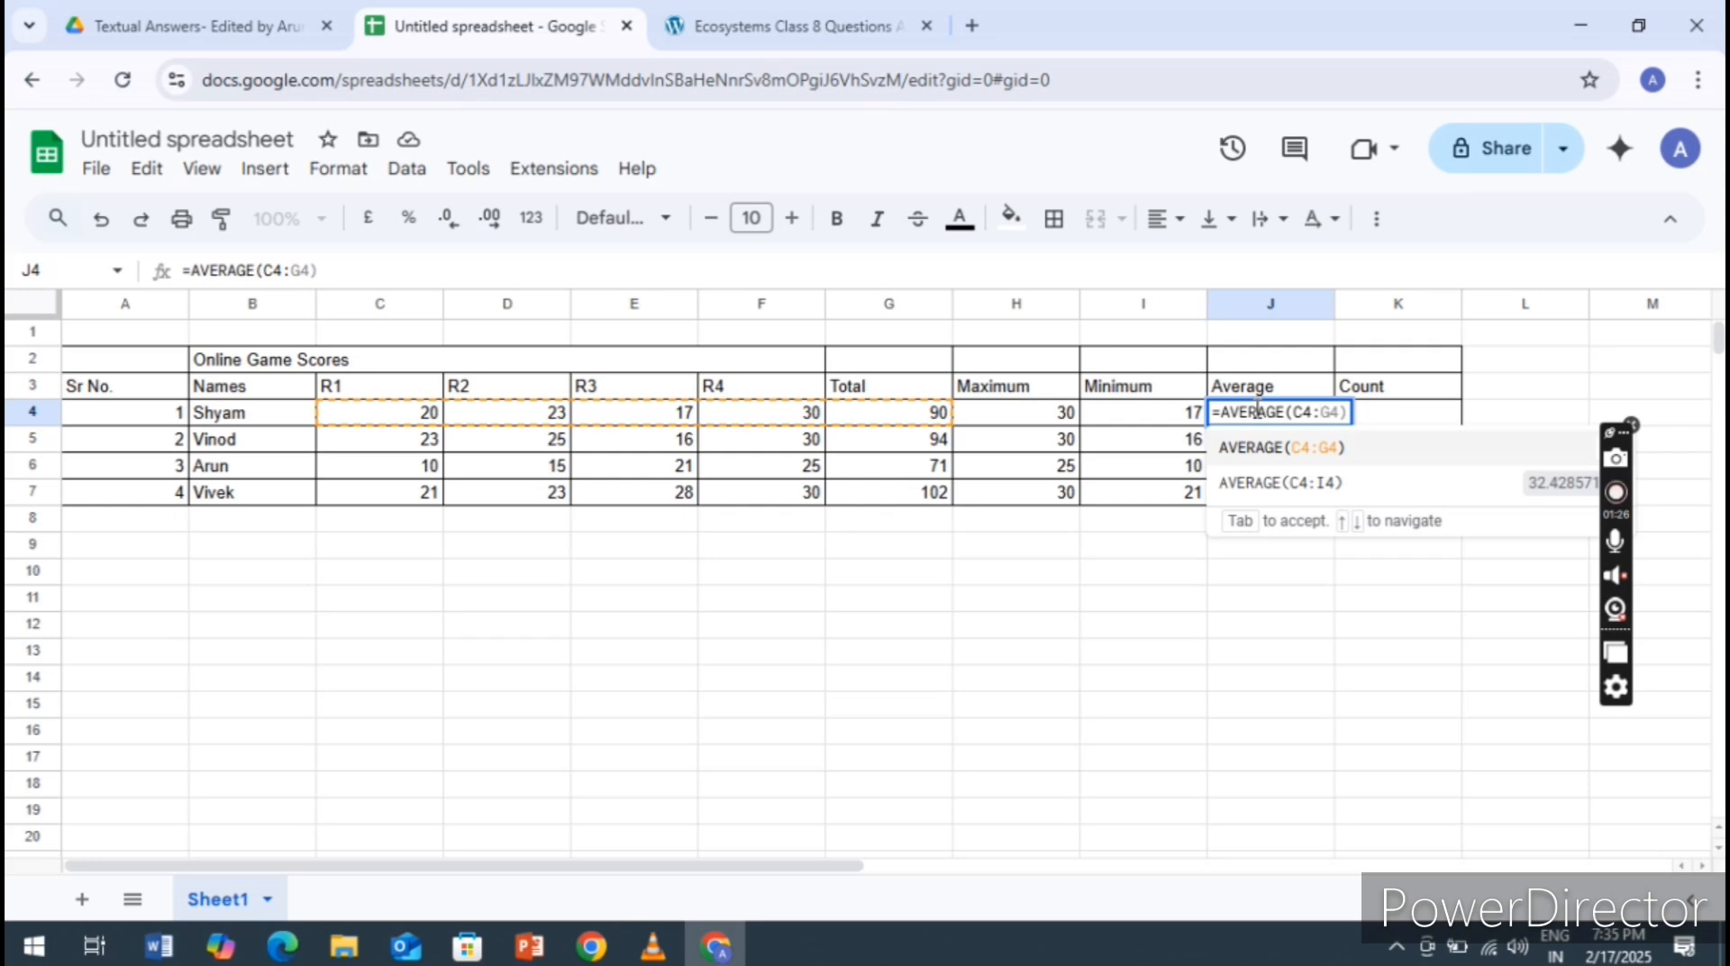
text(F)
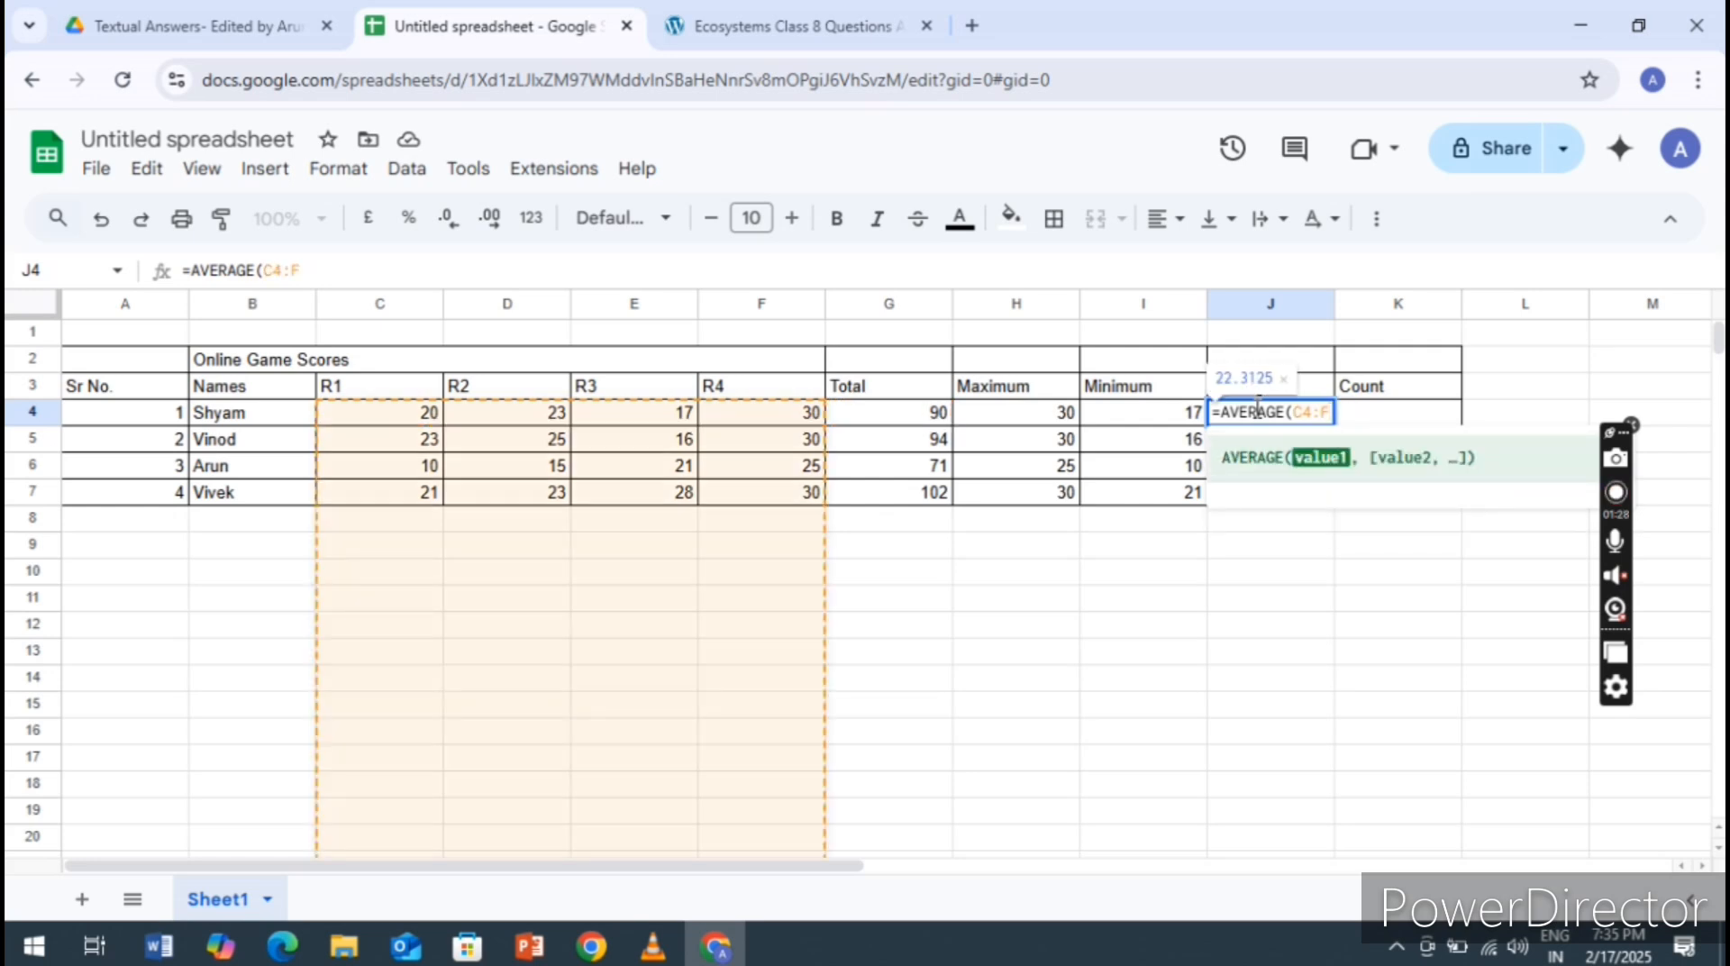
text(4)
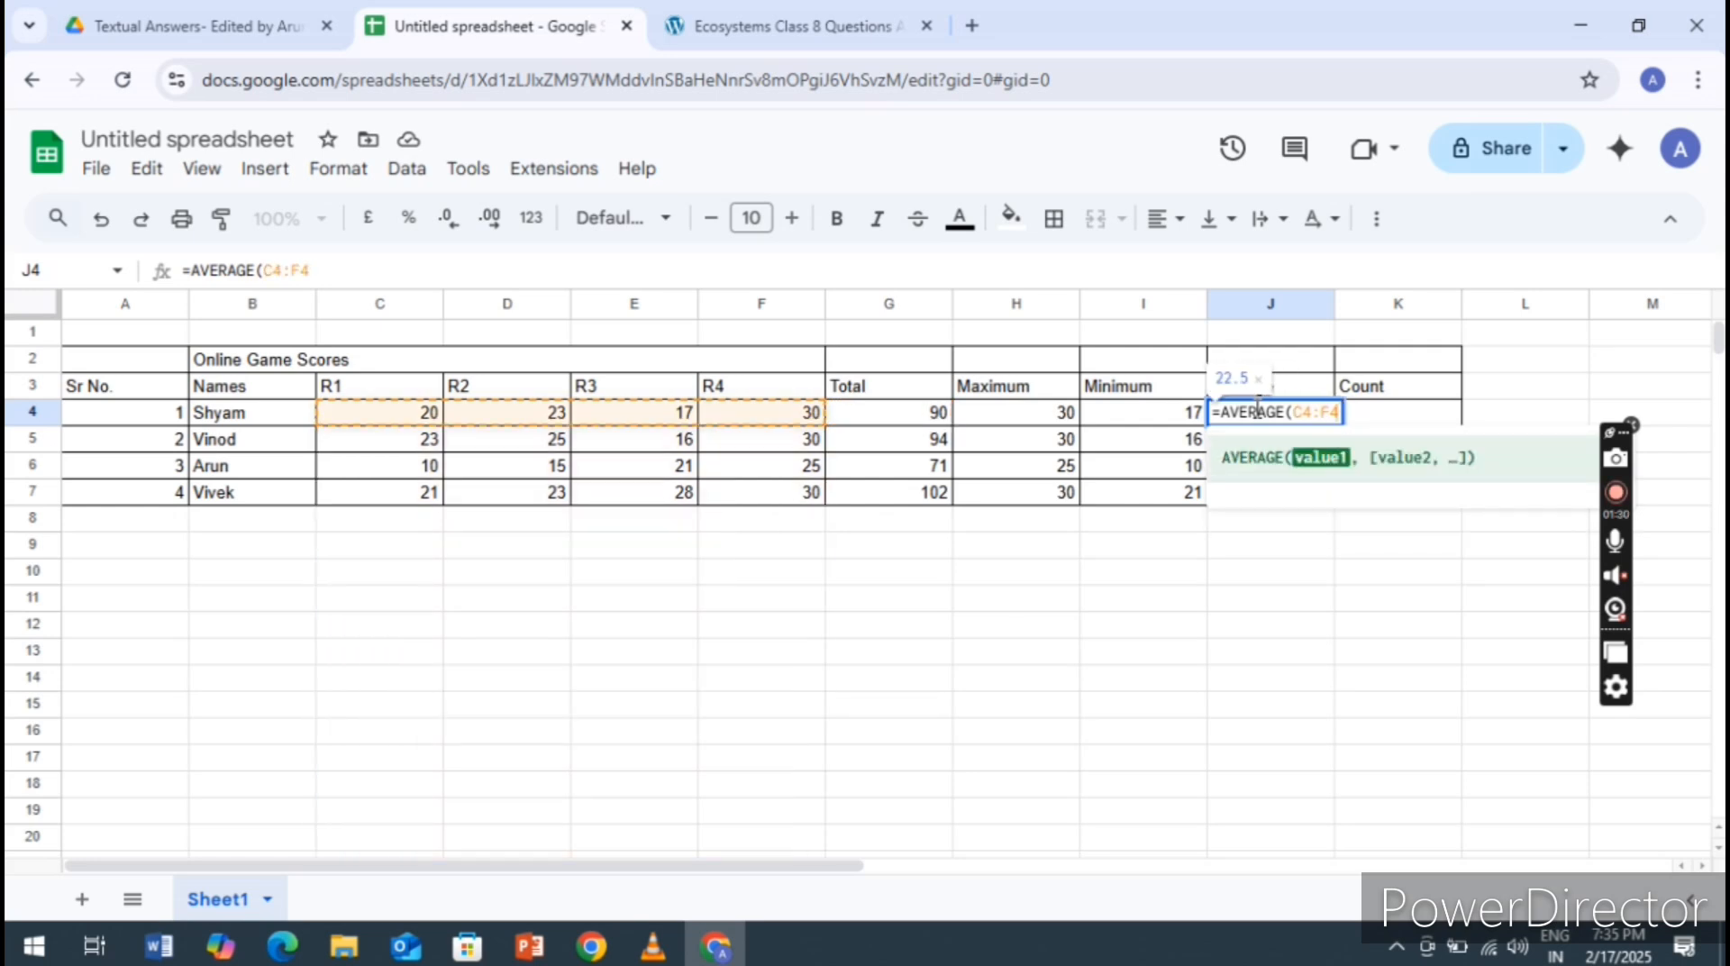
text())
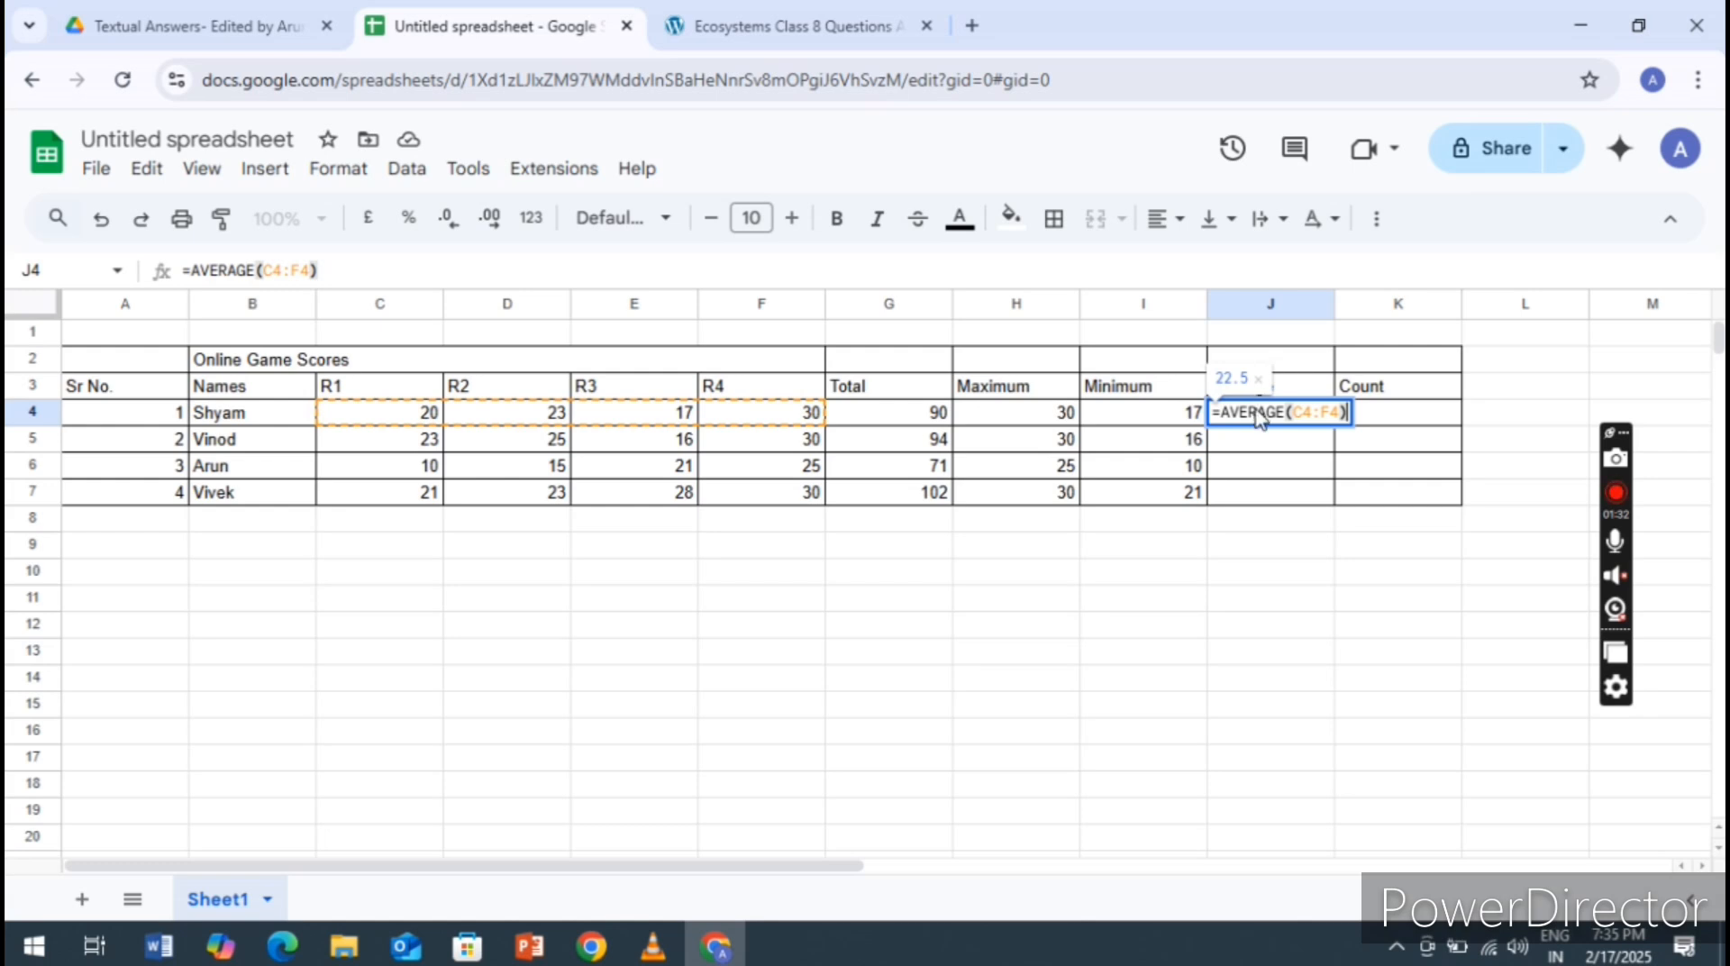
key(Return)
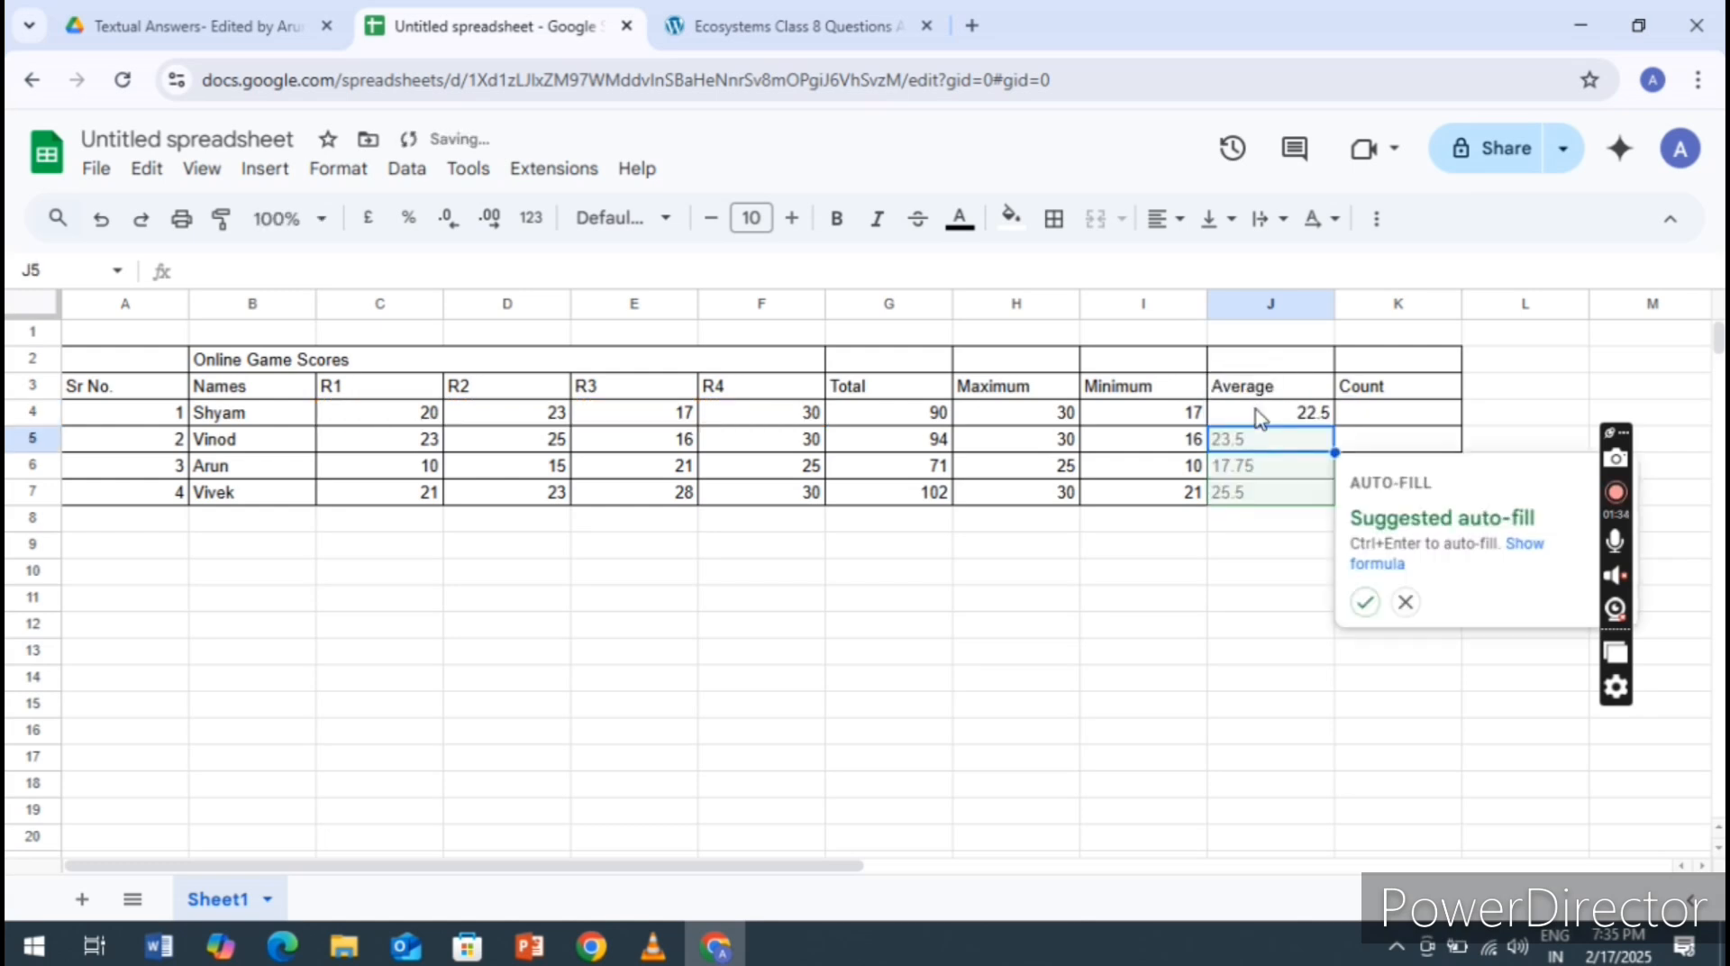
key(ctrl+Return)
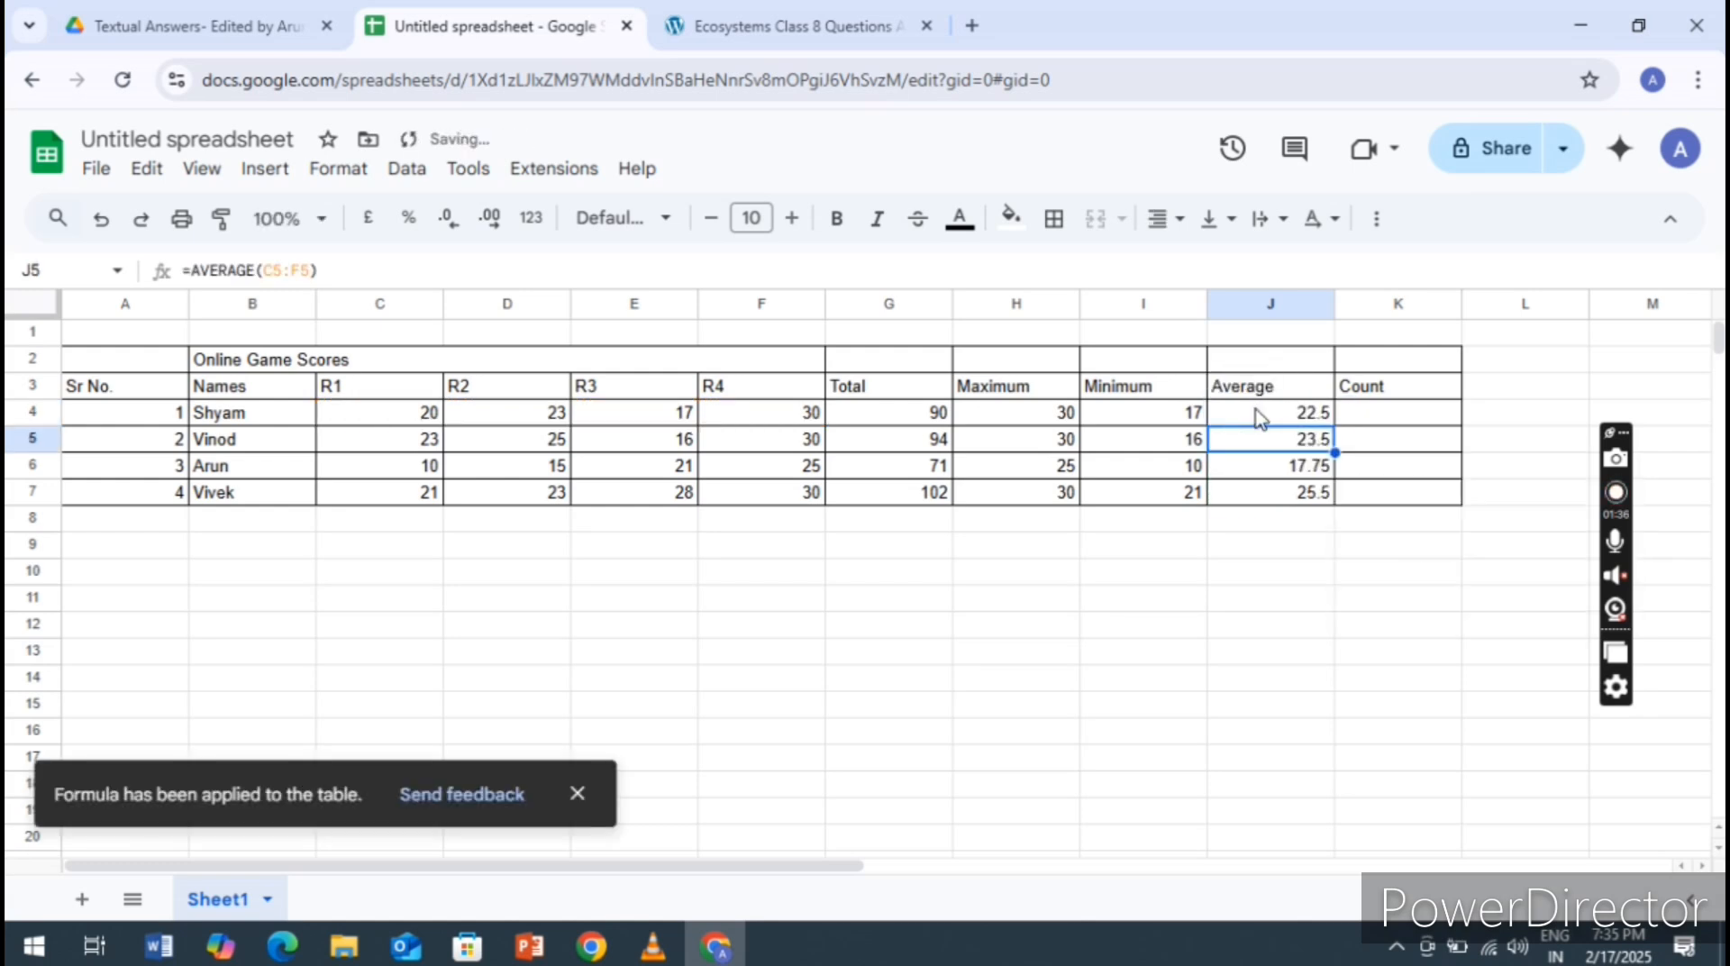
Count the first person's R1 to R4 scores in cell K4 with the formula =COUNT(C4:F4)
click(1383, 421)
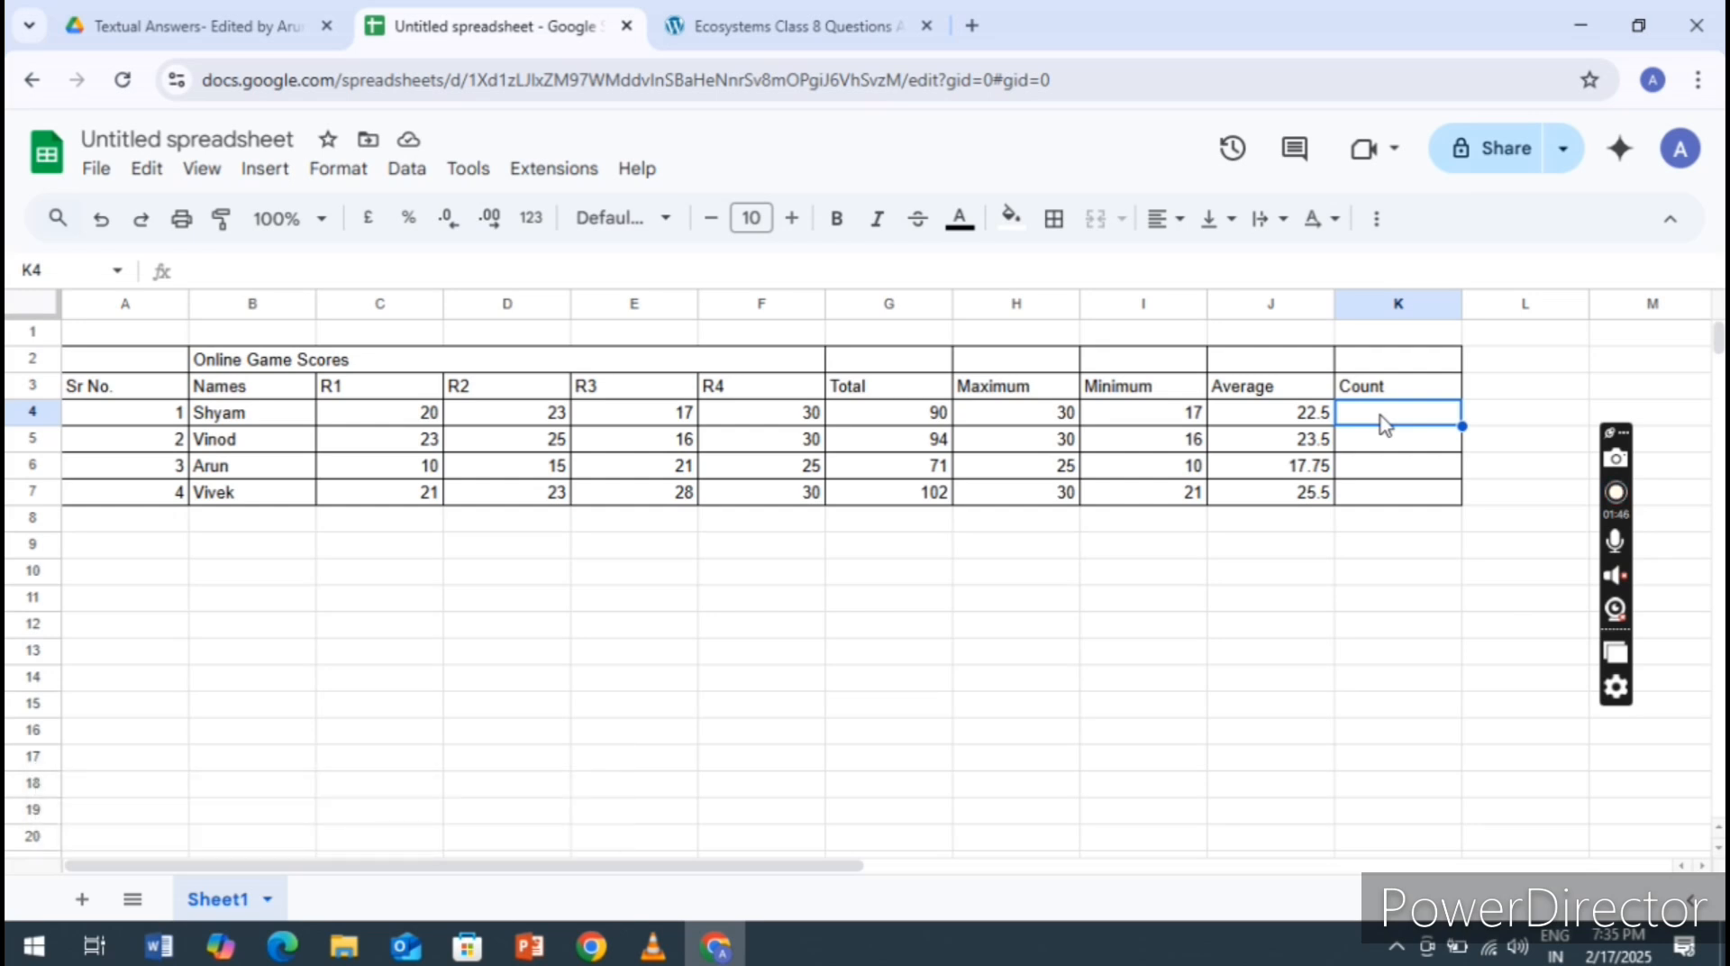
text(=)
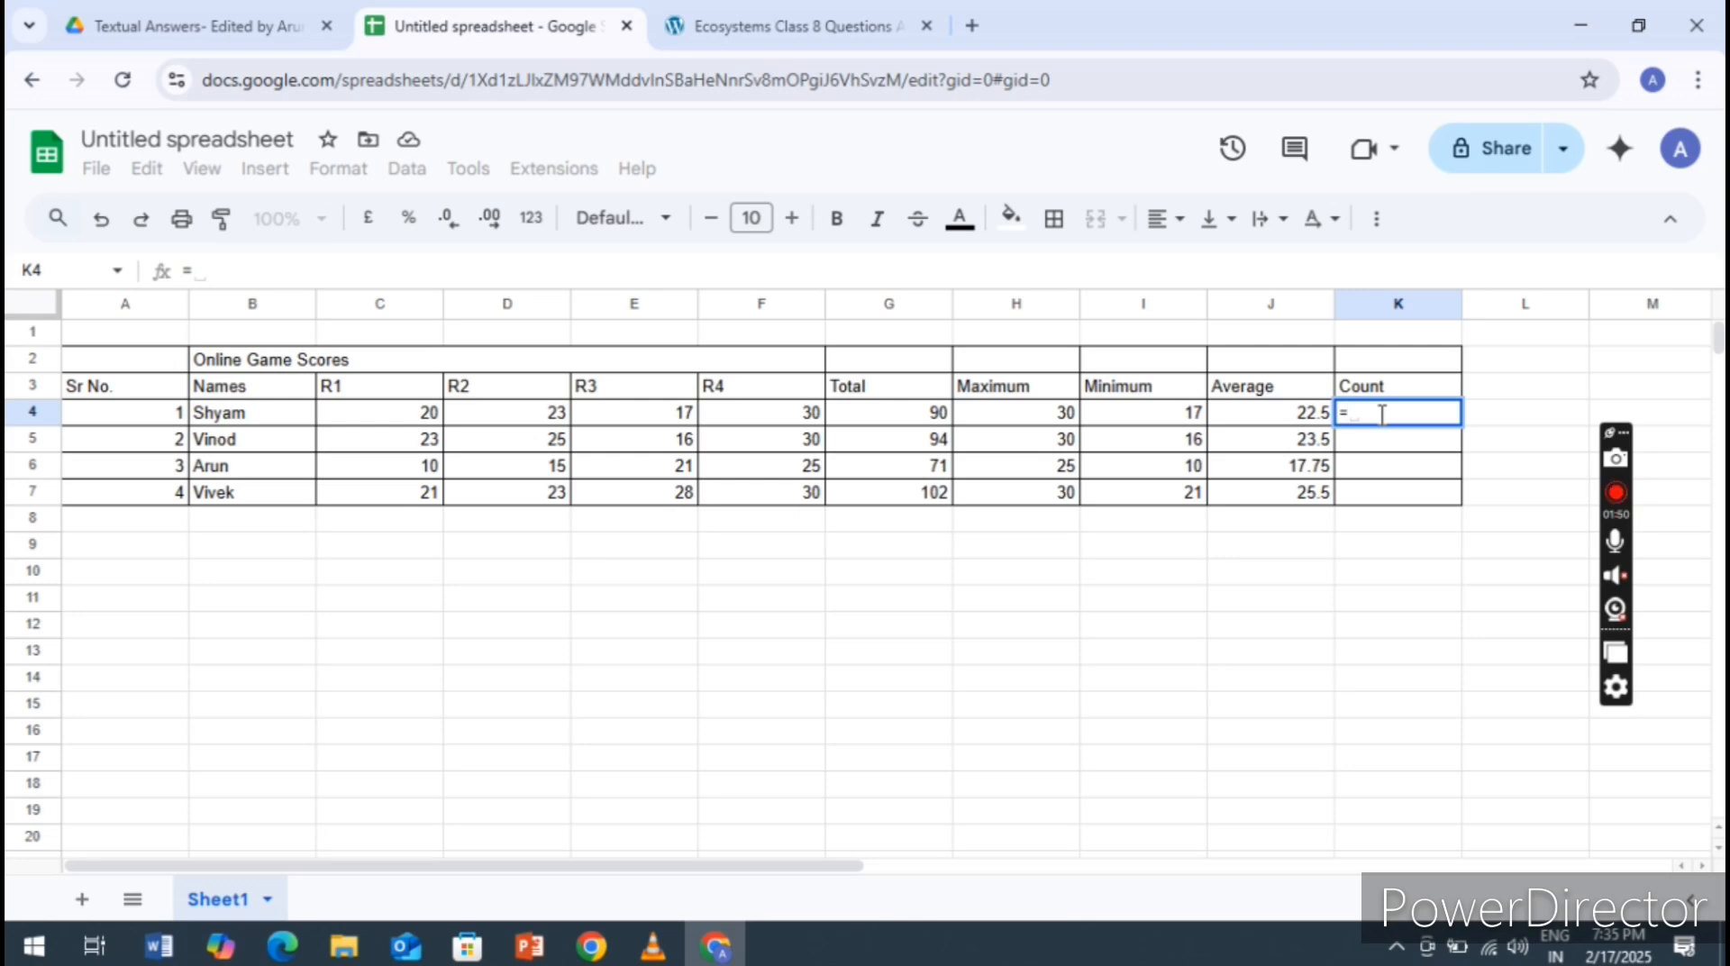
text(COUNT)
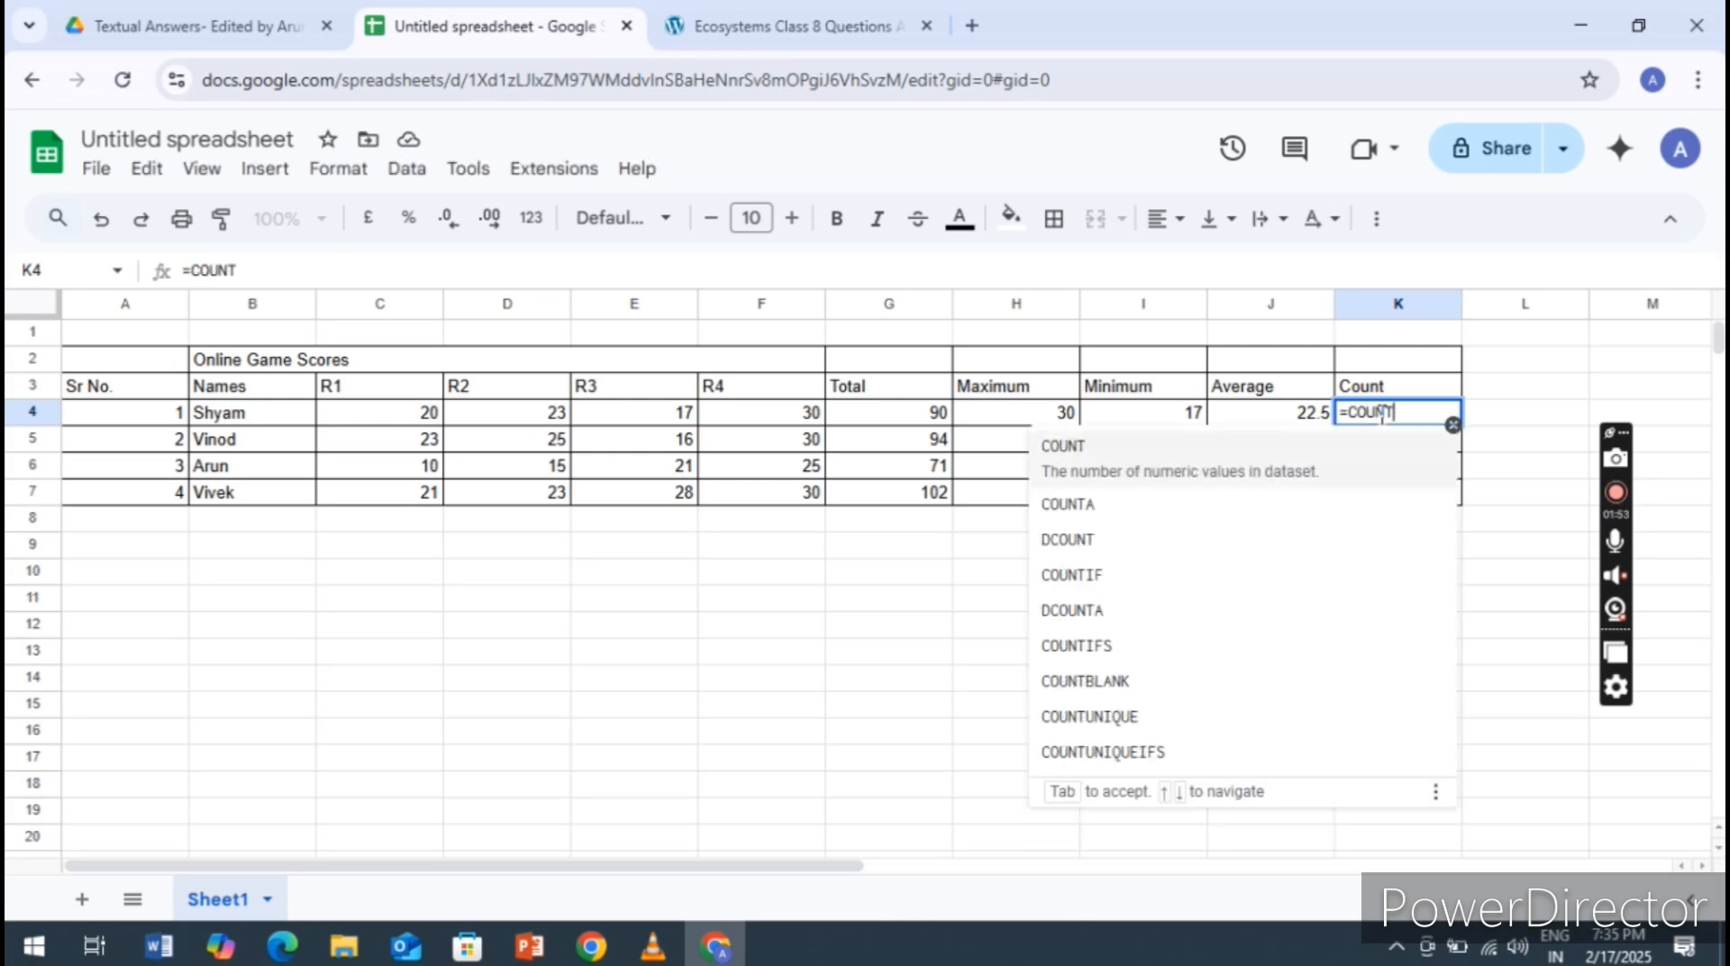
text(()
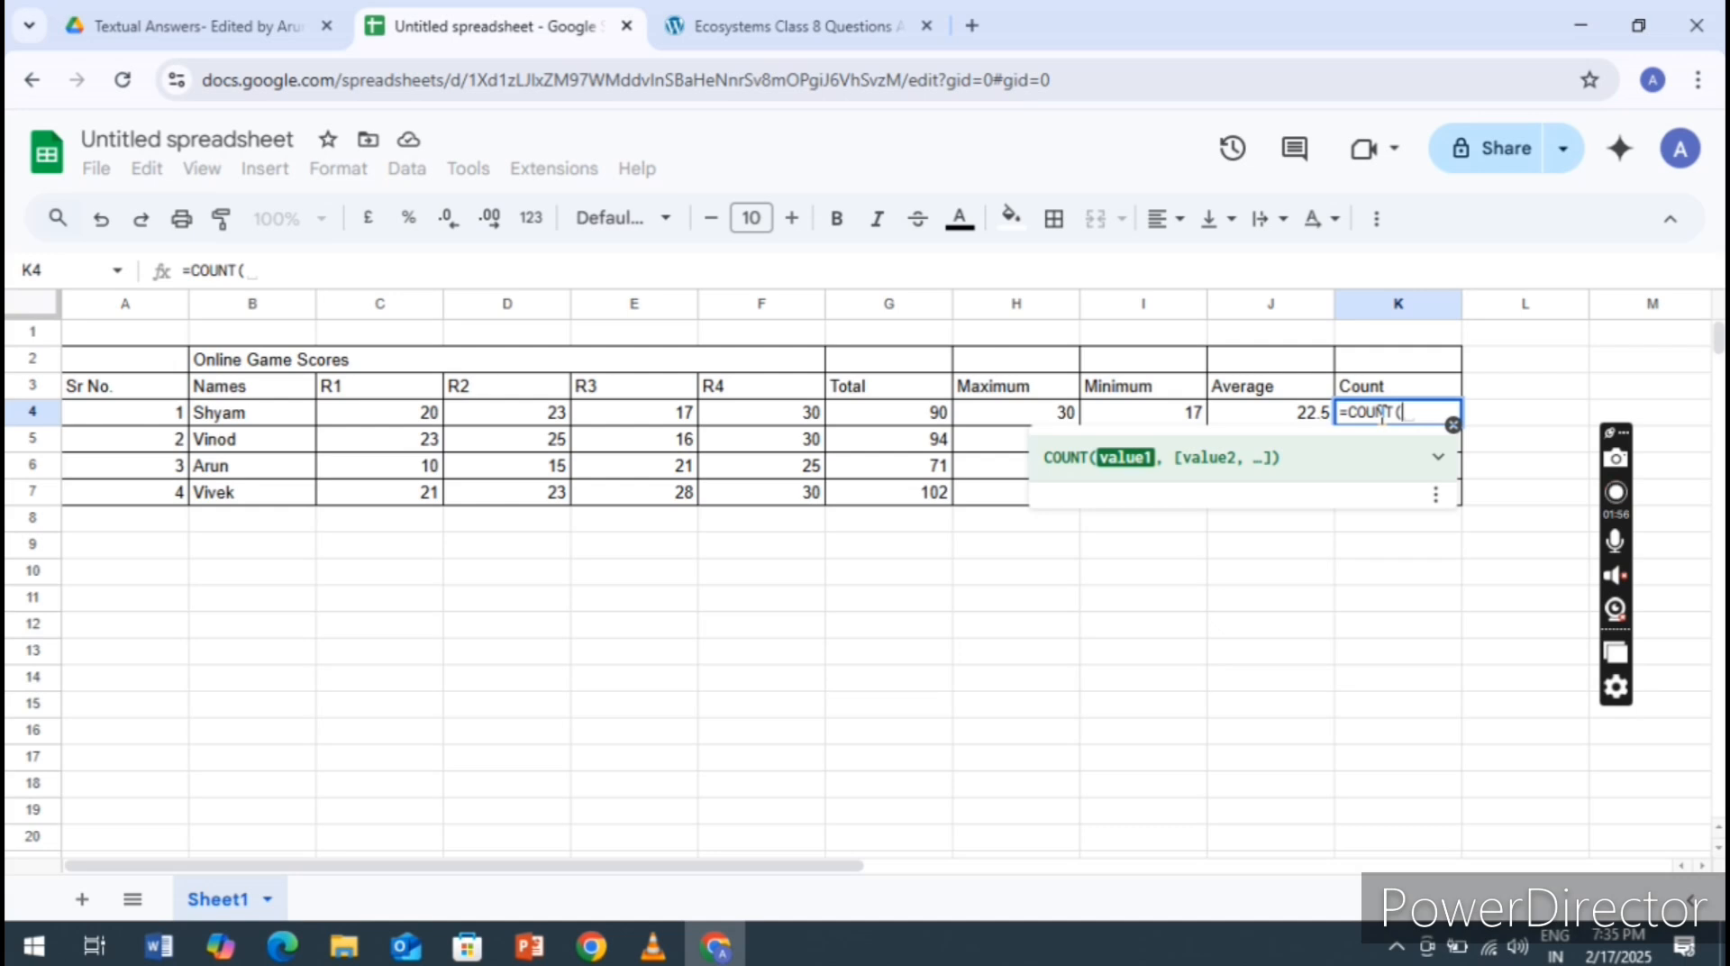
text(C4)
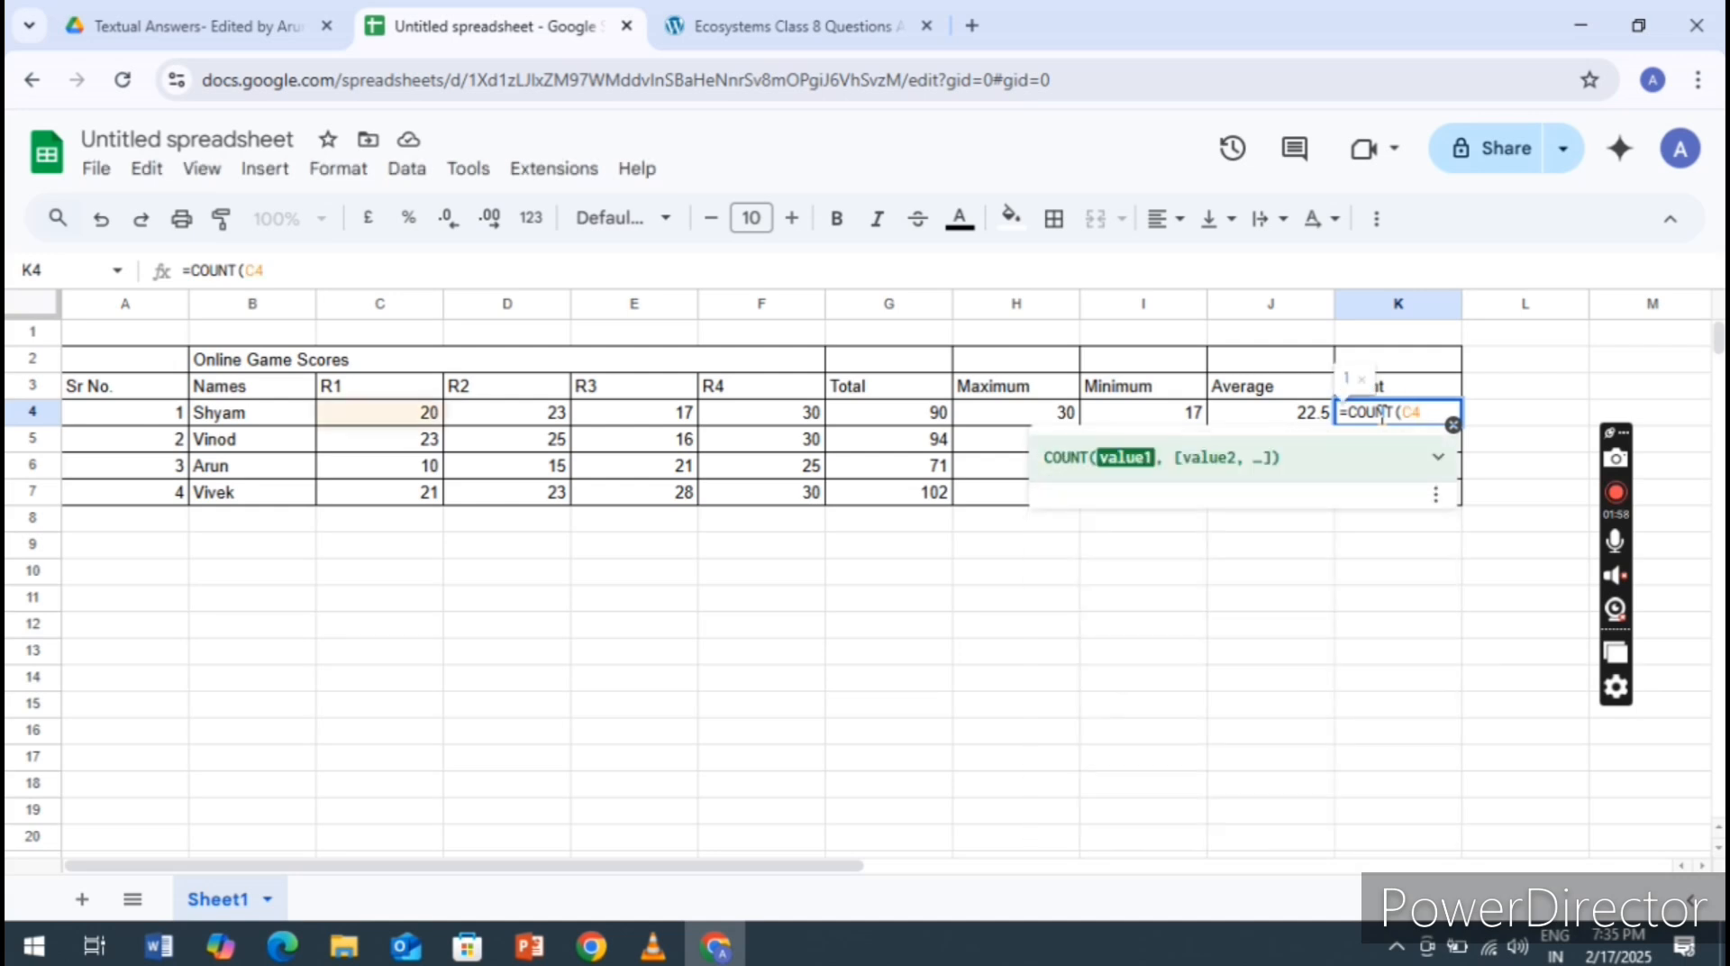
text(:F4)
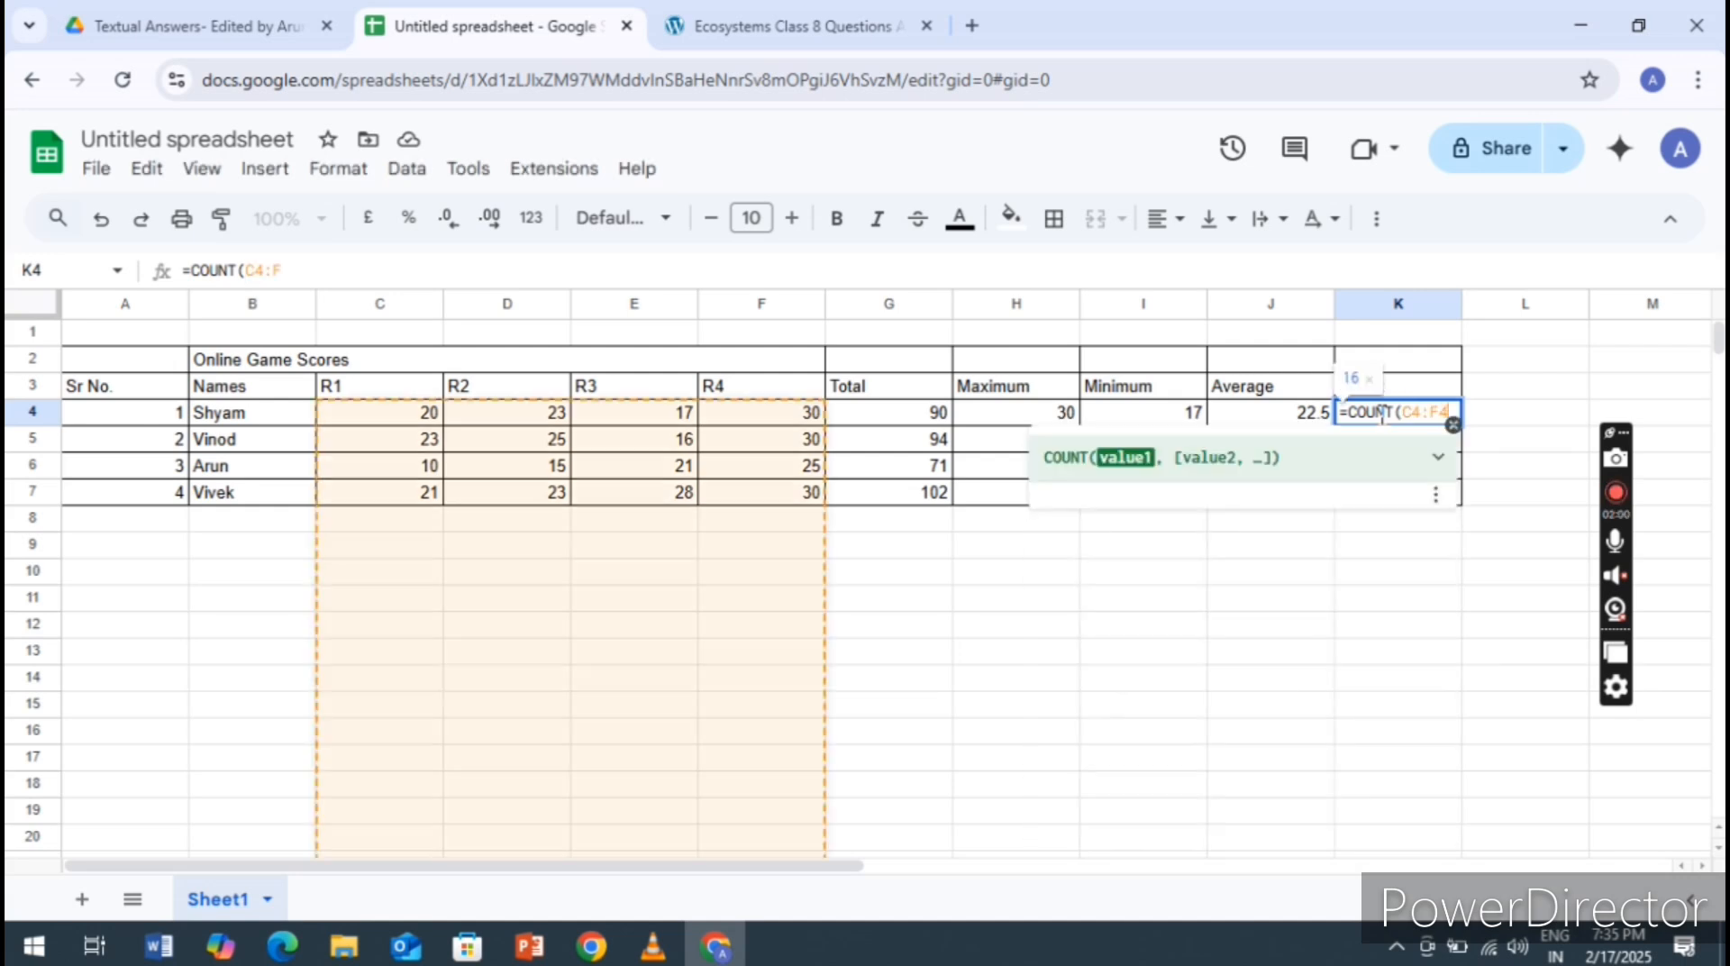
text())
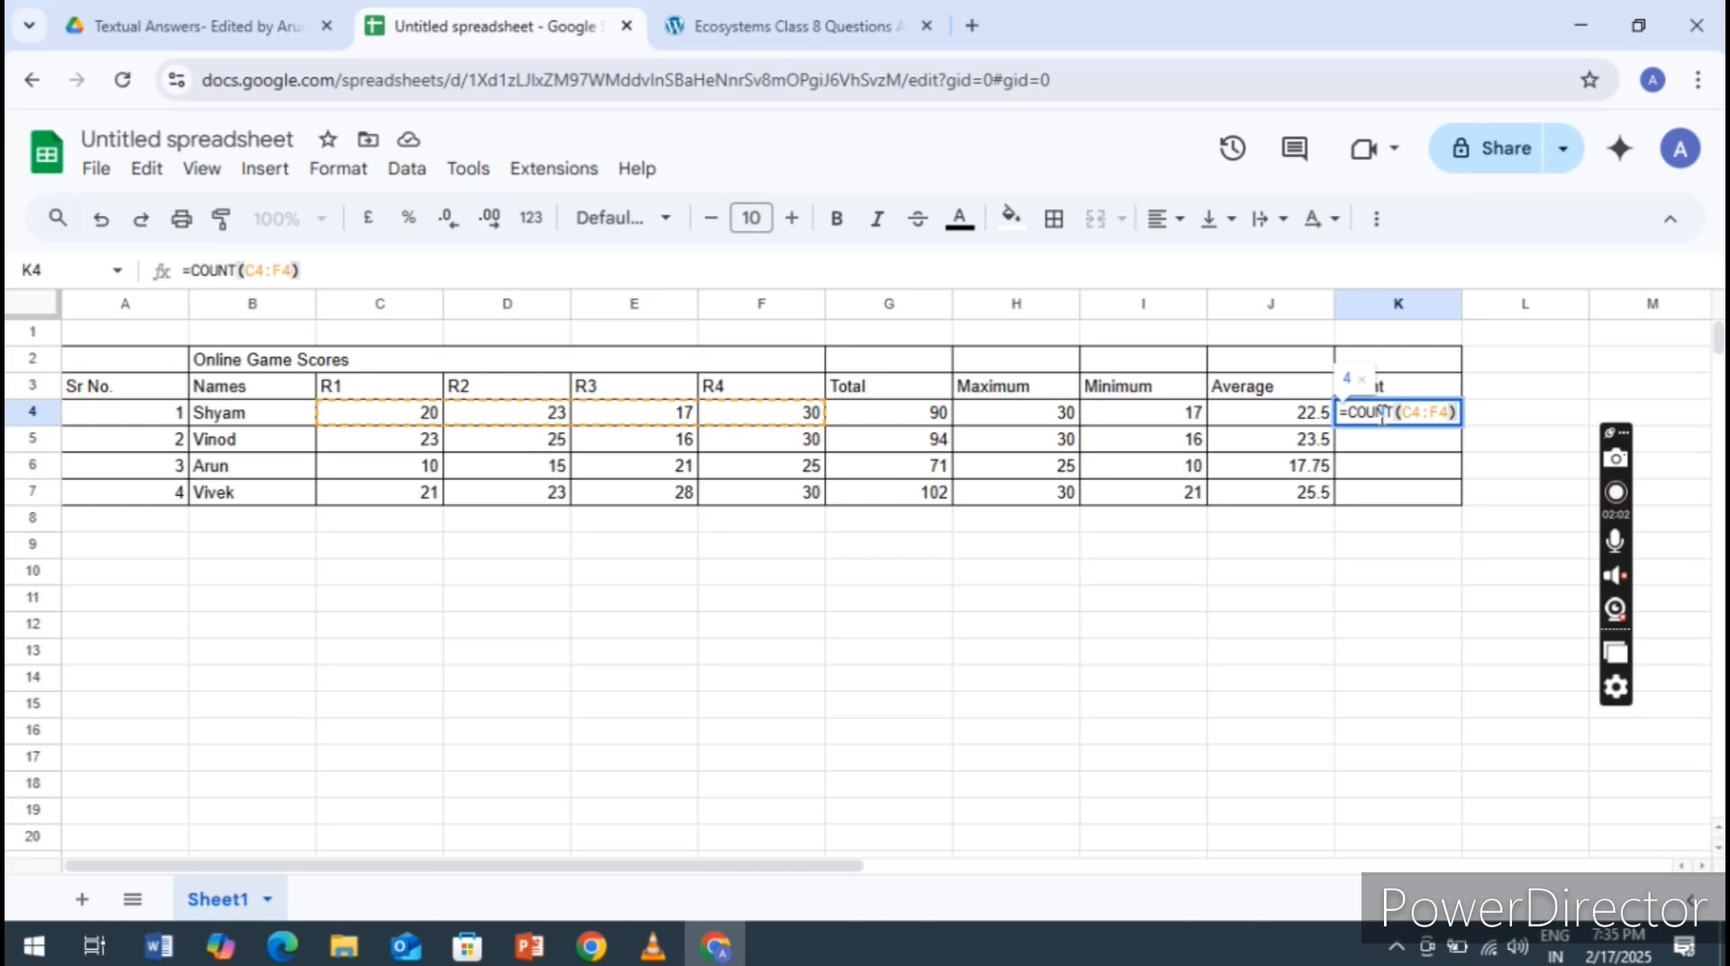
key(Return)
Copy the COUNT formula from K4 to cells K5 to K7 of the Count column
click(1411, 416)
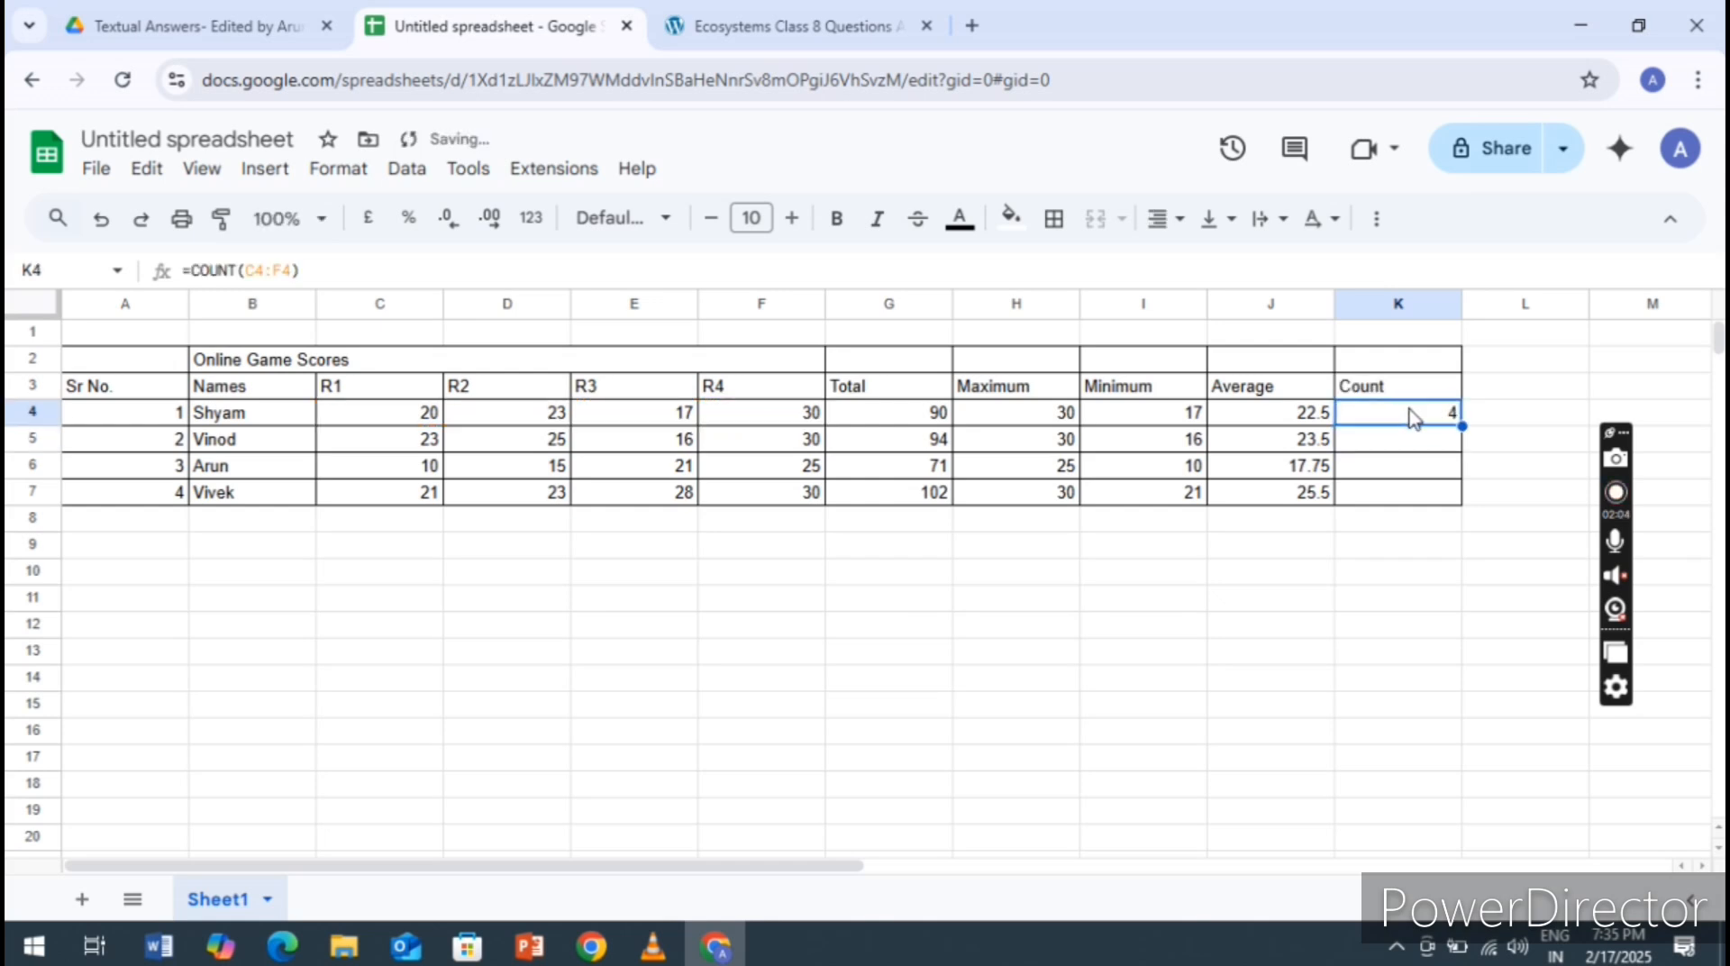
key(ctrl+c)
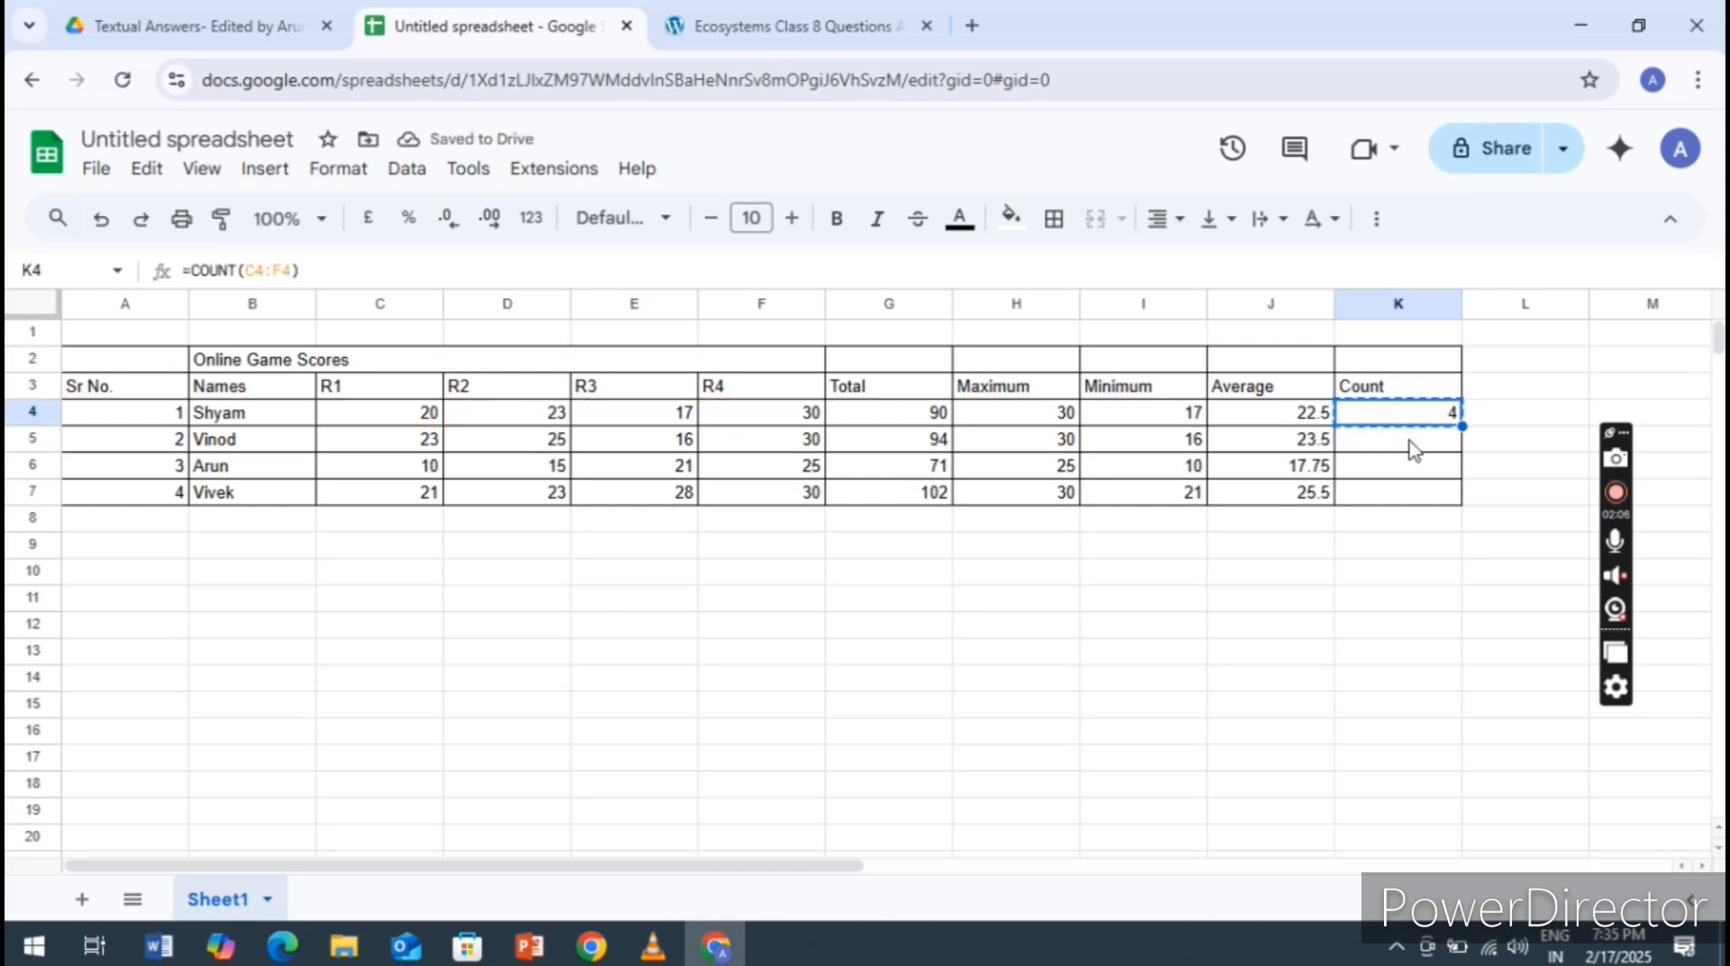
click(1411, 446)
key(shift+Down)
key(shift+Down)
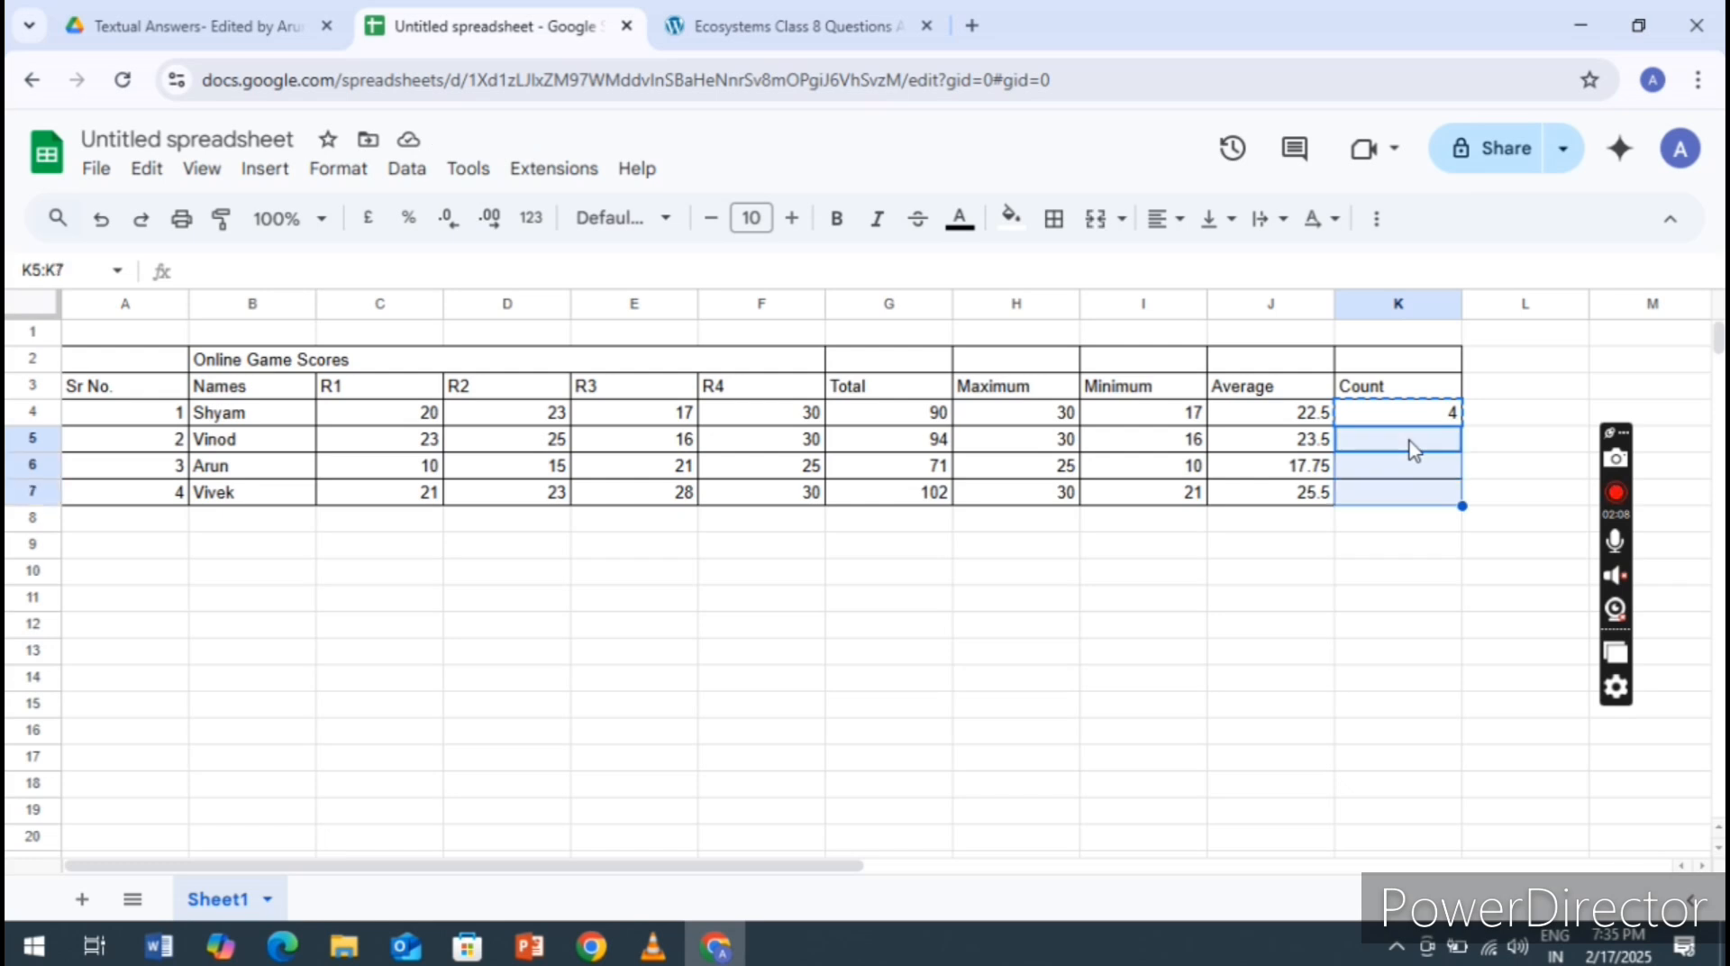
key(ctrl+v)
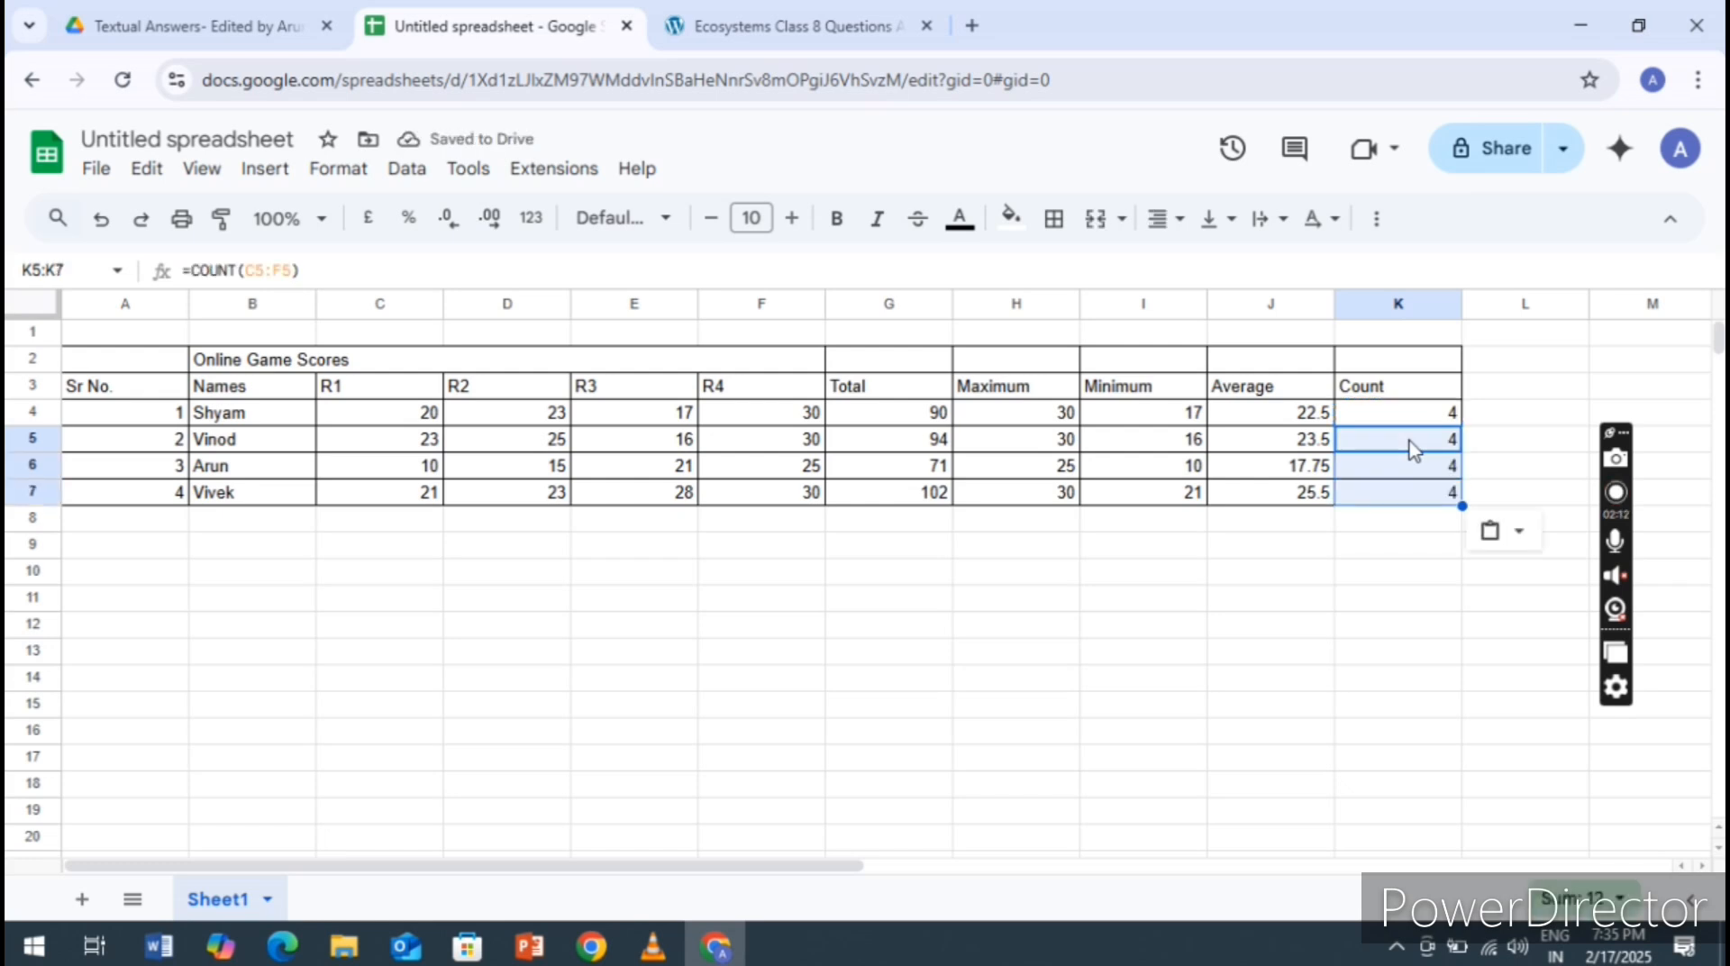
click(1417, 524)
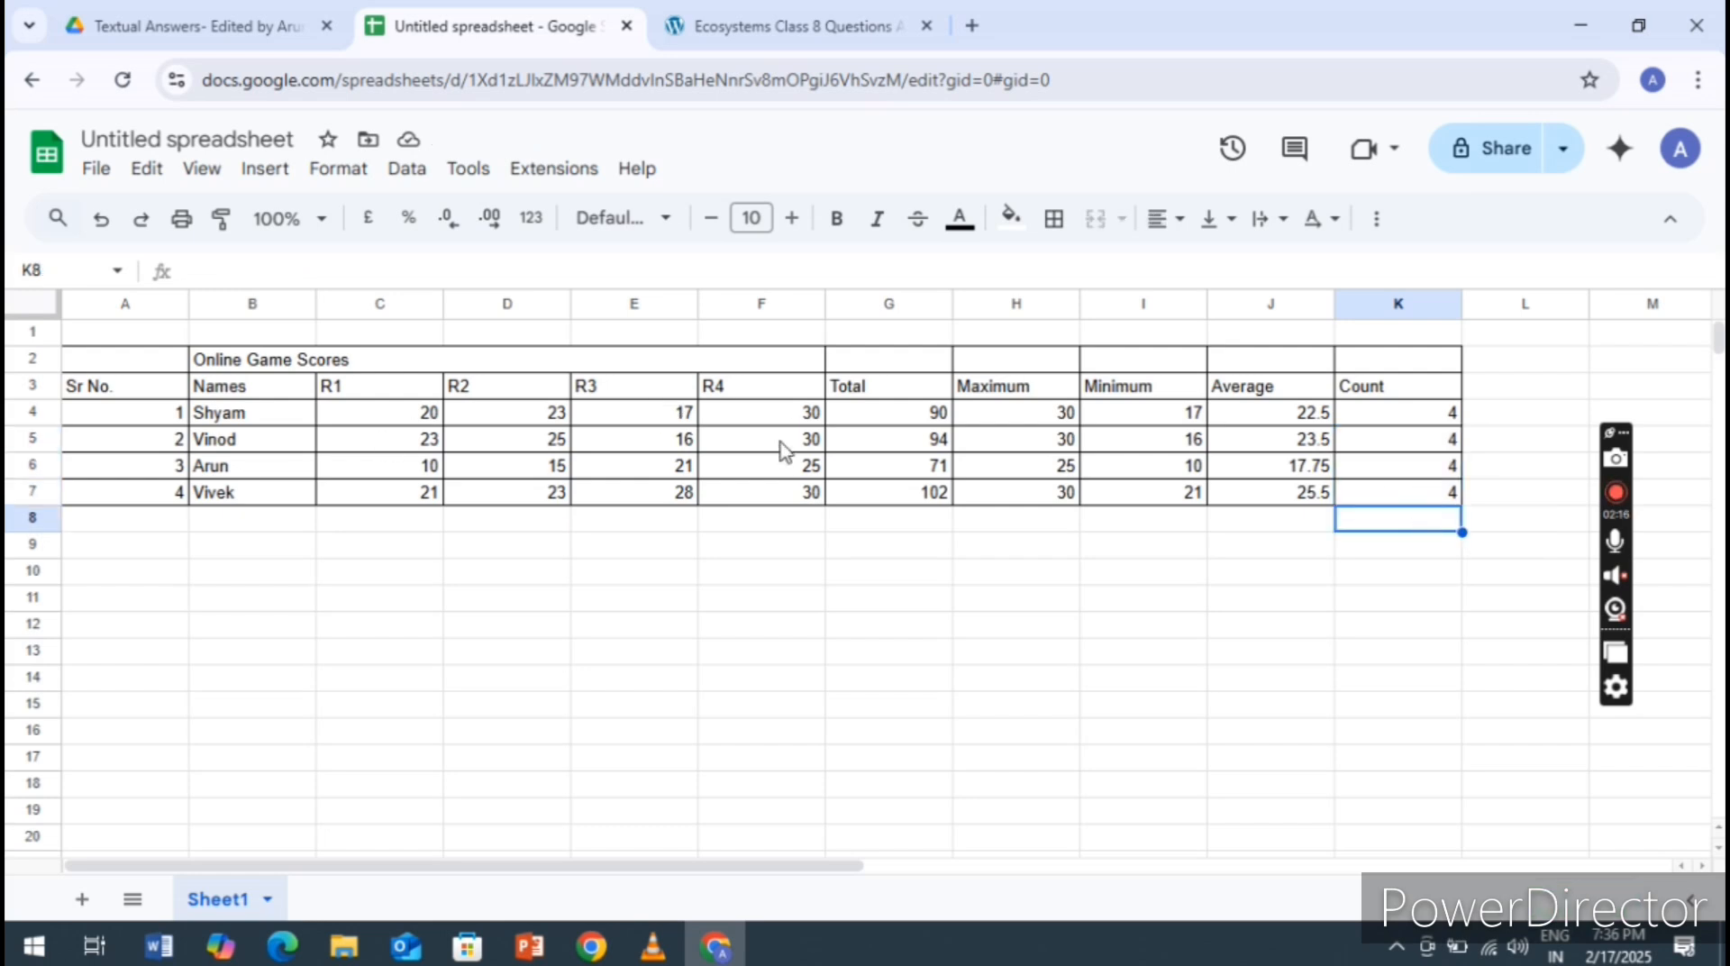
Clear the second person's R3 score from cell E5
click(643, 439)
key(Delete)
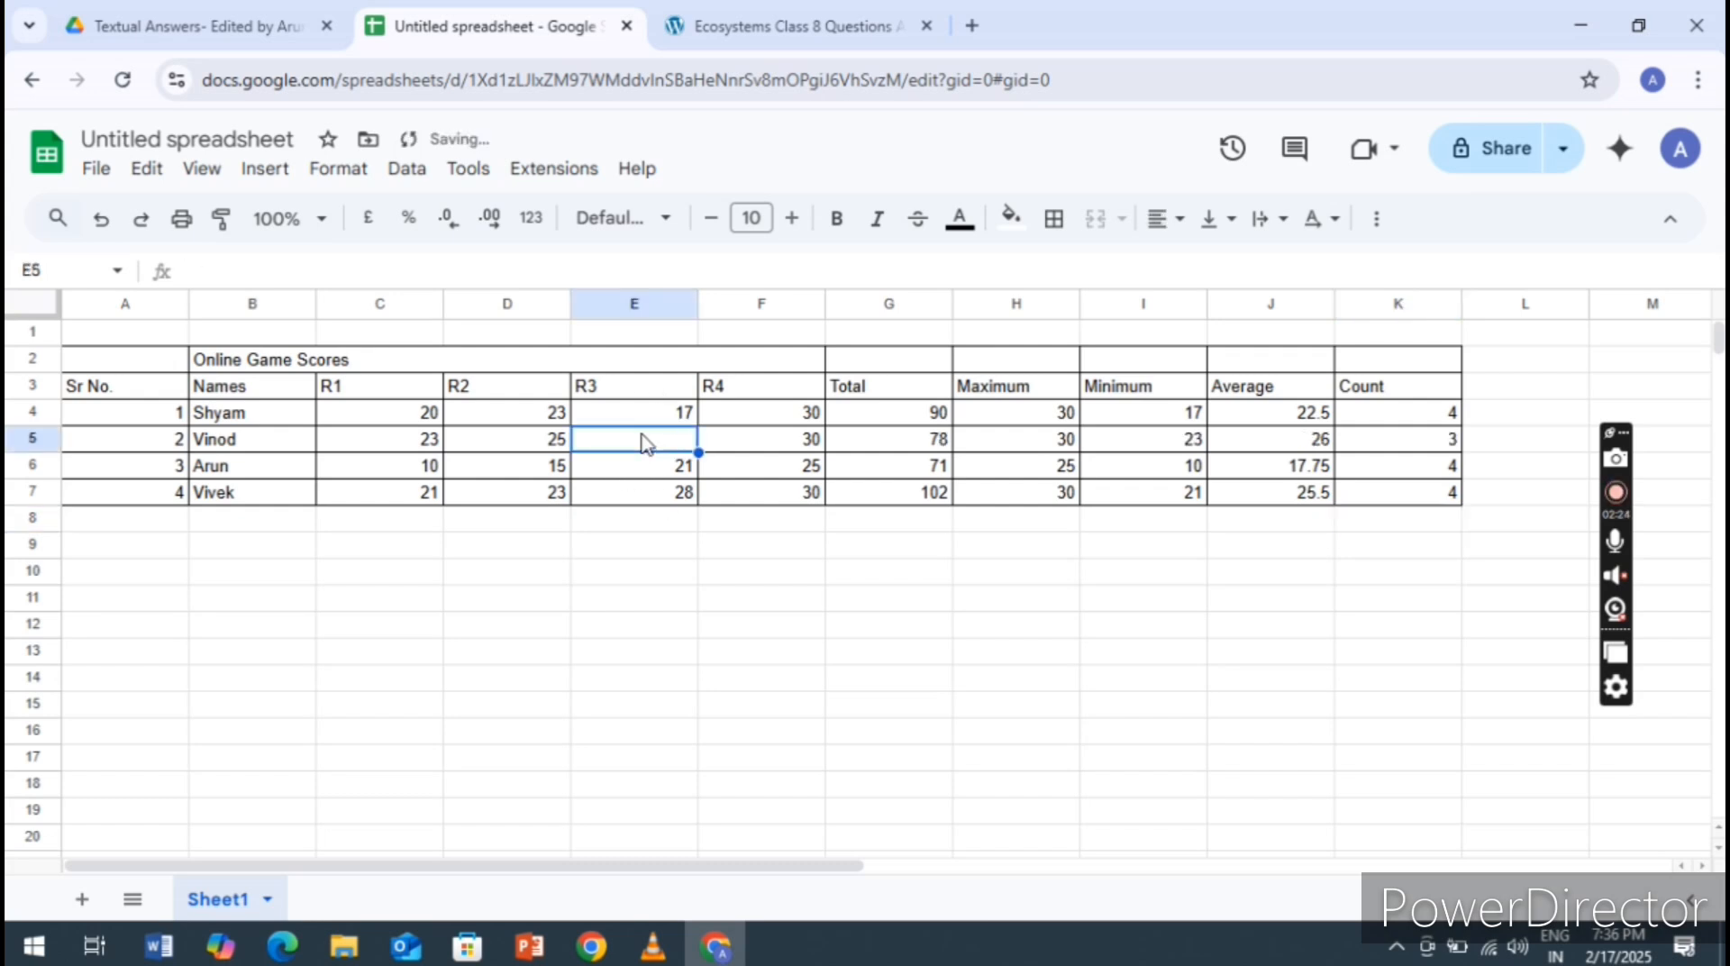
Undo the clearing of the second person's R3 score in cell E5
double_click(643, 440)
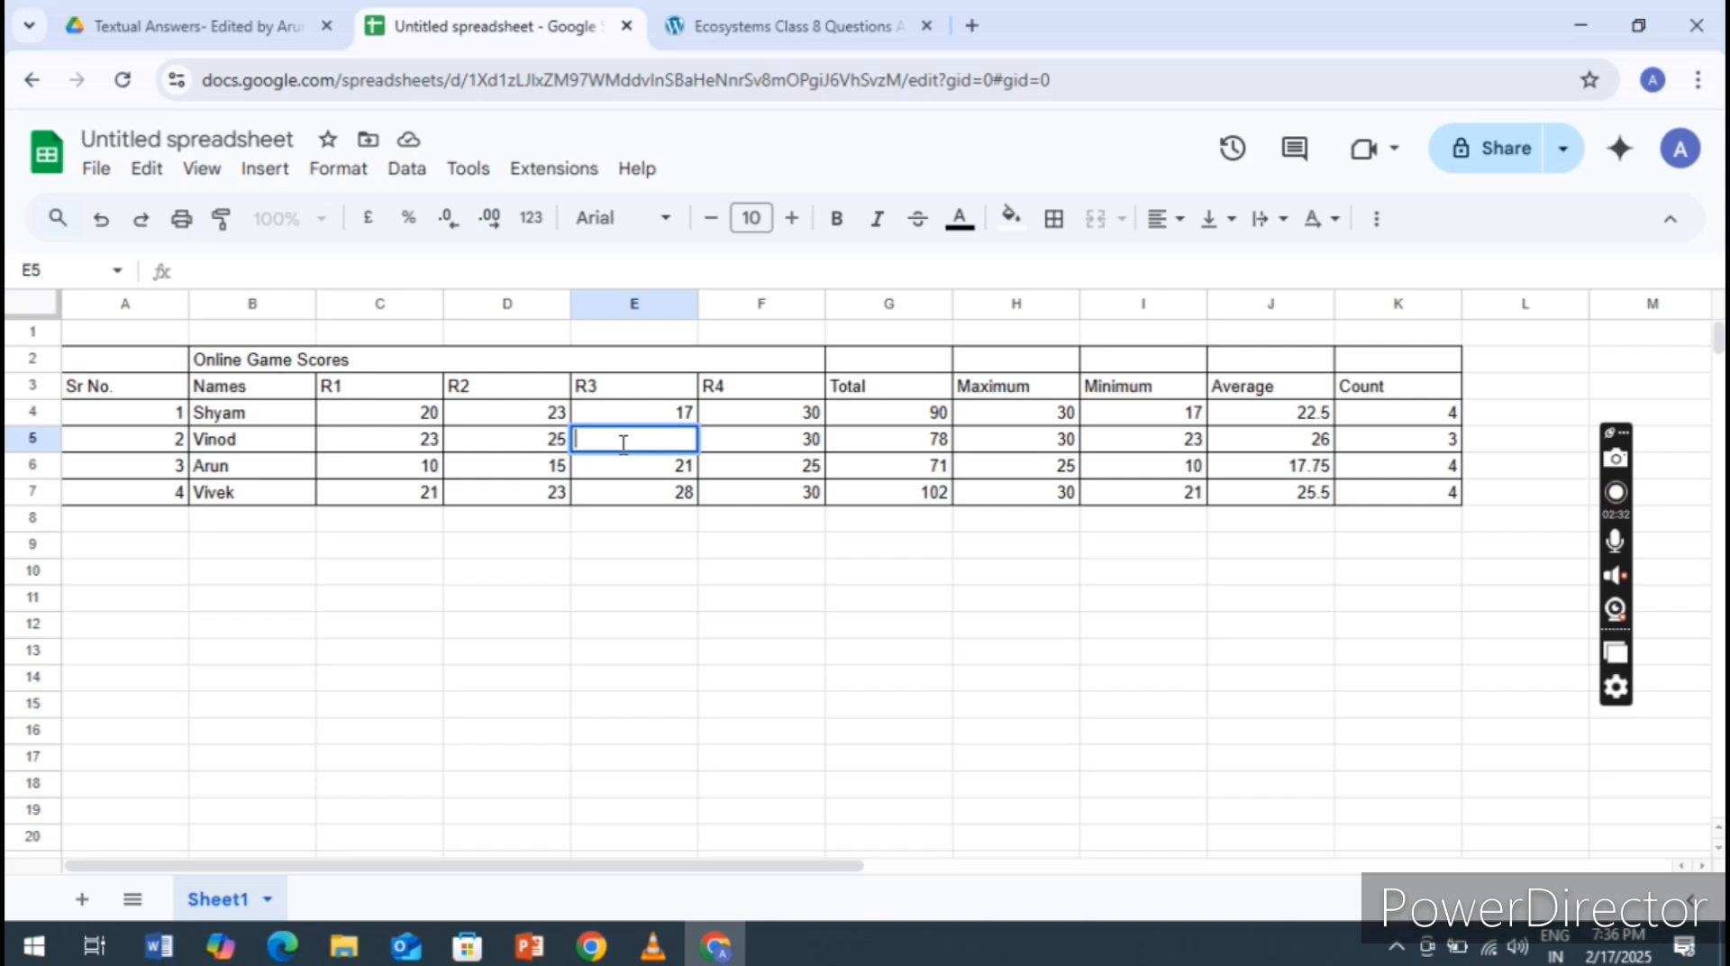
click(590, 601)
key(ctrl+z)
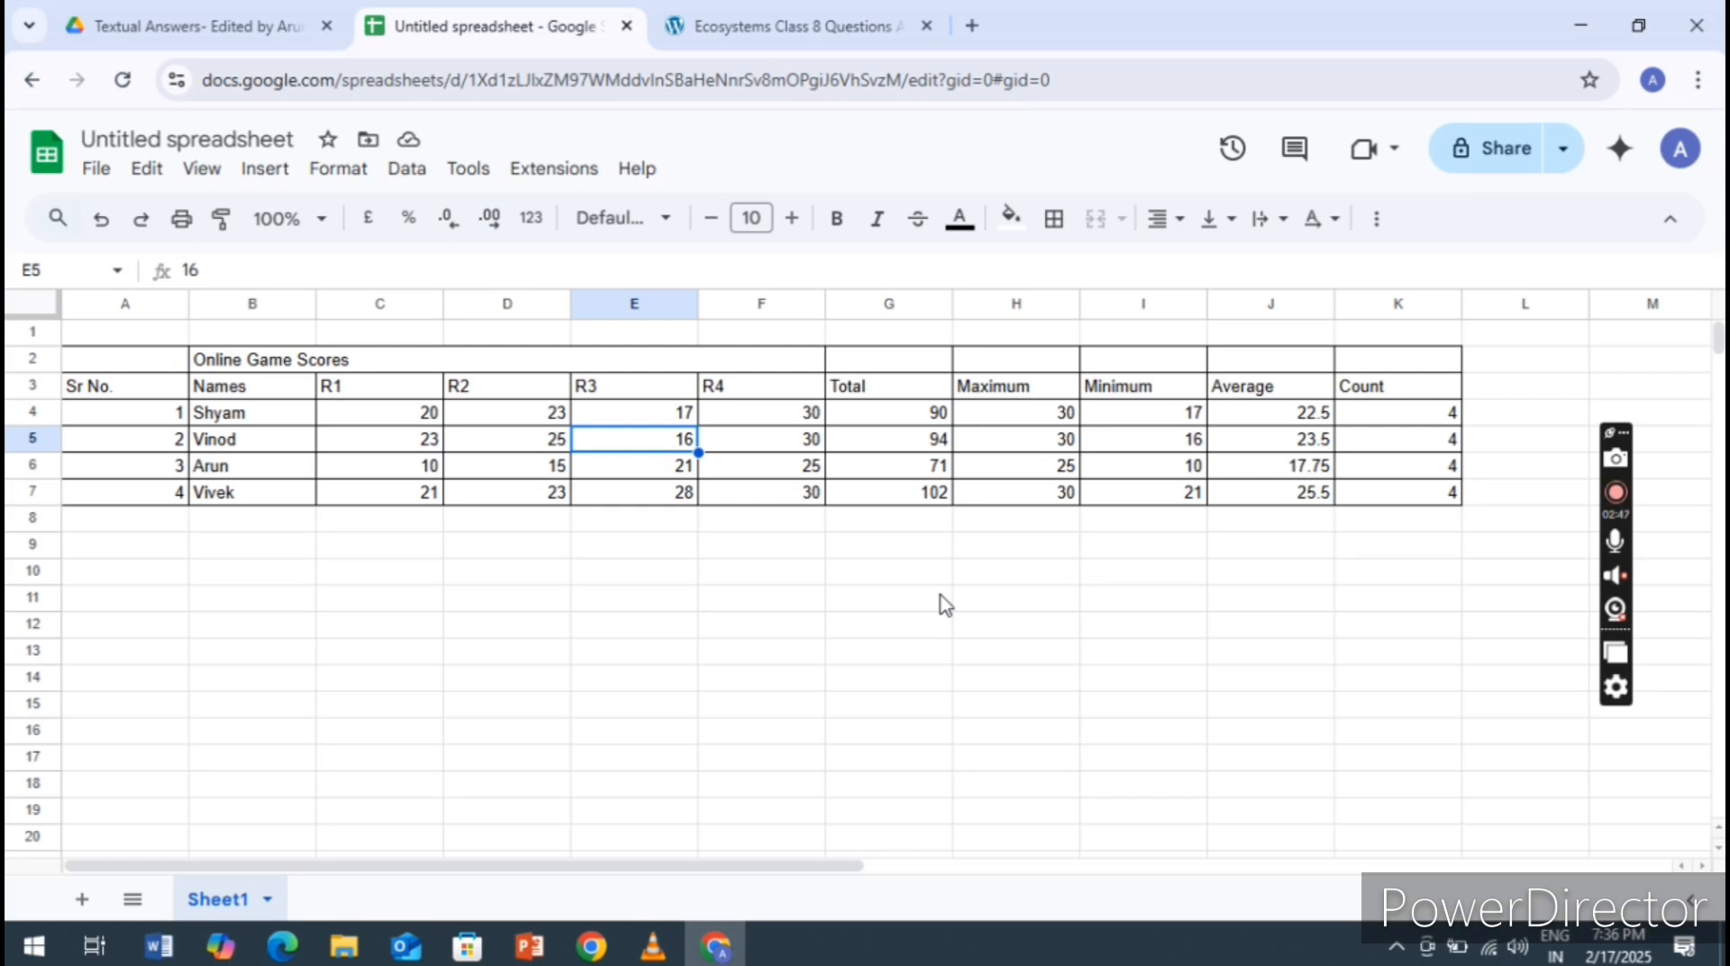
Make the merged Online Game Scores title in B2:F2 bold and italic
click(299, 365)
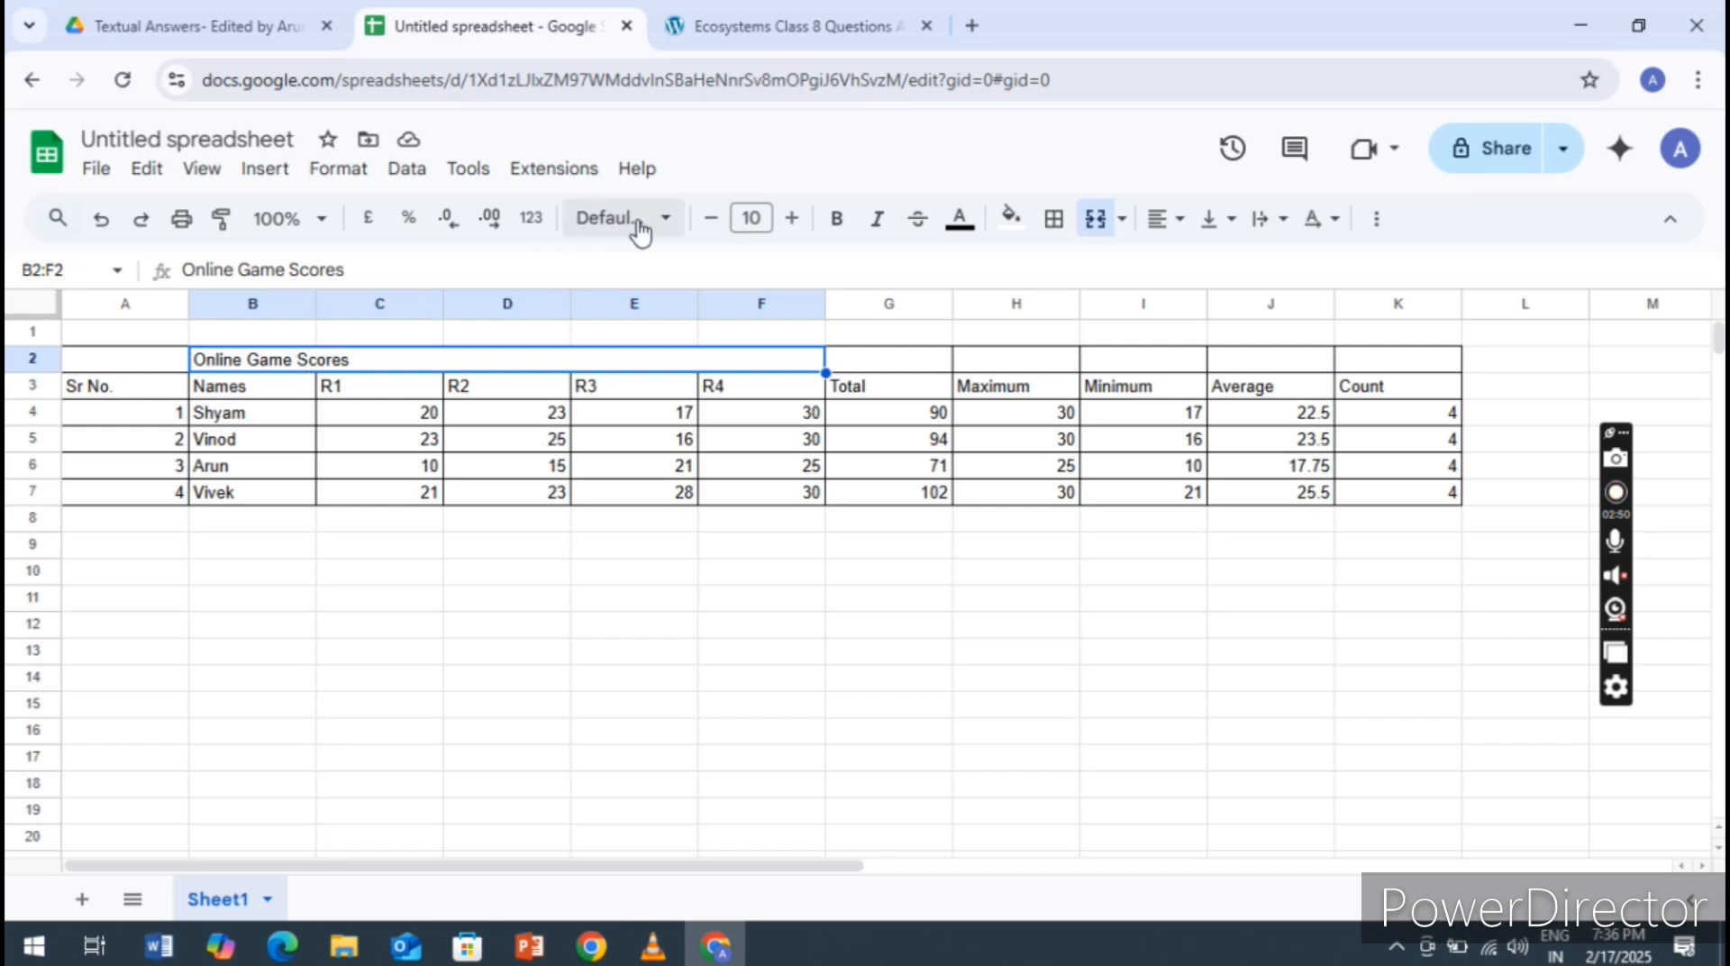
click(837, 220)
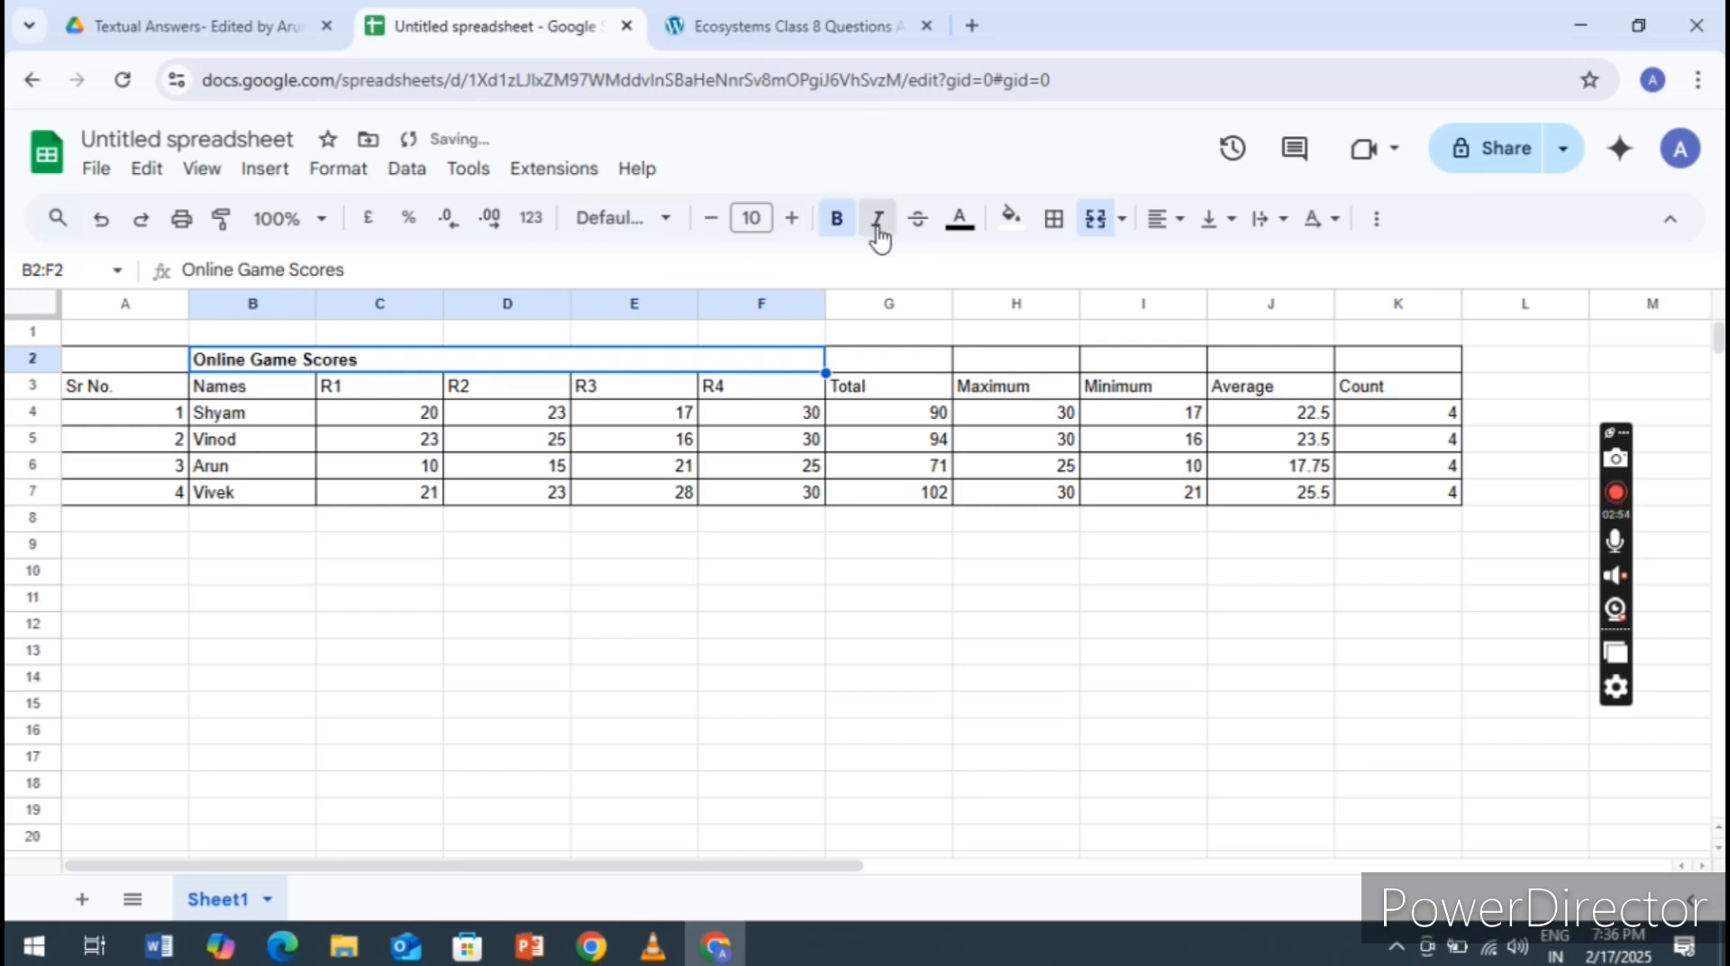
click(879, 233)
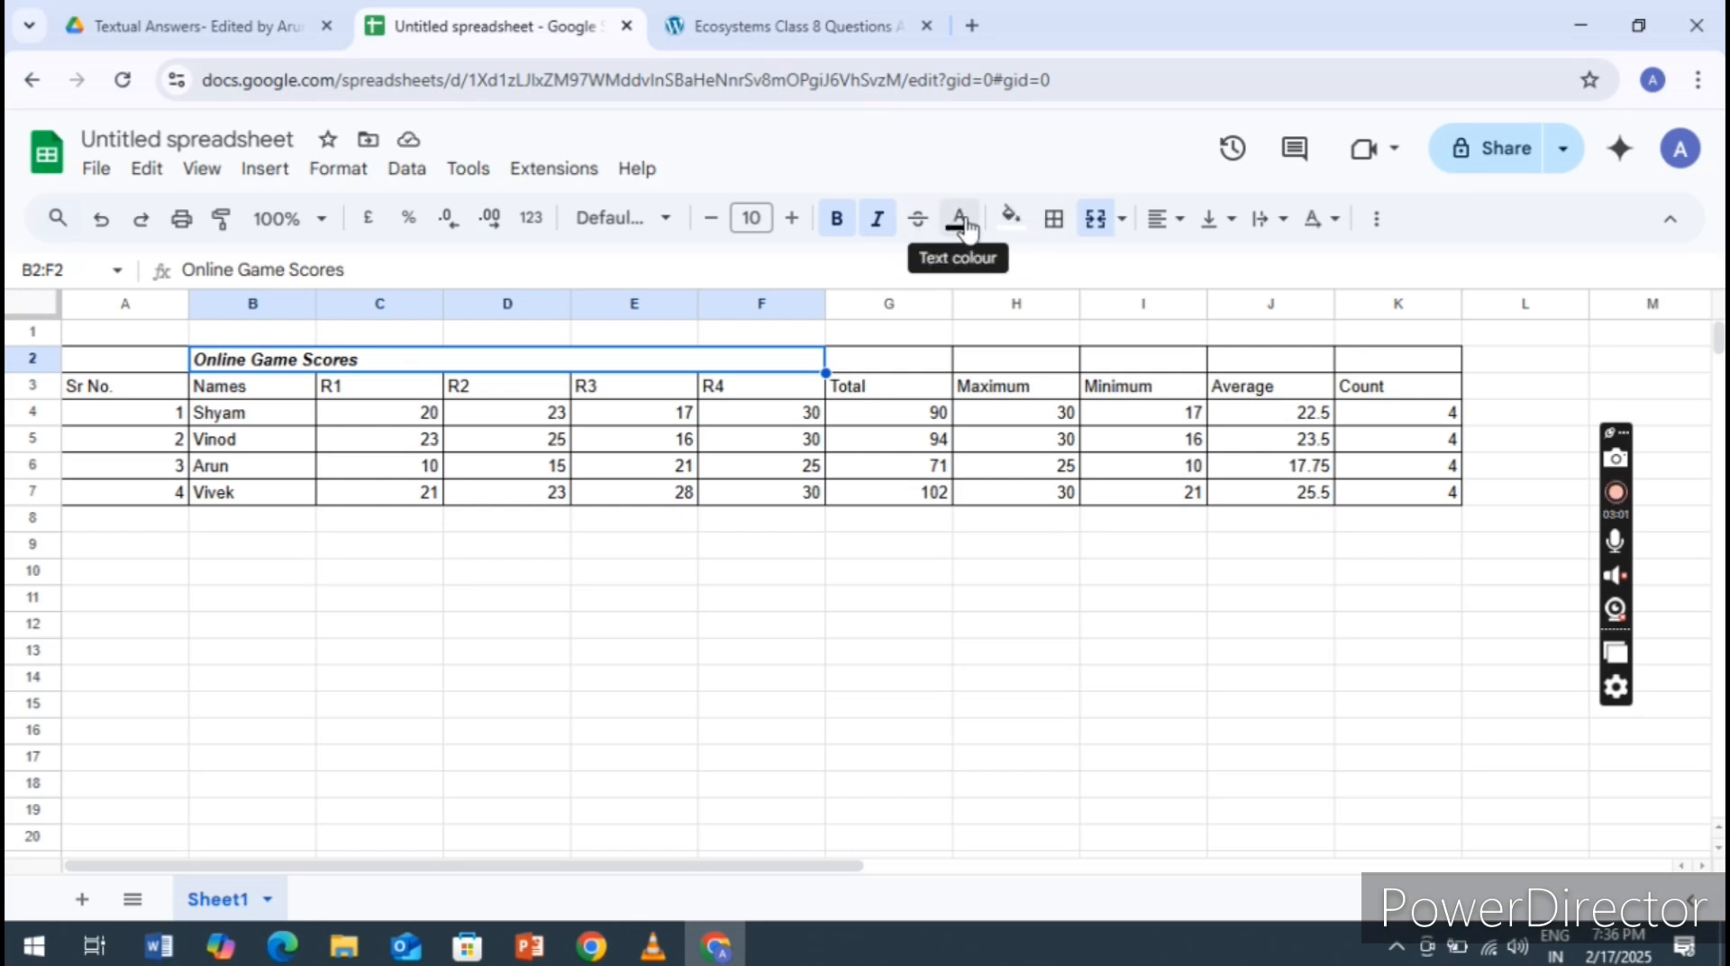
Give the Online Game Scores title cell a yellow fill and dark green text
click(1020, 232)
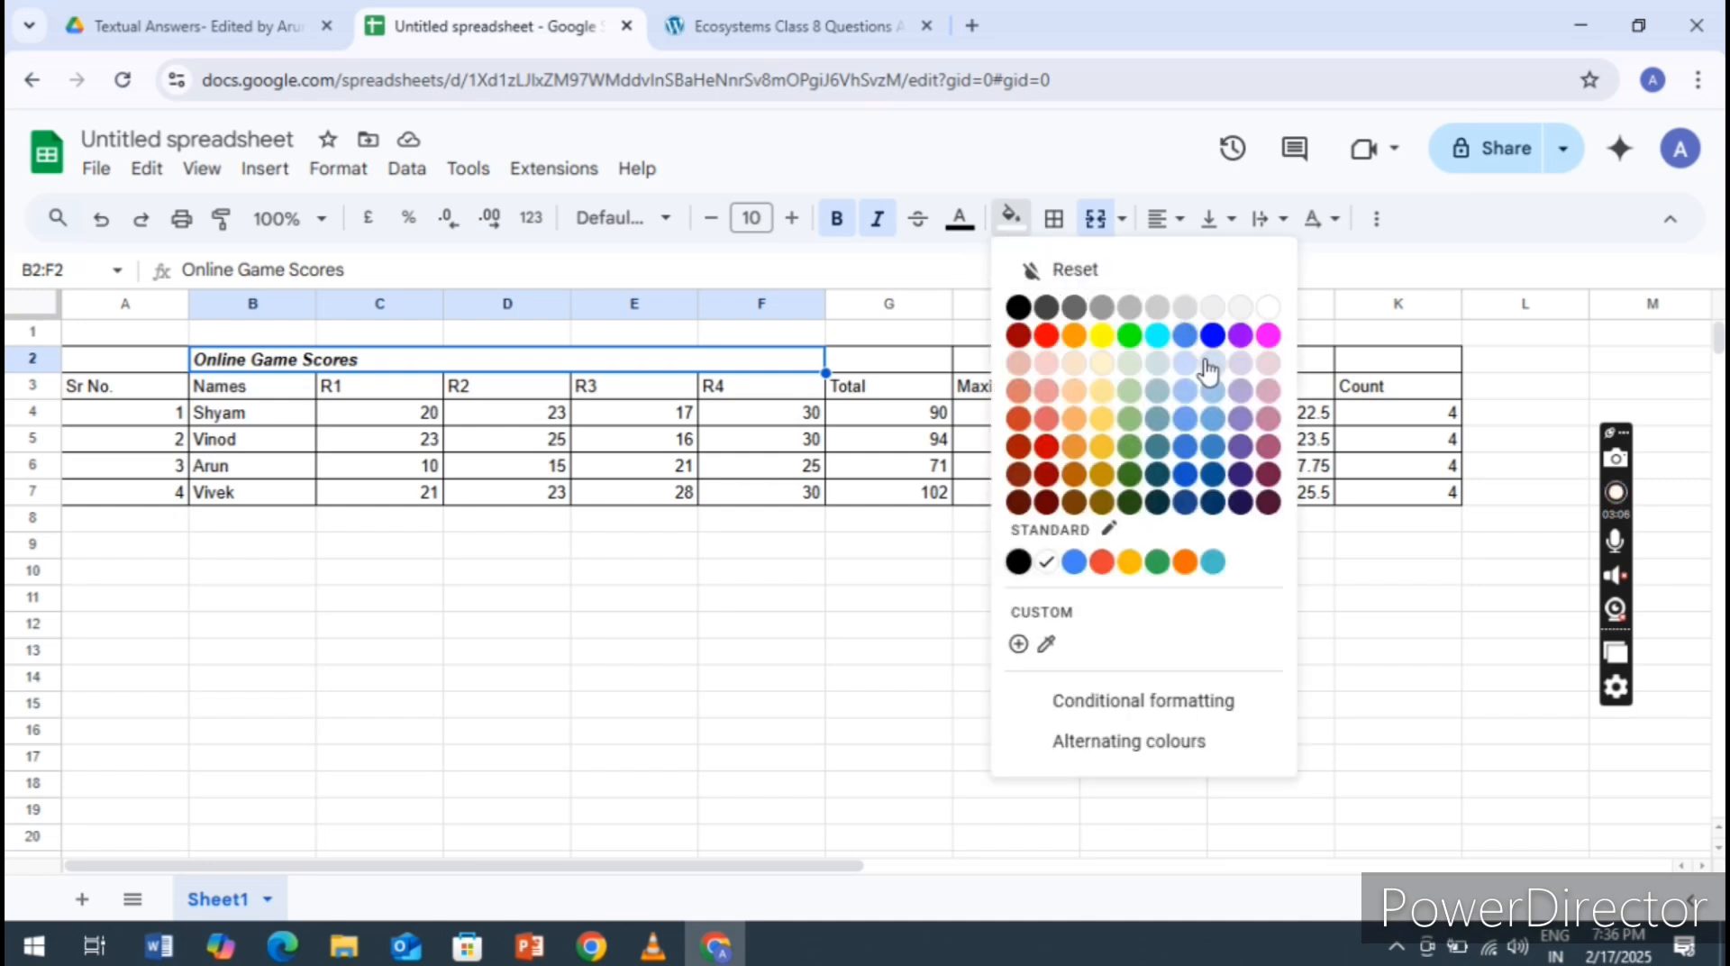
click(1104, 335)
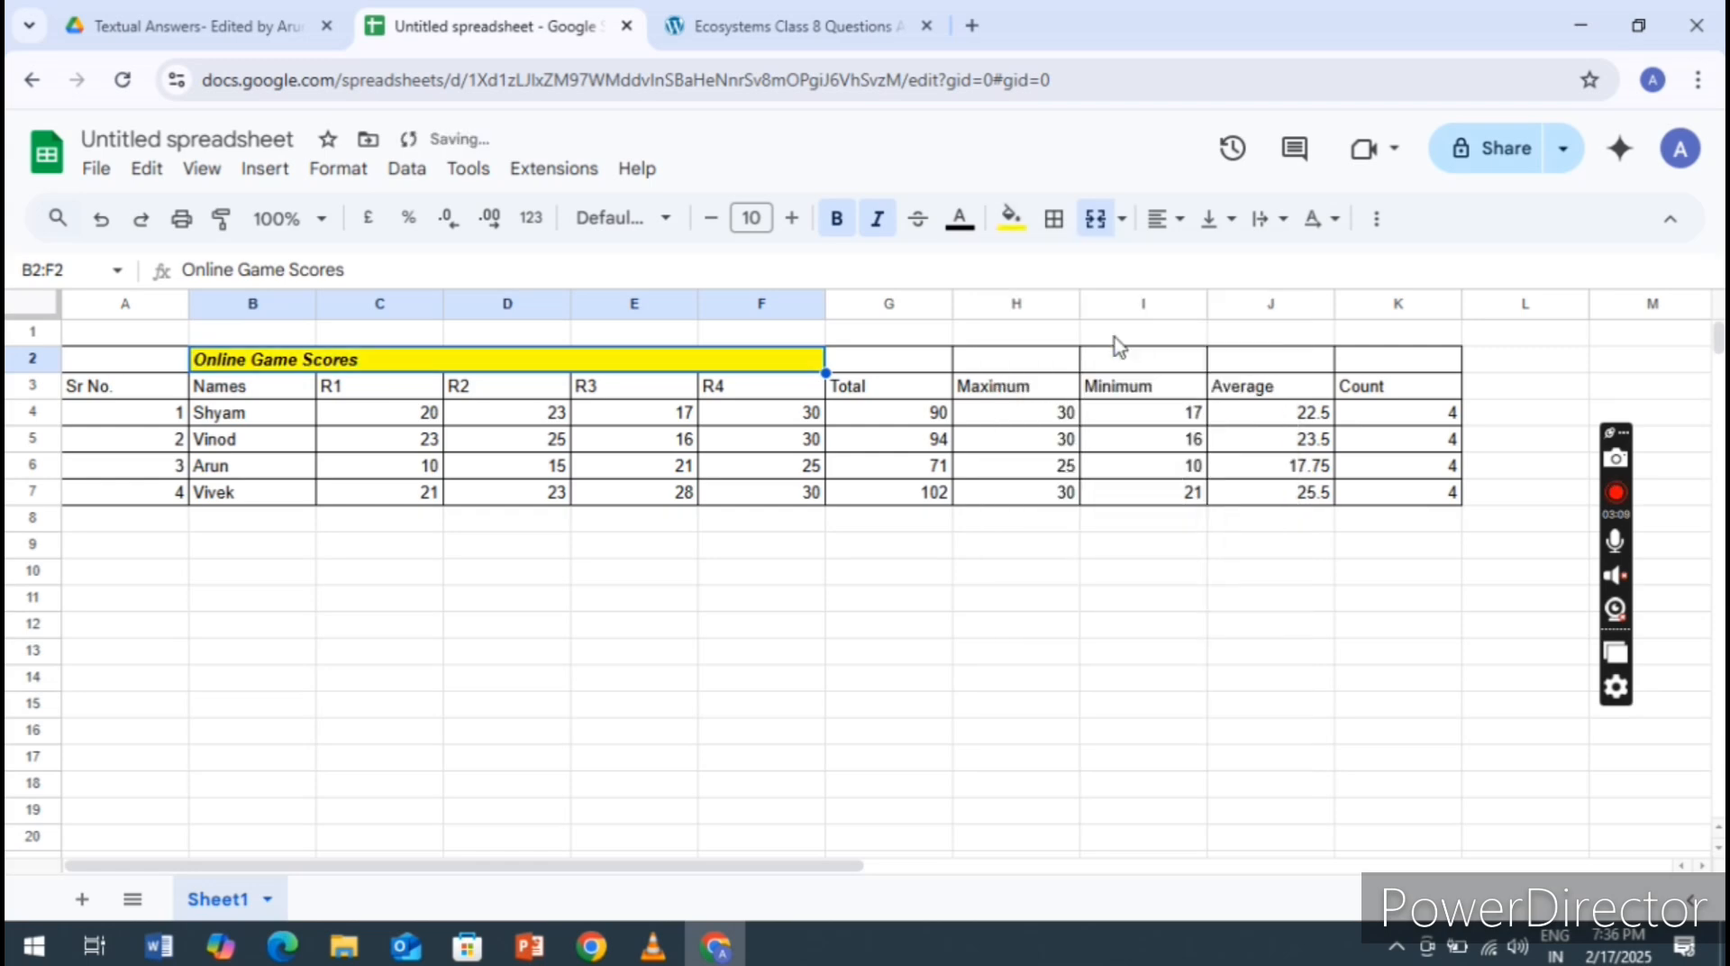
click(955, 227)
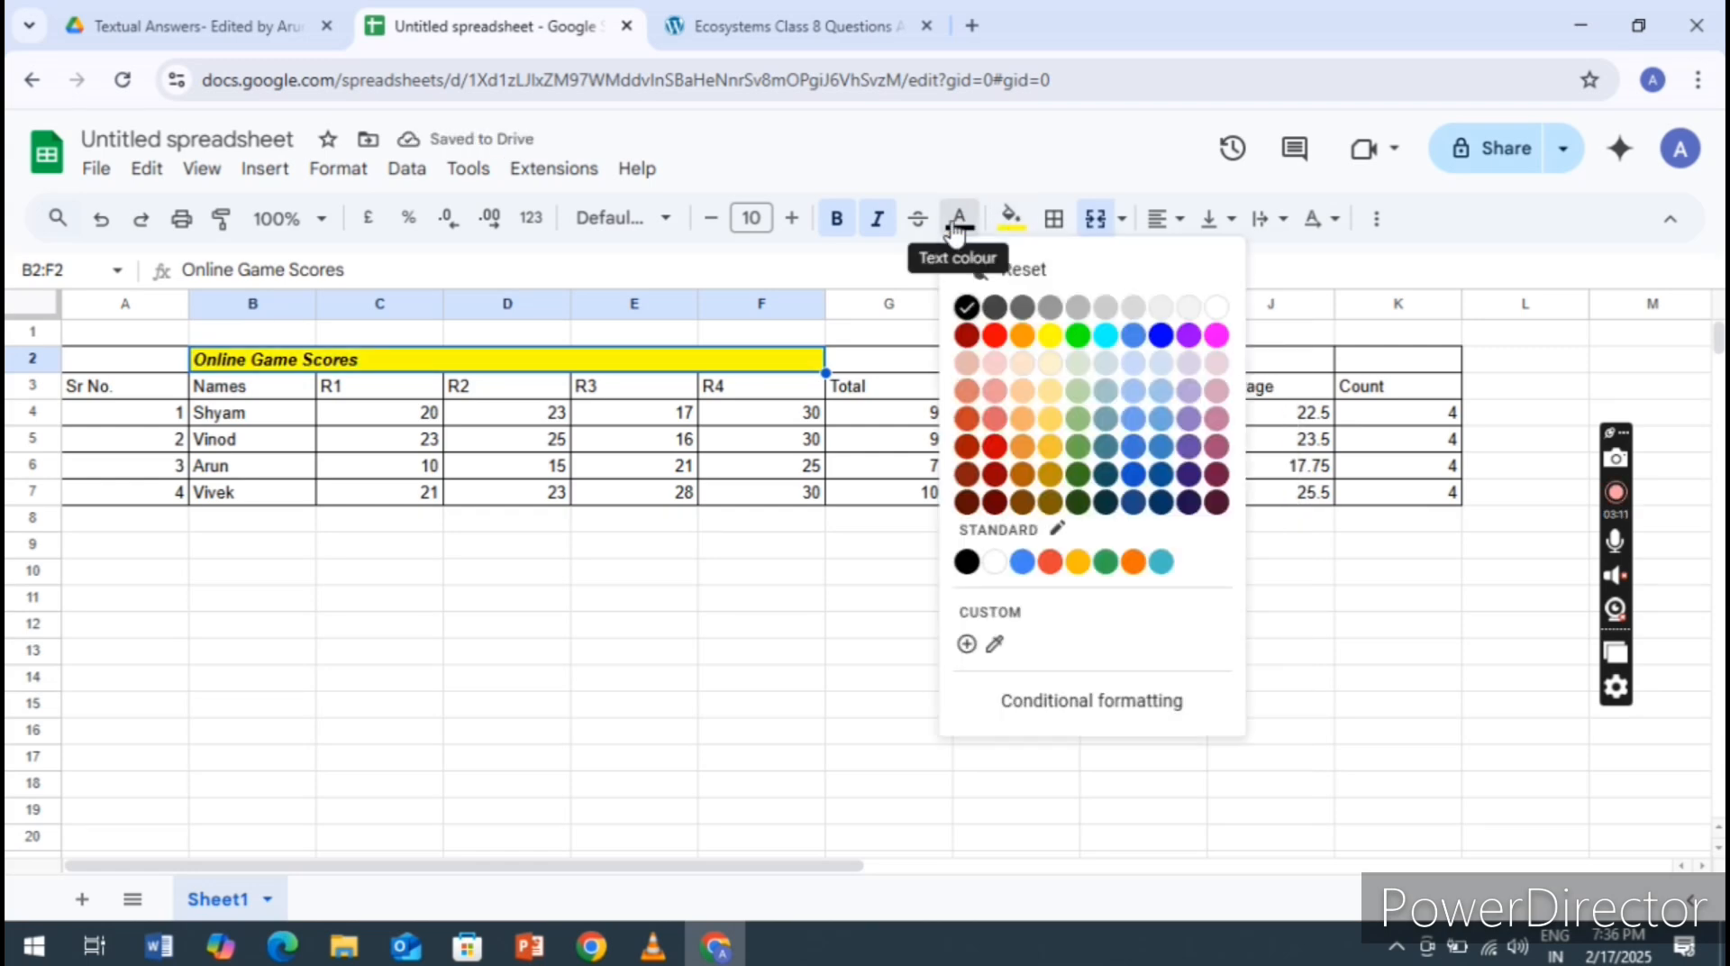
click(1079, 482)
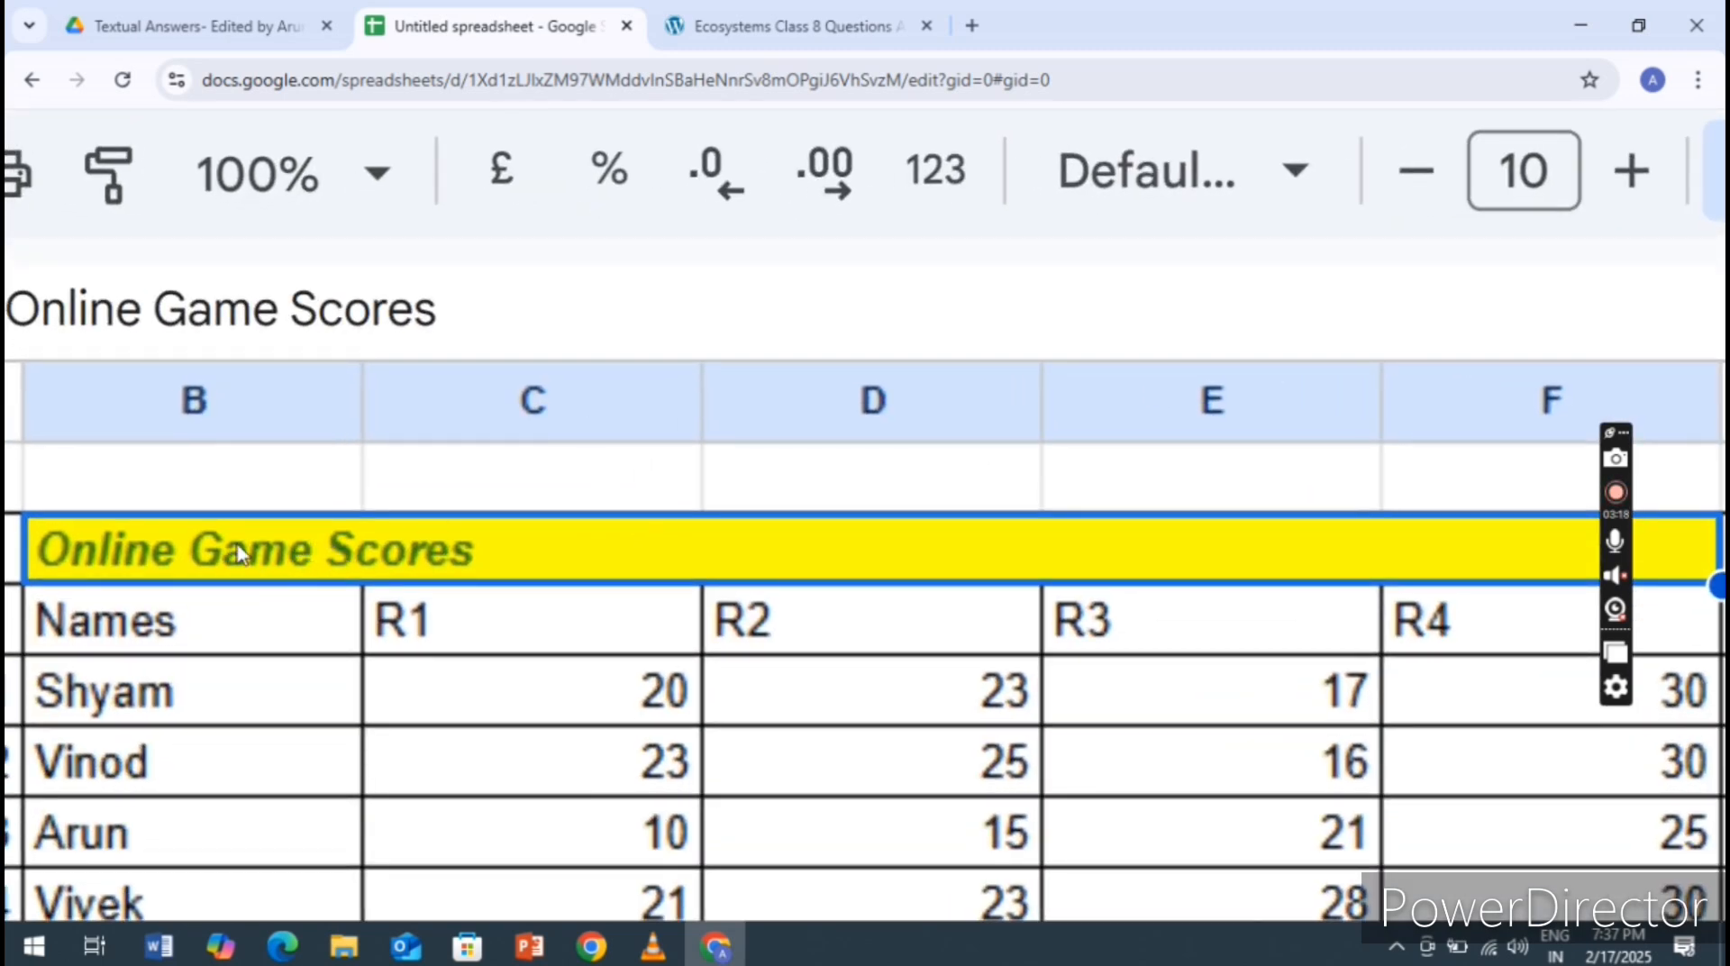
scroll(238, 554, down, 5)
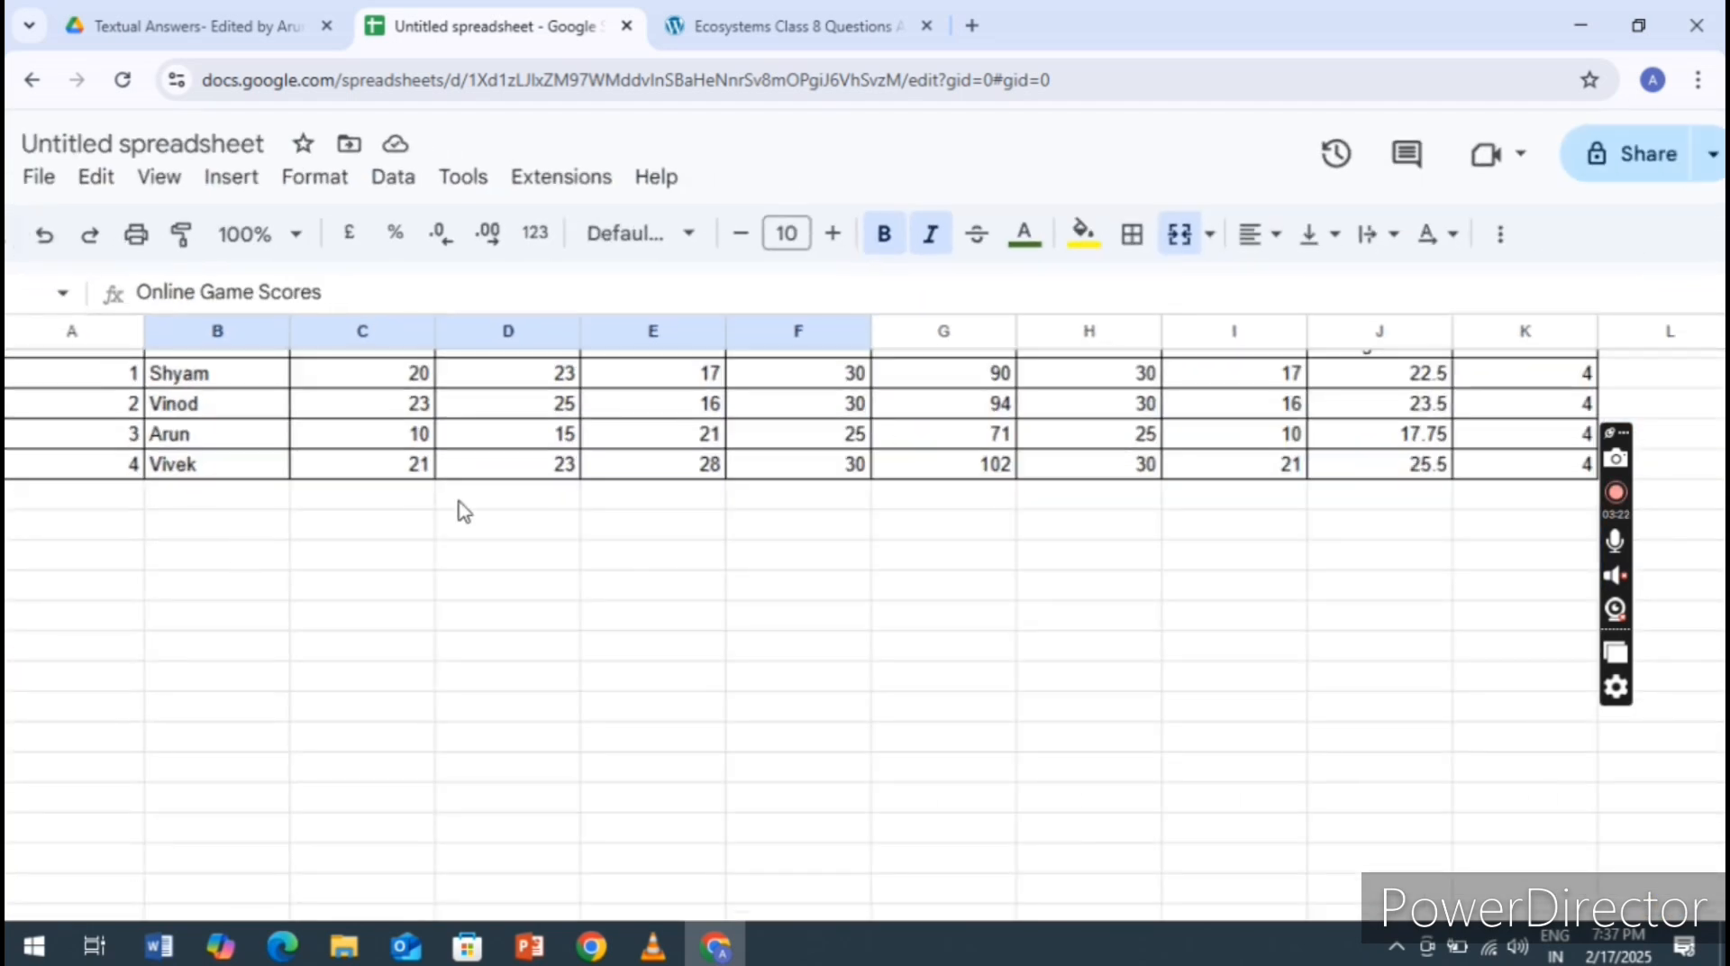
key(ctrl+minus)
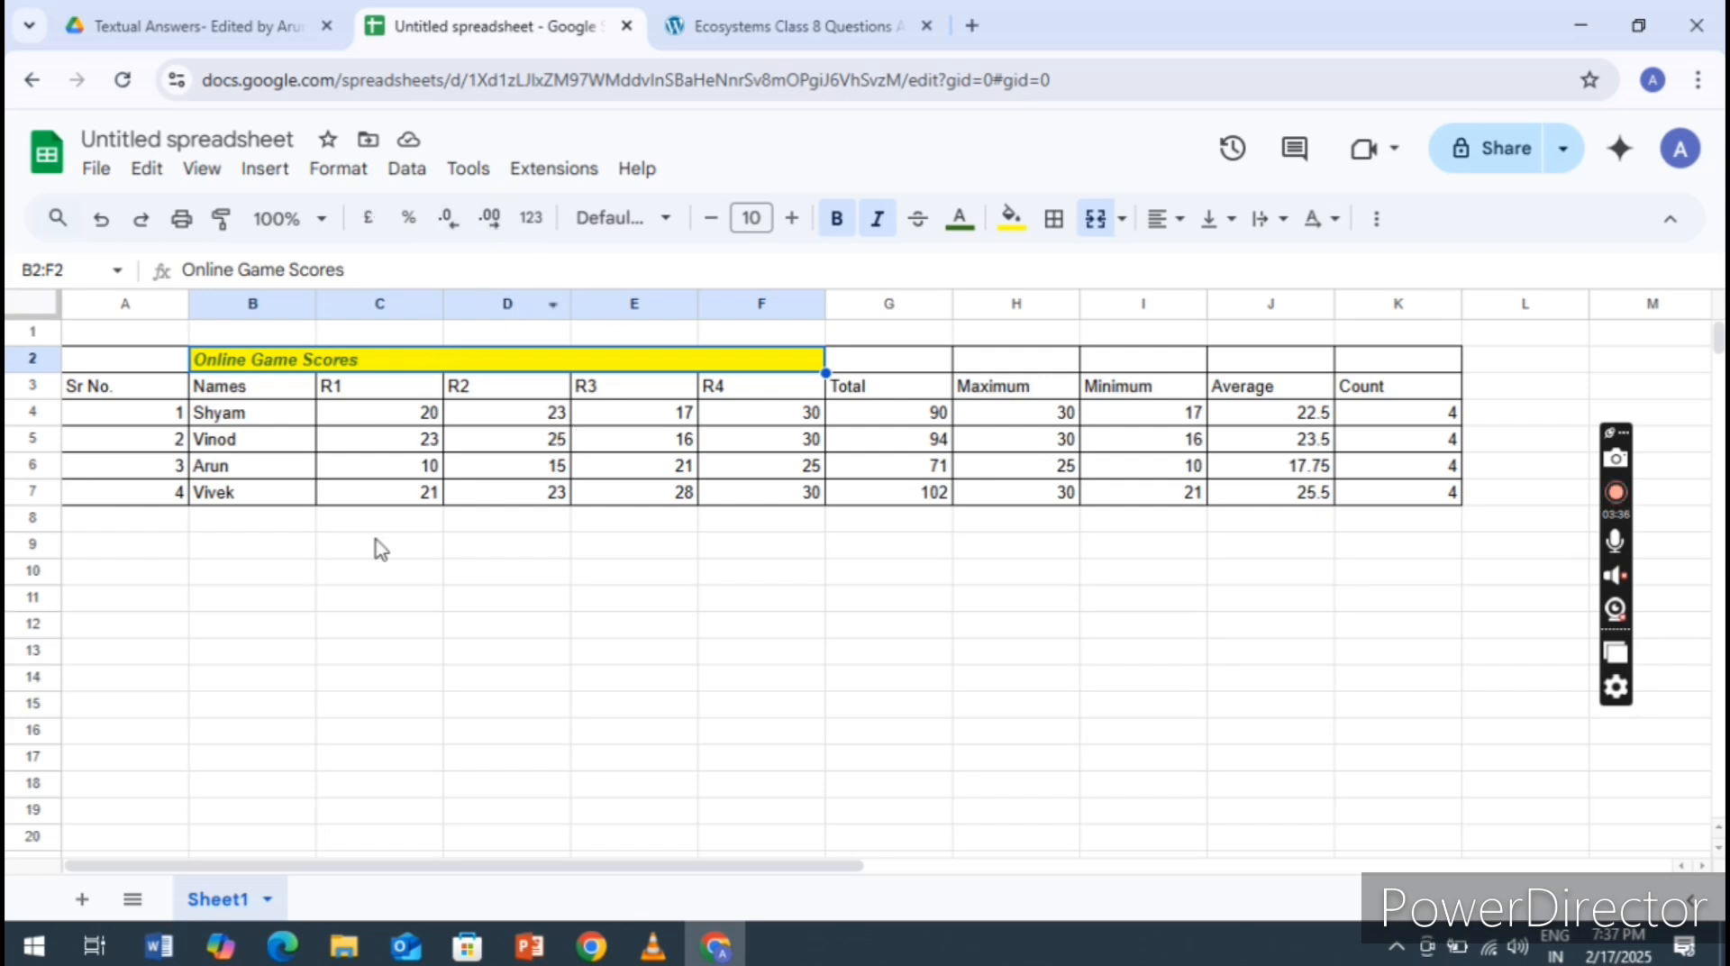
Enter a sample first name in capital letters in cell C9 using the default font
click(402, 551)
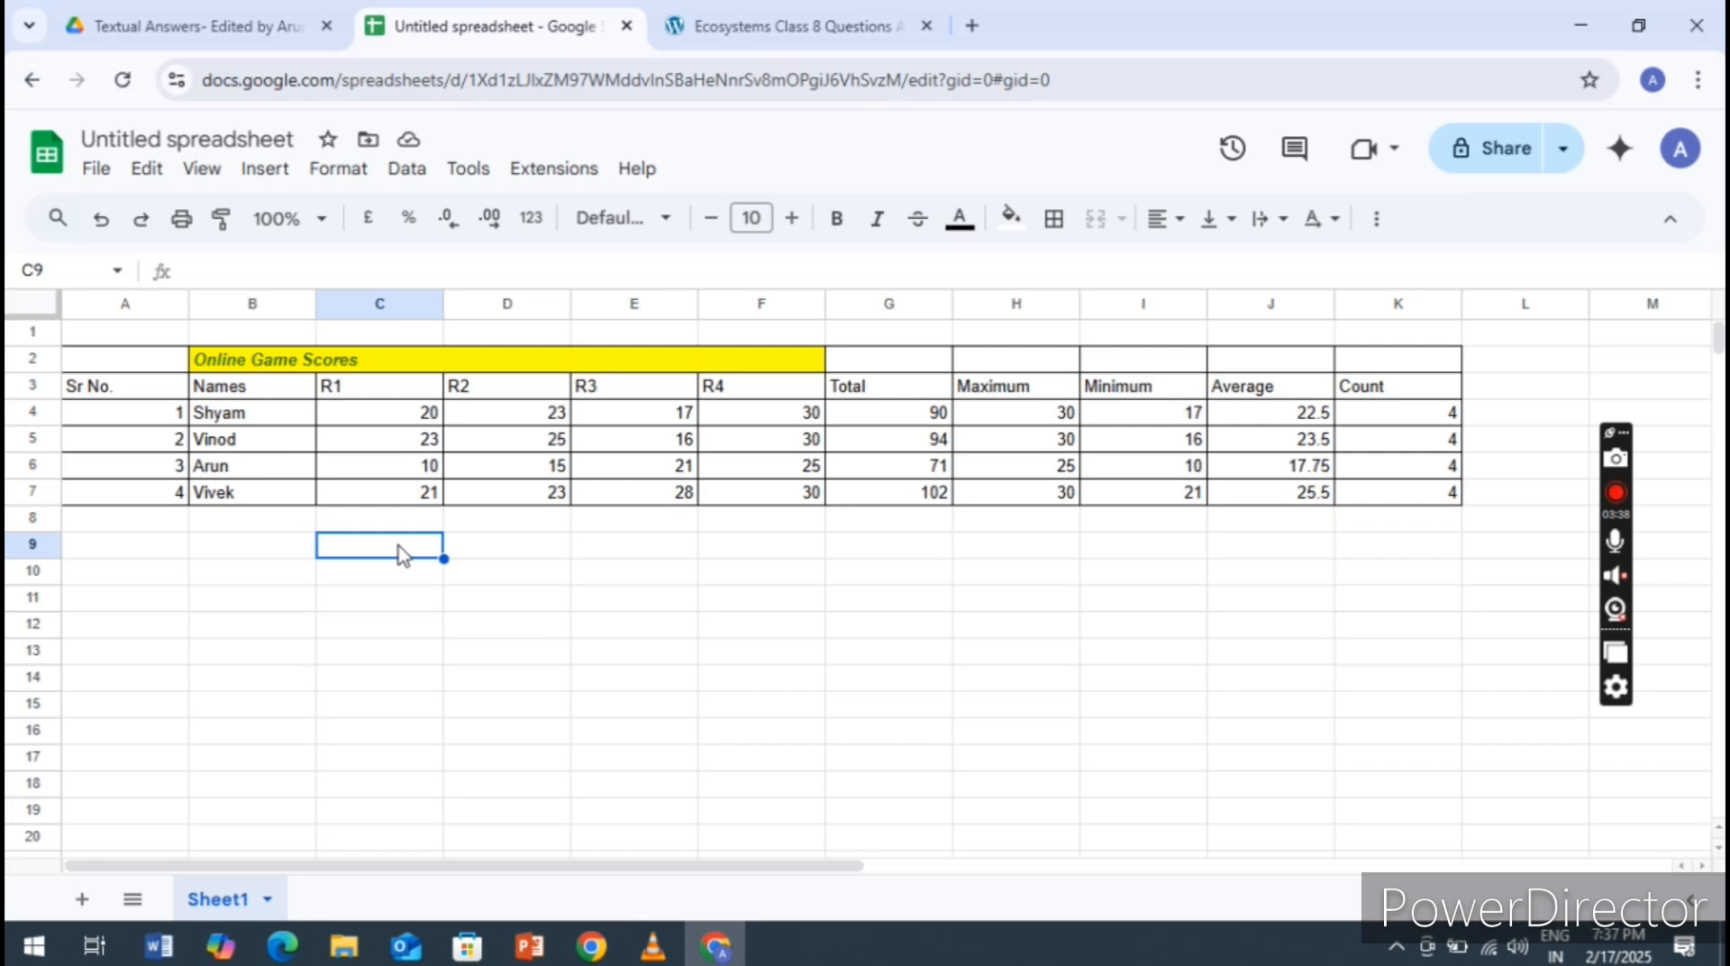
text(ARUN)
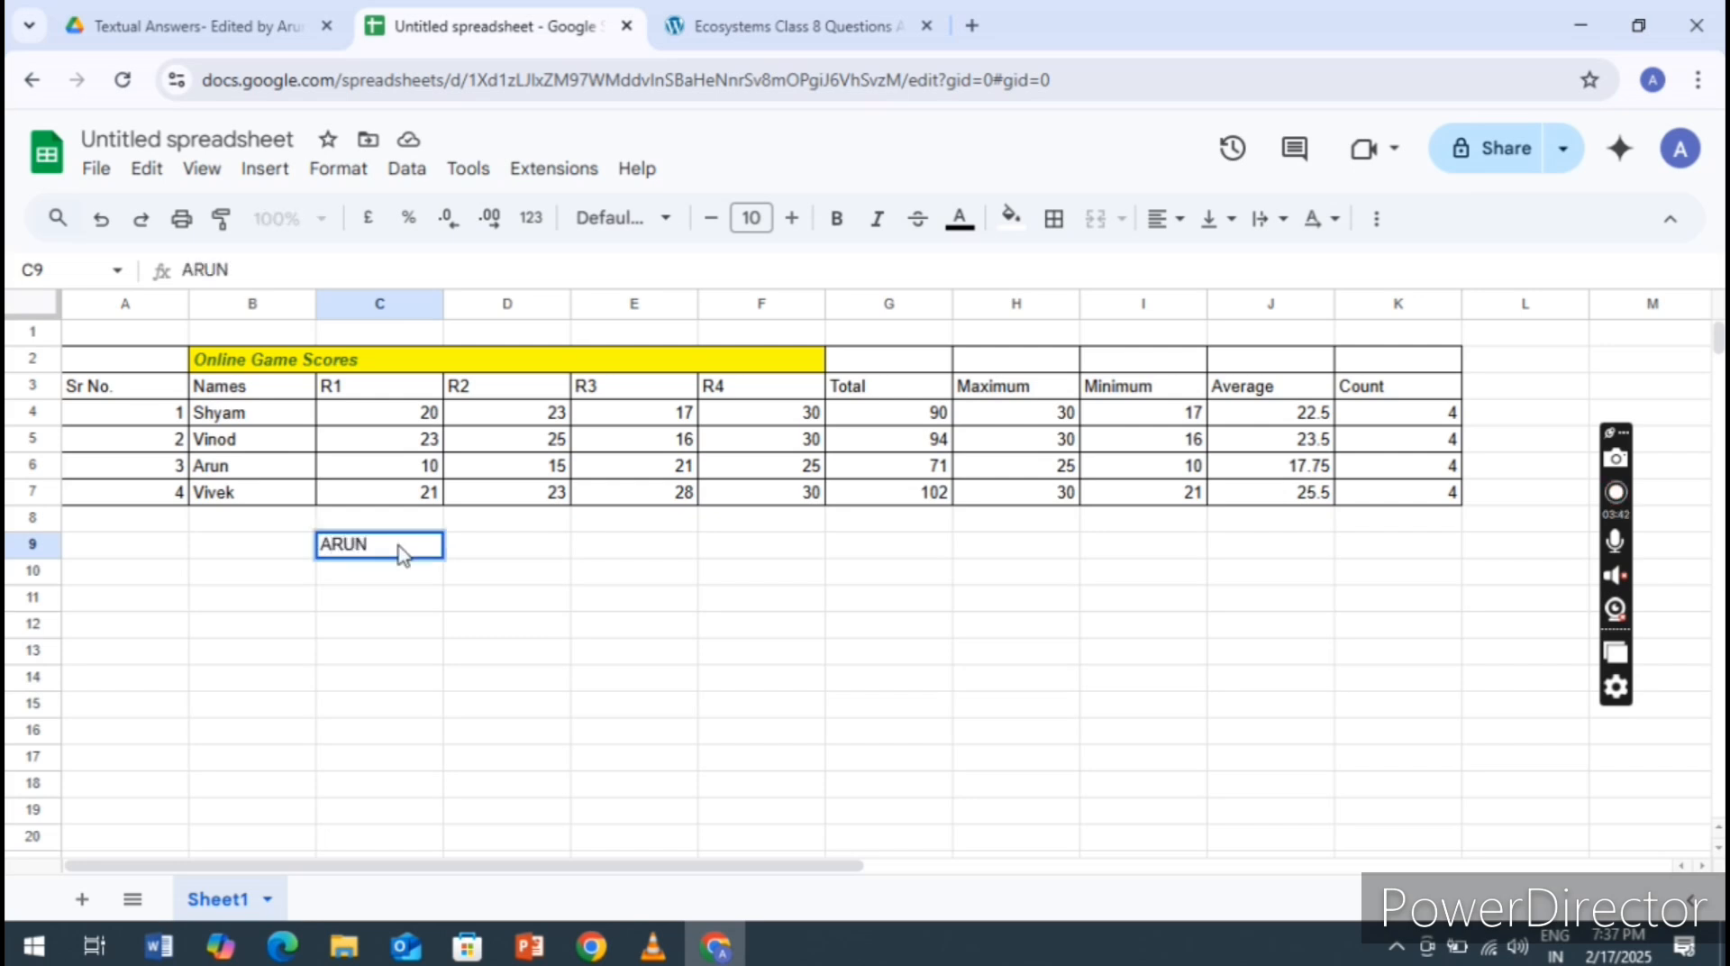
key(Return)
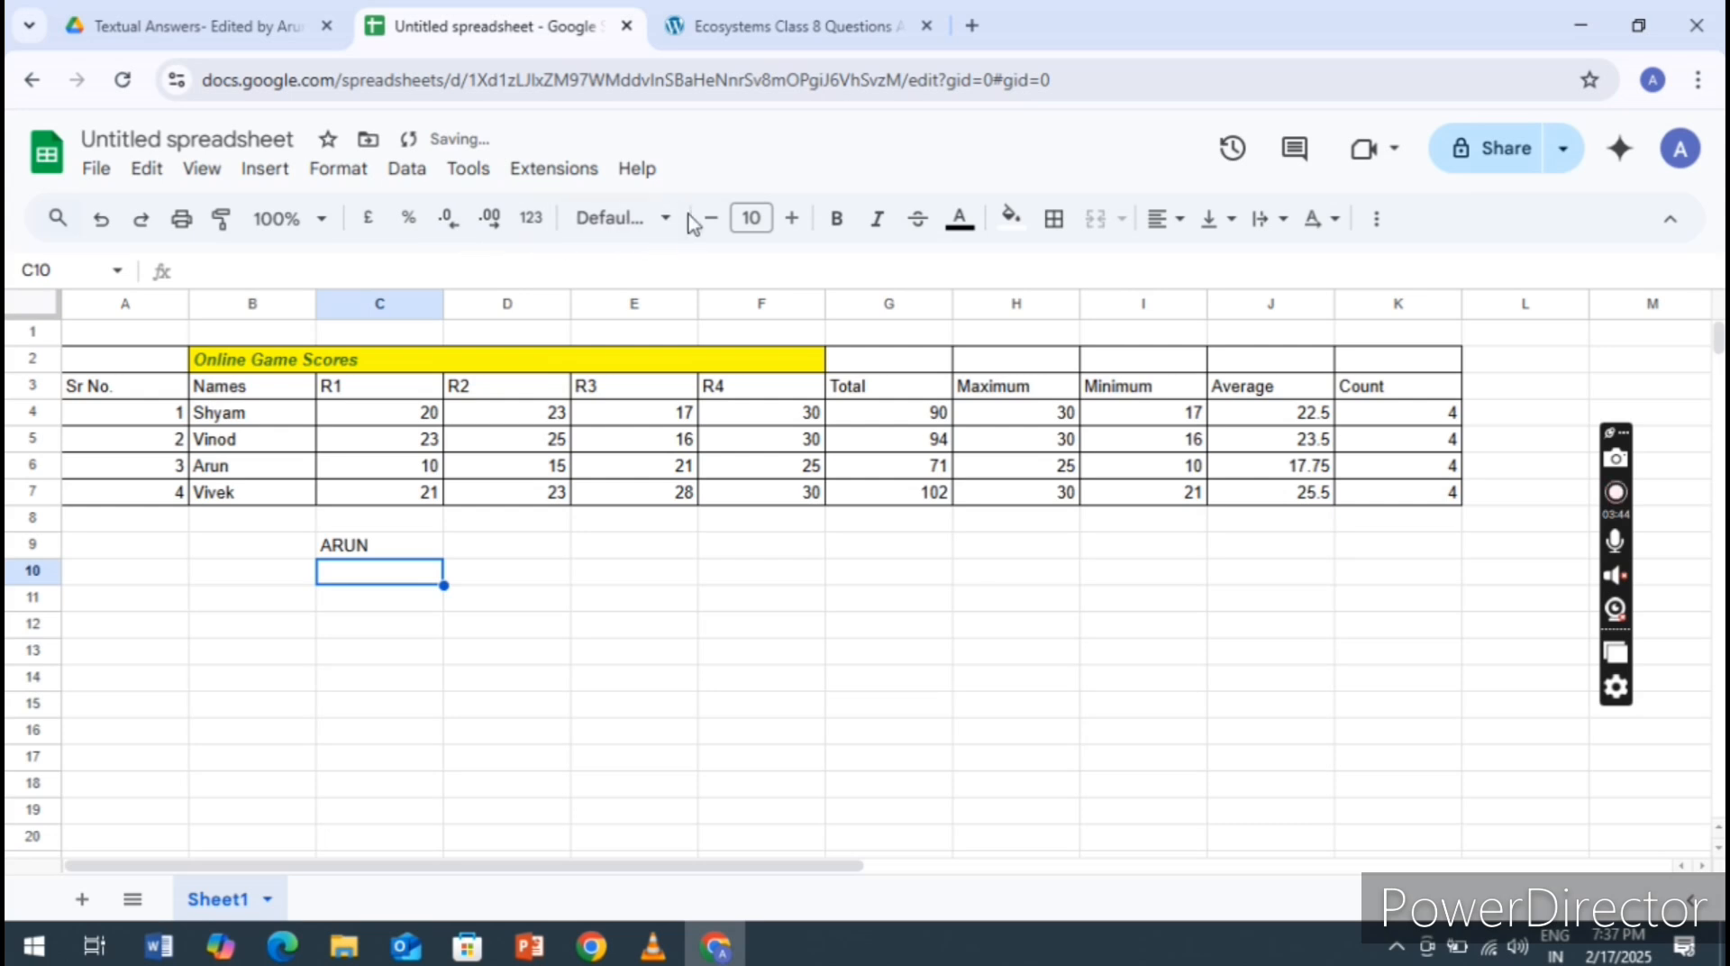
Set the font of cell C10 to Georgia and enter the same capitalised first name there
click(663, 221)
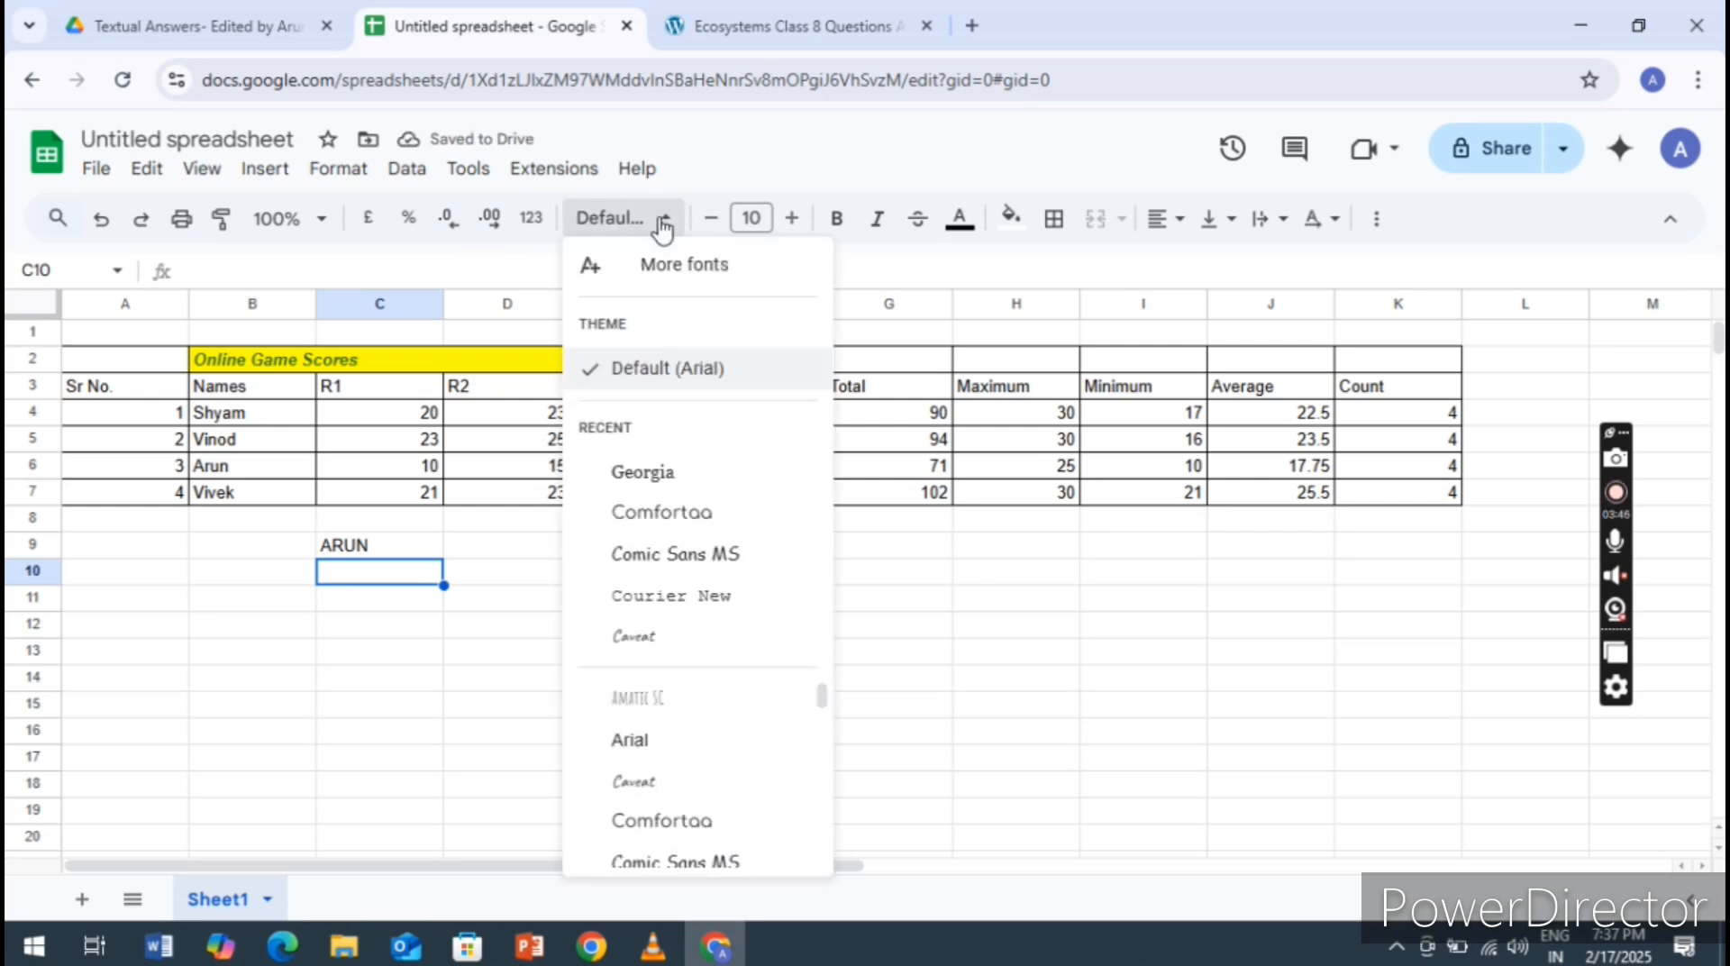
click(672, 489)
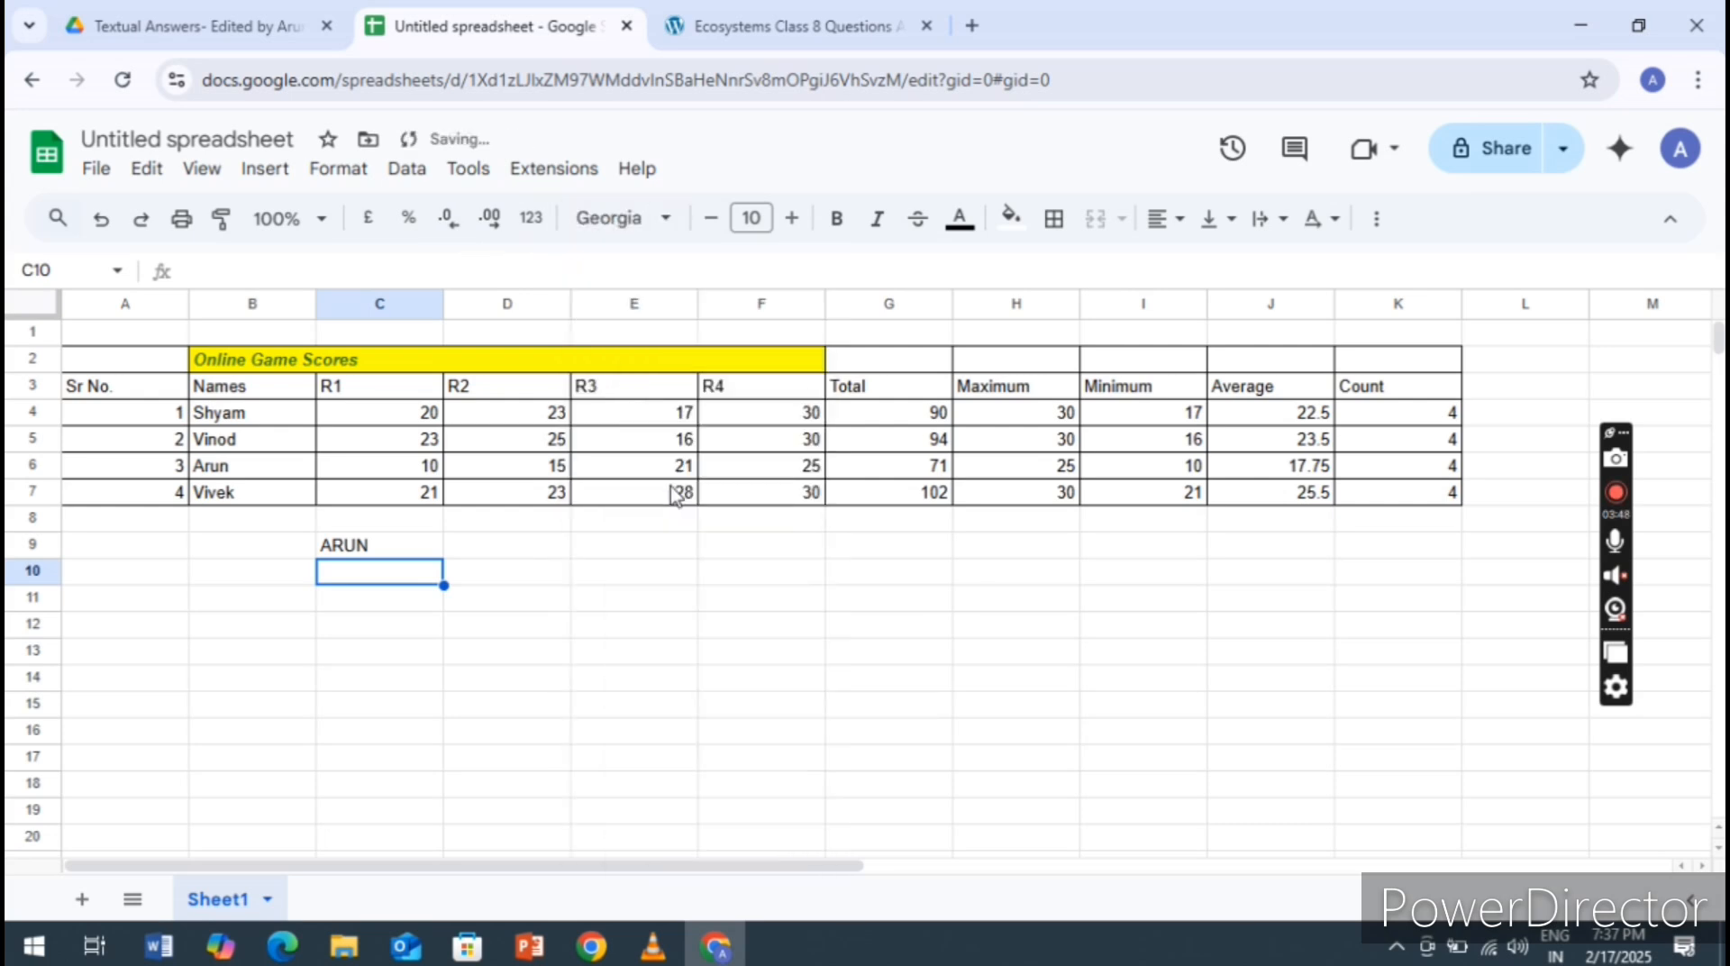
text(ARUn)
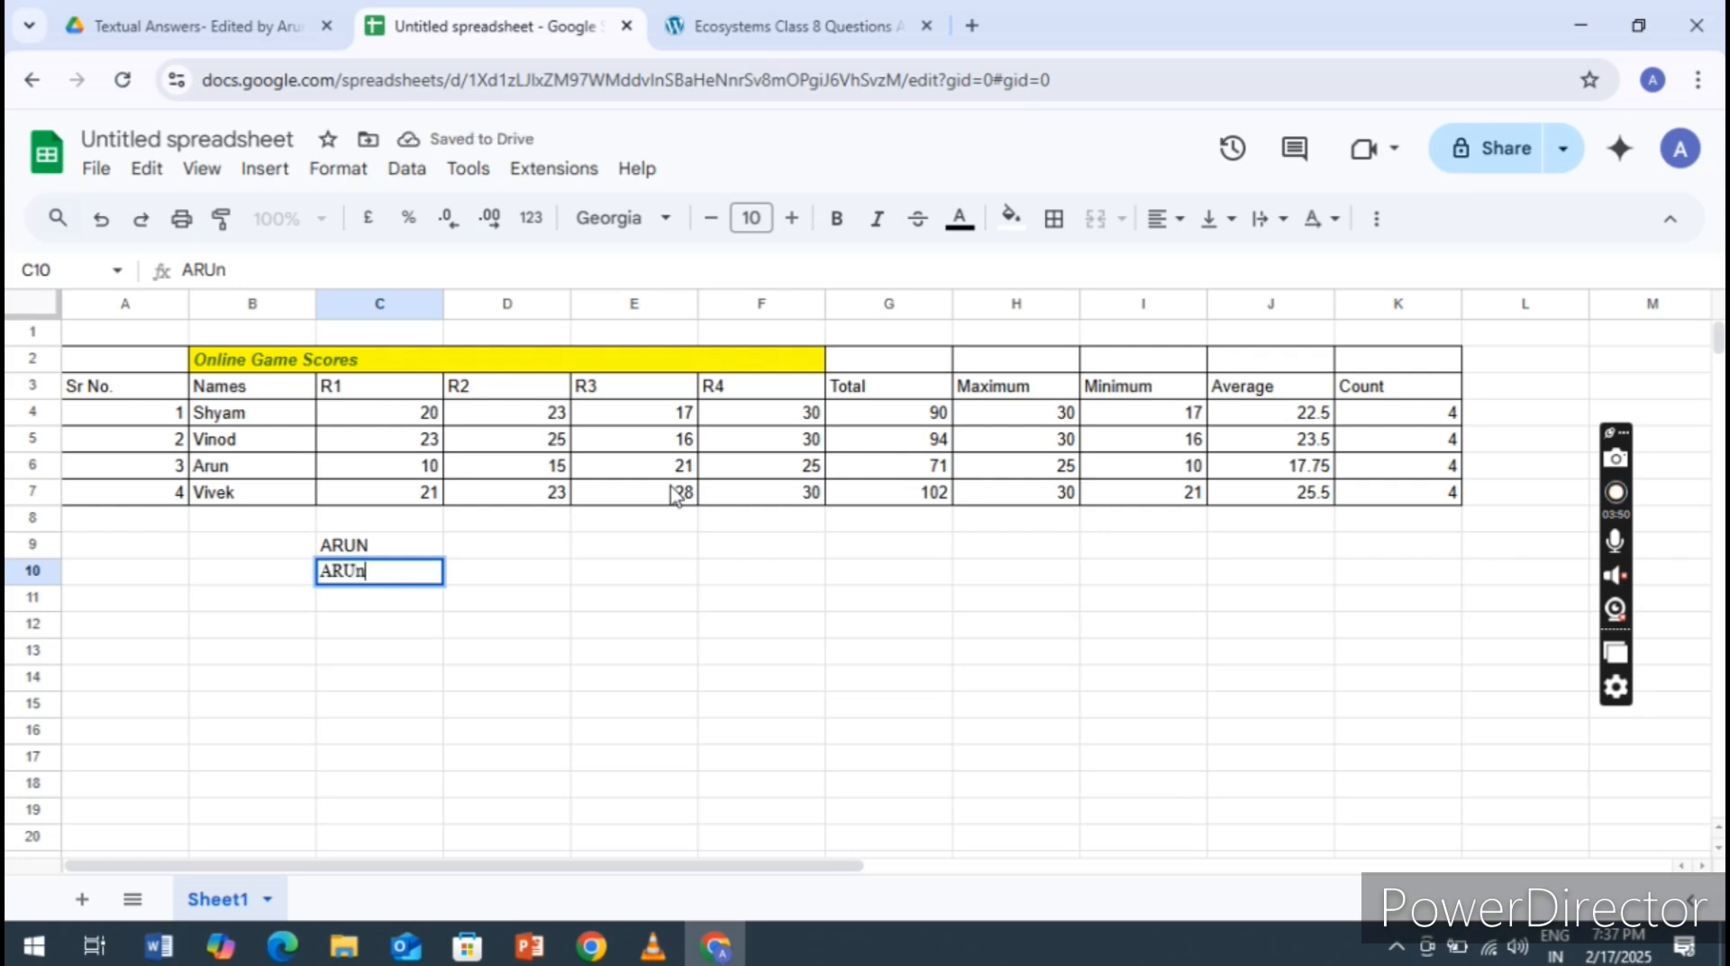
key(BackSpace)
text(N)
key(Return)
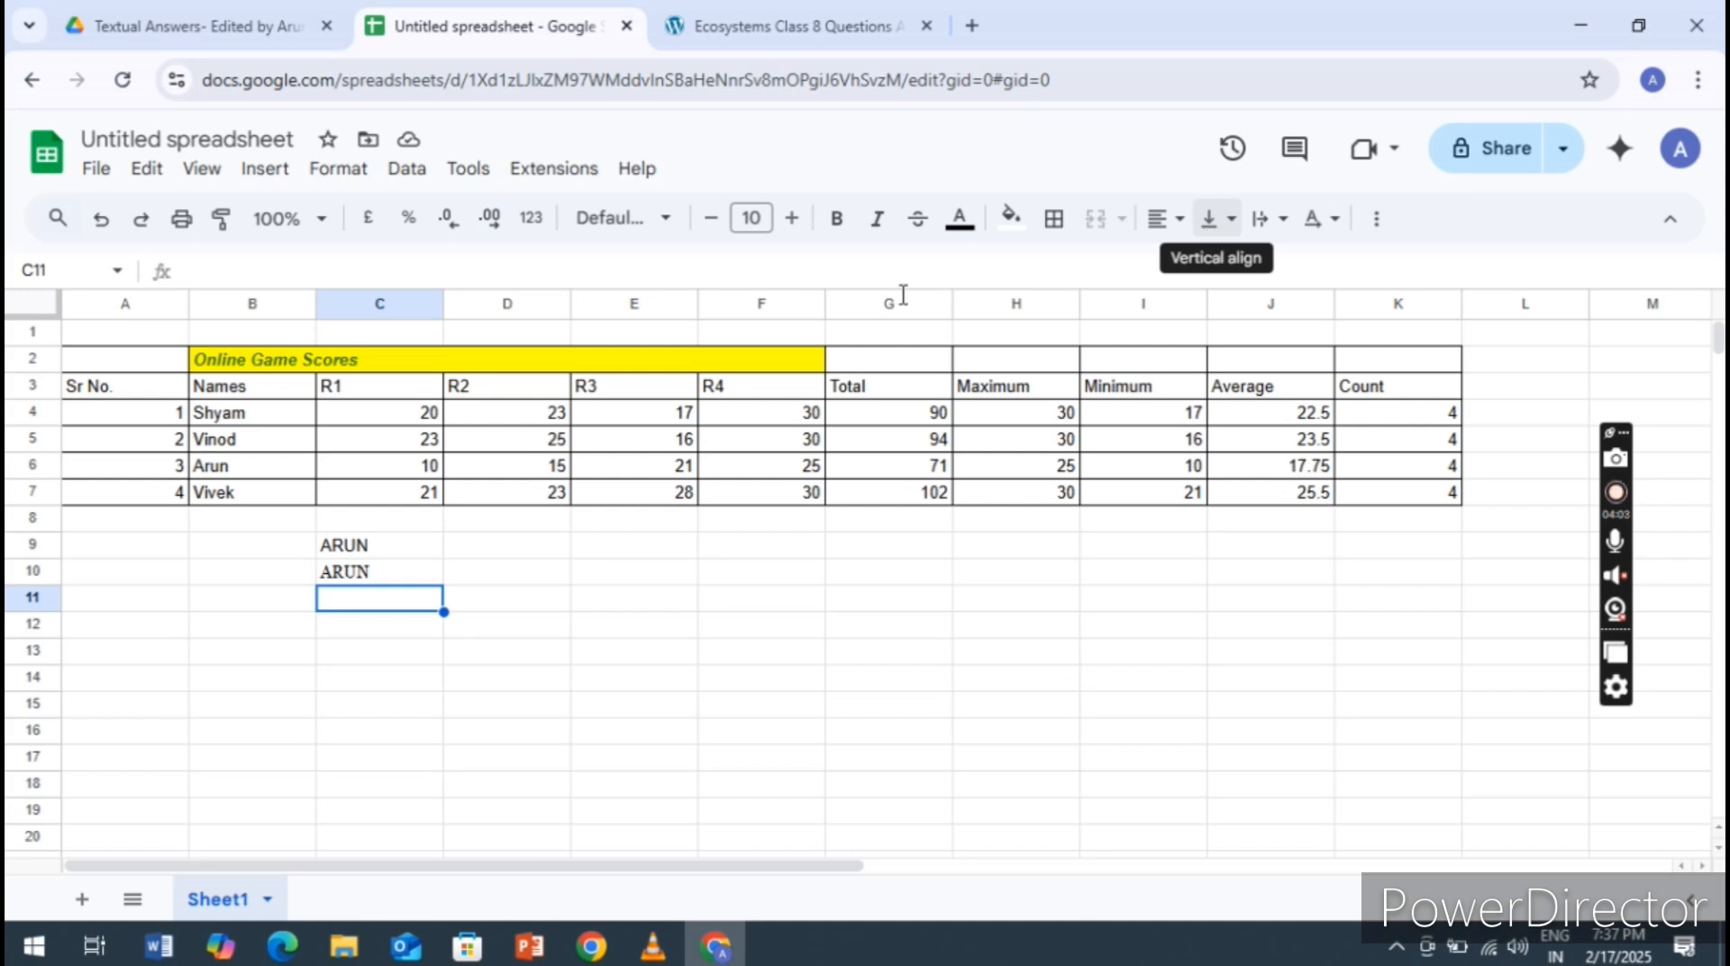
Centre the Online Game Scores title horizontally in the merged cells B2:F2
click(420, 362)
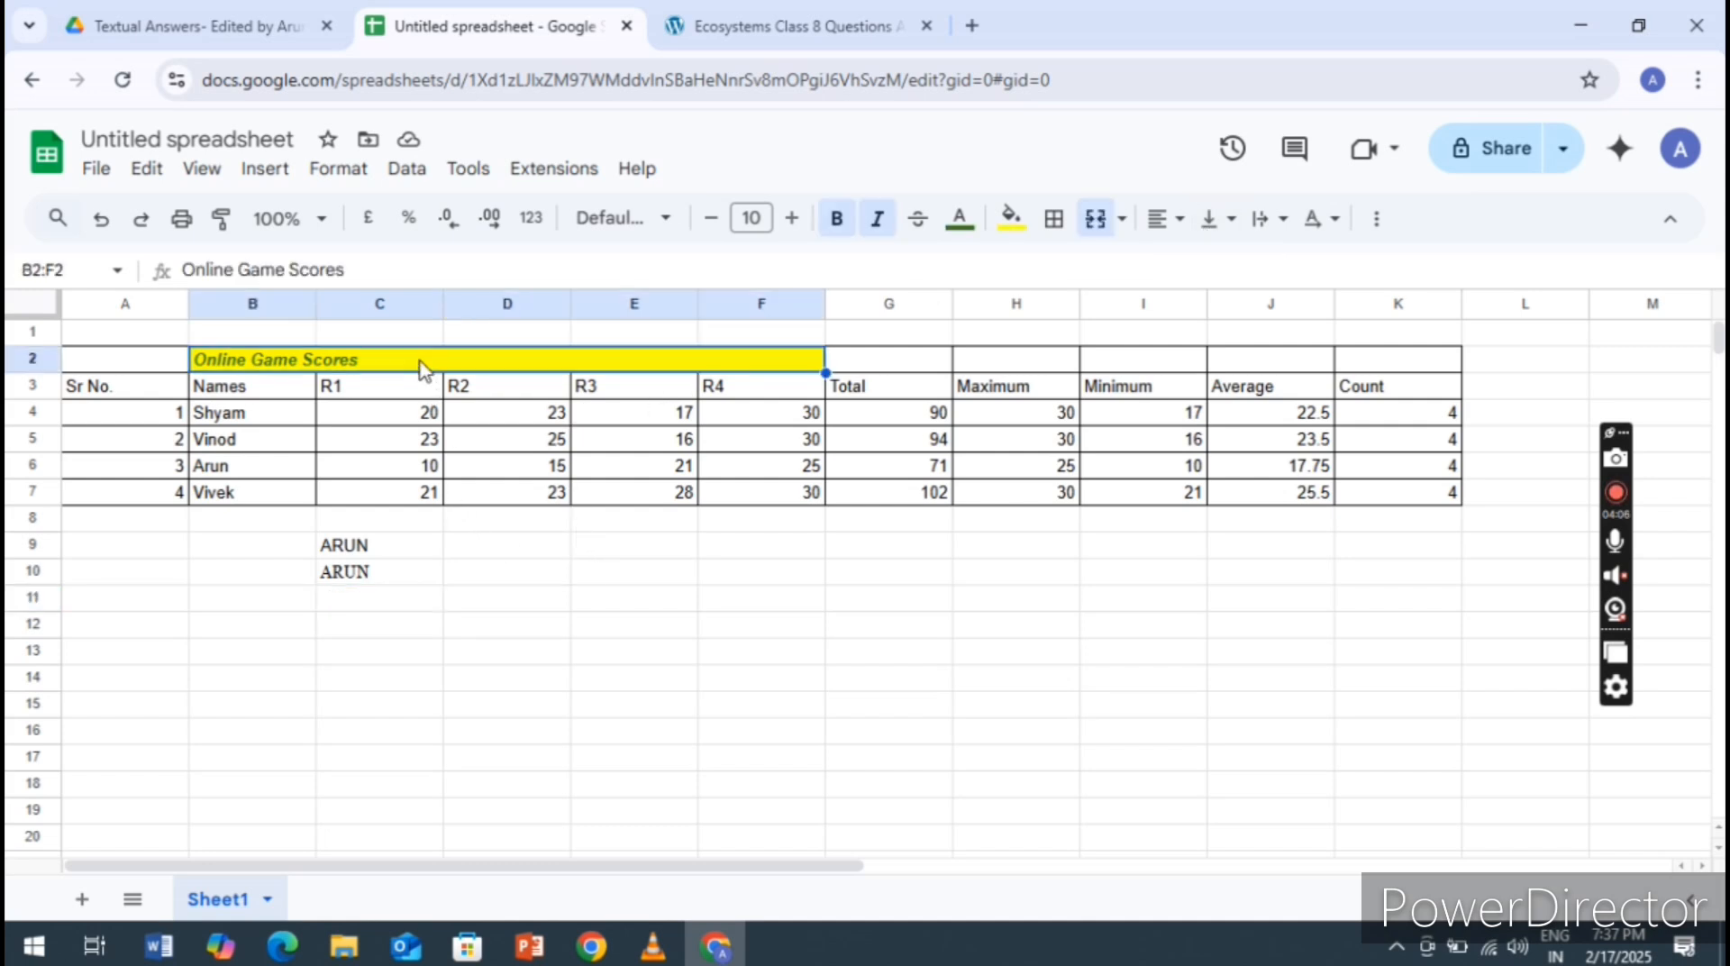
click(1176, 221)
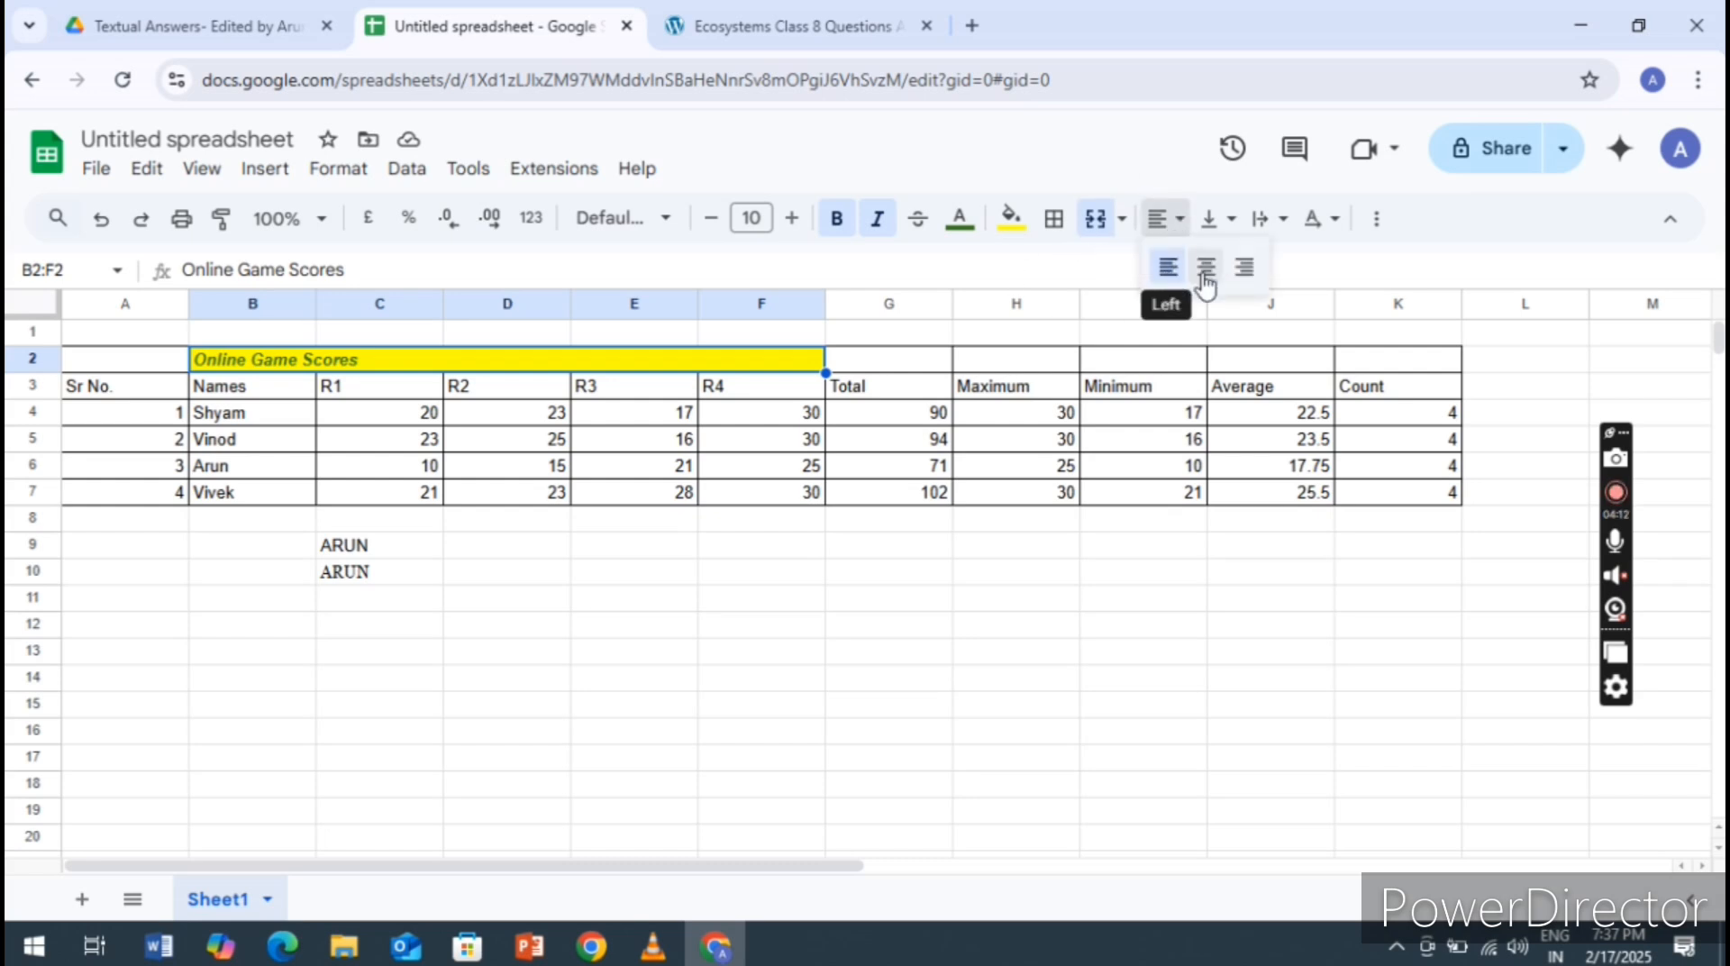
click(1208, 268)
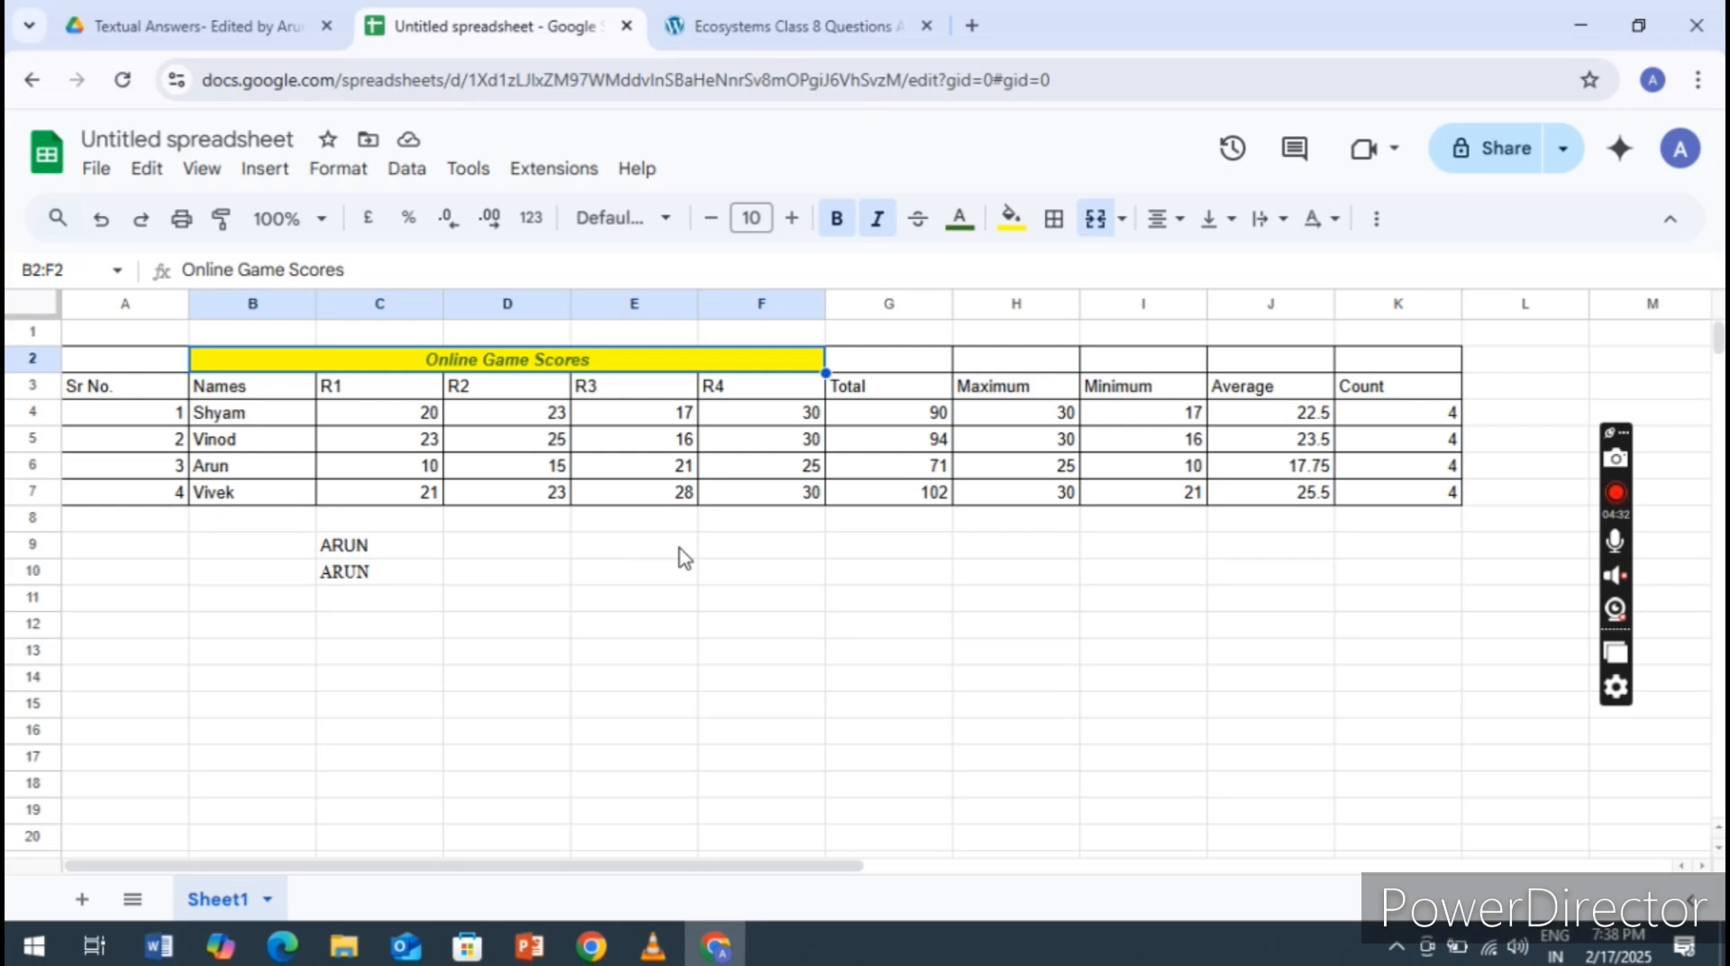
Rename the spreadsheet file as ONLINE SCORE SHEET
click(125, 137)
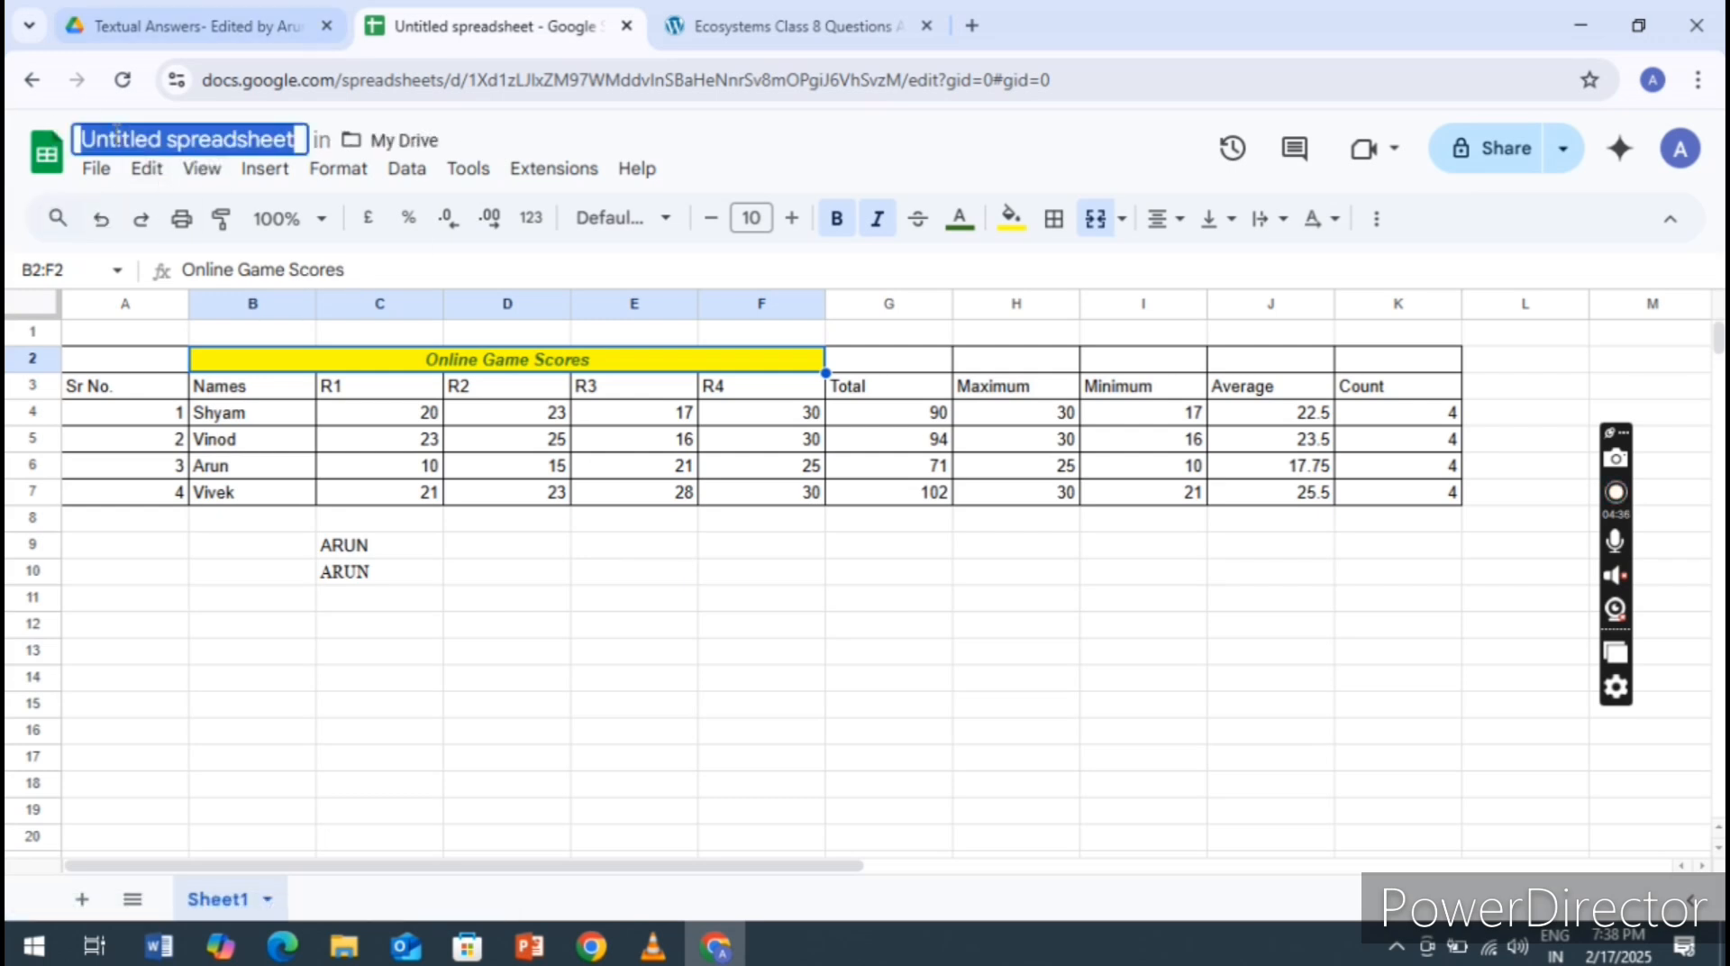
text(ONL)
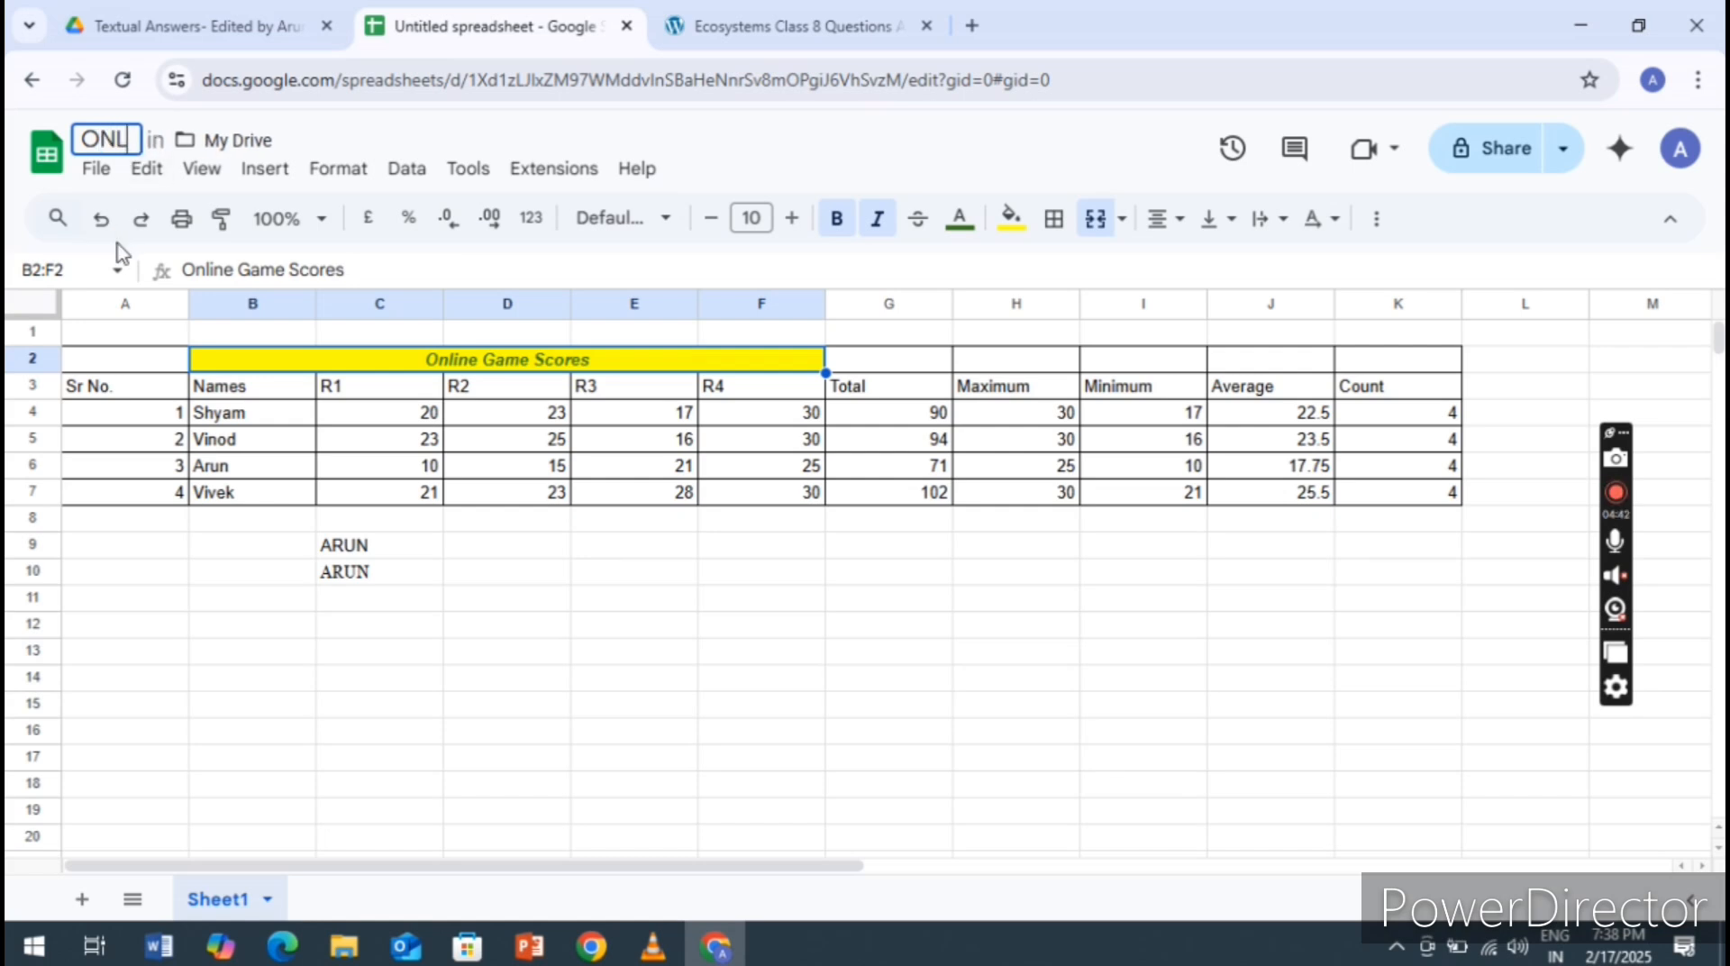
text(INE)
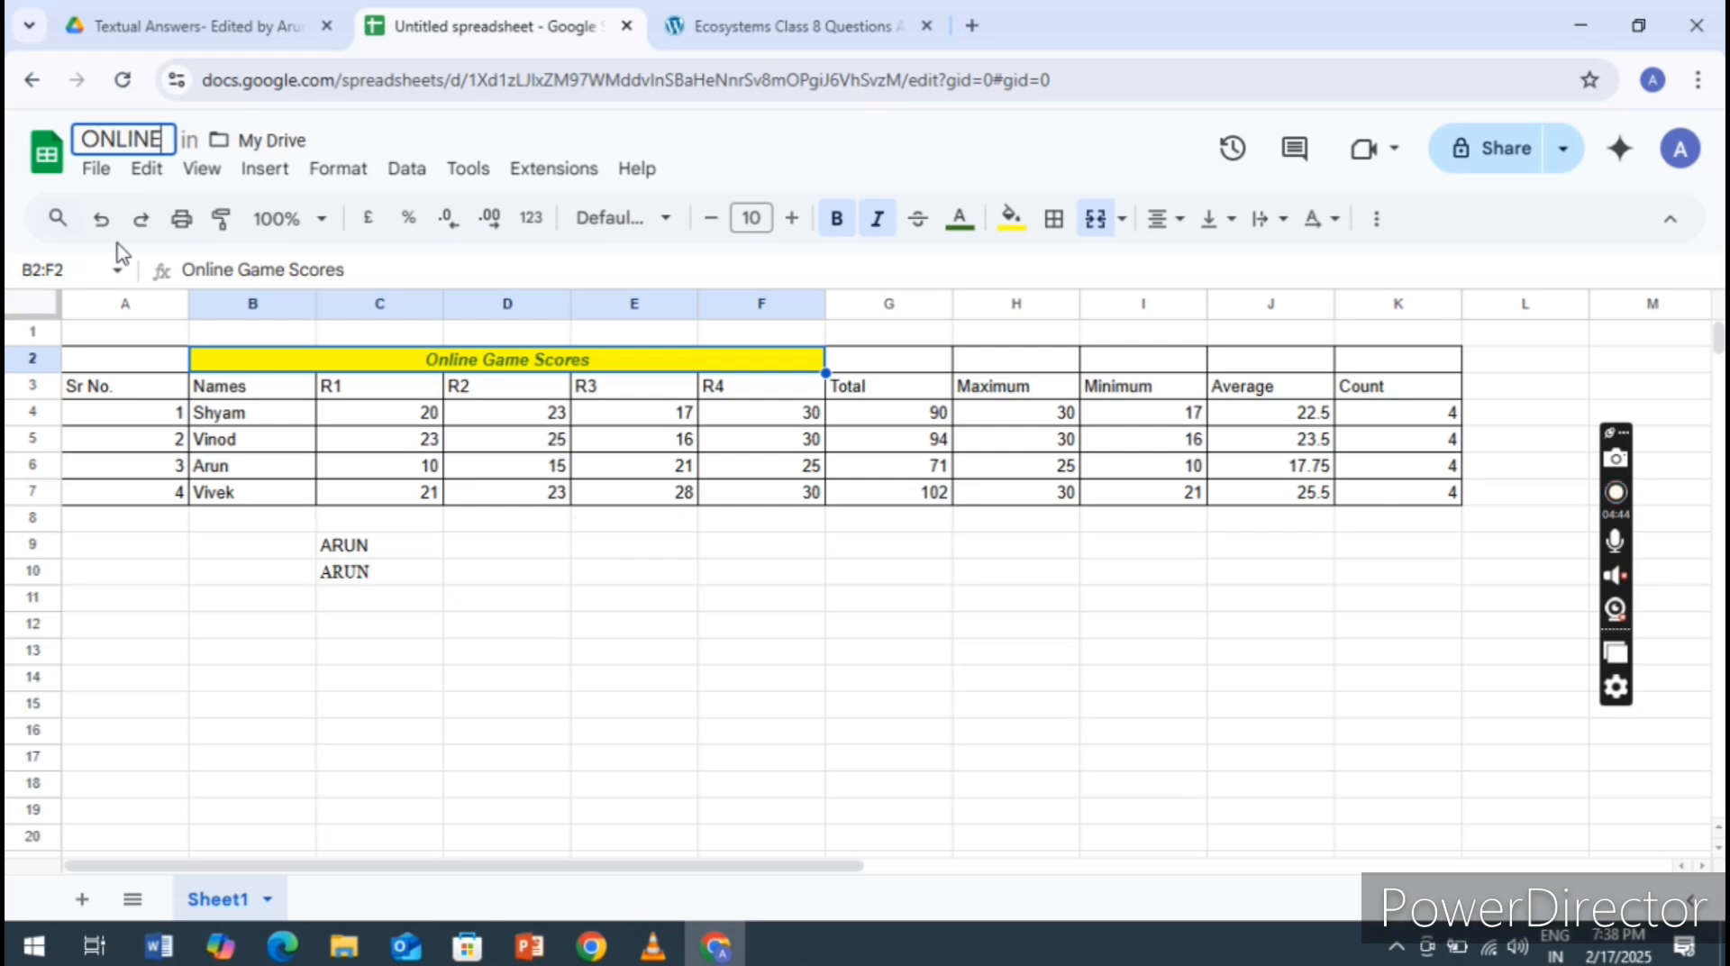
text( SCO)
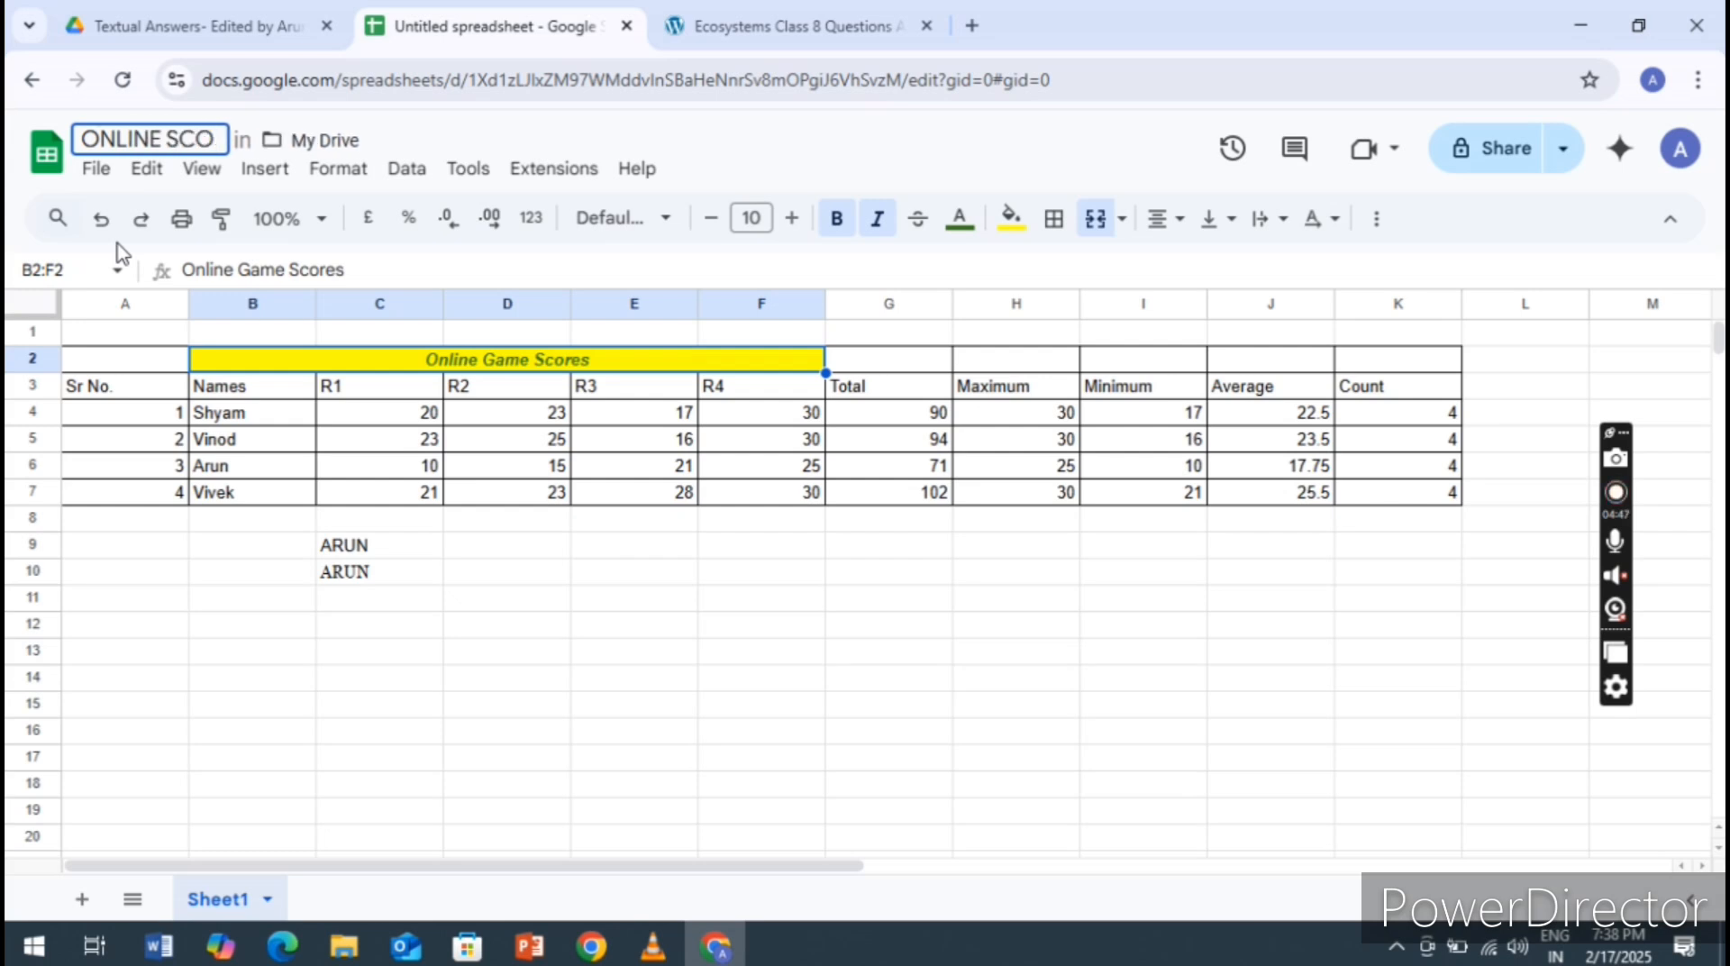
text(re)
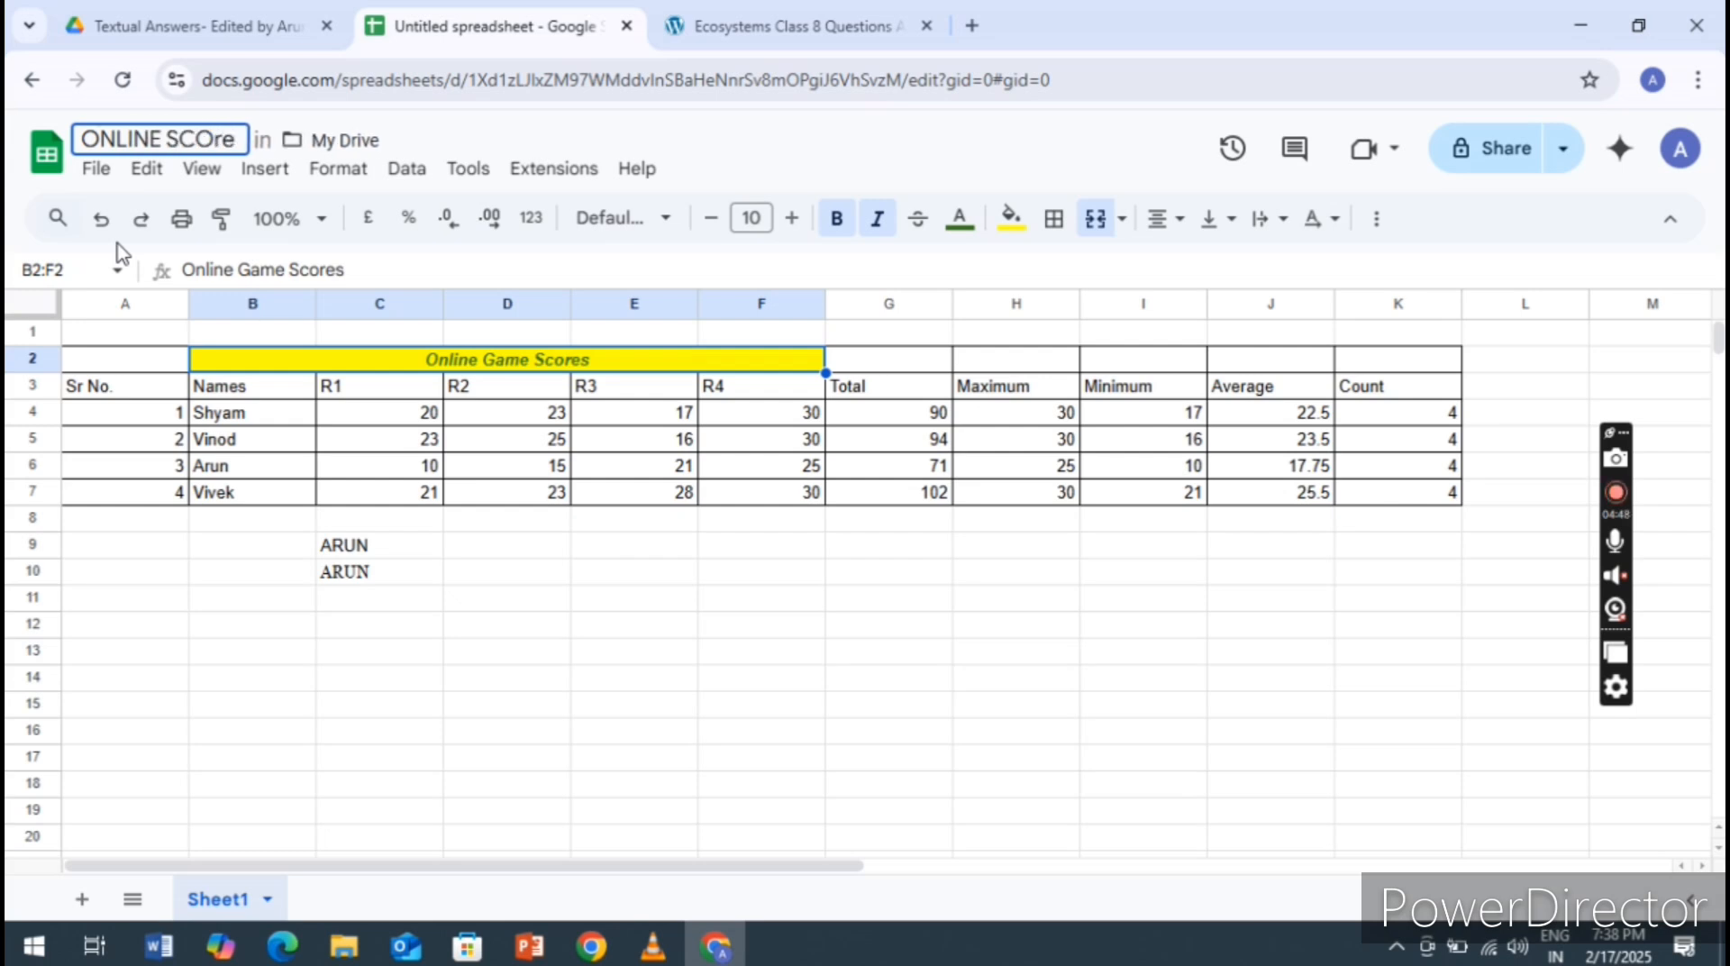
text( SHeet)
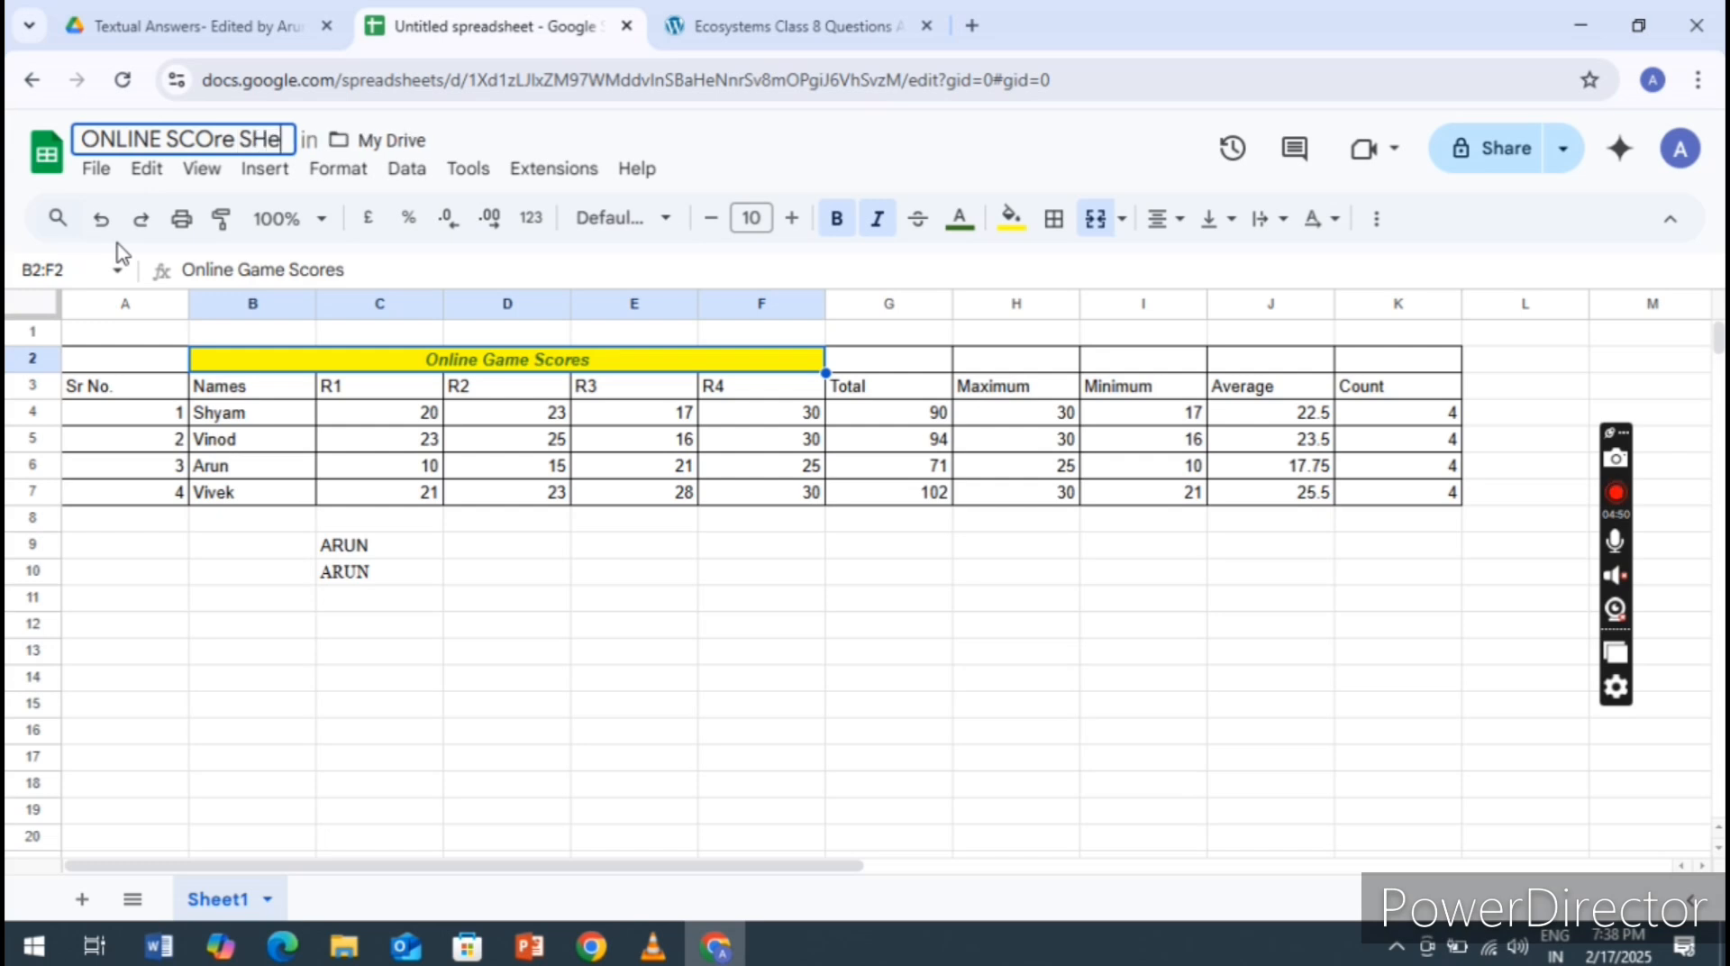
key(BackSpace)
key(BackSpace)
key(BackSpace)
key(BackSpace)
key(BackSpace)
key(BackSpace)
key(BackSpace)
key(BackSpace)
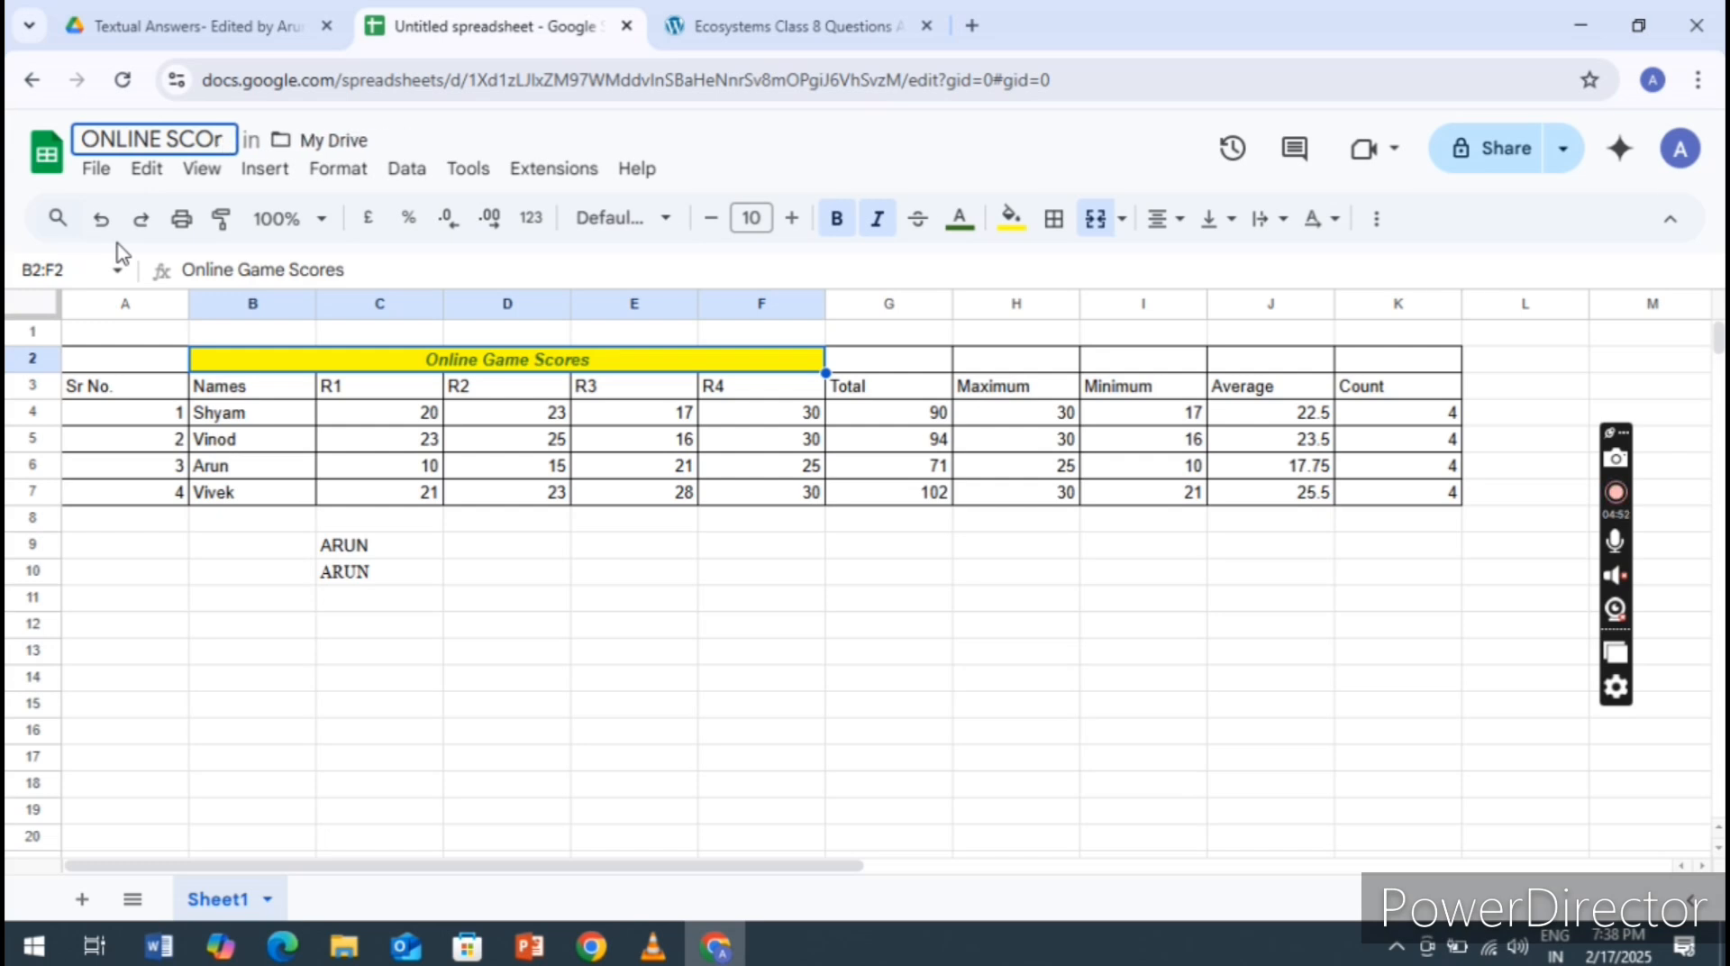
text(RE)
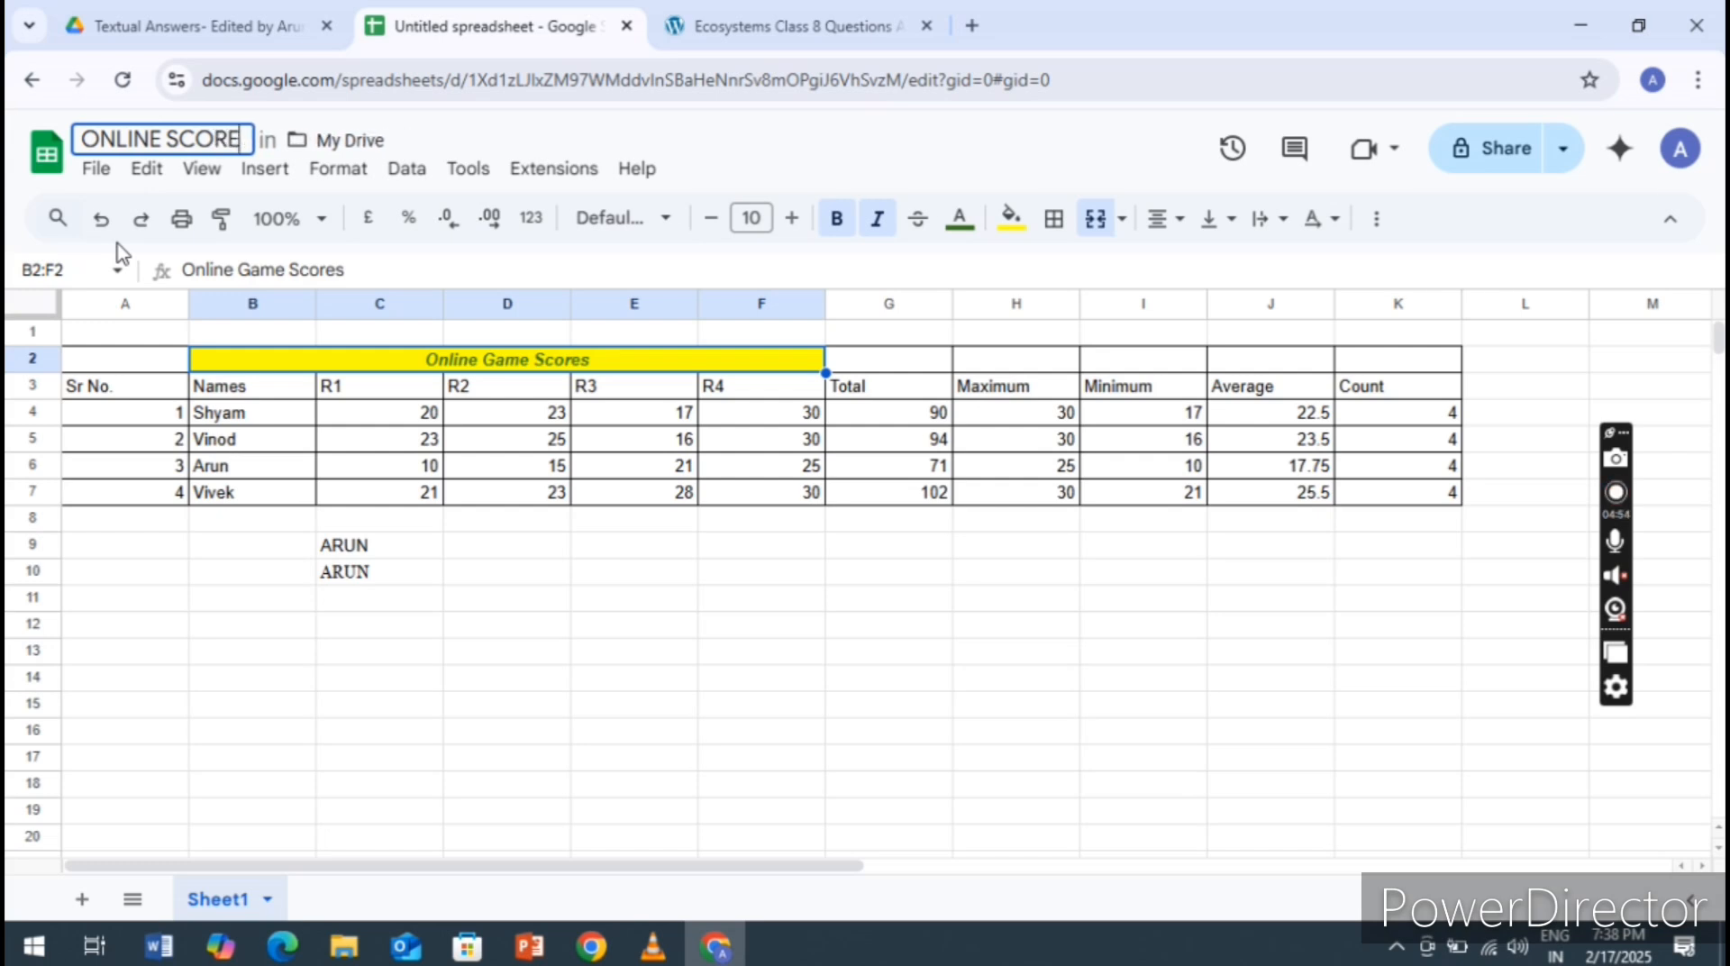
text( SHEET)
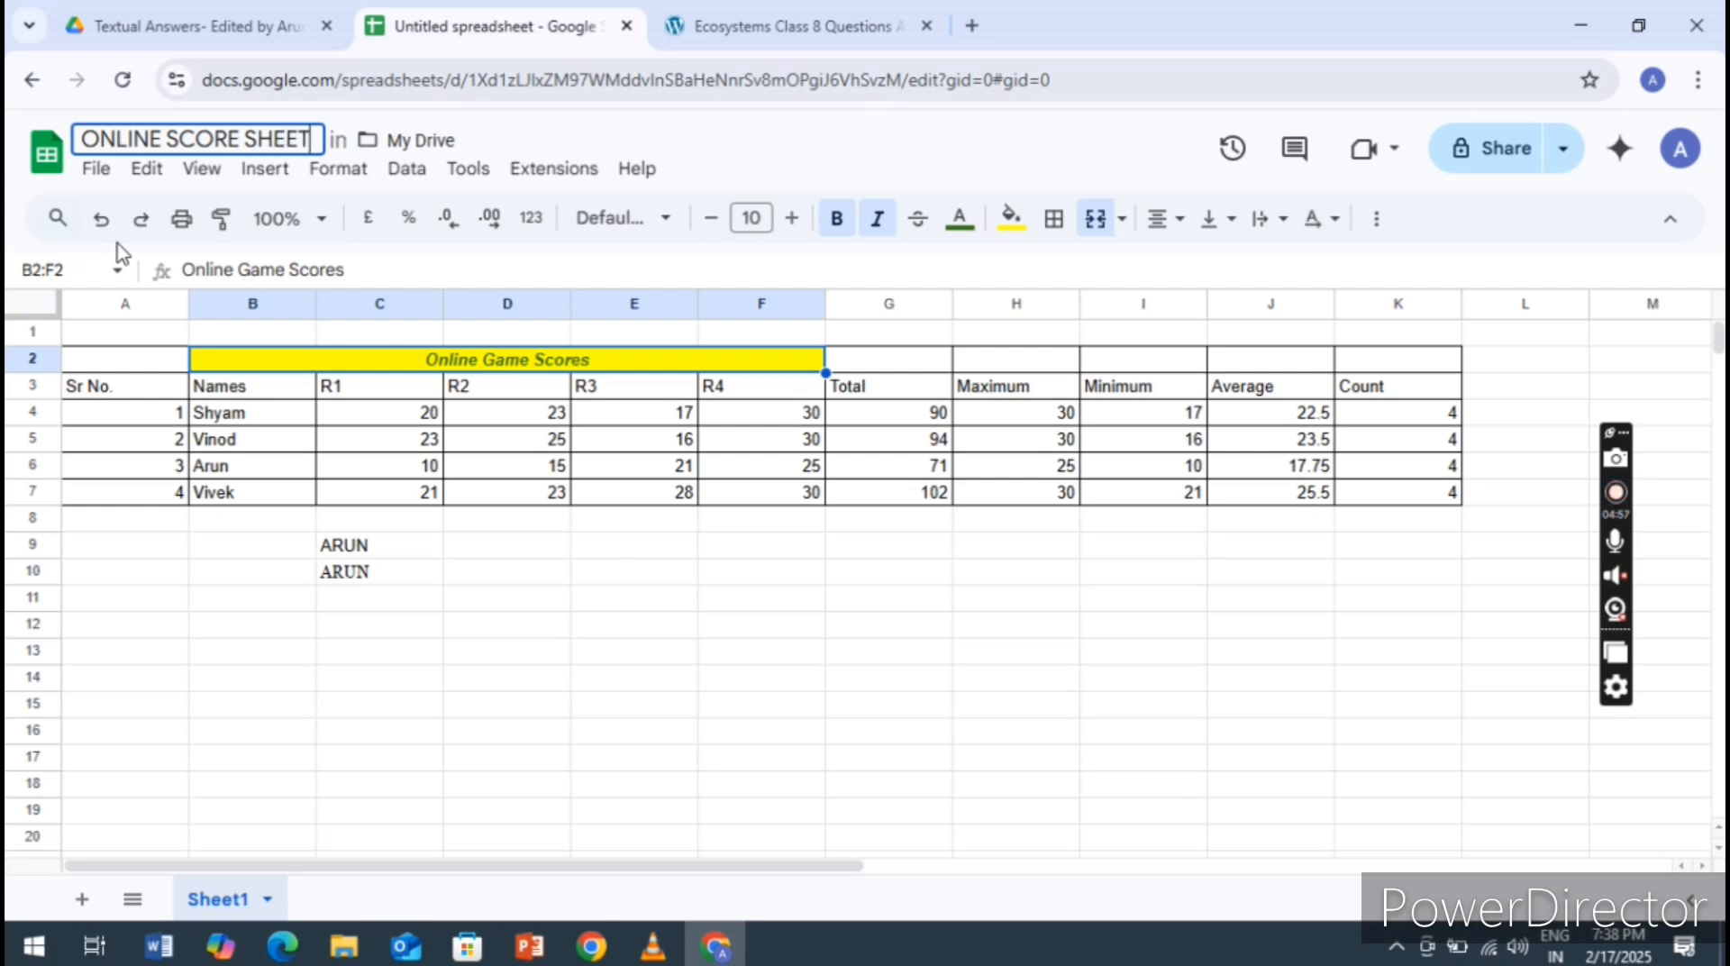
key(Return)
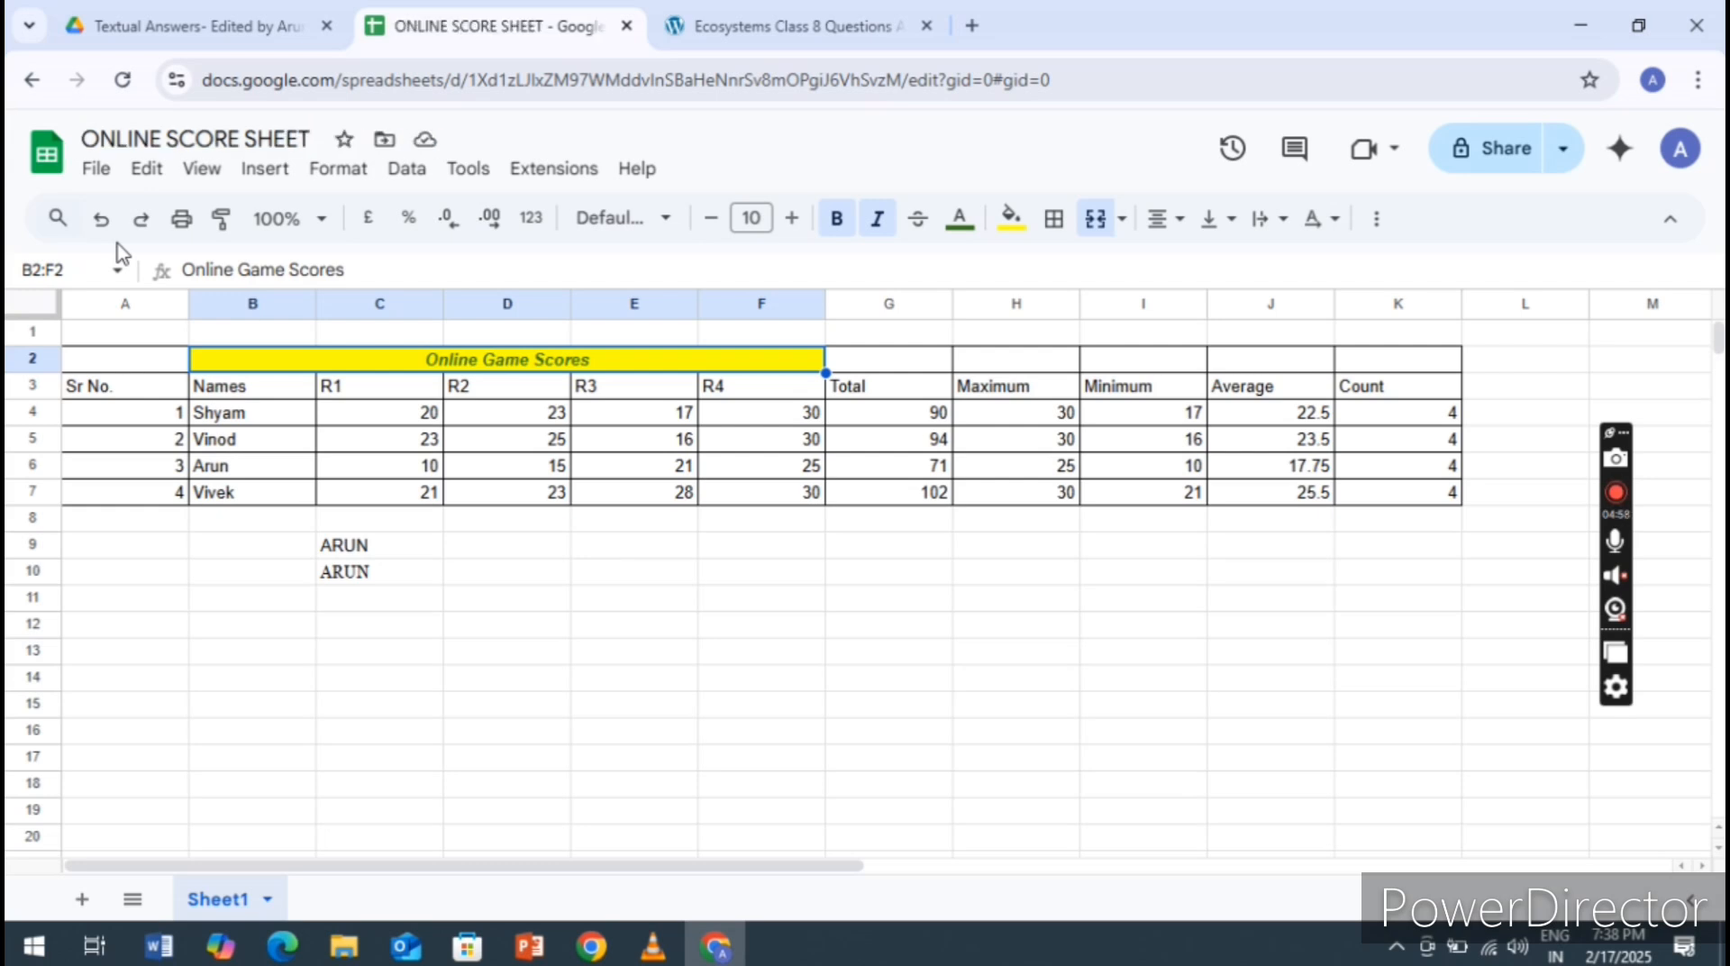